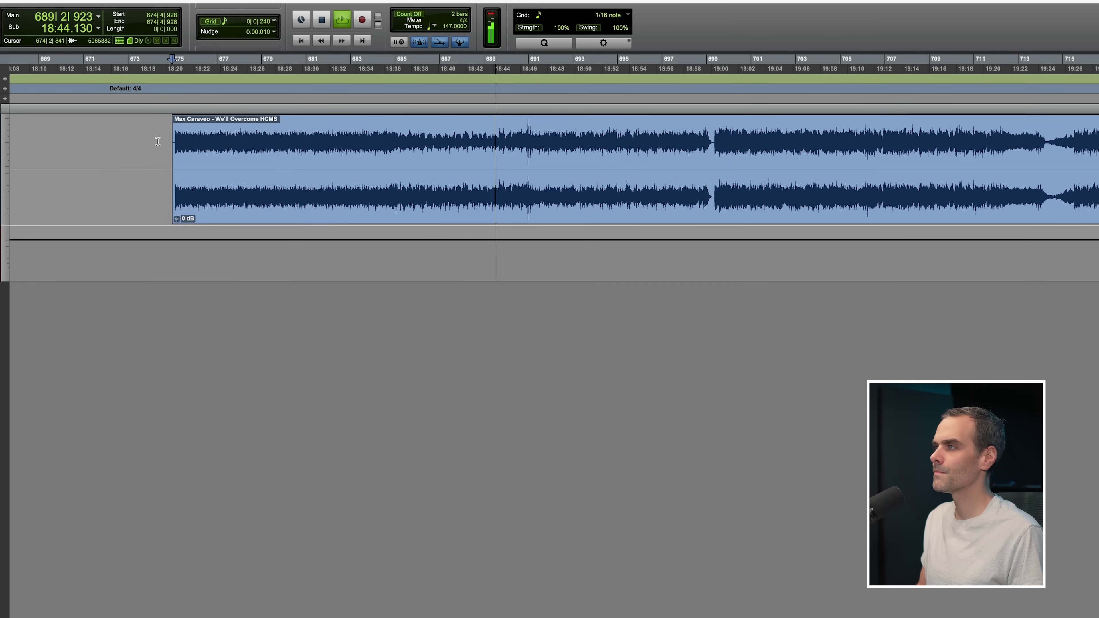
Add an EQ band during playback, make it side-only, and boost it about 2.4 dB at about 264 Hz.
key("space")
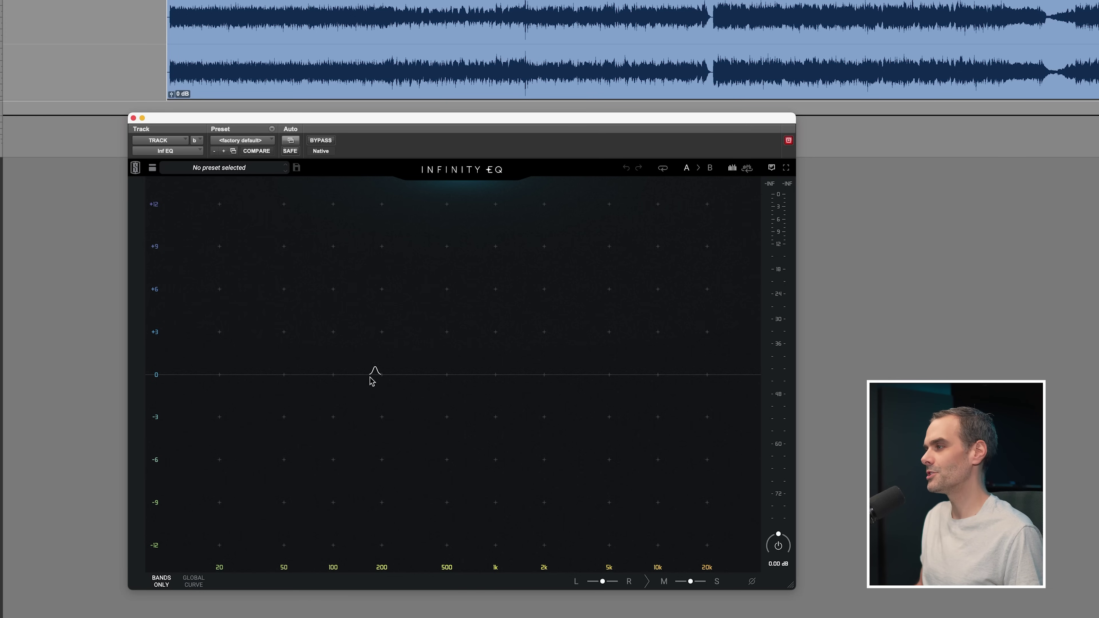
key("space")
left_click(403, 376)
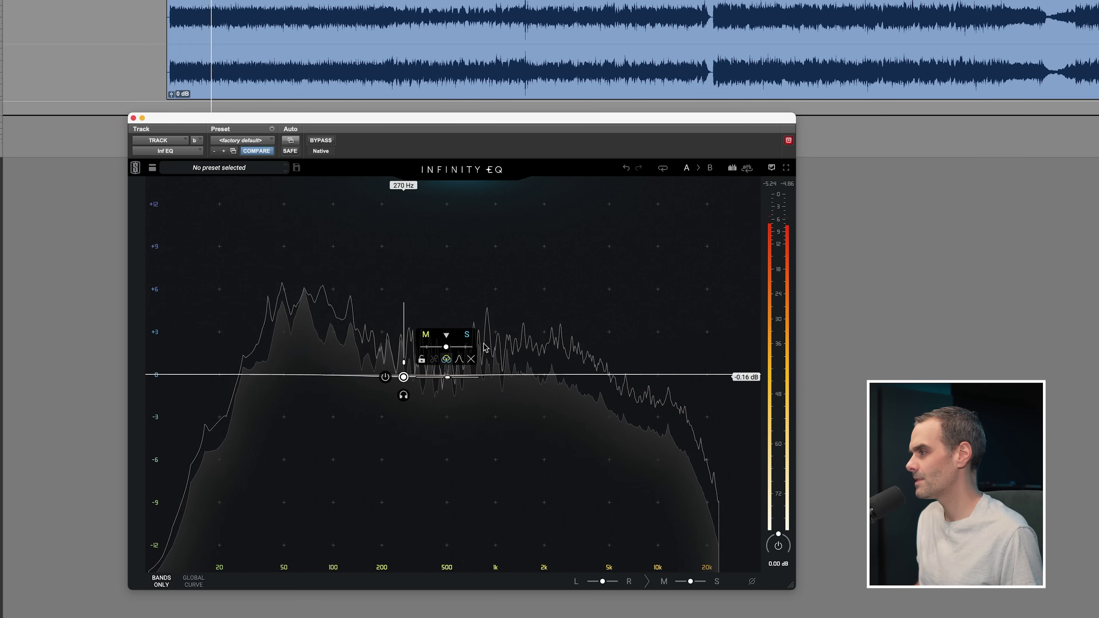
left_click(465, 336)
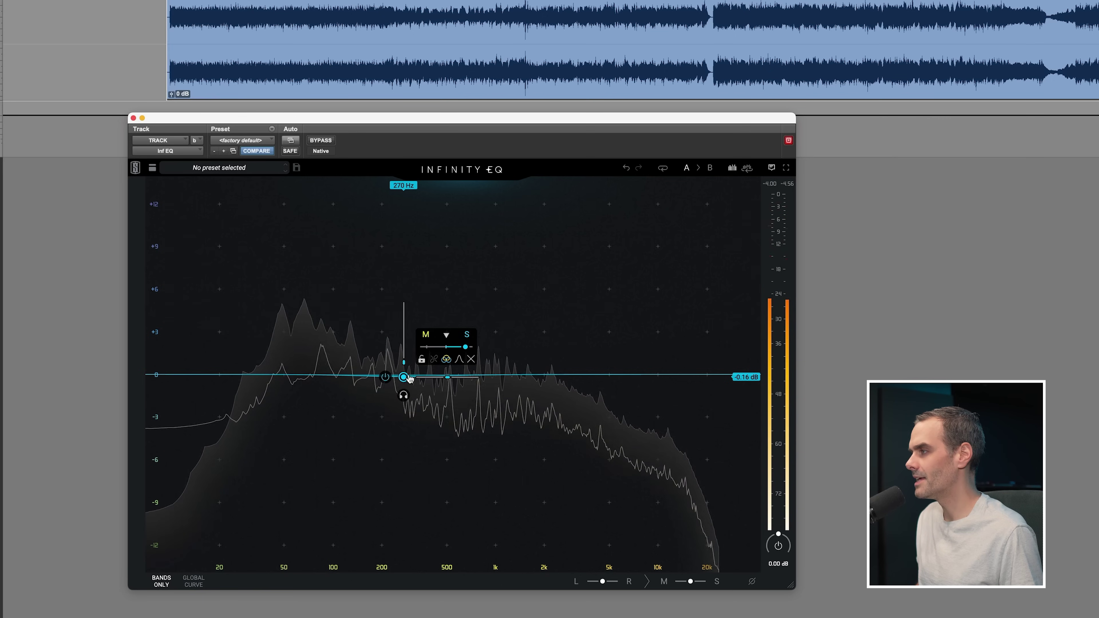
left_click_drag(413, 341, 388, 321)
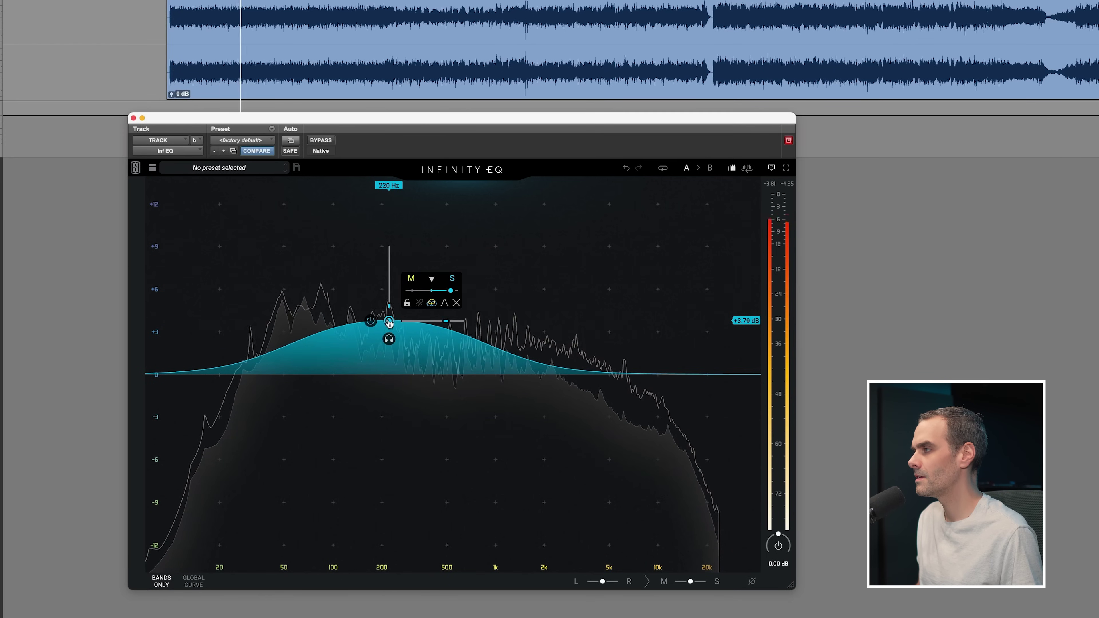
left_click_drag(389, 322, 401, 340)
Compare the playing track with the side boost switched on and off, and stop playback.
left_click(382, 341)
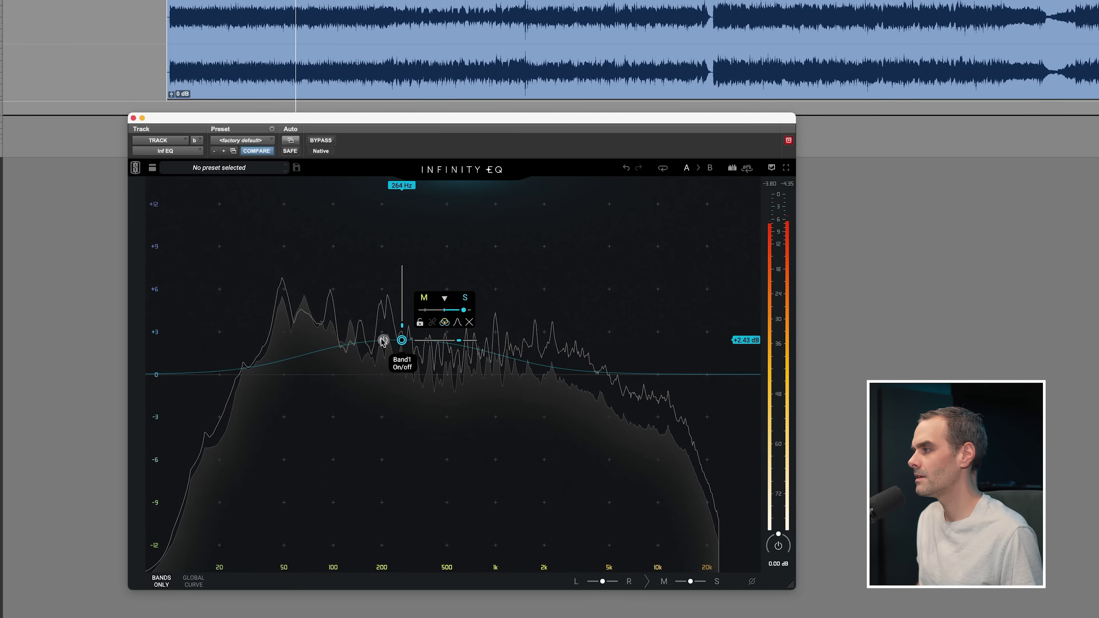
left_click(383, 341)
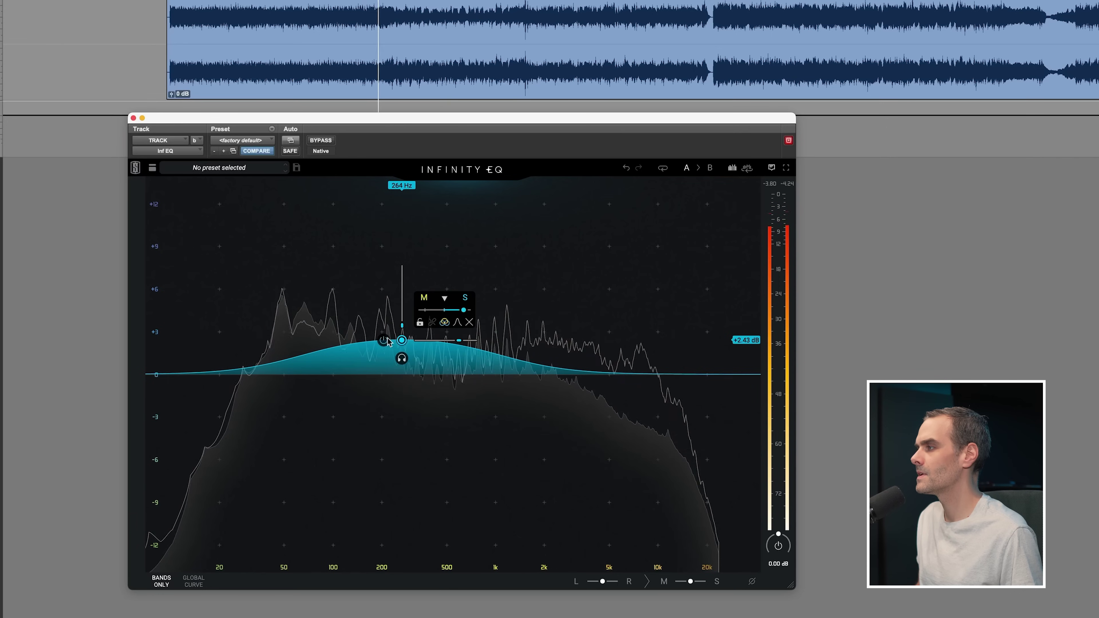
left_click(383, 340)
key("space")
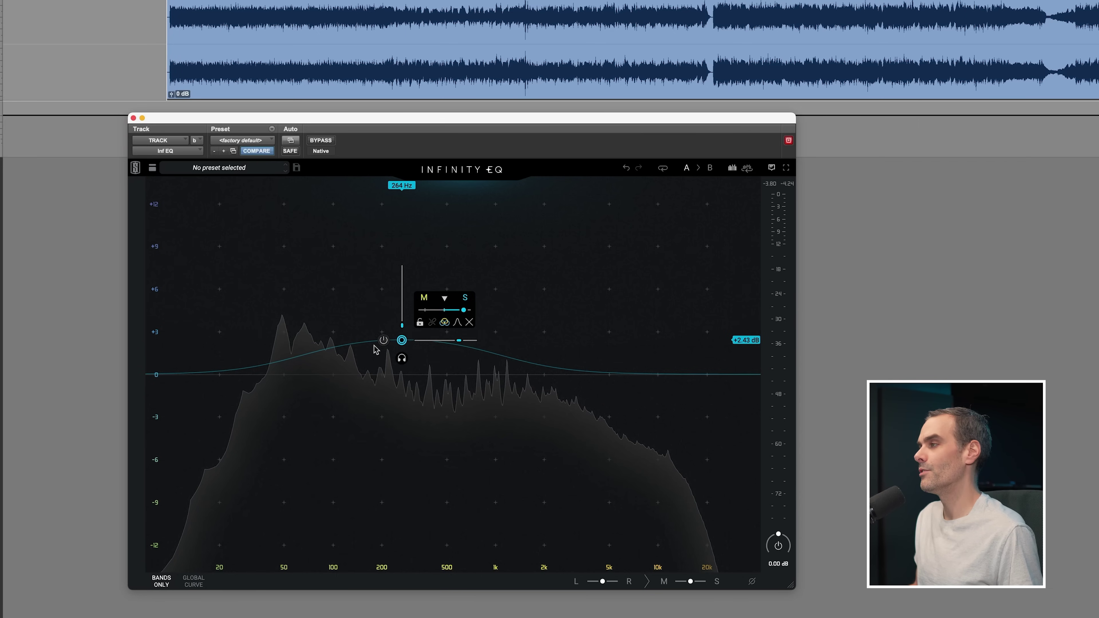
Adjust the side boost to about 270 Hz and +2.56 dB, and check it against bypass during playback.
mouse_move(382, 344)
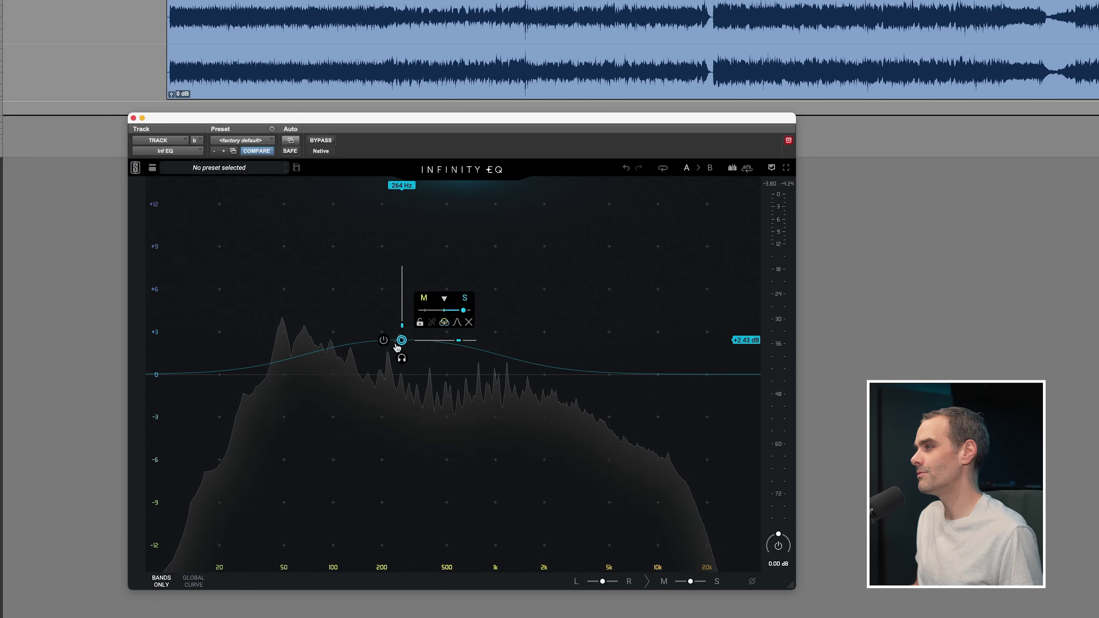
key("space")
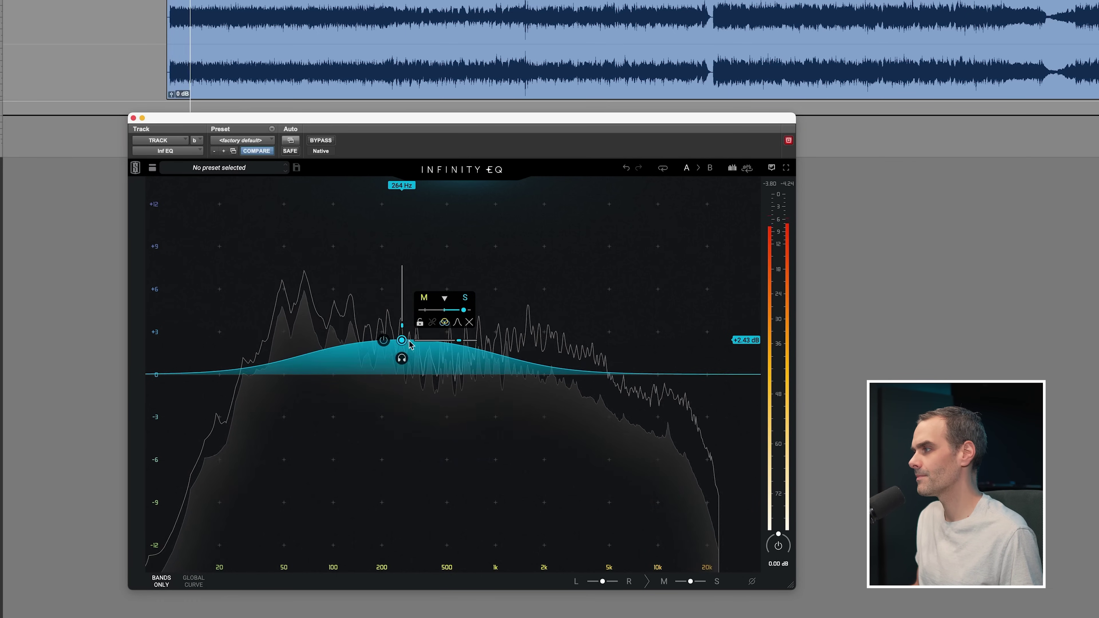
left_click_drag(401, 340, 403, 339)
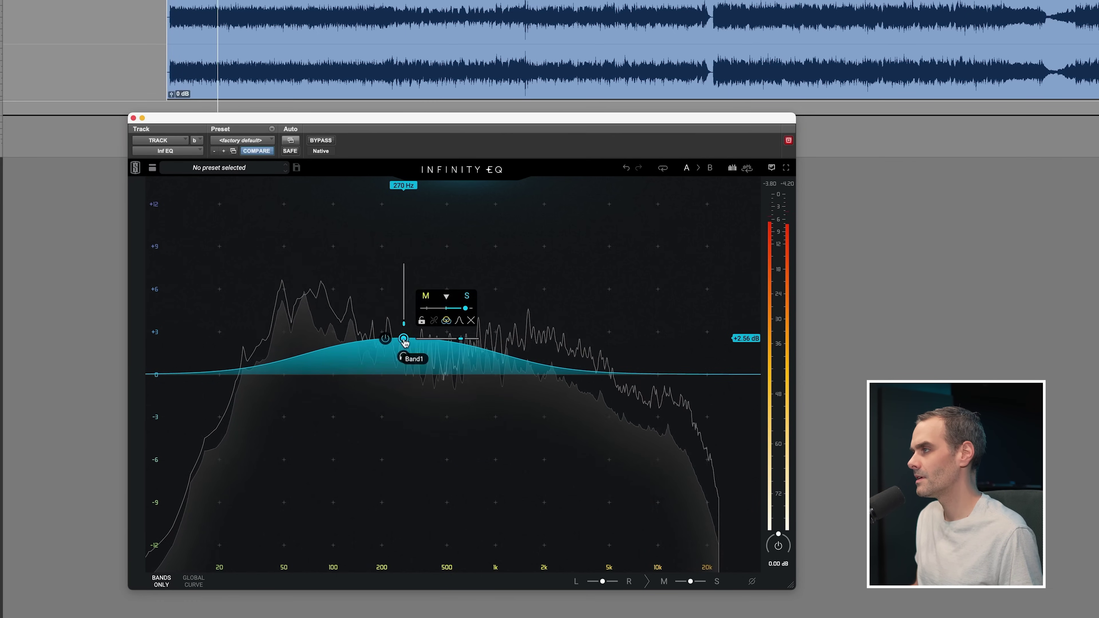
left_click(386, 339)
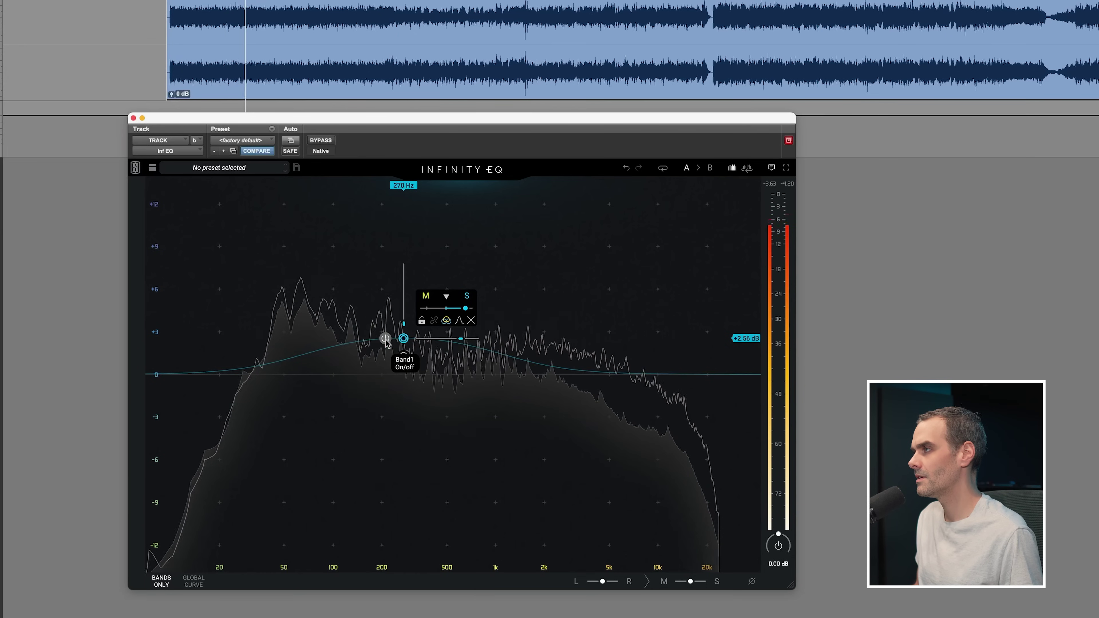
left_click(385, 338)
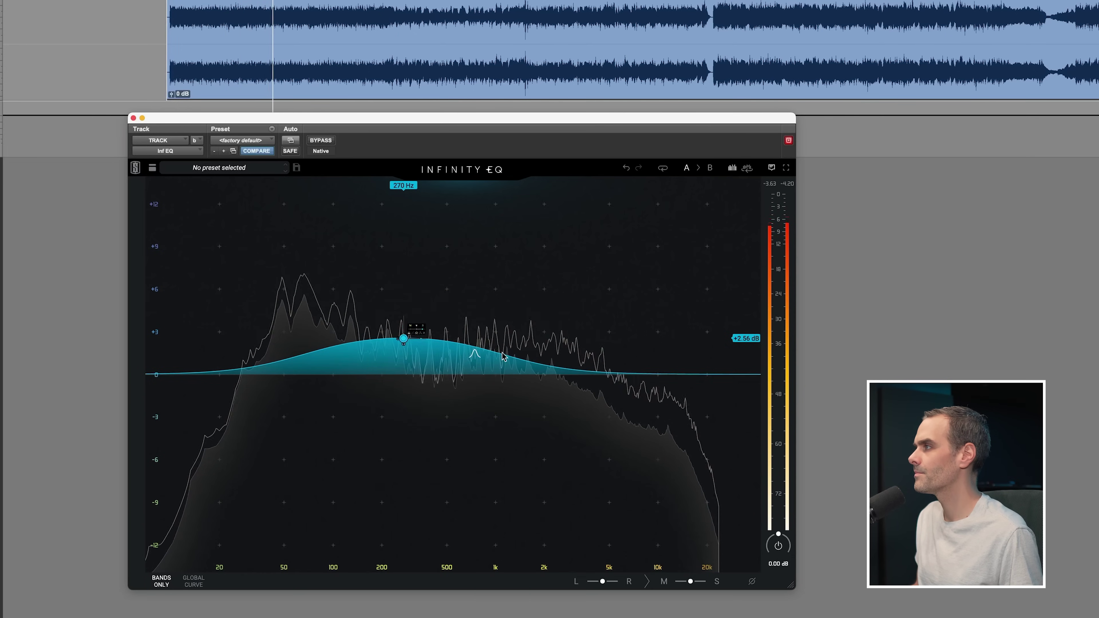
Add a second band at about 6.14 kHz with a 2.2 dB boost, audition it, and flatten its gain to about 0 dB.
left_click(623, 372)
left_click_drag(624, 371, 623, 343)
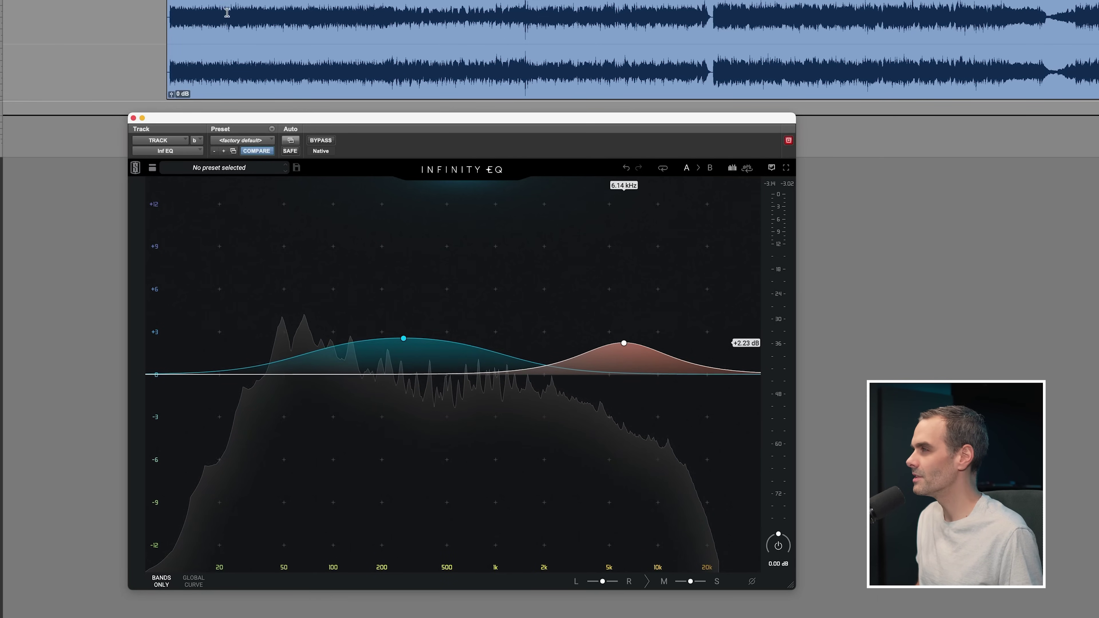
left_click(273, 14)
key("space")
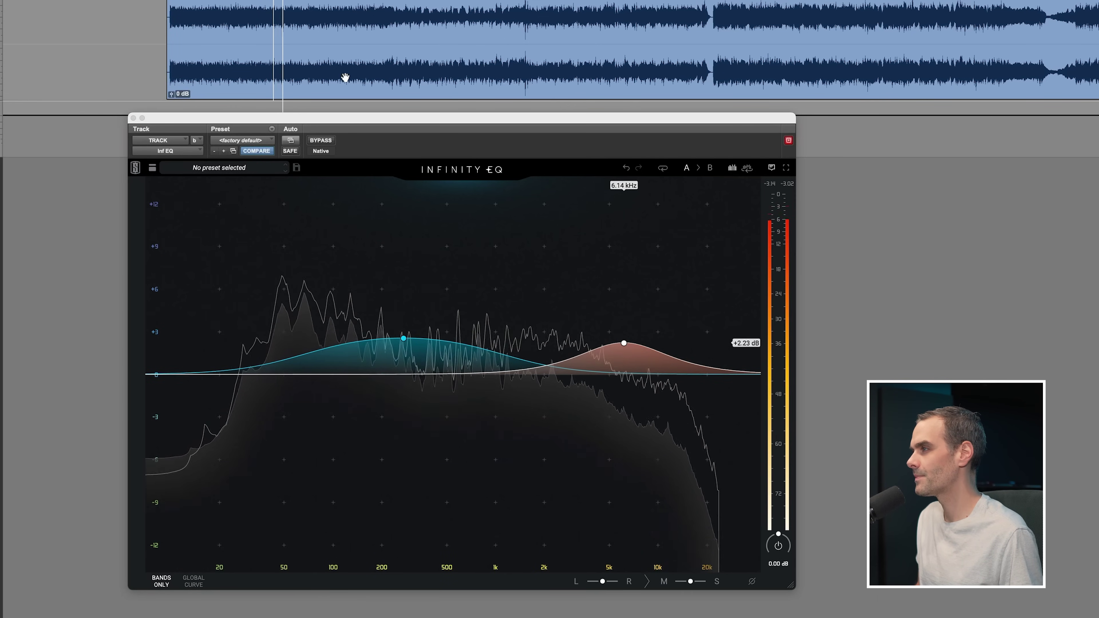
left_click(328, 149)
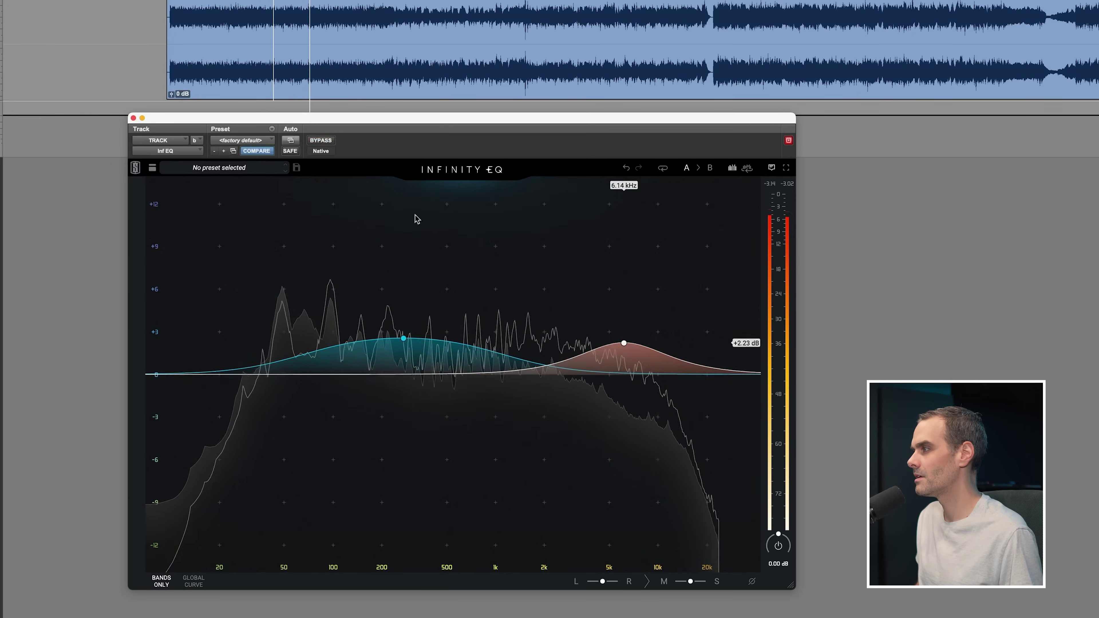
mouse_move(624, 344)
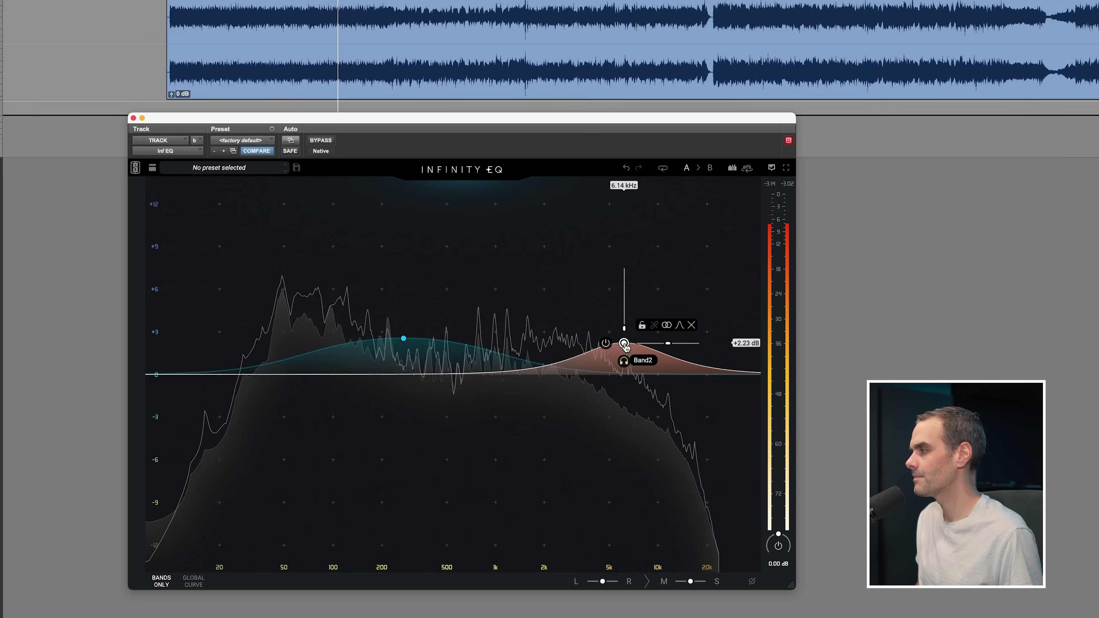
key("space")
left_click_drag(625, 344, 624, 374)
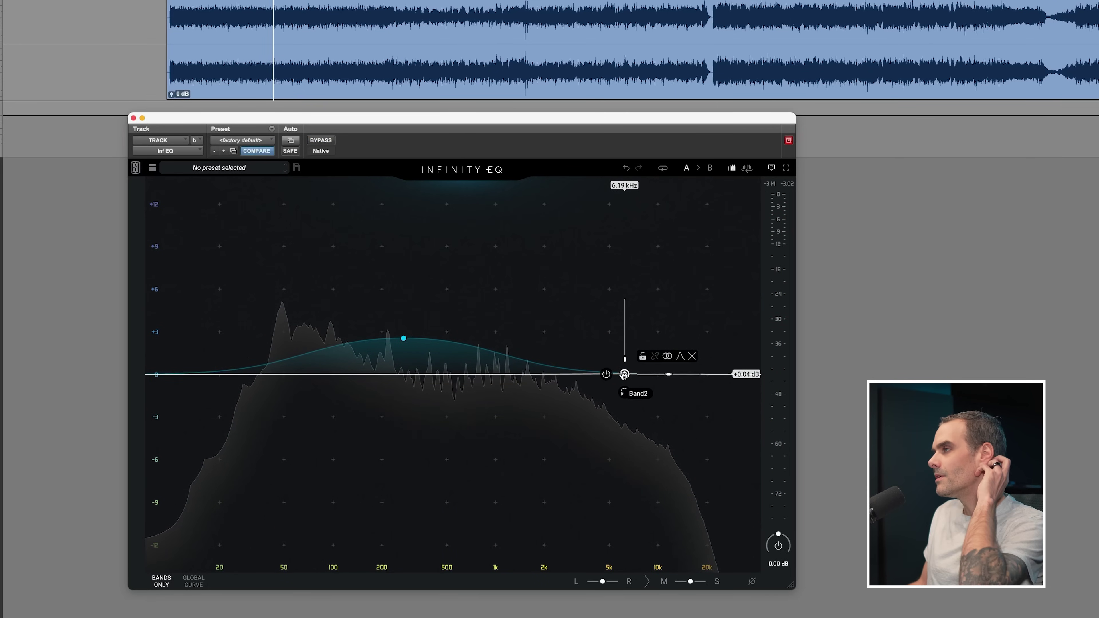
Play from near the clip's start and turn the second band into a cut of about 1.9 dB at about 9.94 kHz.
left_click(400, 25)
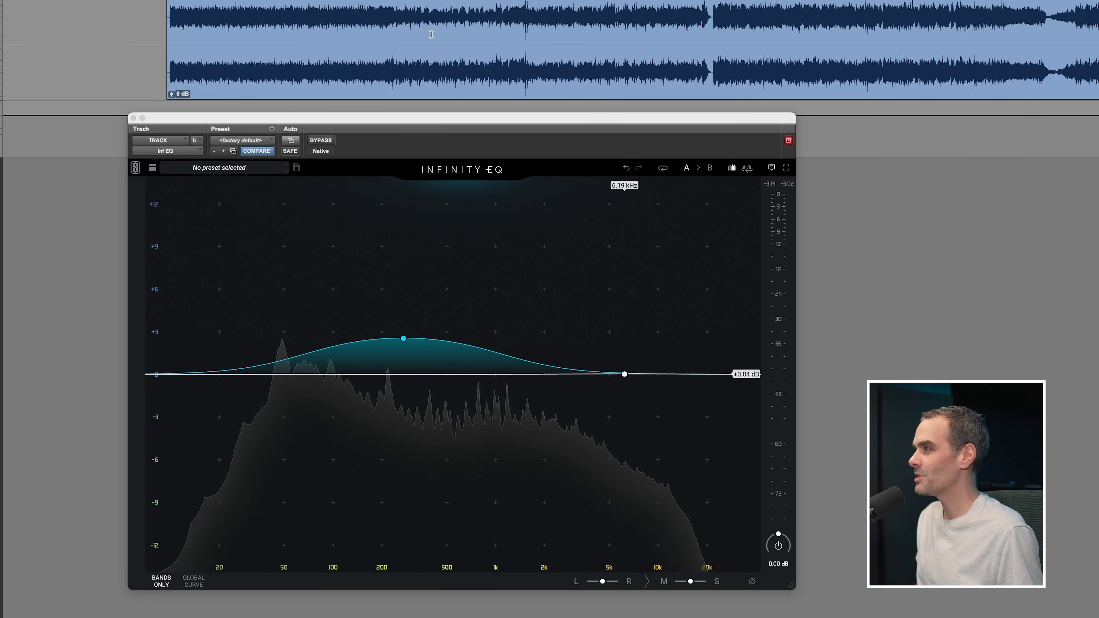
left_click(180, 18)
key("space")
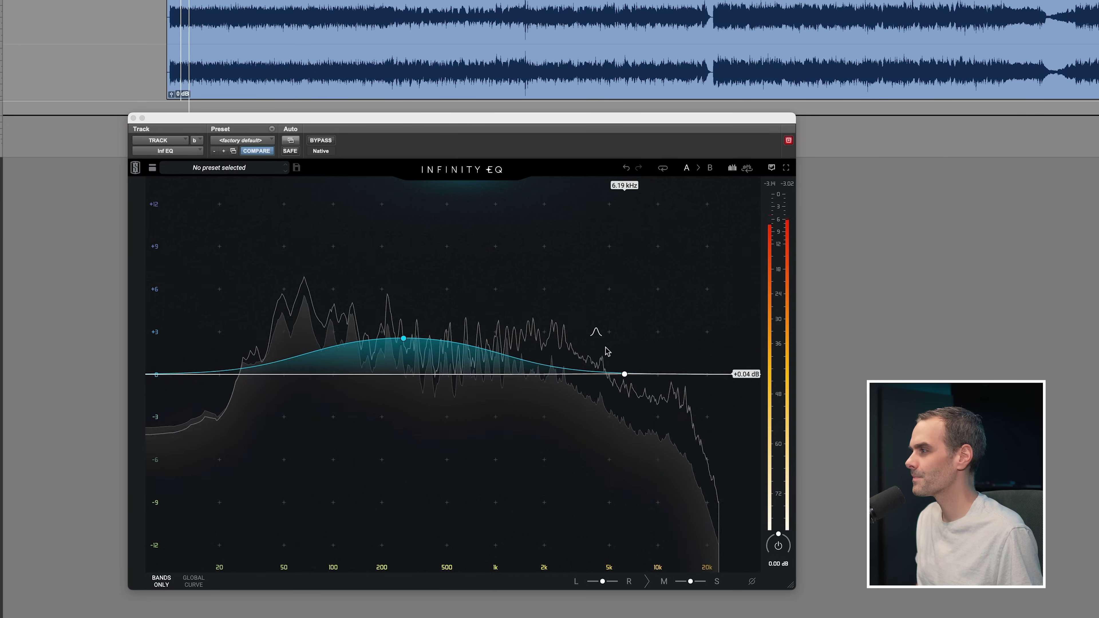
mouse_move(623, 375)
left_click_drag(621, 375, 658, 401)
key("space")
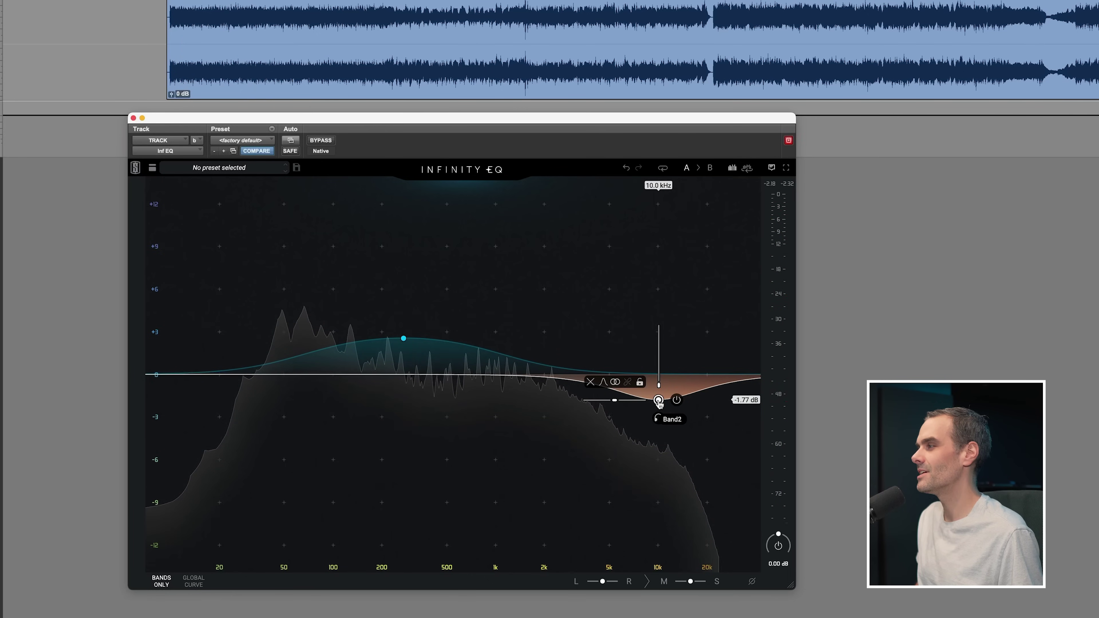
left_click_drag(658, 400, 657, 403)
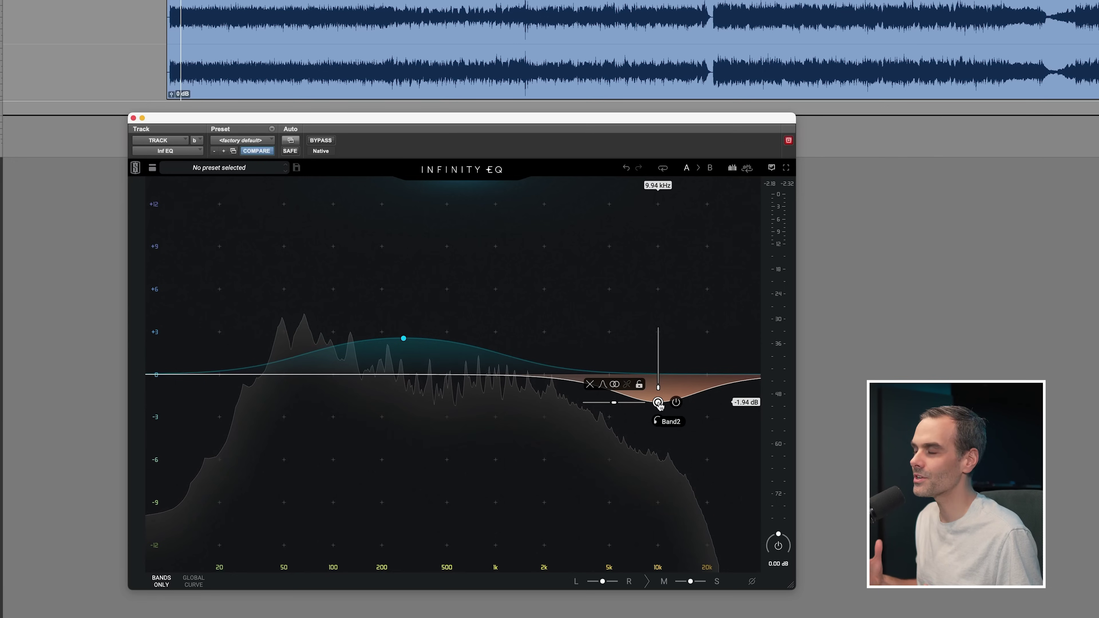
Make the high-frequency cut mid-only, compare it on and off during playback, and keep it at about -1.94 dB.
key("space")
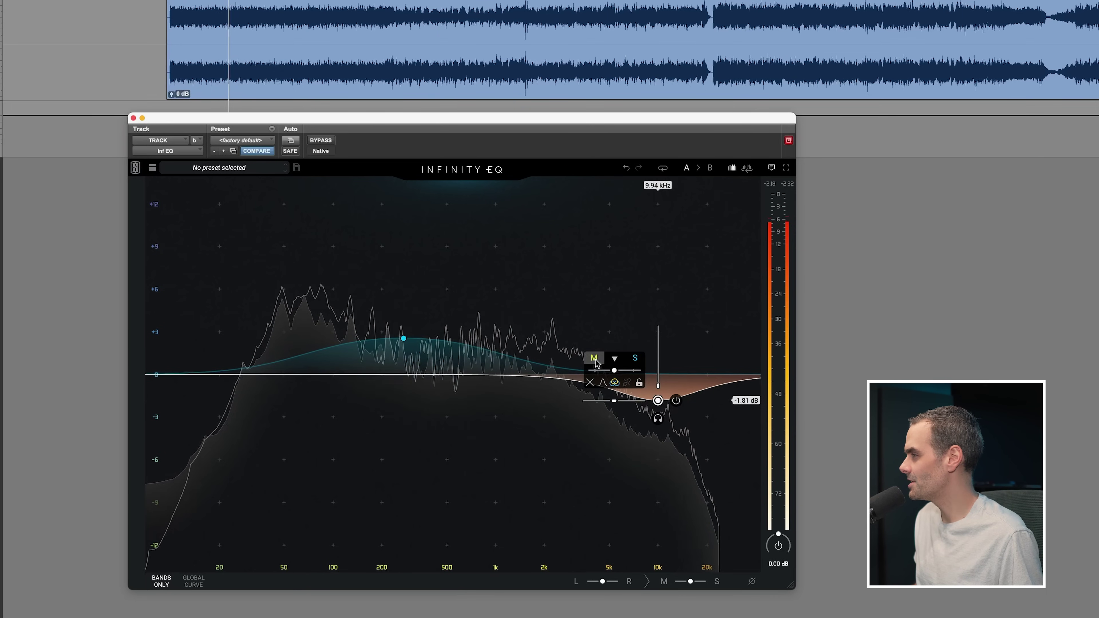
left_click(595, 362)
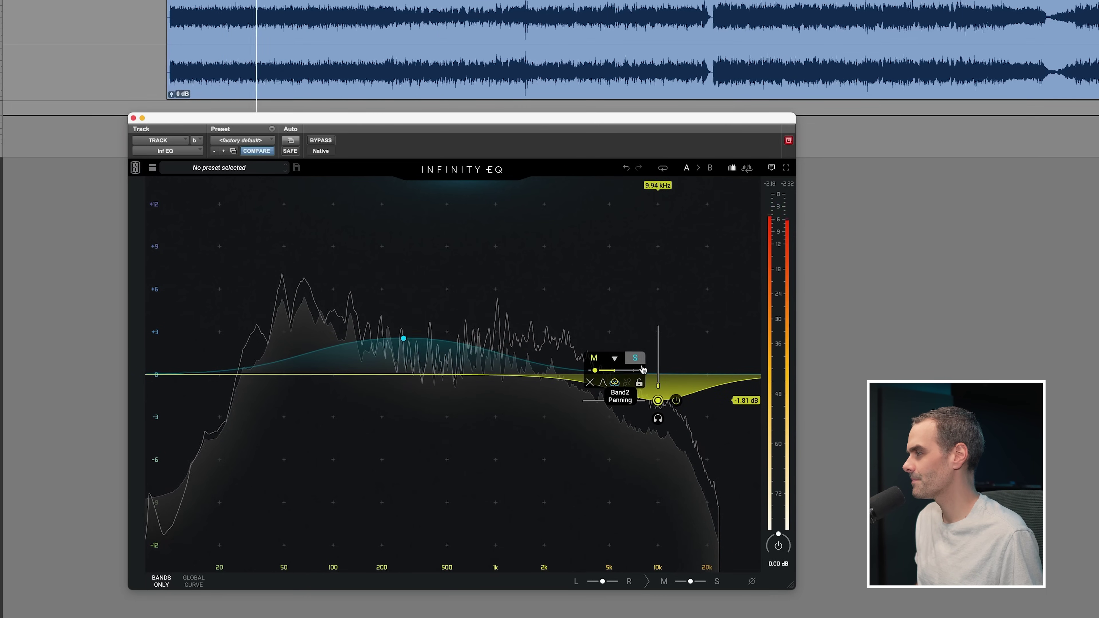
left_click(675, 401)
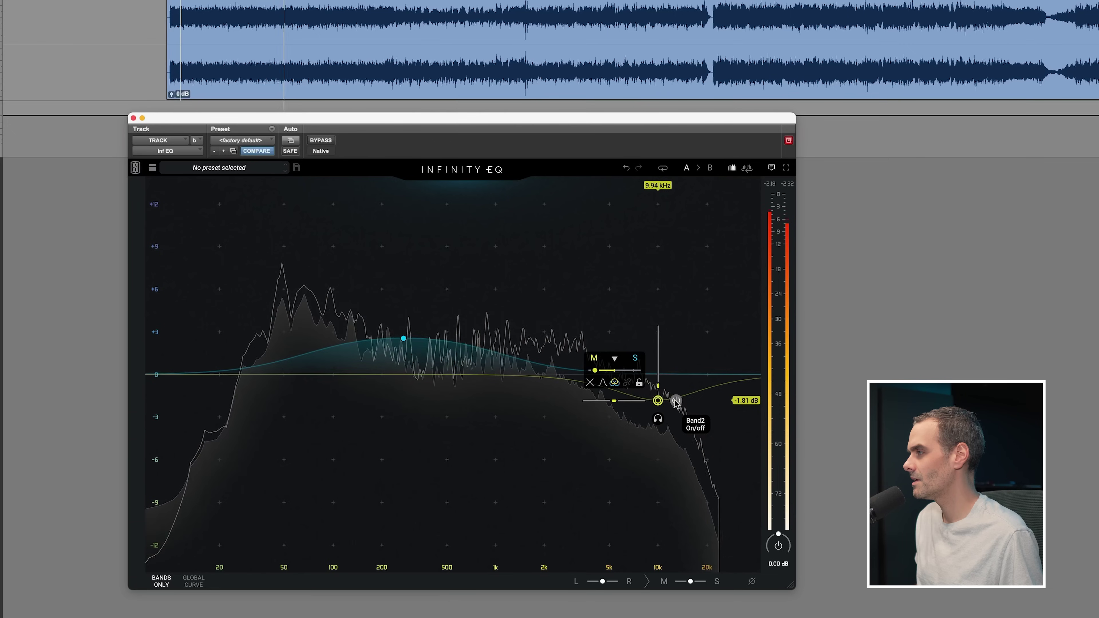
left_click_drag(657, 402, 657, 403)
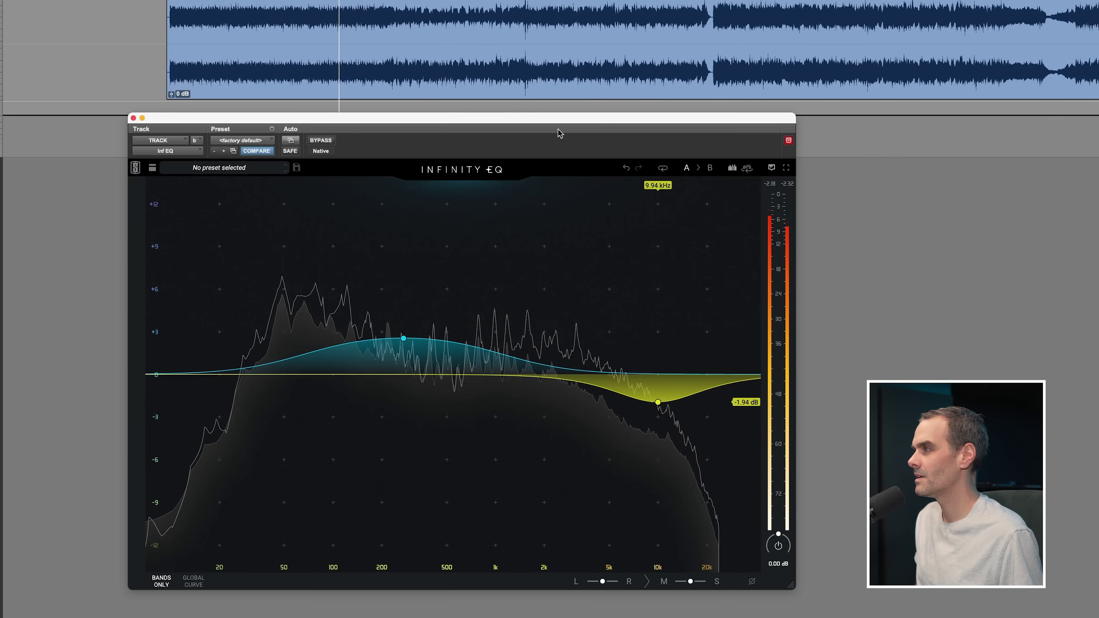
key("space")
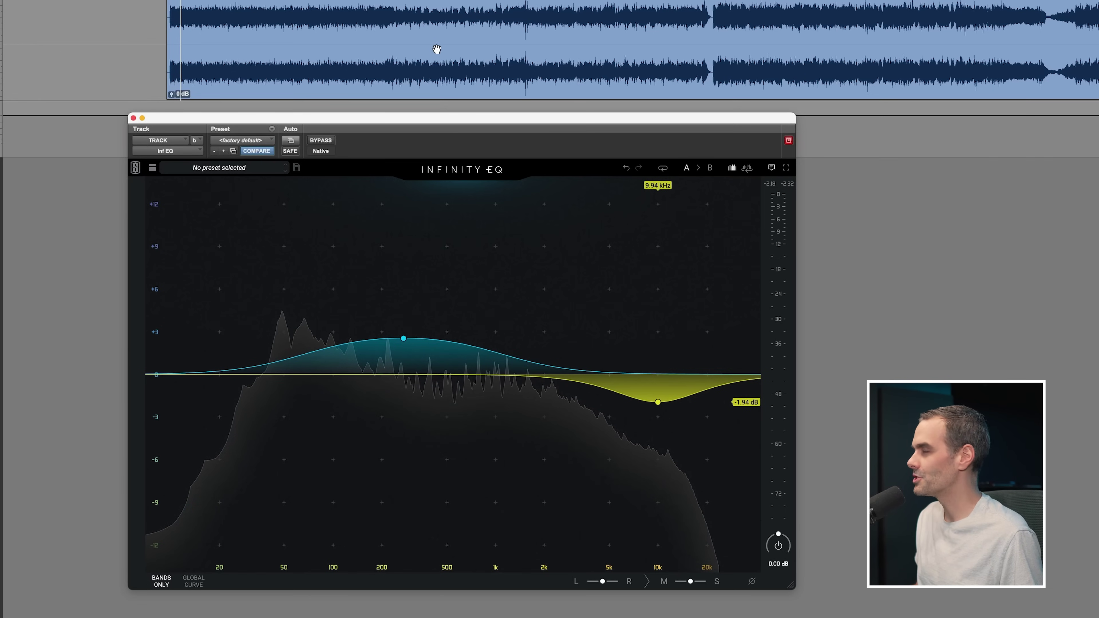
Play the section further into the clip, bypass the mid-only band, and return its gain to about 0 dB.
left_click(349, 31)
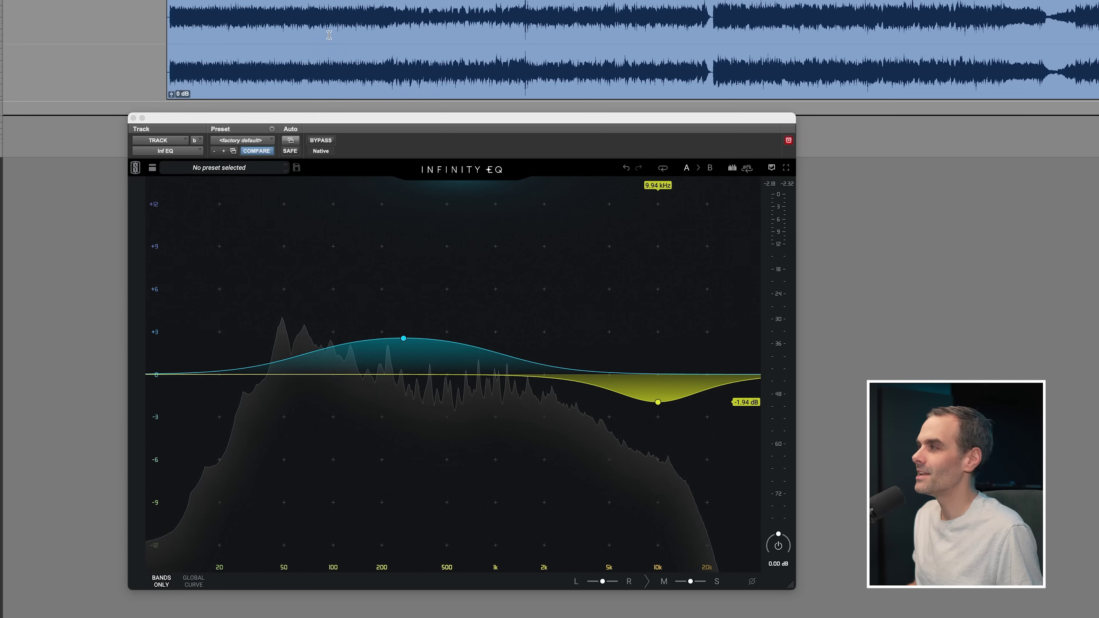
left_click(408, 23)
key("space")
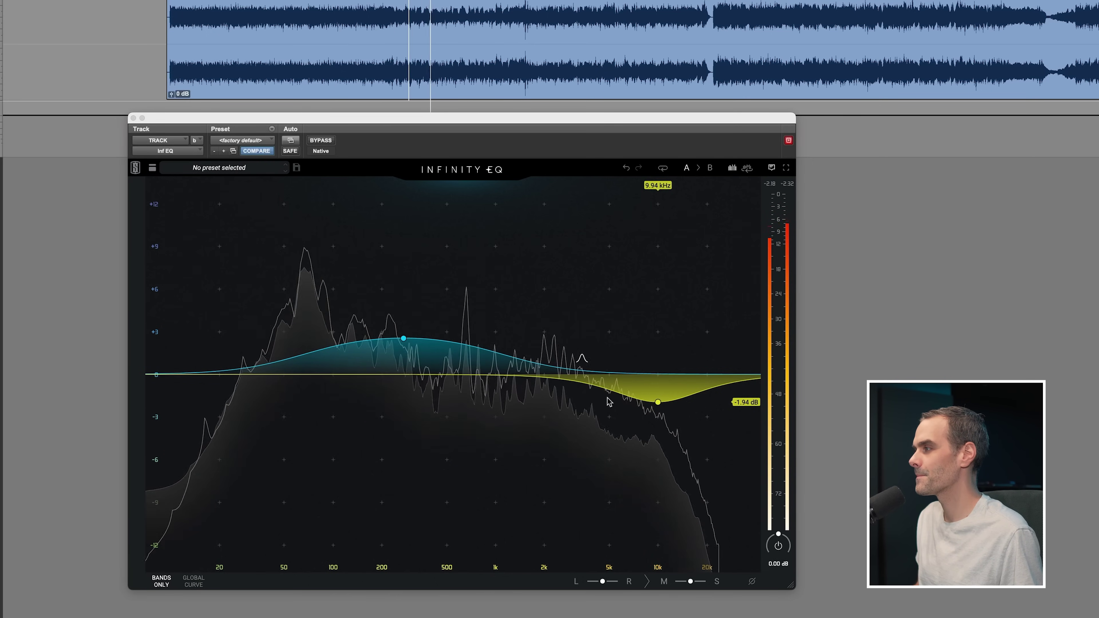
mouse_move(657, 402)
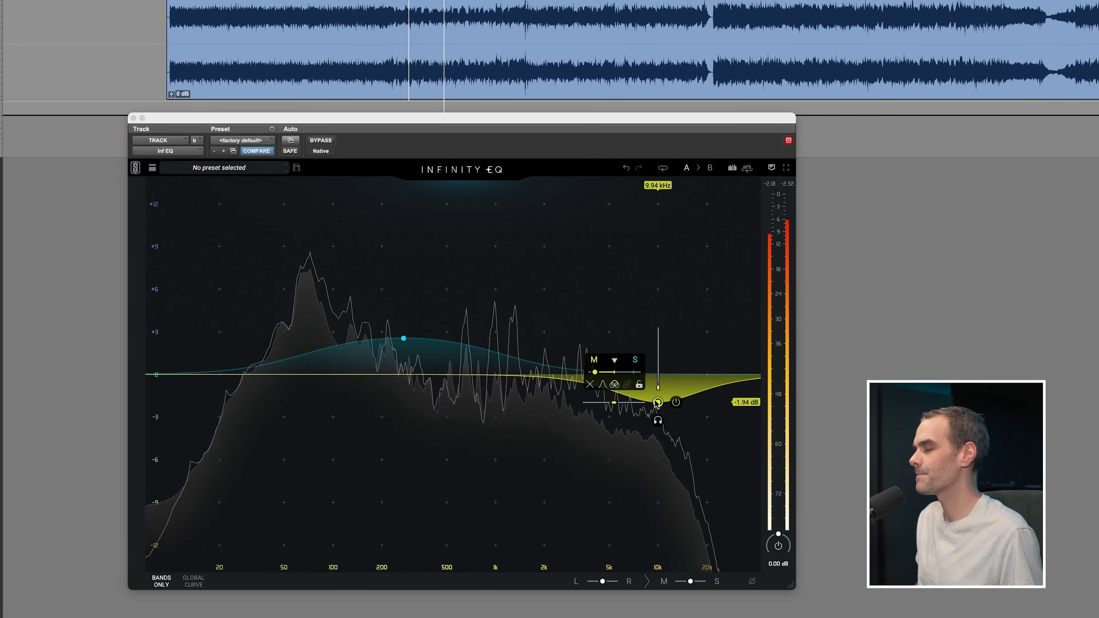
left_click(676, 404)
key("space")
left_click_drag(658, 400, 658, 374)
Listen to the section further into the clip from different start points with the mid-only band bypassed.
left_click(445, 27)
key("space")
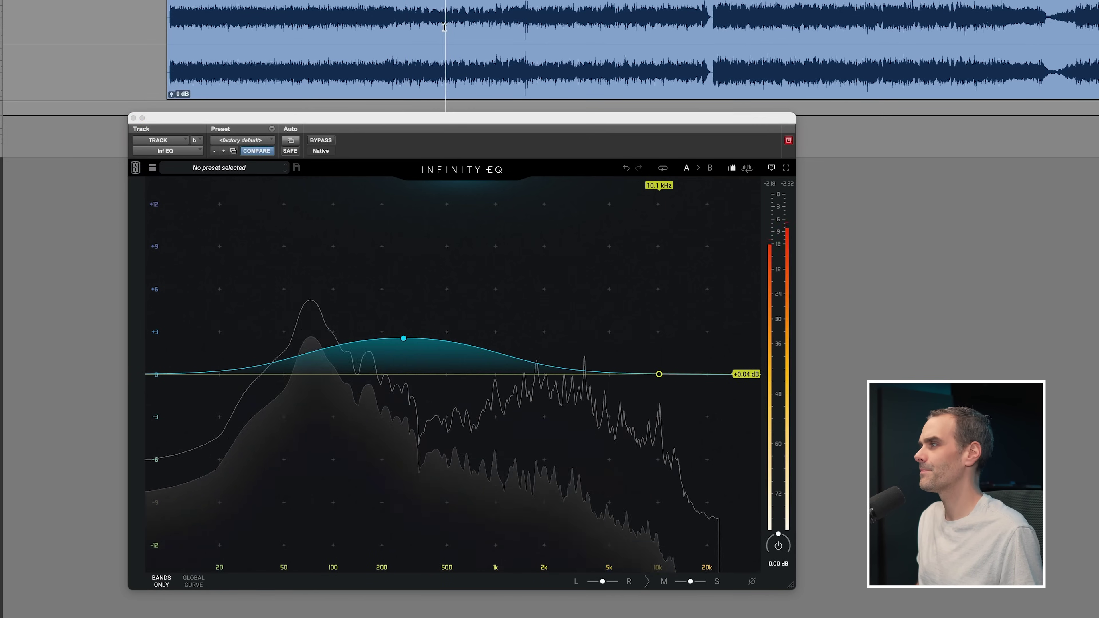
left_click(414, 27)
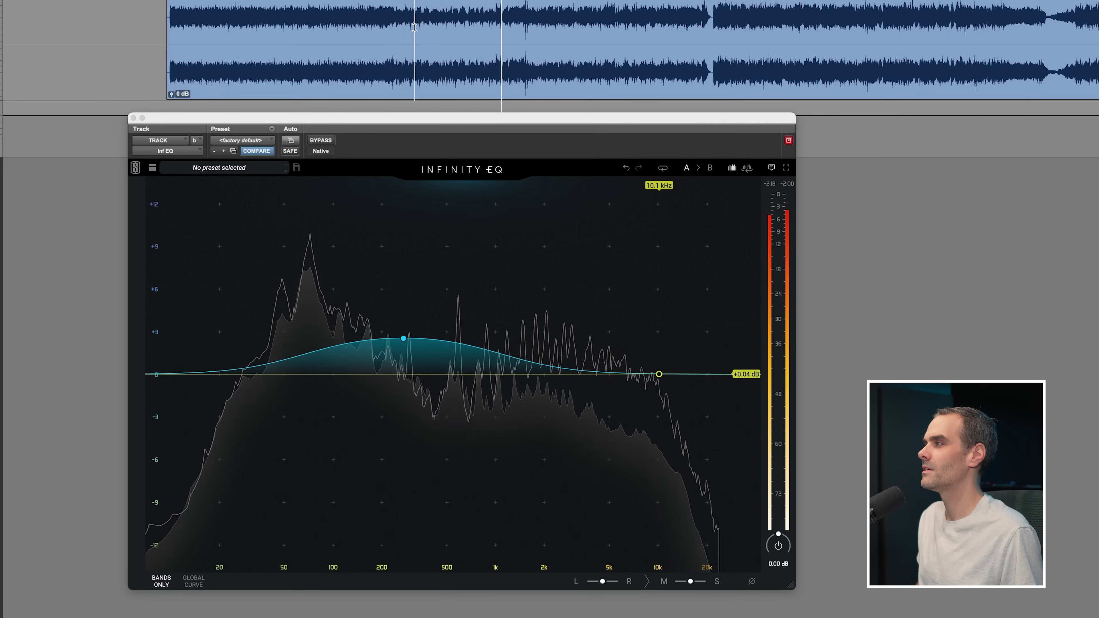
key("space")
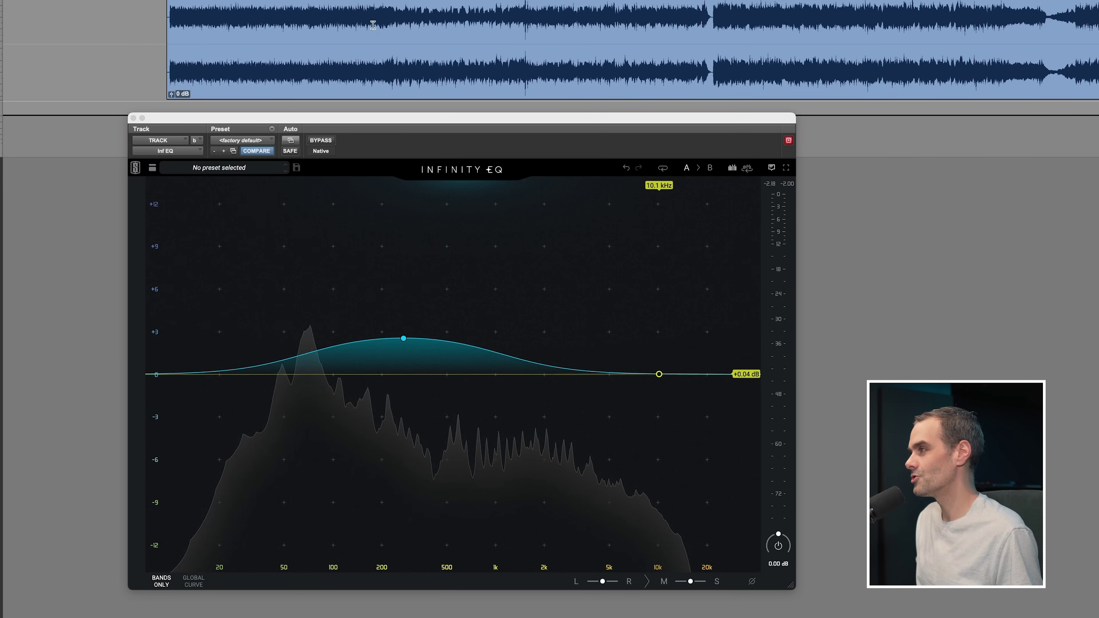
key("space")
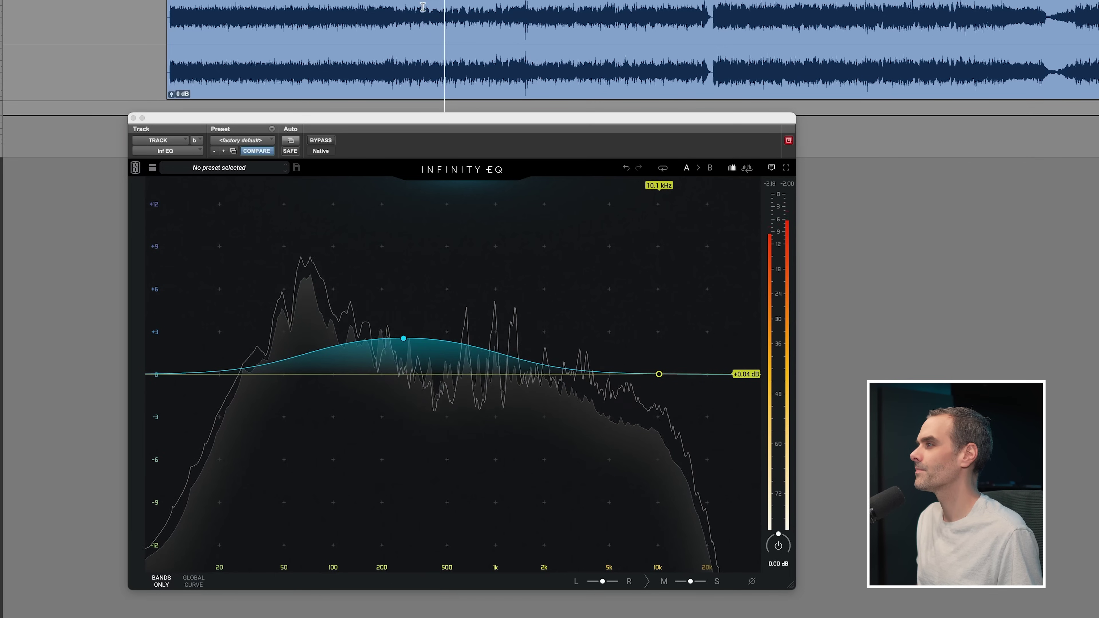
Stop playback and move the bypassed mid-only band to about 865 Hz with a boost of about 3.55 dB.
mouse_move(632, 383)
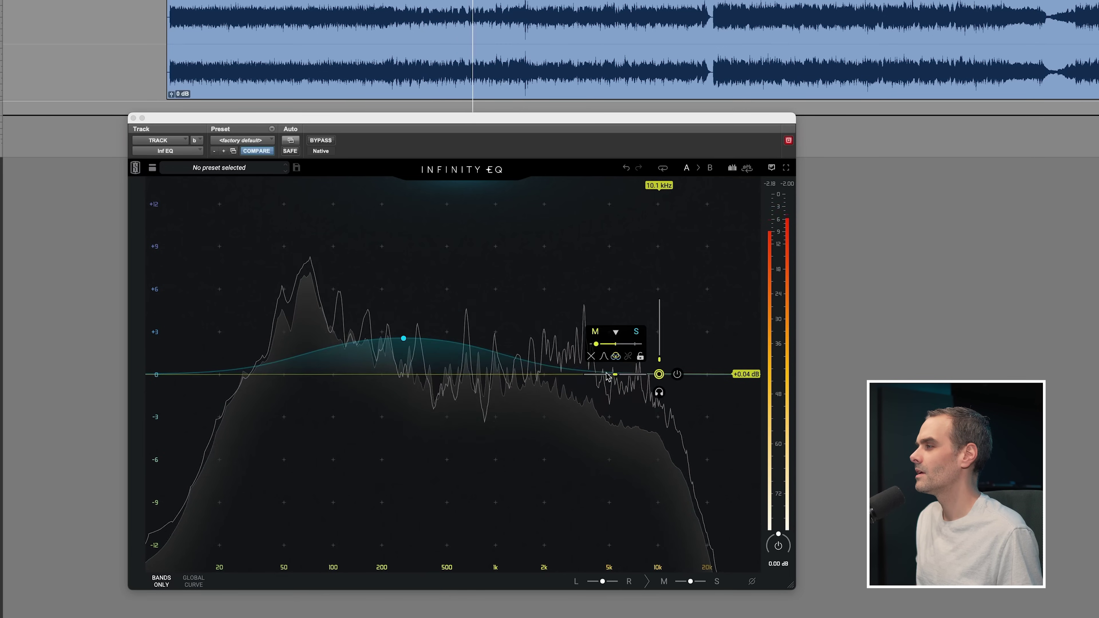
key("space")
left_click_drag(658, 374, 487, 324)
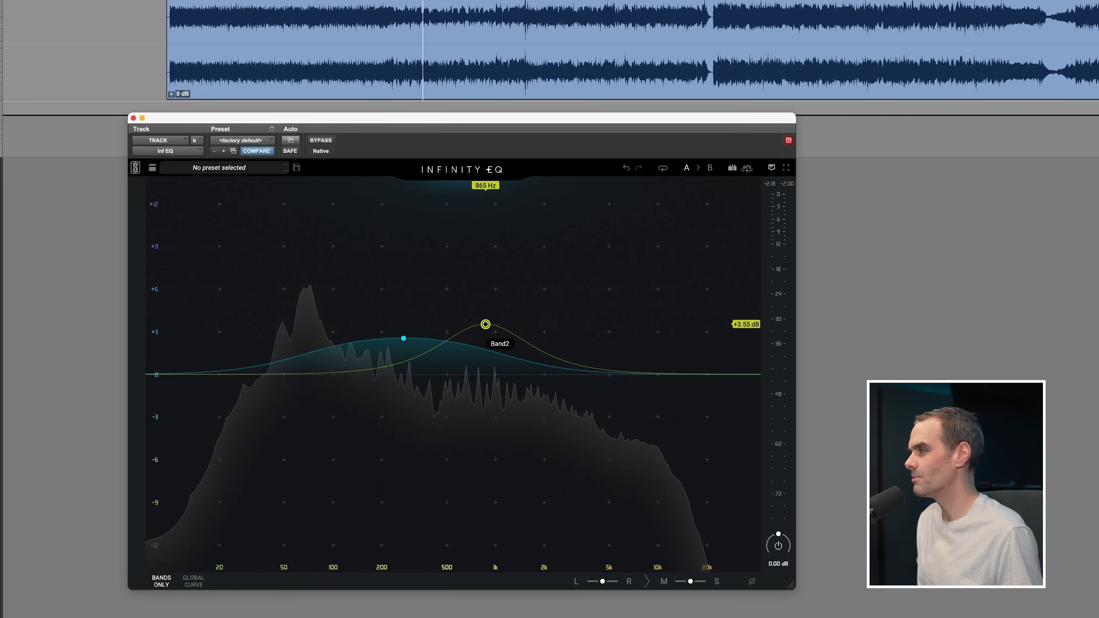
During playback, enable the mid-only band, sweep its boost, settle it at about 924 Hz and 2.89 dB, and compare it on and off.
key("space")
left_click_drag(483, 325, 473, 286)
left_click(455, 286)
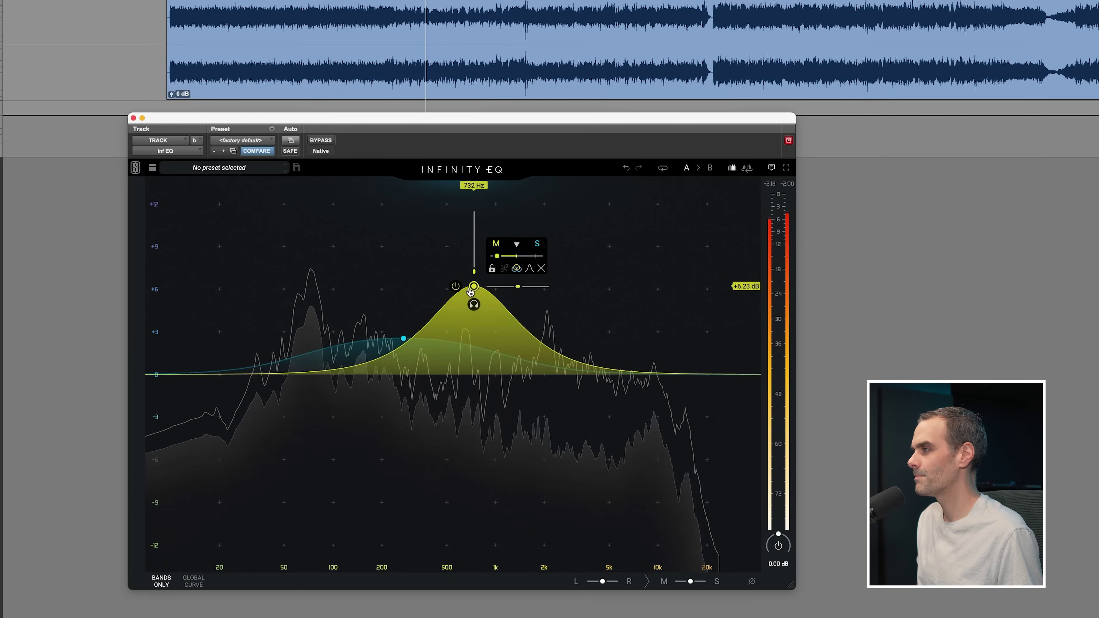
left_click_drag(473, 286, 490, 334)
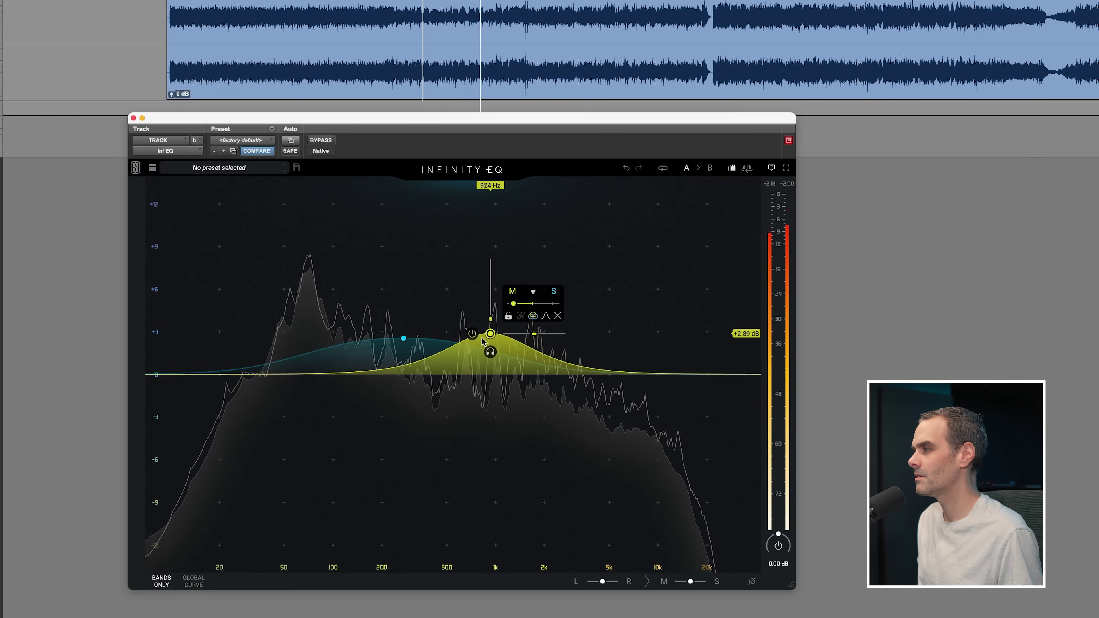
left_click(472, 333)
left_click(471, 334)
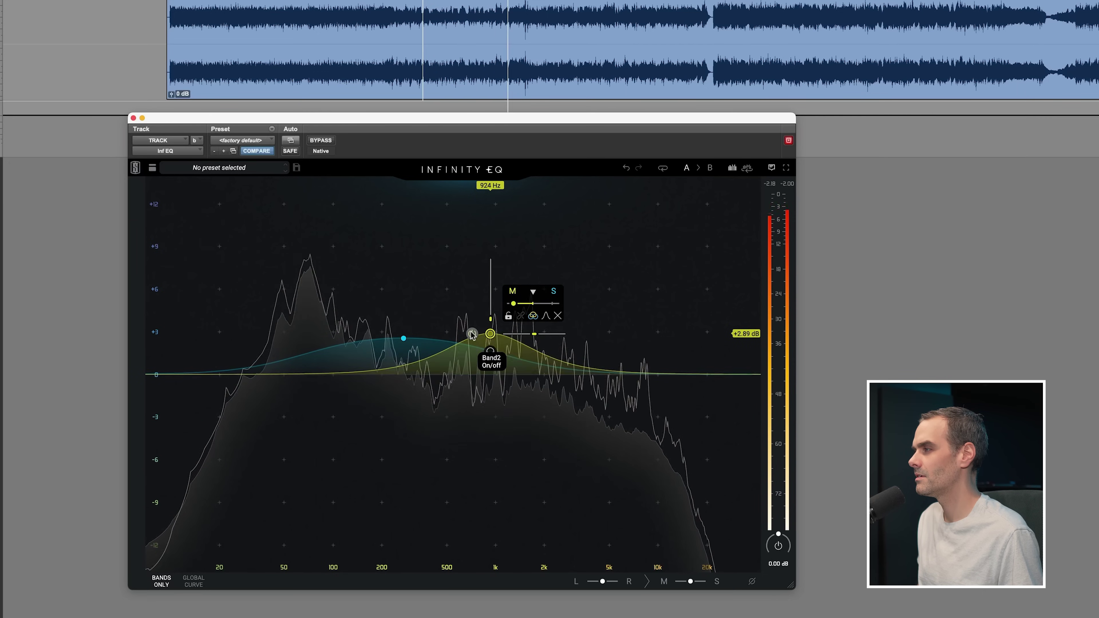
Stop playback and place the playback start point in the opening section of the clip.
left_click(442, 32)
key("space")
left_click_drag(545, 25, 697, 26)
left_click(376, 2)
left_click_drag(211, 24, 272, 26)
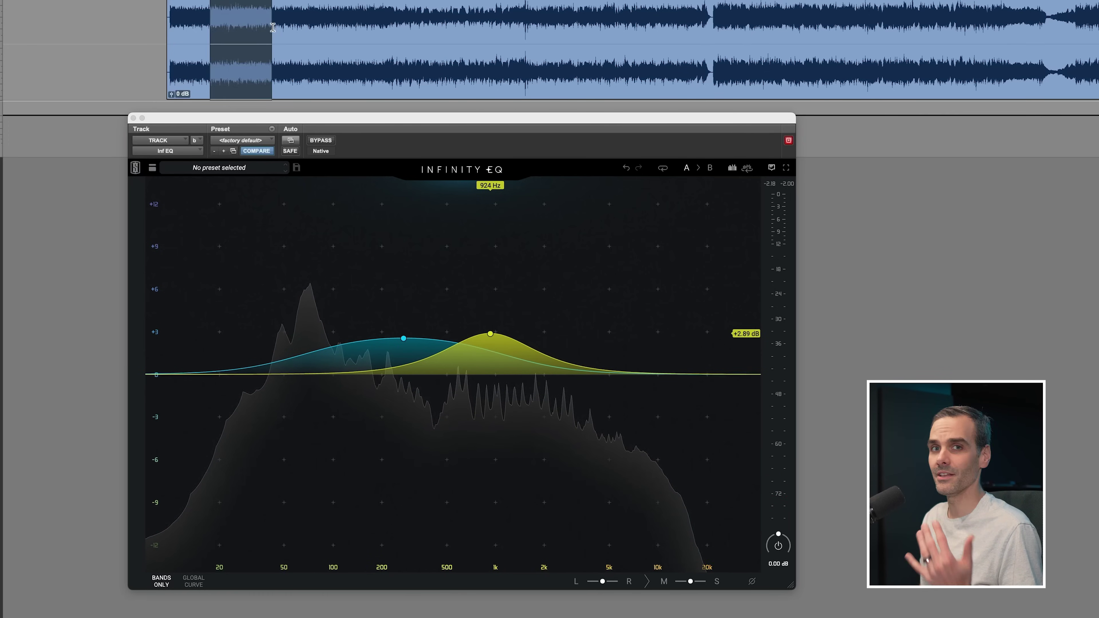
left_click(270, 28)
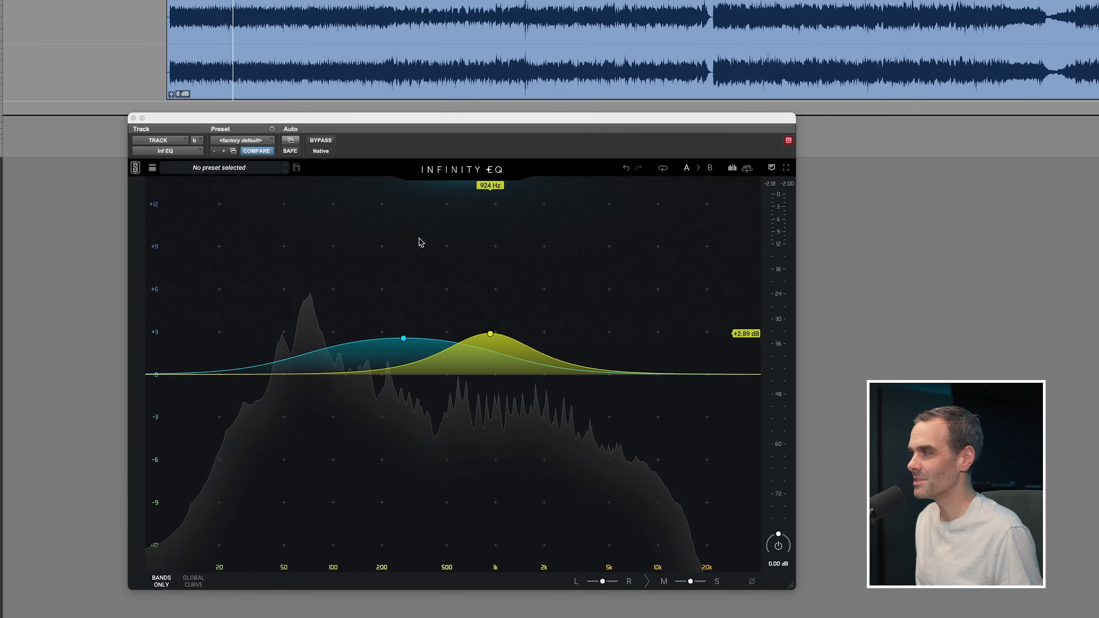
Compare the mid-only band on and off in the opening section, leave it bypassed, and lower it to about -0.08 dB at 980 Hz.
key("space")
left_click(472, 334)
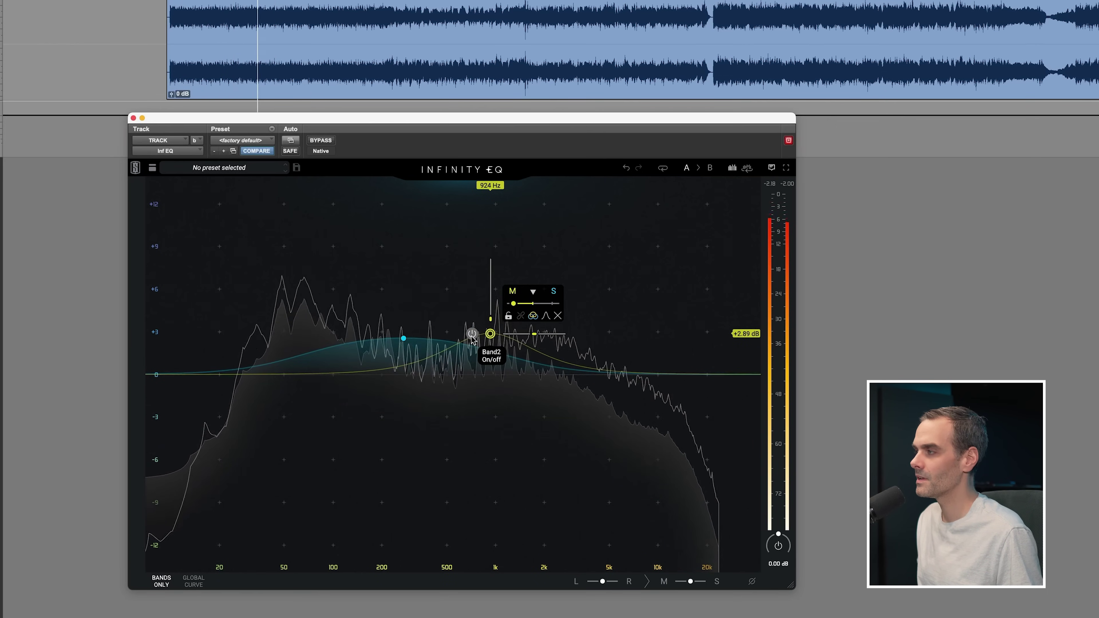
left_click(471, 334)
left_click(472, 334)
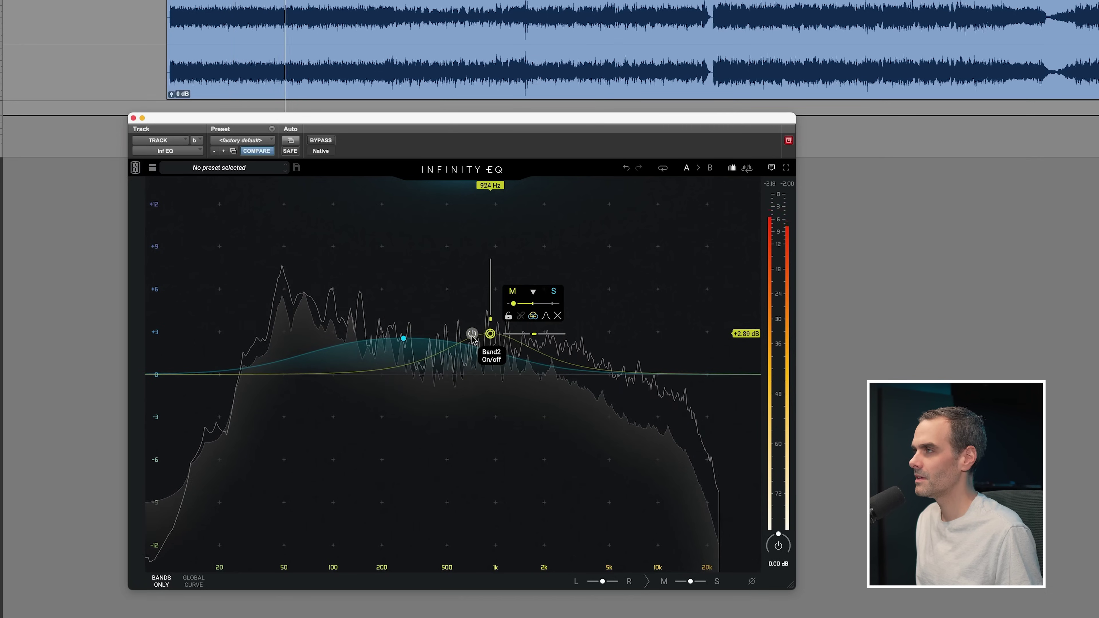
key("space")
left_click_drag(486, 334, 493, 376)
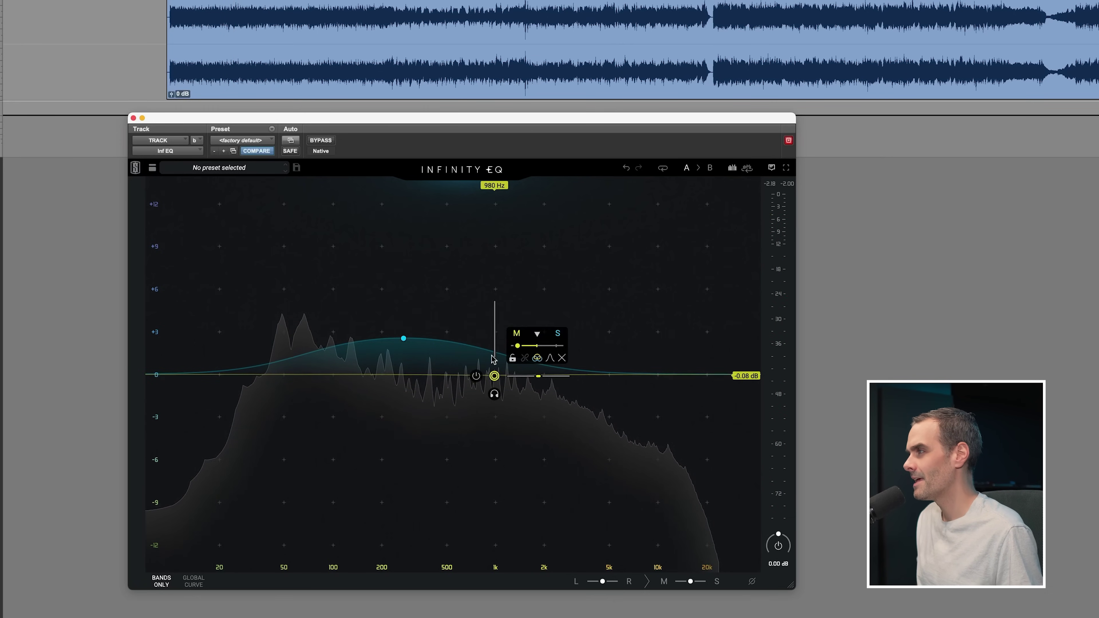
Listen to the clip from several progressively further start points with the mid-only band bypassed.
left_click(389, 18)
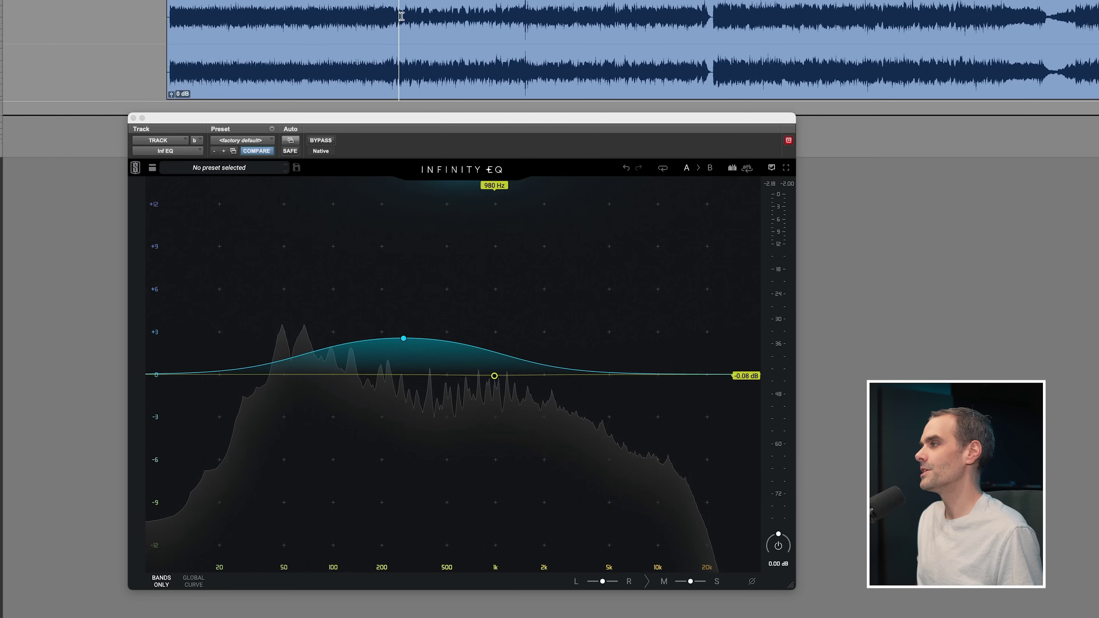
key("space")
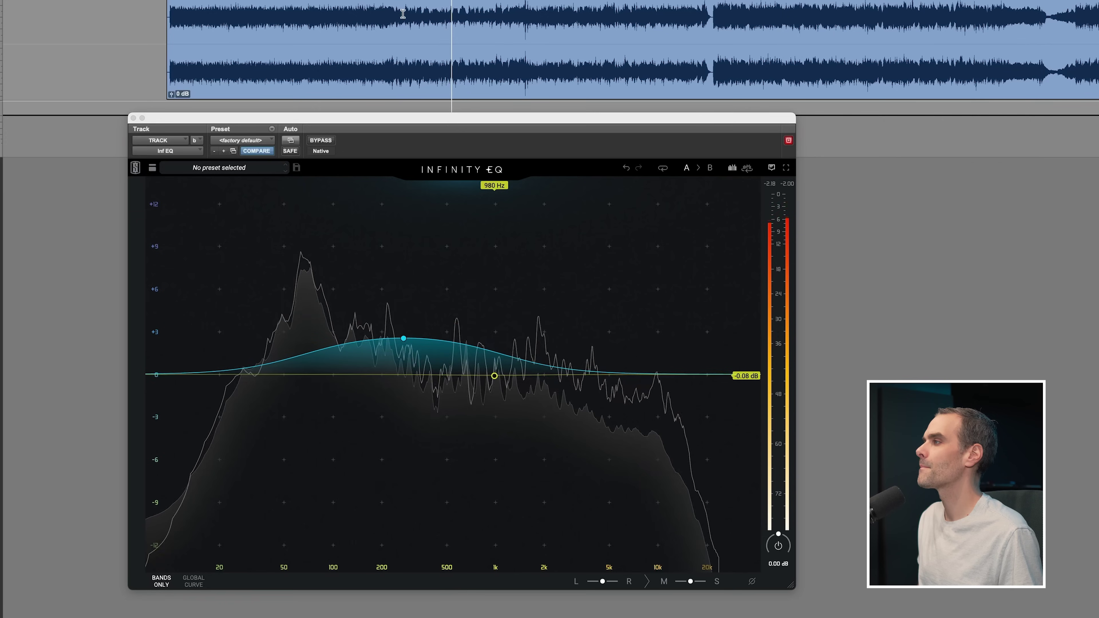
left_click(489, 20)
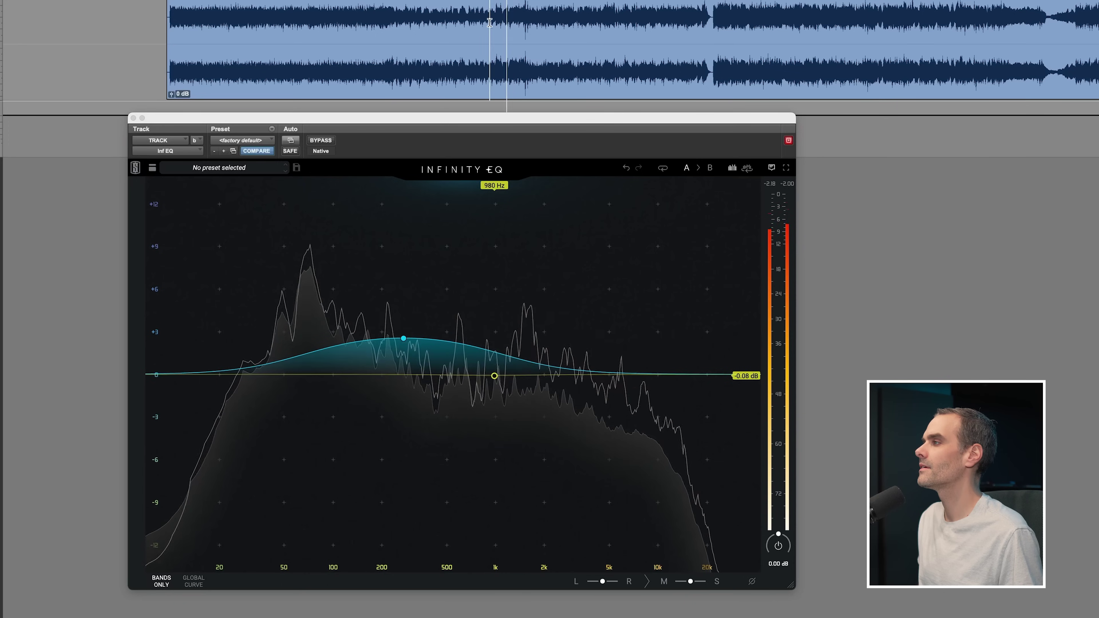
key("space")
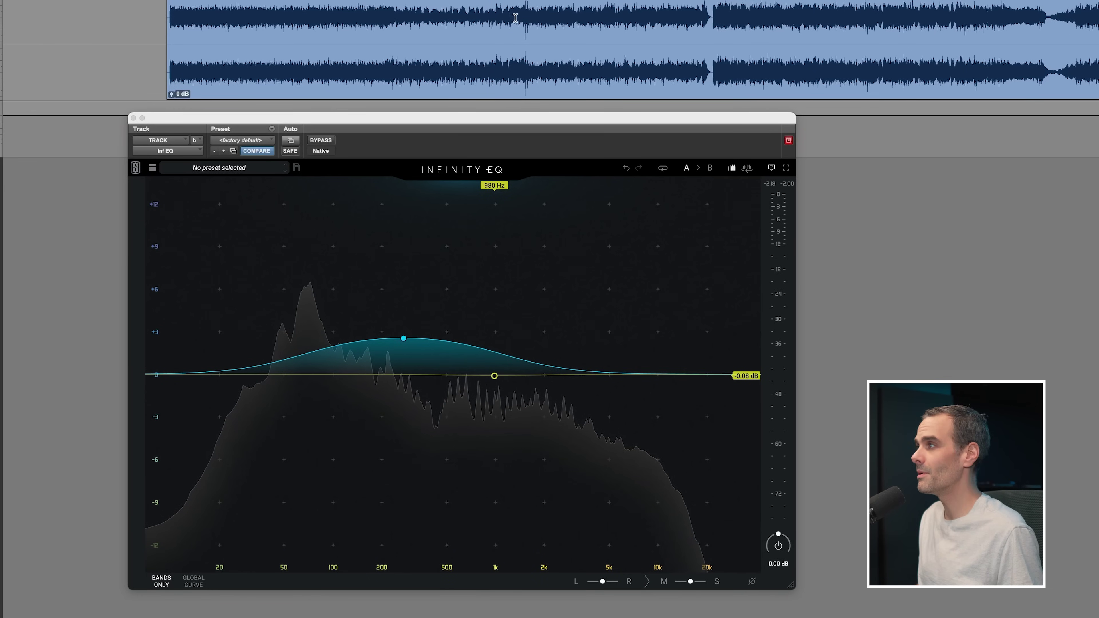
left_click(534, 19)
key("space")
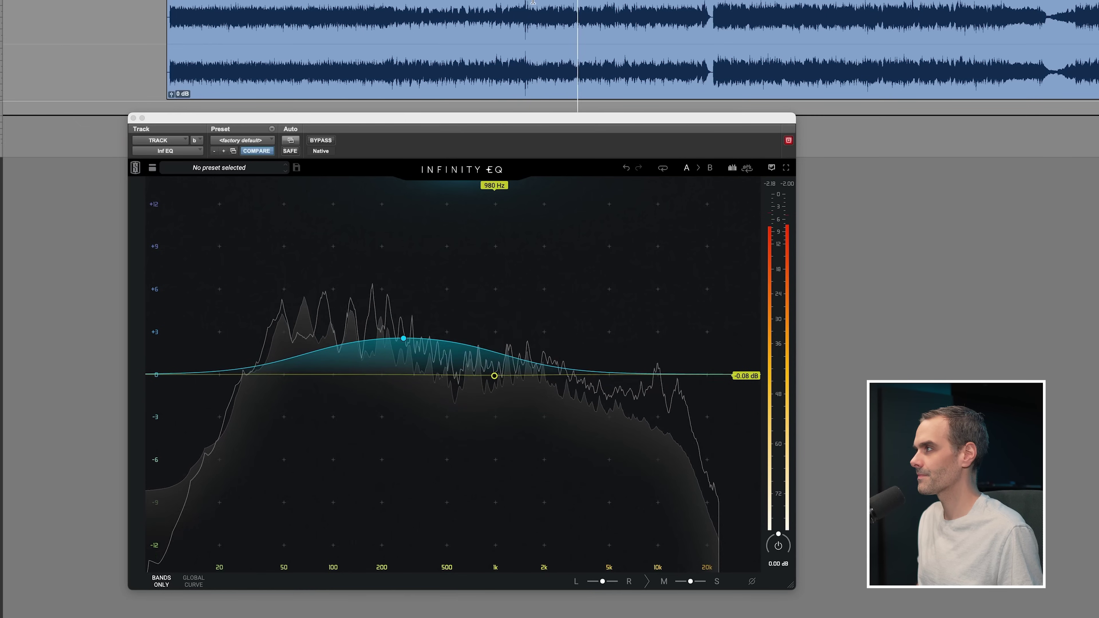
key("space")
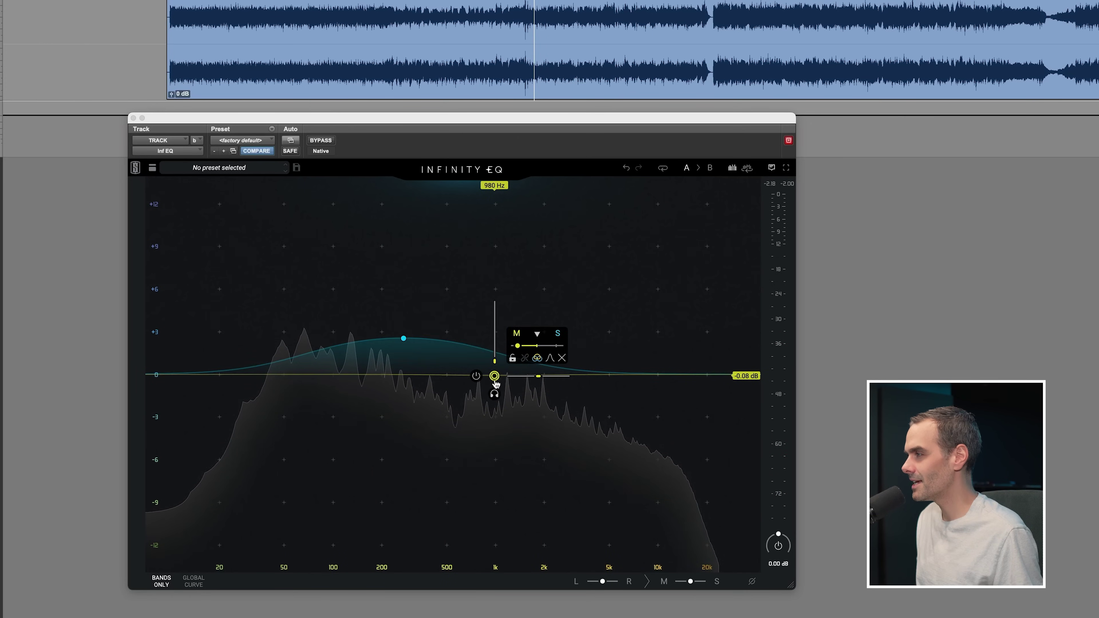
During playback, turn the mid-only band into a narrower cut of about -2.10 dB at 2.61 kHz.
key("space")
left_click_drag(496, 383, 514, 345)
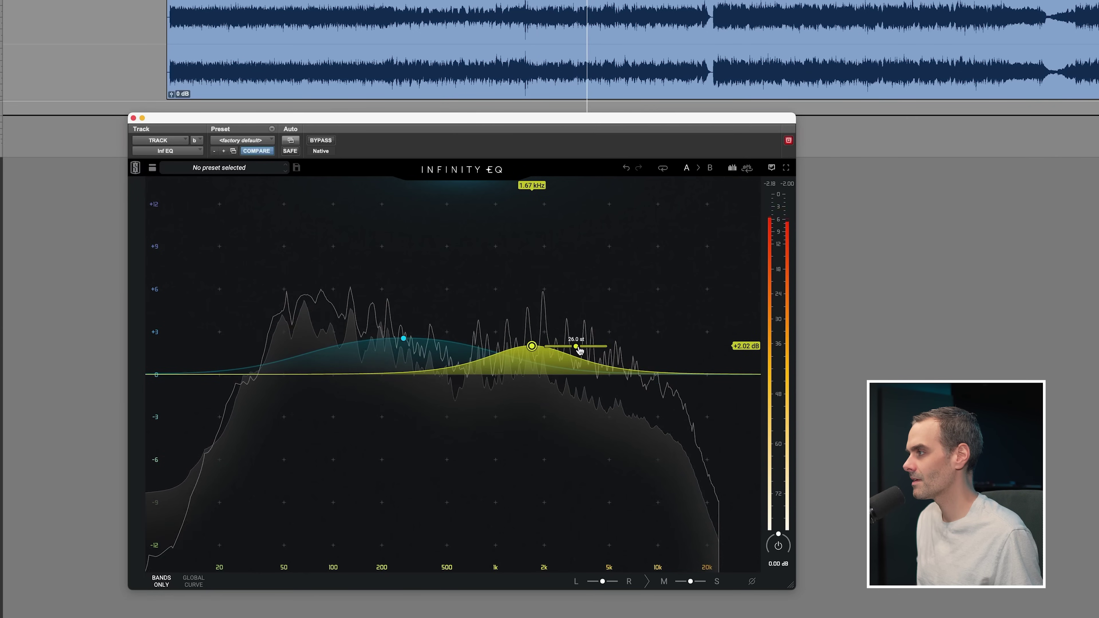
left_click_drag(532, 346, 550, 299)
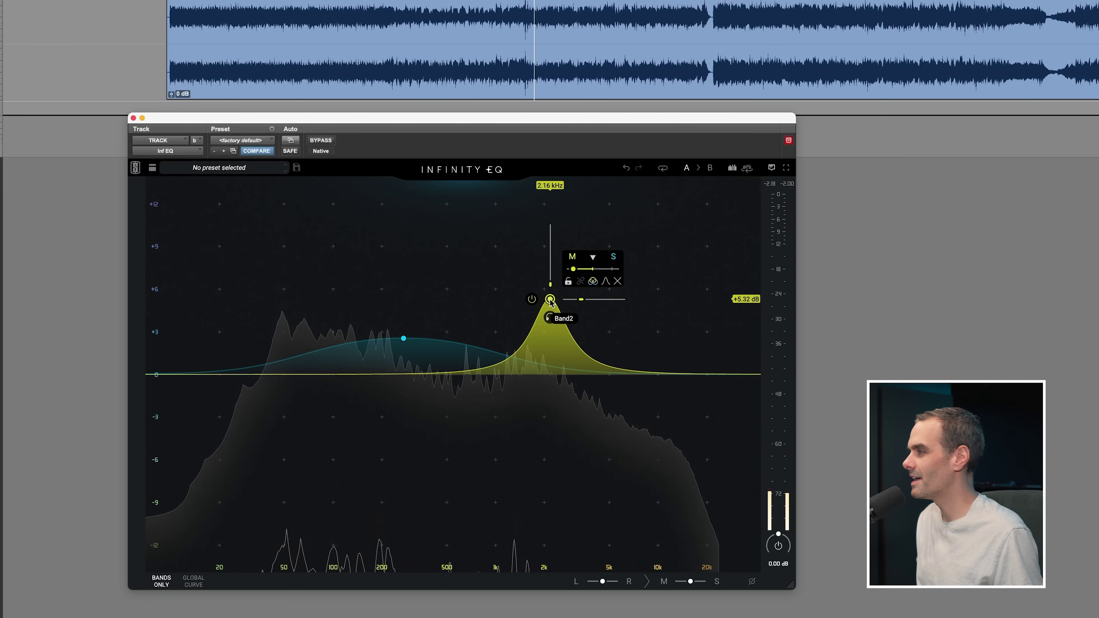
left_click_drag(550, 299, 562, 406)
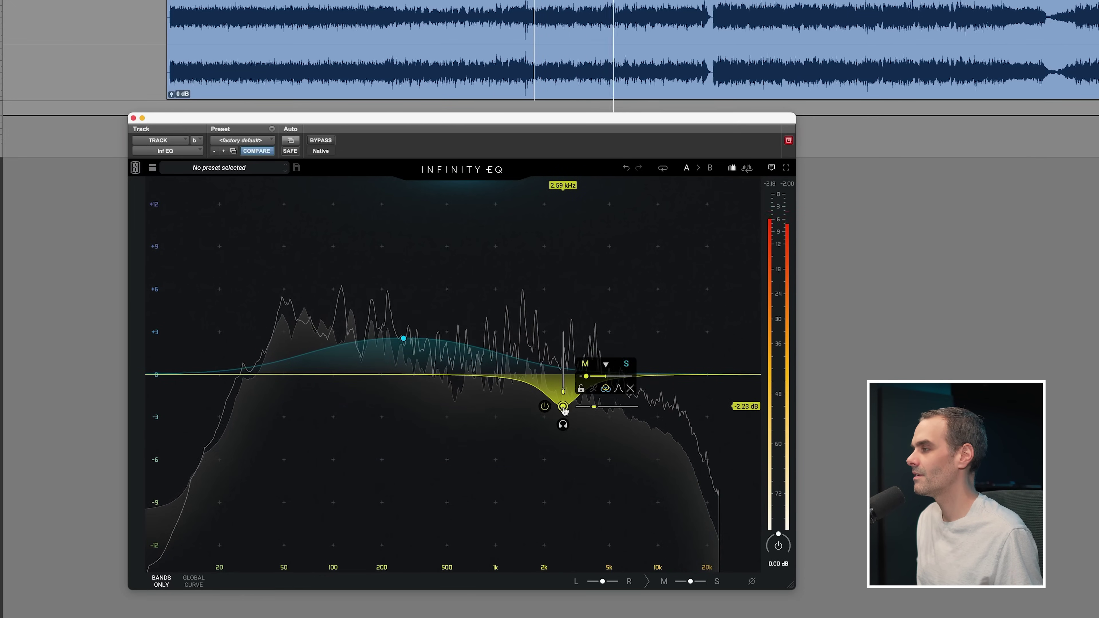
left_click_drag(563, 410, 564, 408)
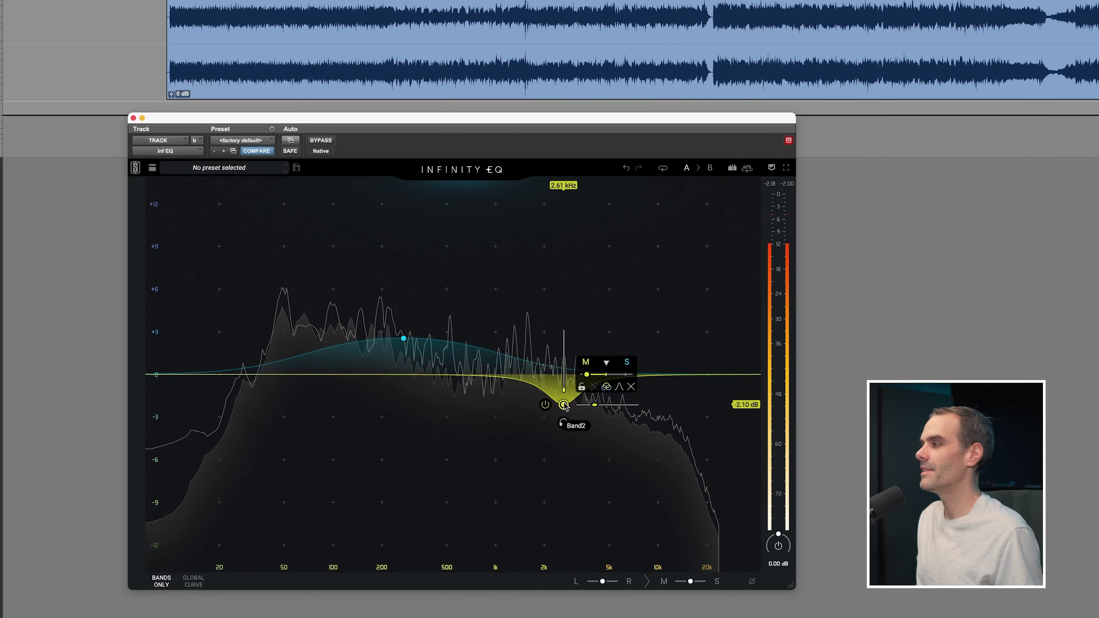
Add a mid-only high shelf at about 11.7 kHz with a boost of about 1.65 dB.
left_click(669, 374)
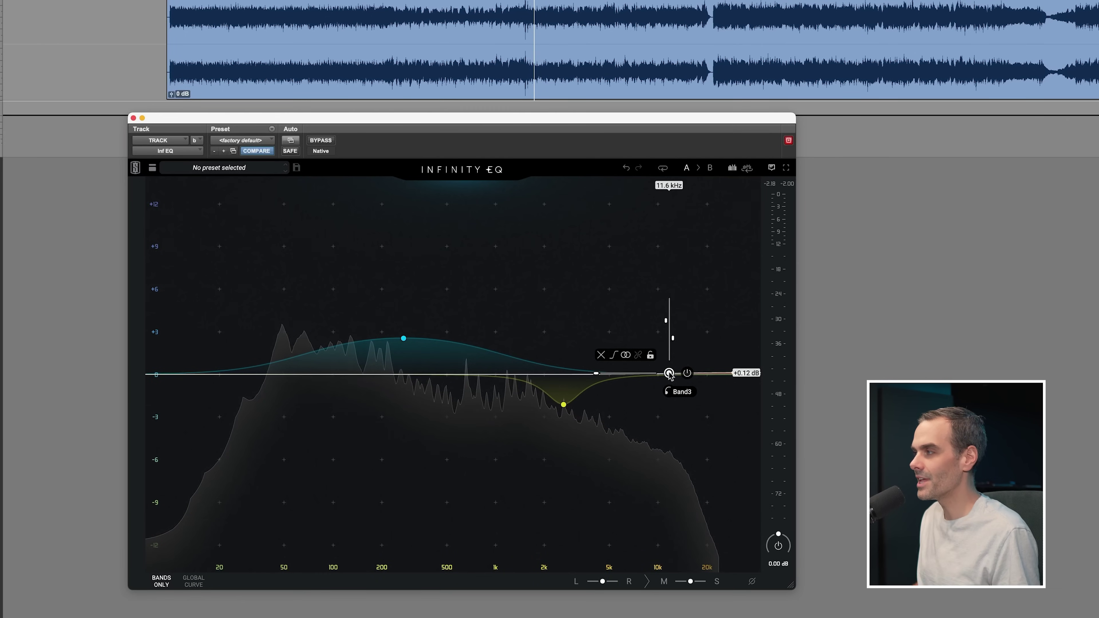
left_click(625, 355)
left_click(627, 363)
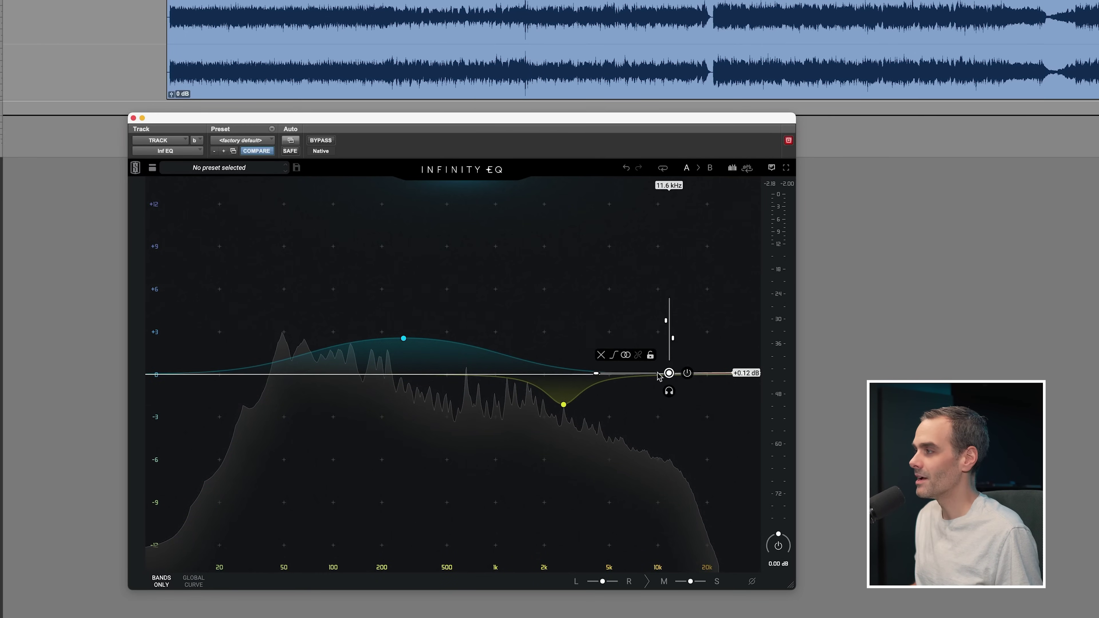
left_click_drag(669, 374, 670, 353)
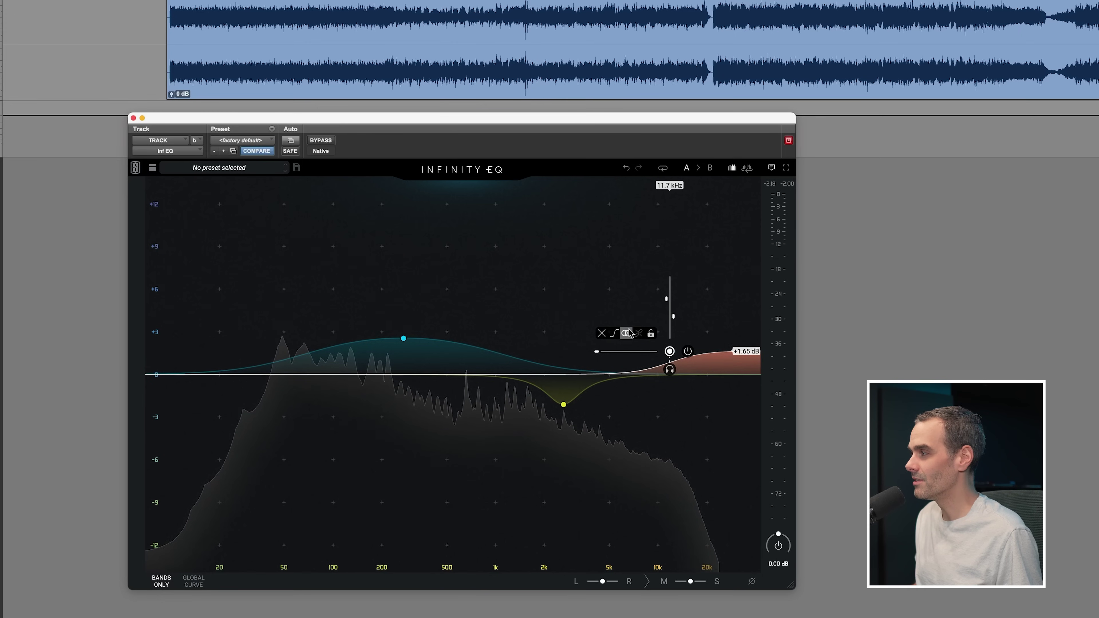
left_click(606, 308)
During playback, adjust the mid-only high shelf to about 9.54 kHz with a boost of about 2.27 dB.
key("space")
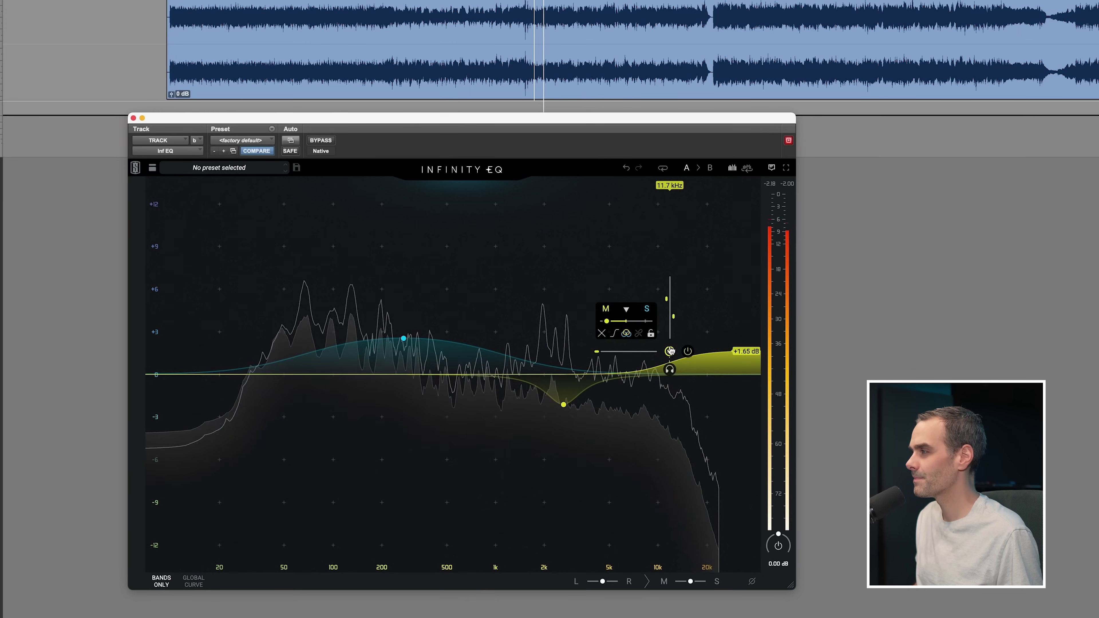
mouse_move(669, 351)
left_mouse_down()
mouse_move(657, 323)
mouse_move(670, 341)
left_mouse_up()
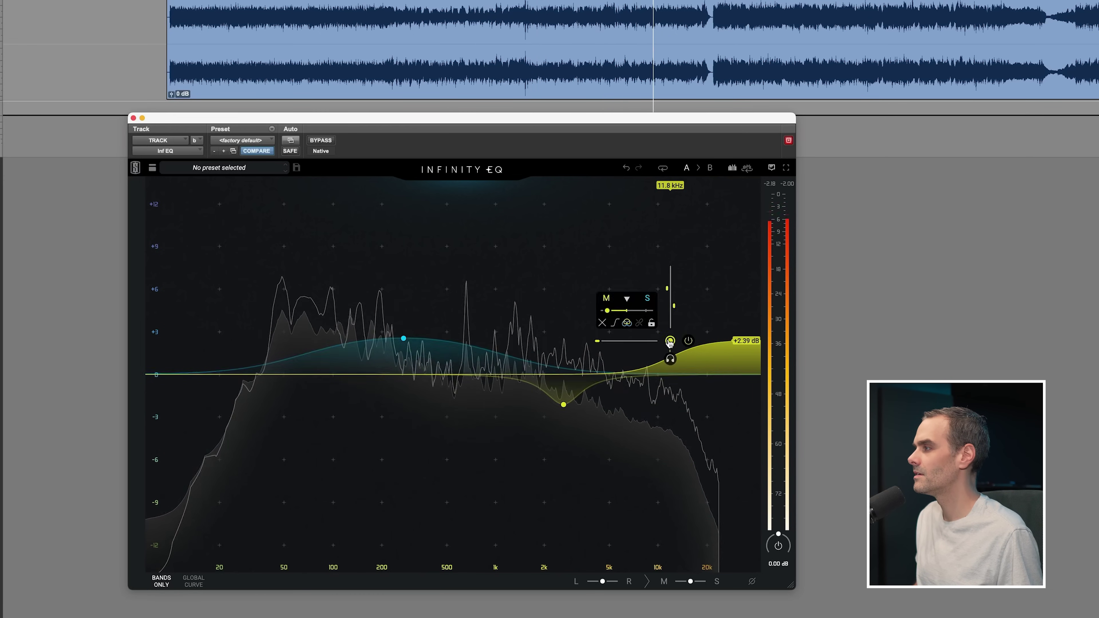
mouse_move(669, 340)
left_mouse_down()
mouse_move(642, 331)
mouse_move(654, 341)
left_mouse_up()
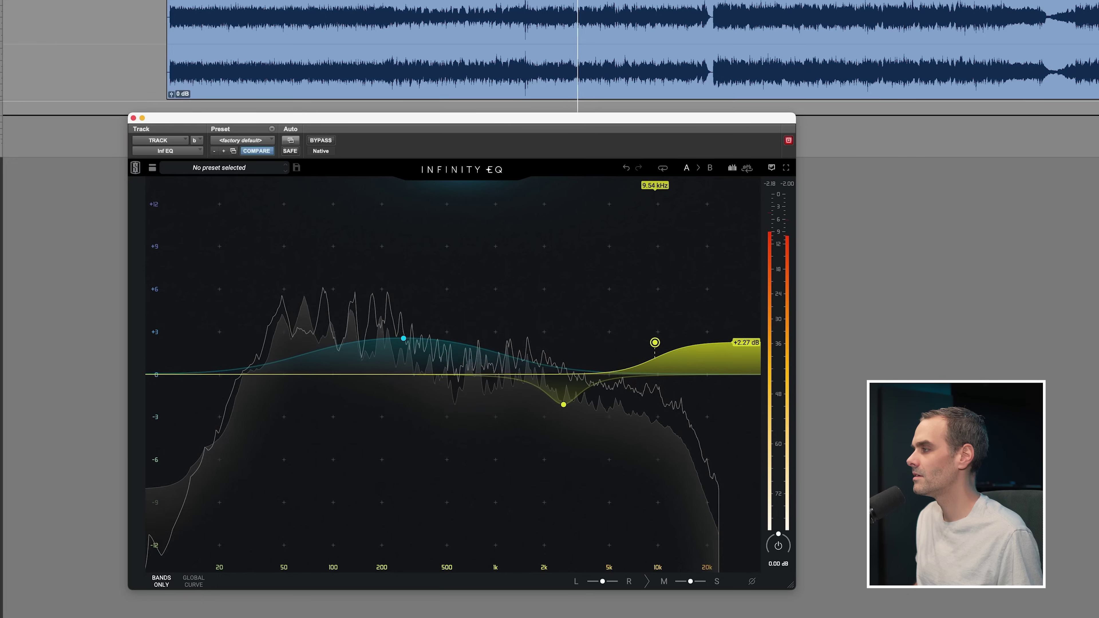
Add a mid-only bell band and tune it during playback to about 917 Hz with a boost of about 1.24 dB.
left_click(492, 379)
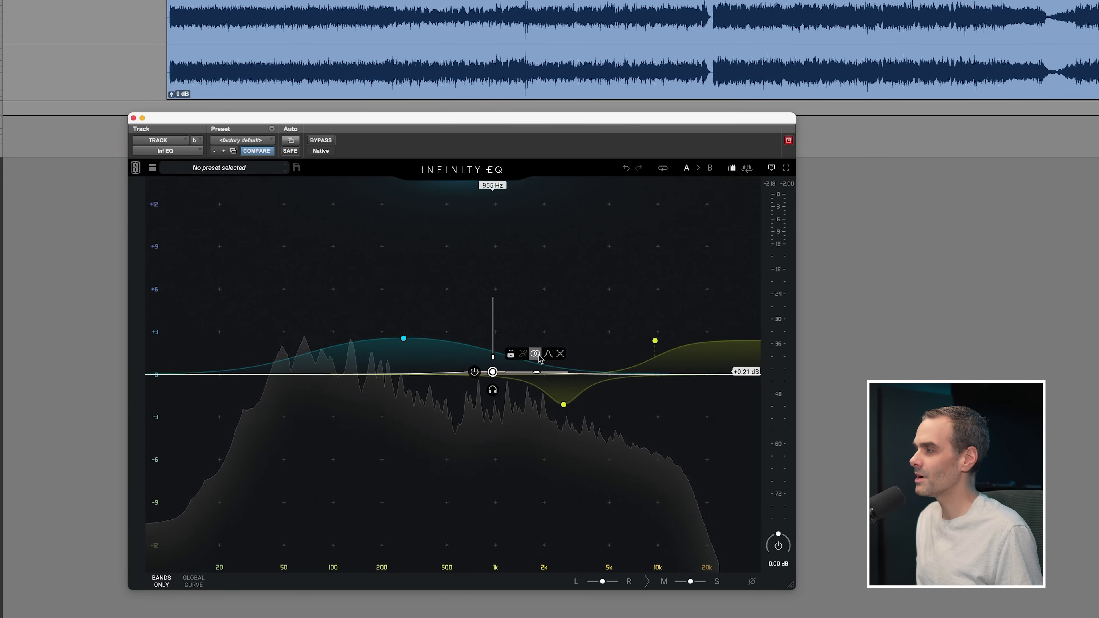
left_click(516, 330)
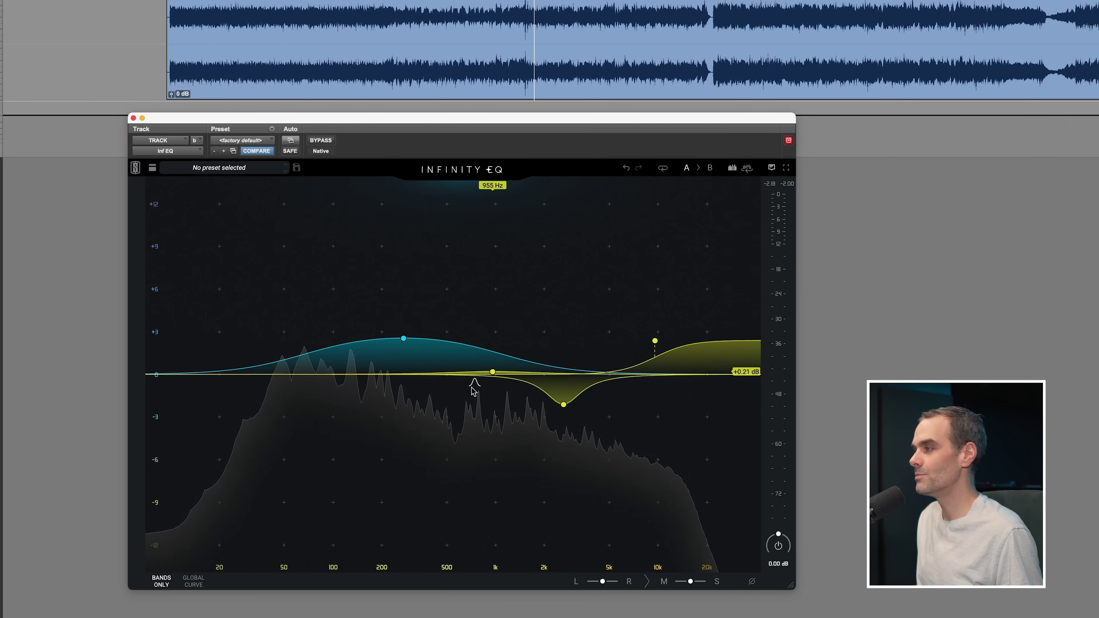
left_click_drag(492, 373, 491, 365)
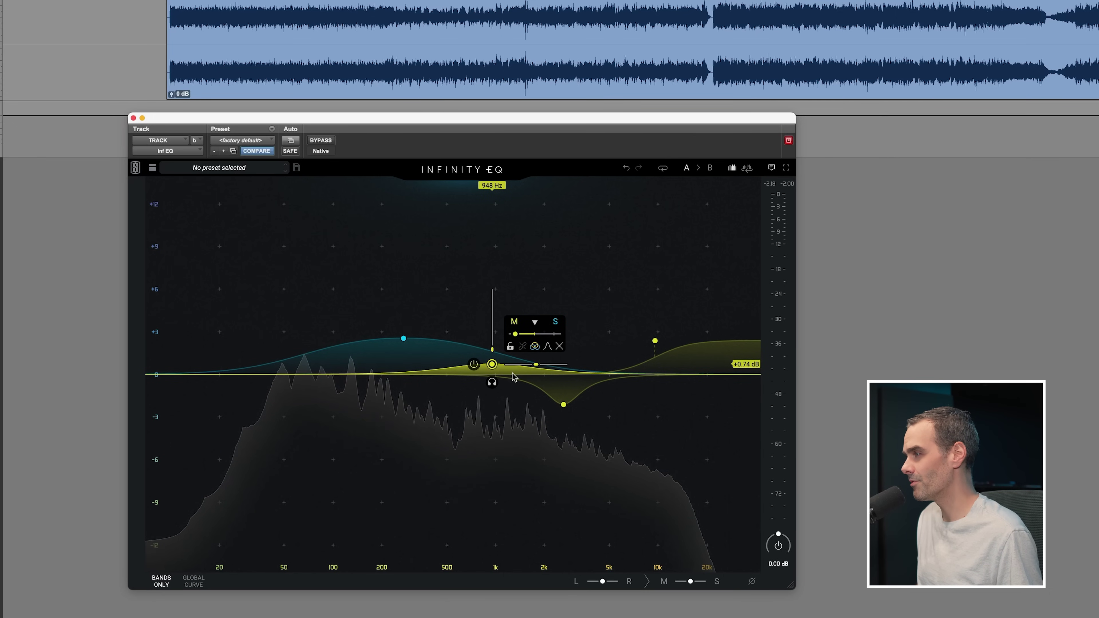
key("space")
left_click_drag(492, 364, 489, 354)
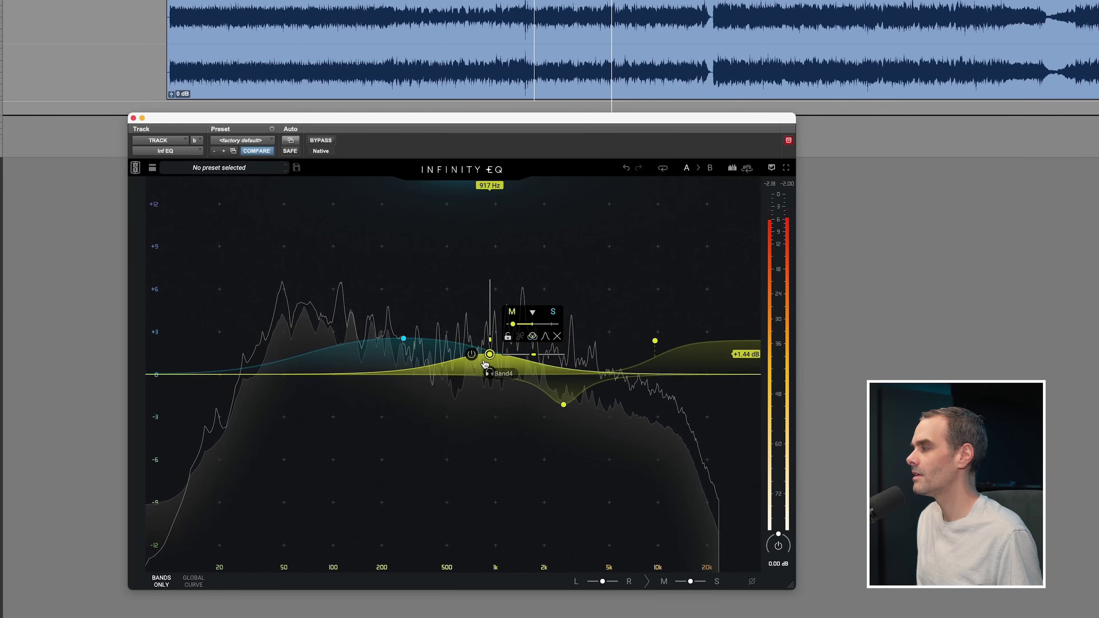
left_click_drag(489, 354, 490, 357)
key("space")
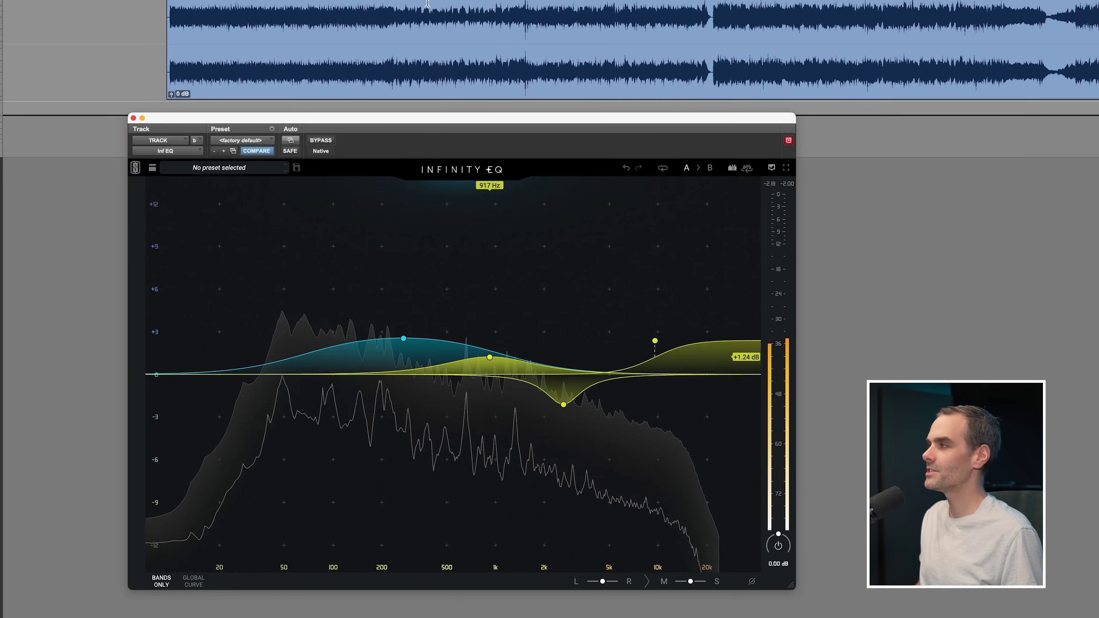
Play the track from the first section and compare the full mid/side EQ with bypass twice during playback.
left_click(398, 9)
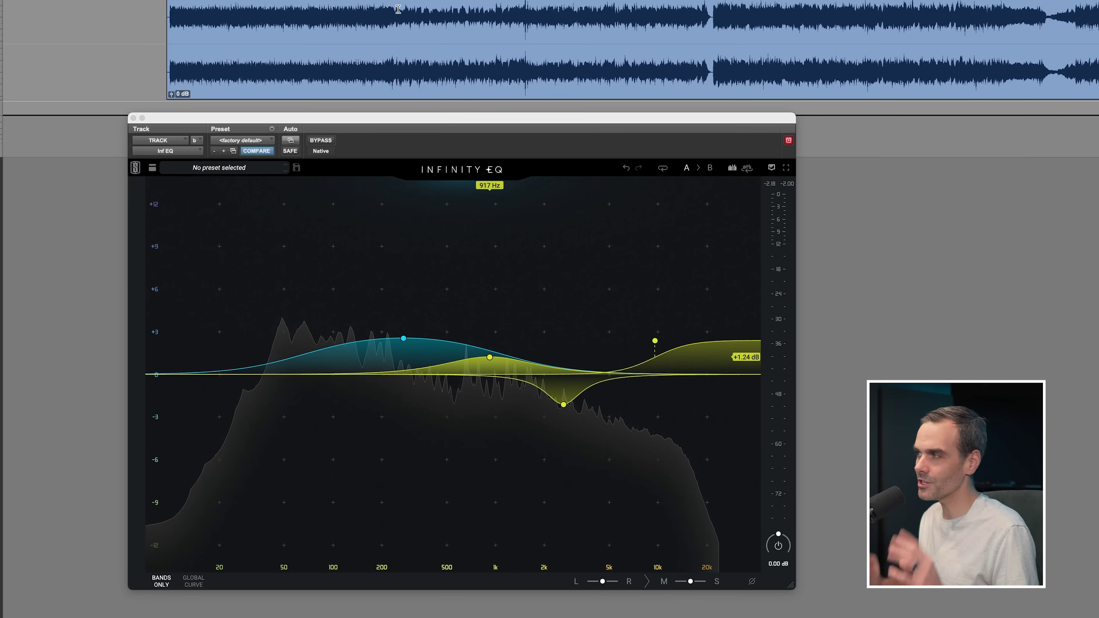
key("space")
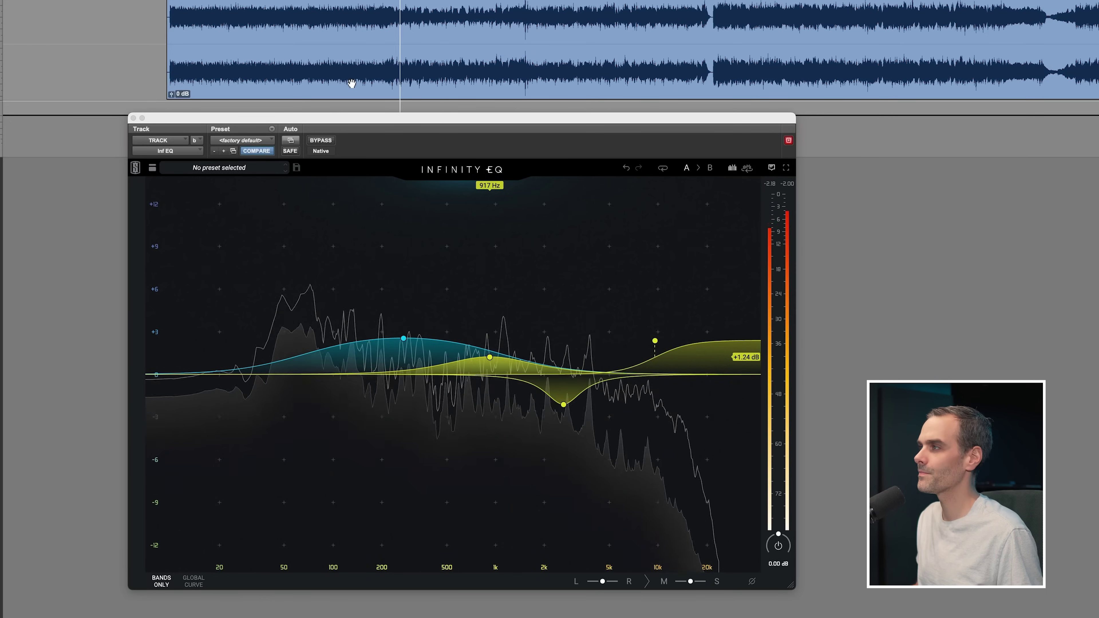
left_click(326, 142)
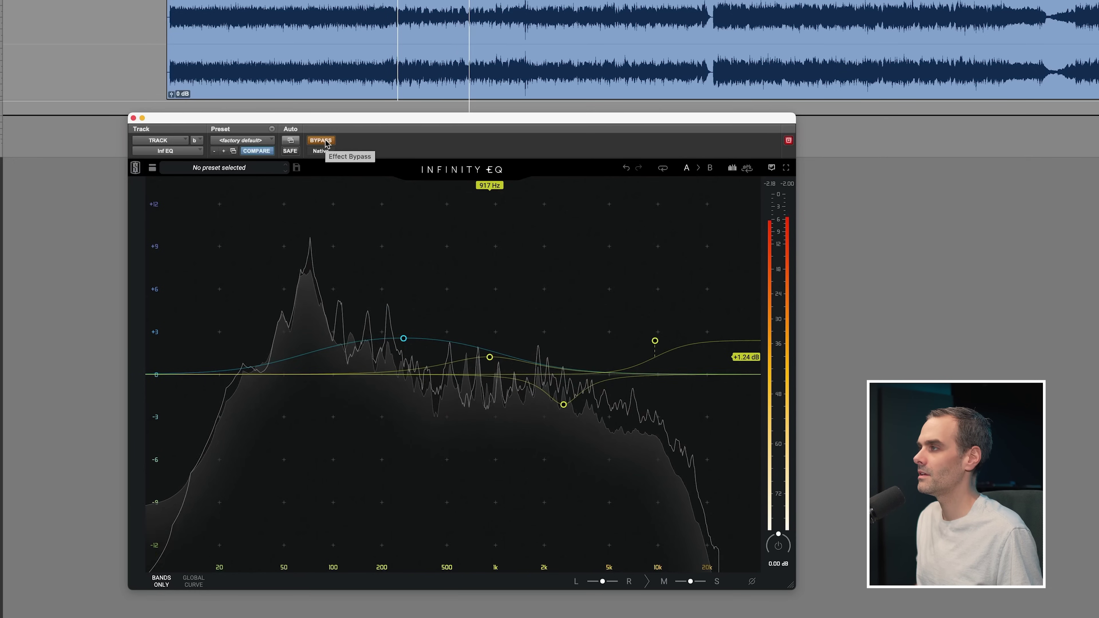
left_click(326, 142)
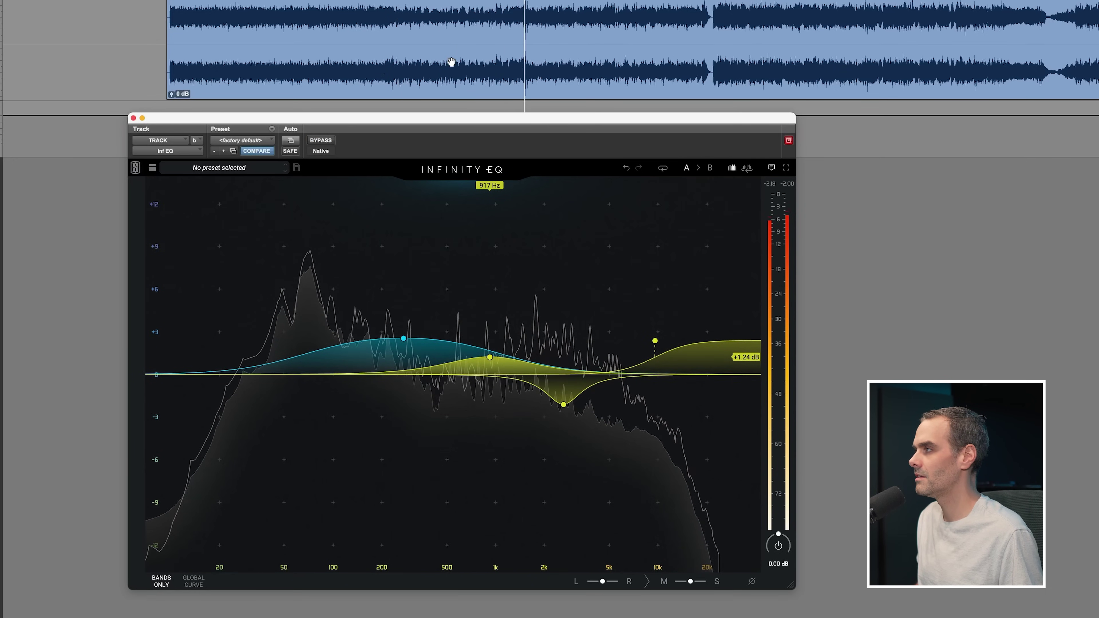
scroll(451, 62, "right", 10)
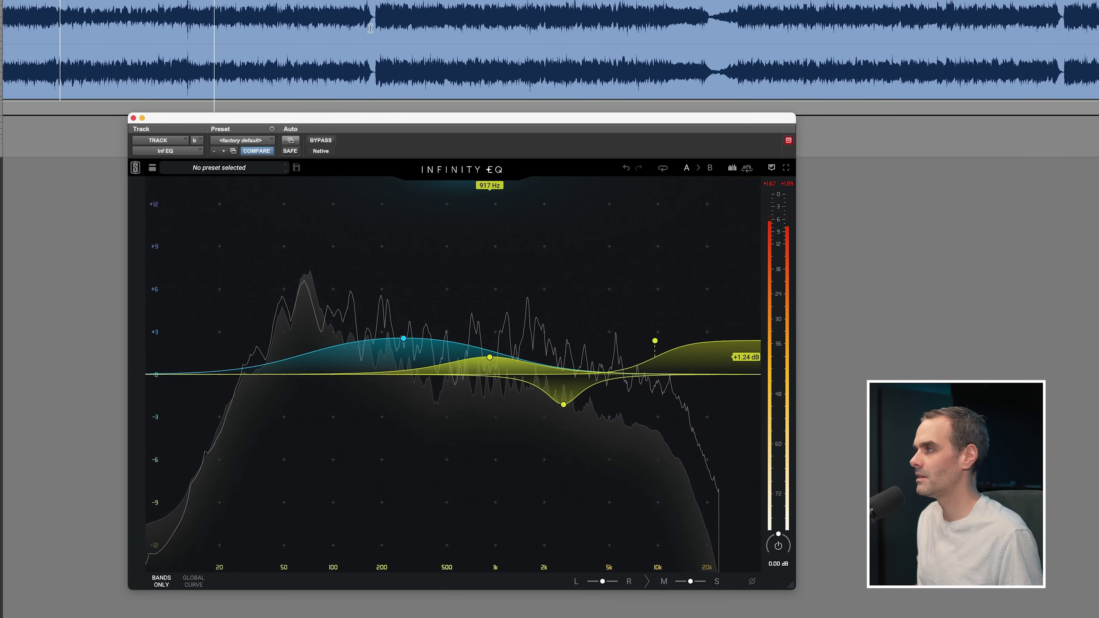
left_click(323, 141)
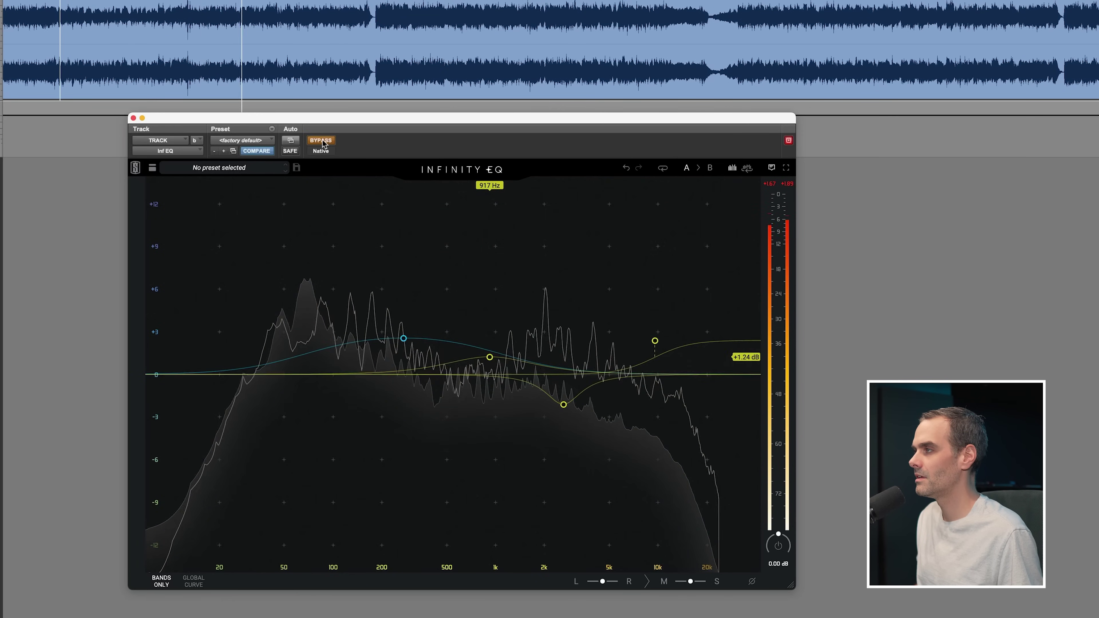
left_click(323, 141)
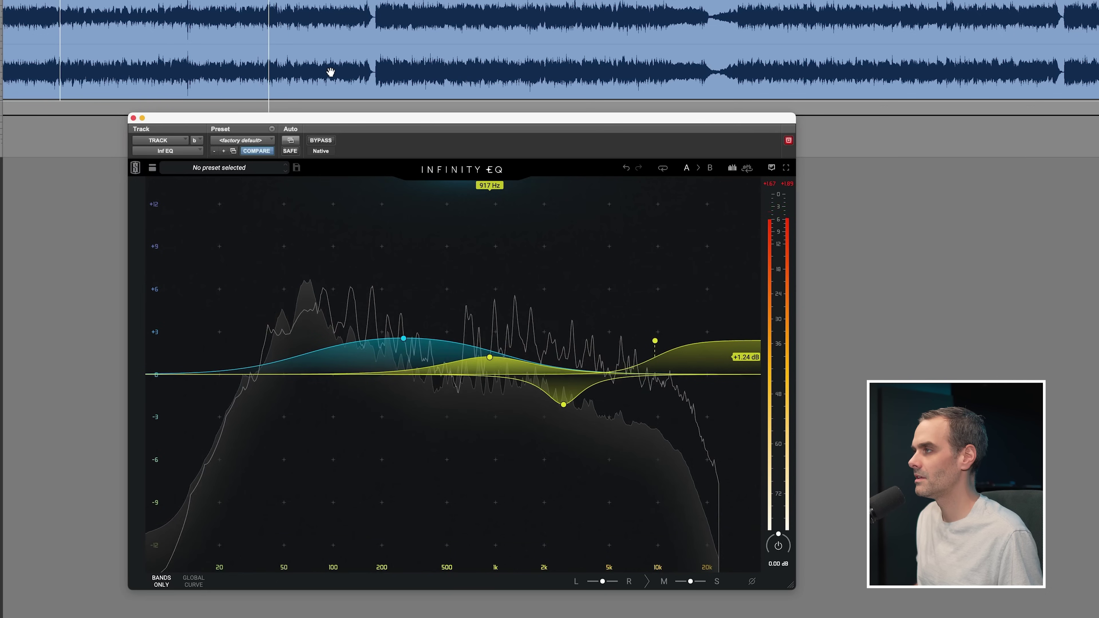
Play the section after the first short gap in the waveform and compare the EQ with bypass.
left_click(349, 19)
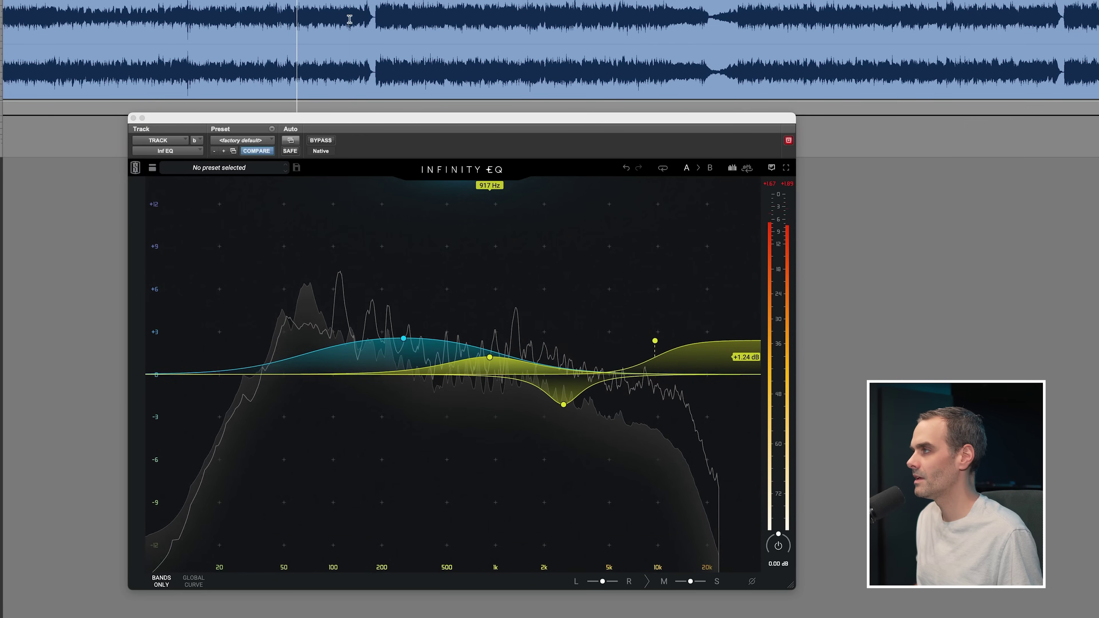
key("space")
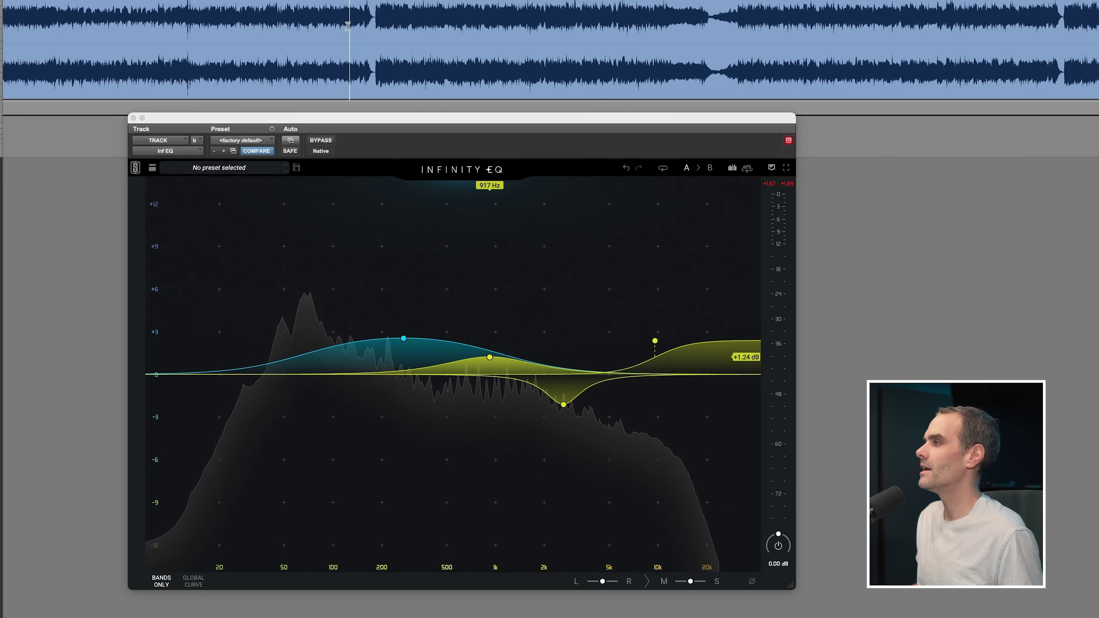
key("space")
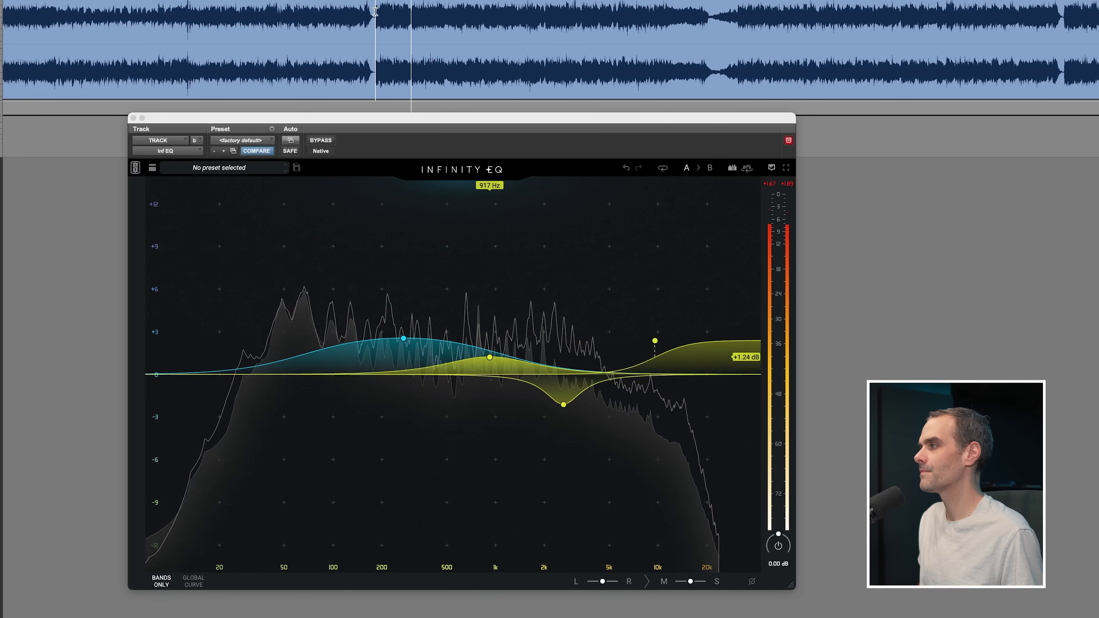
left_click(322, 140)
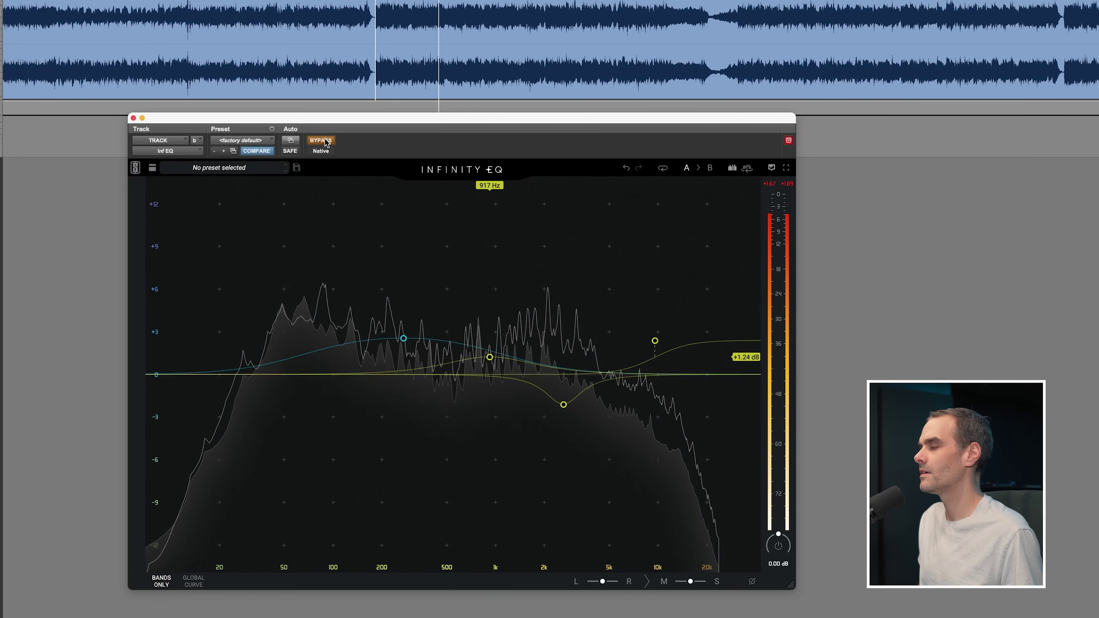
left_click(322, 140)
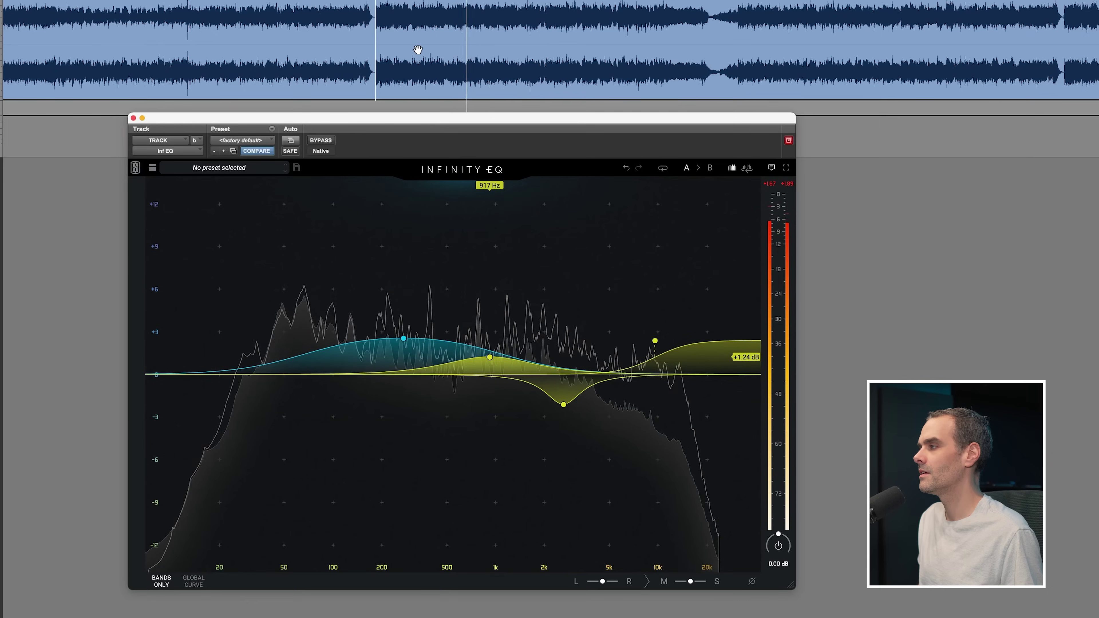
scroll(417, 54, "right", 5)
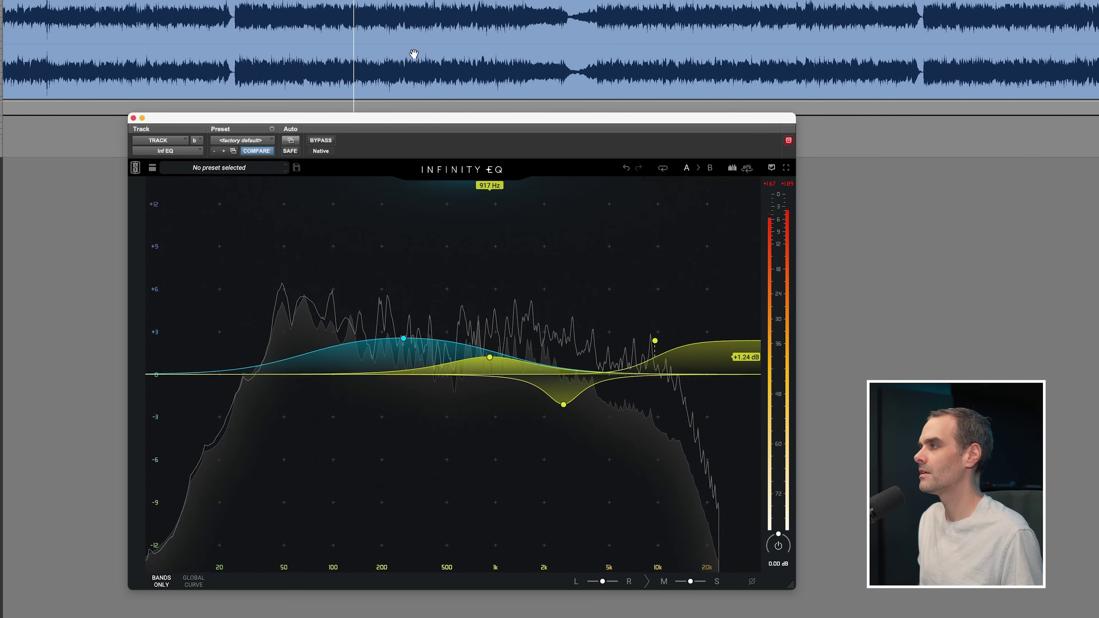
key("space")
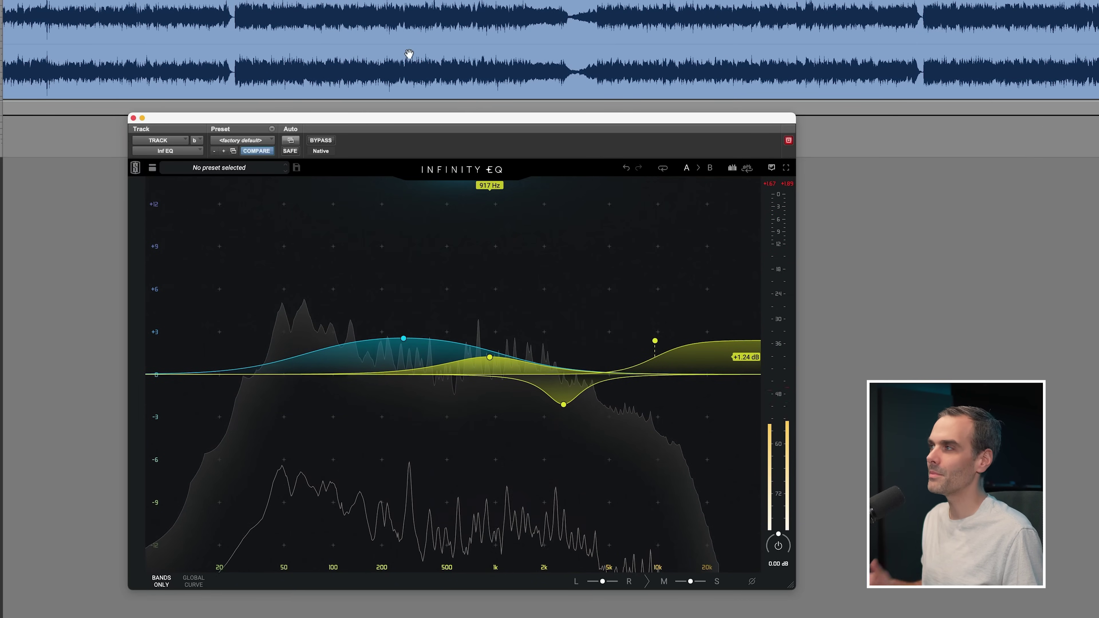
Replay the section after the gap, then switch the mid-only 917 Hz bell band to plain stereo processing.
key("space")
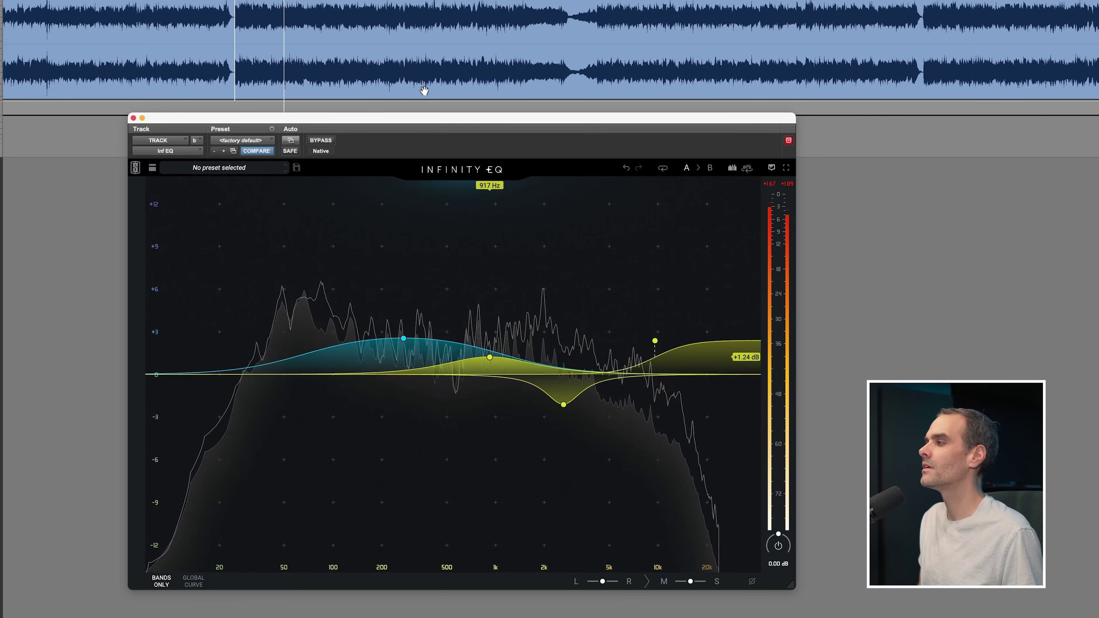
mouse_move(490, 358)
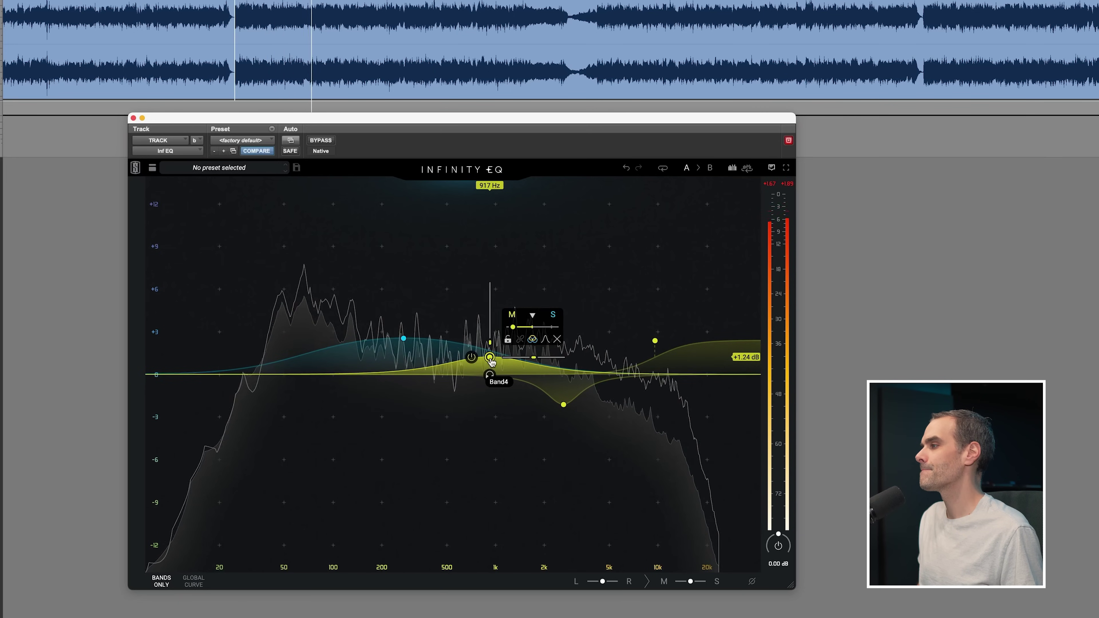
key("space")
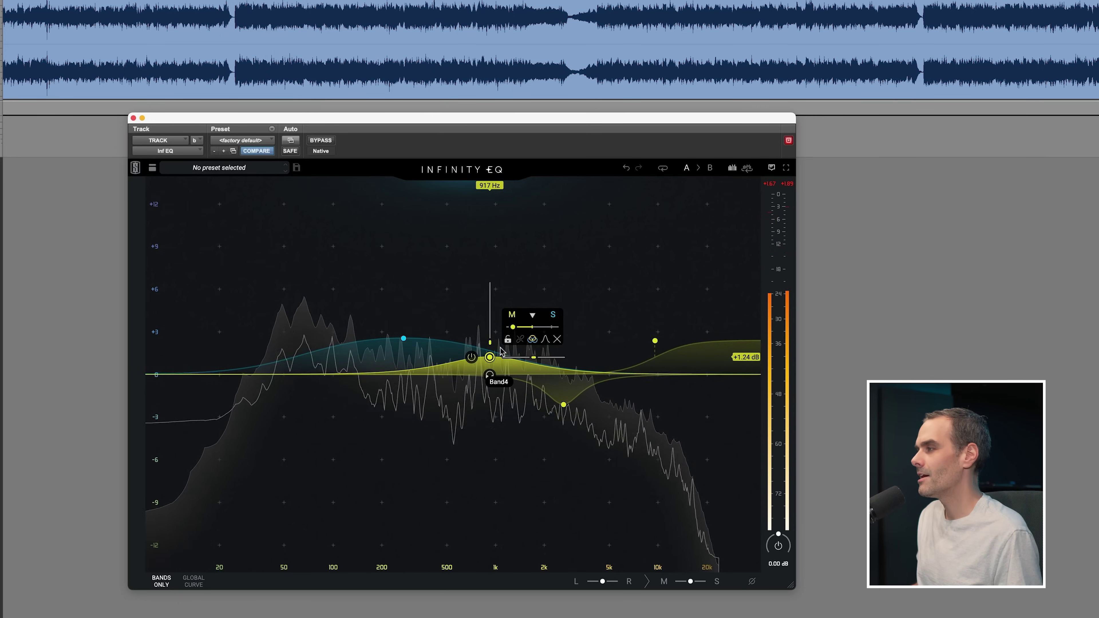
left_click(532, 339)
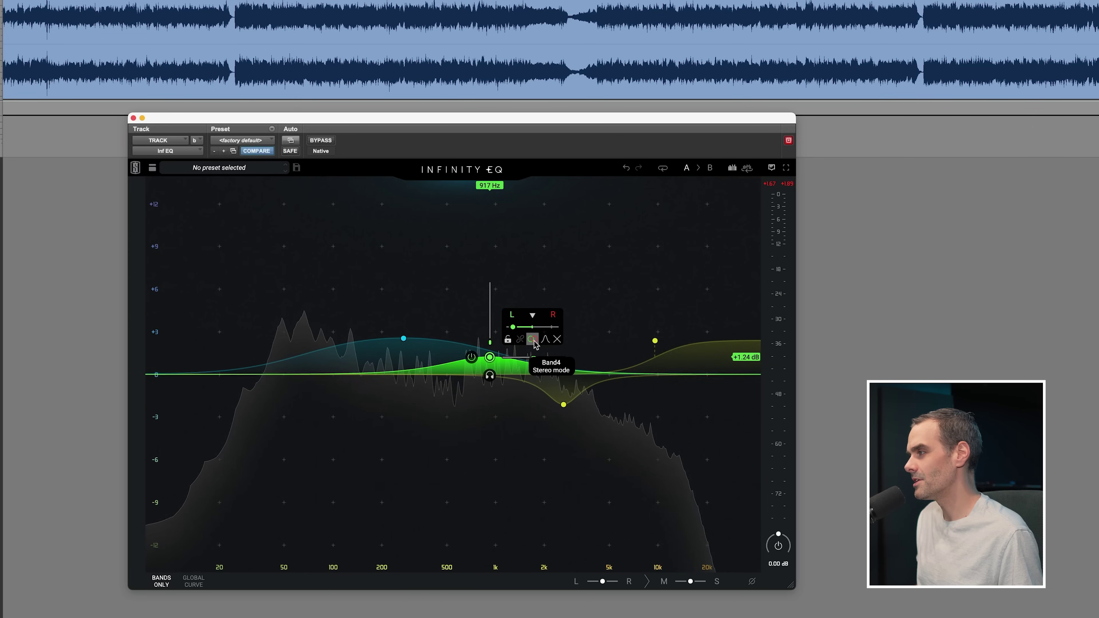
left_click(532, 339)
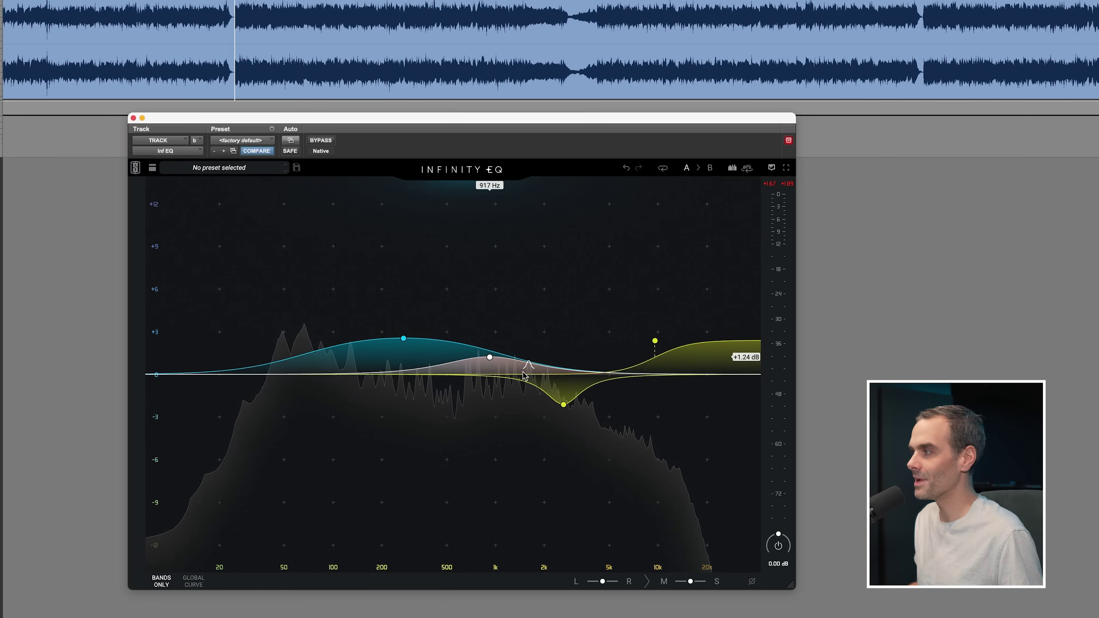
Flatten the stereo bell band, then raise it during playback to a boost of about 3.01 dB at 1.11 kHz.
mouse_move(481, 368)
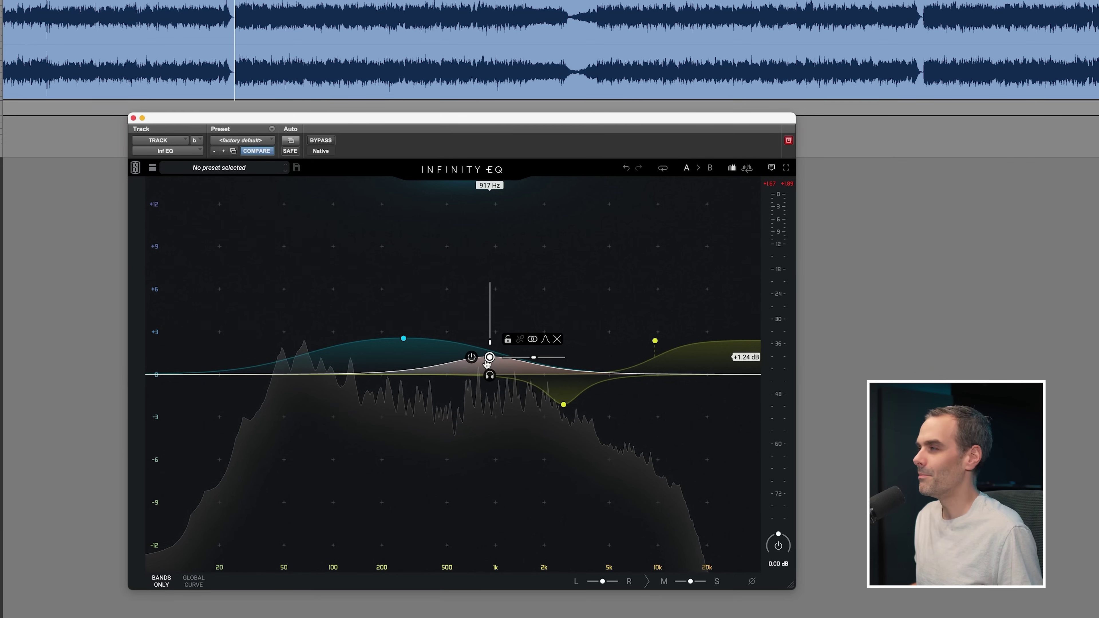
left_click_drag(490, 359, 495, 376)
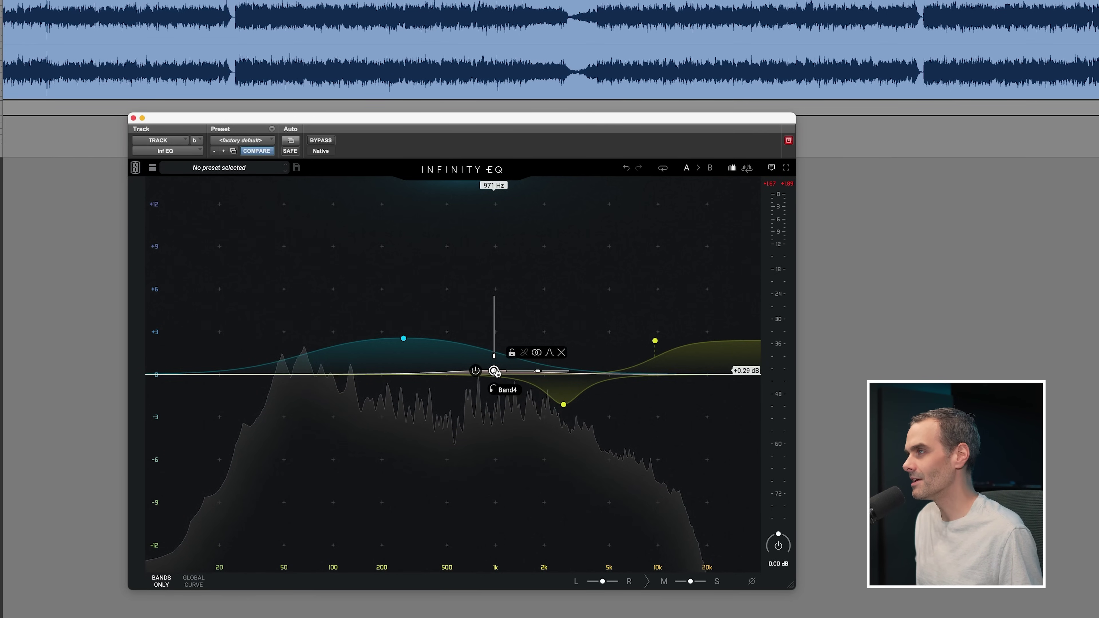
key("space")
left_click_drag(494, 372, 506, 331)
left_click_drag(505, 333, 503, 333)
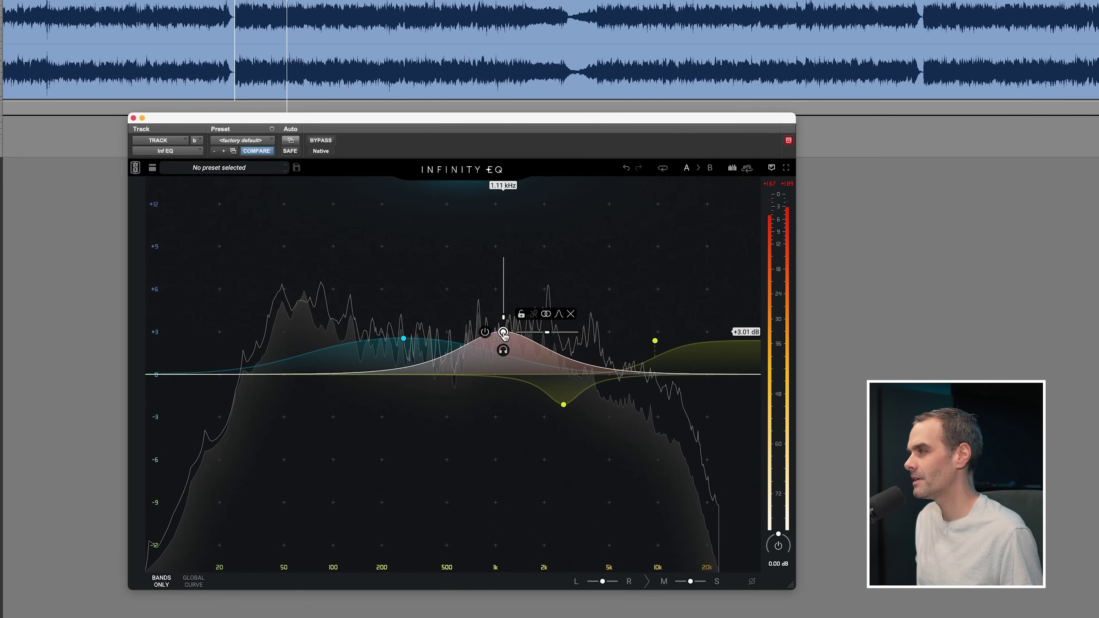
Make the bell a side-only cut of about -1.32 dB at 1.13 kHz and compare it on and off during playback.
left_click_drag(503, 332, 504, 393)
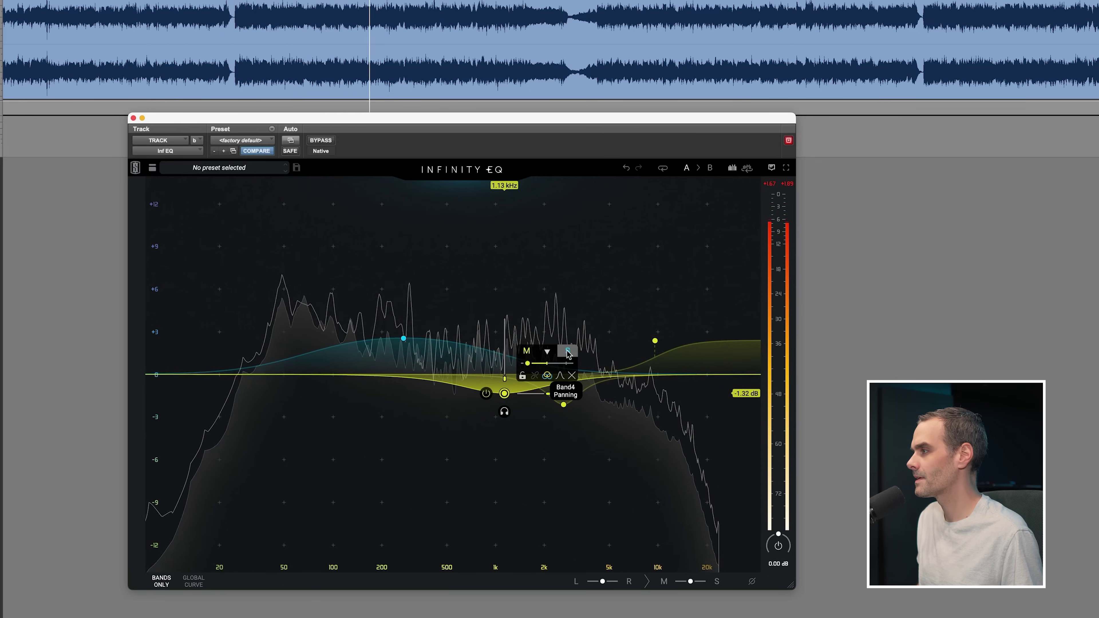
left_click(567, 352)
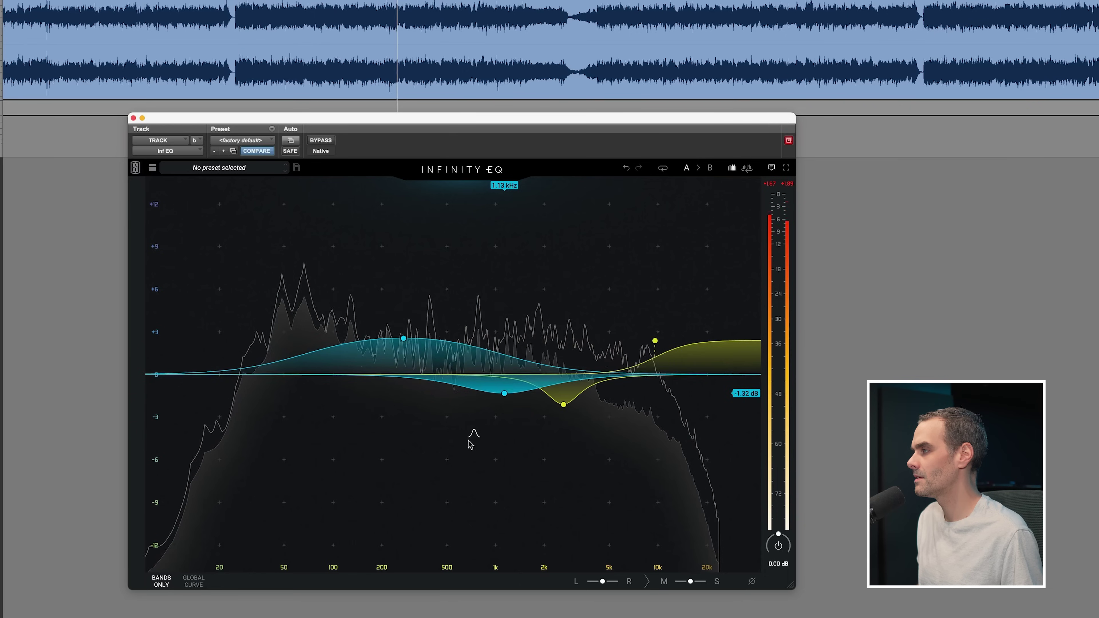
mouse_move(503, 407)
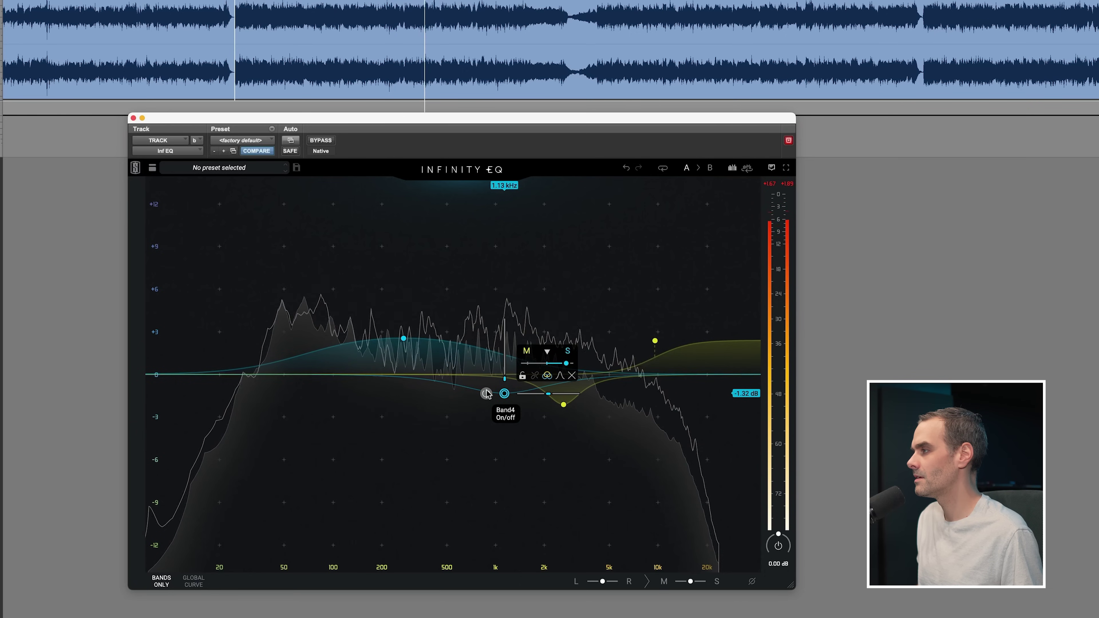
left_click(486, 394)
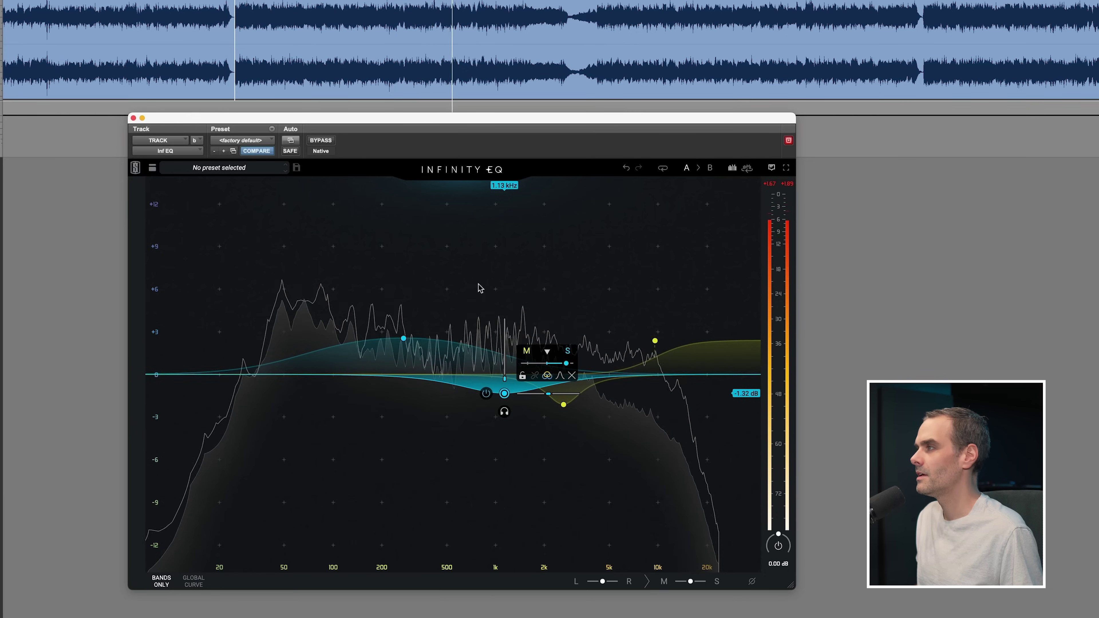
key("space")
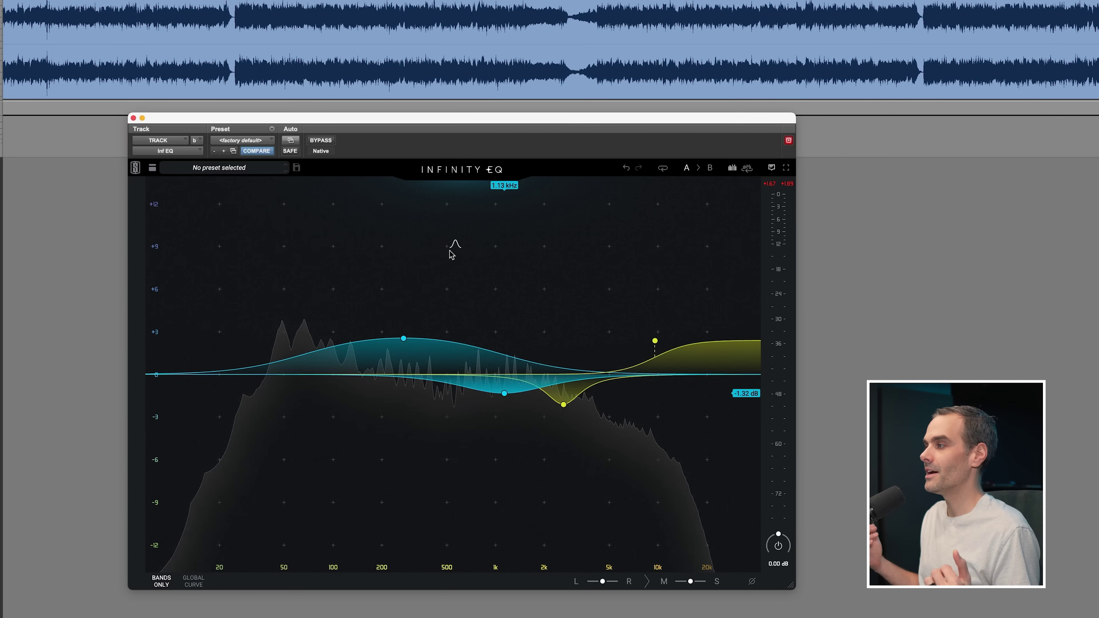
Play from the middle of the section after the gap and compare the complete EQ curve with bypass.
left_click(373, 26)
key("space")
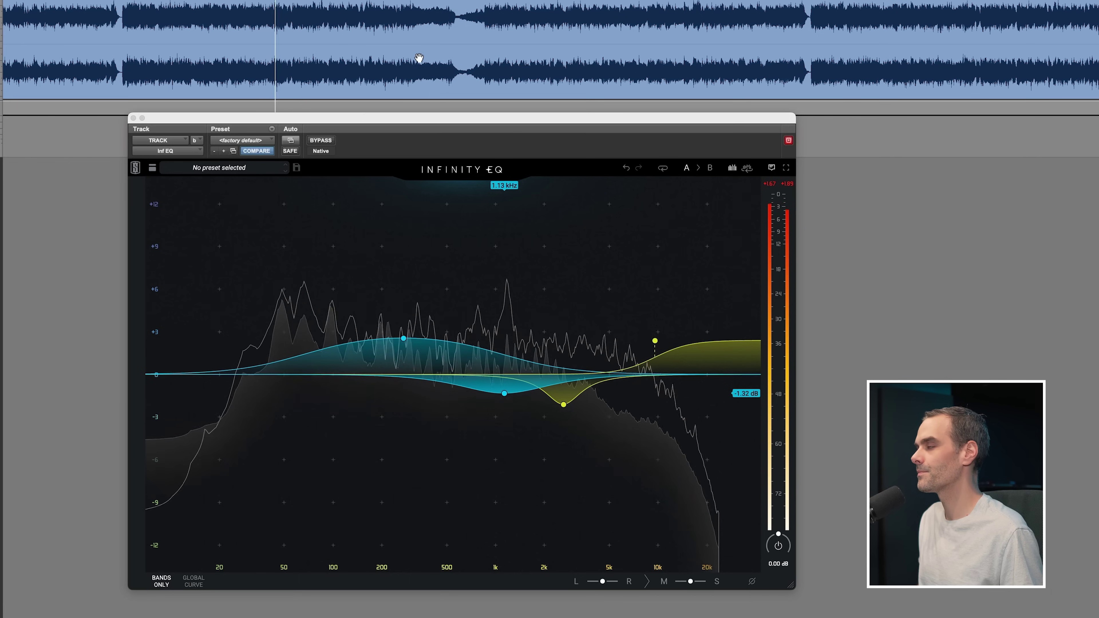
left_click(325, 140)
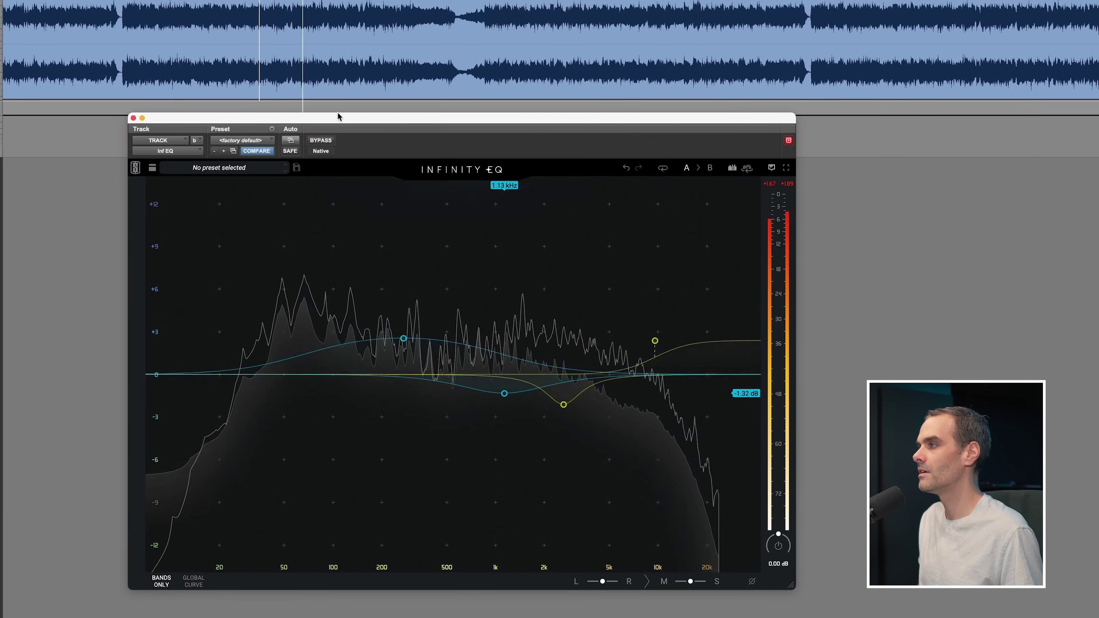
left_click(327, 138)
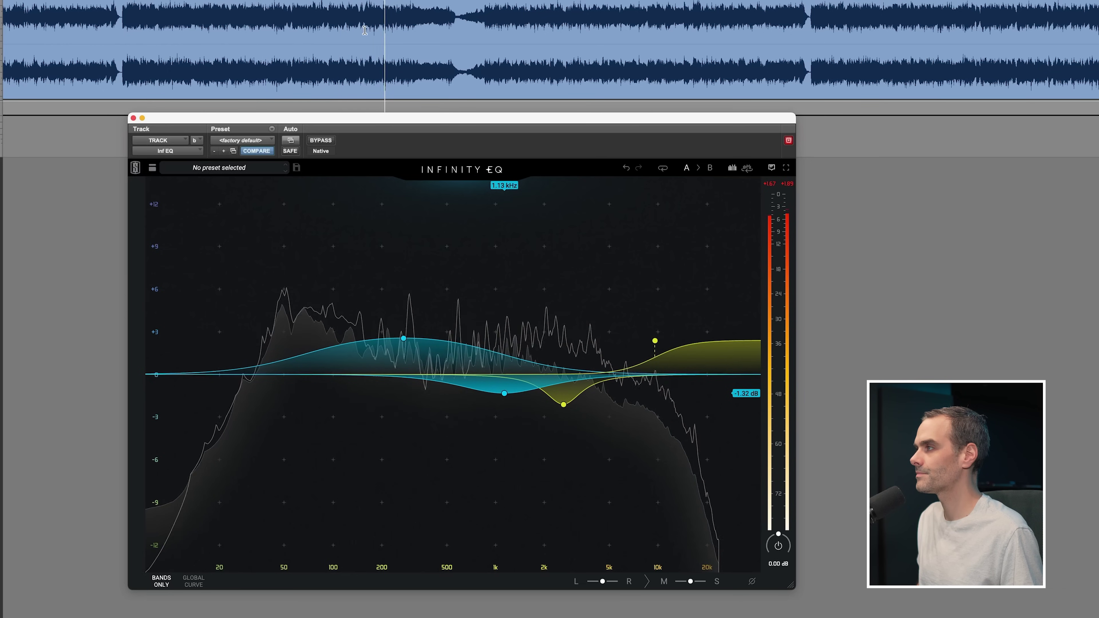
key("space")
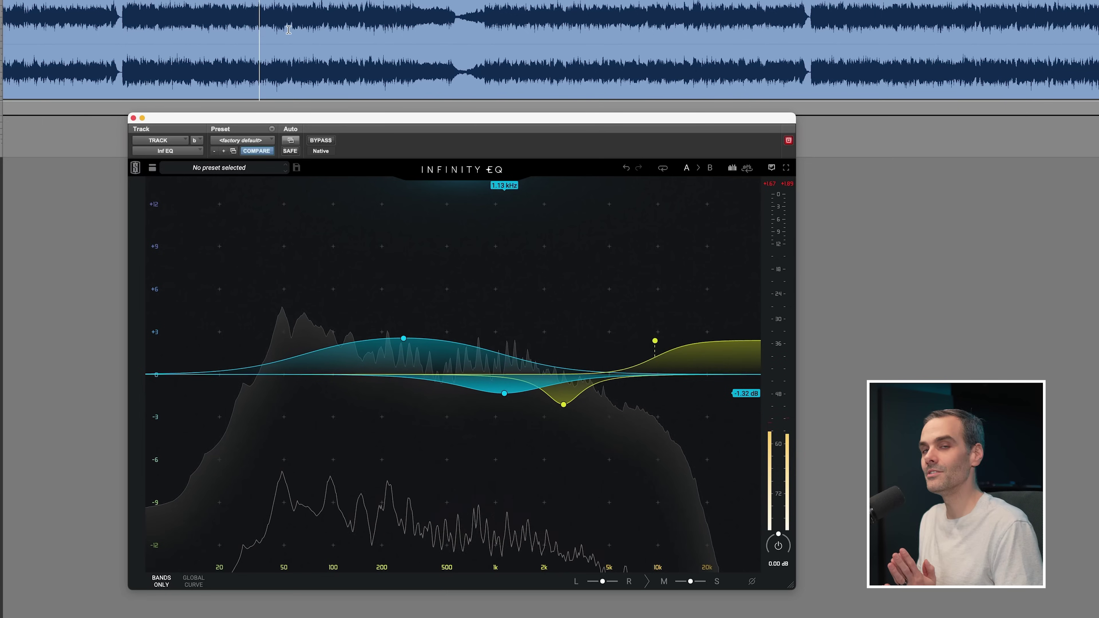
Audition the equalized track across the short gap and again from just before the quiet dip in the waveform.
left_click(85, 15)
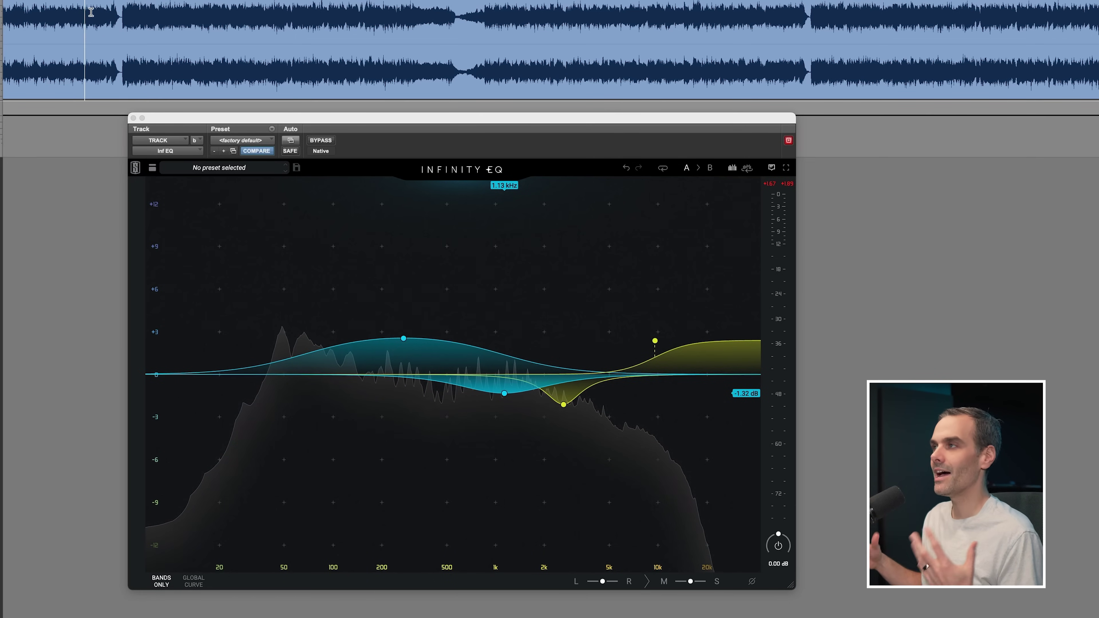
key("space")
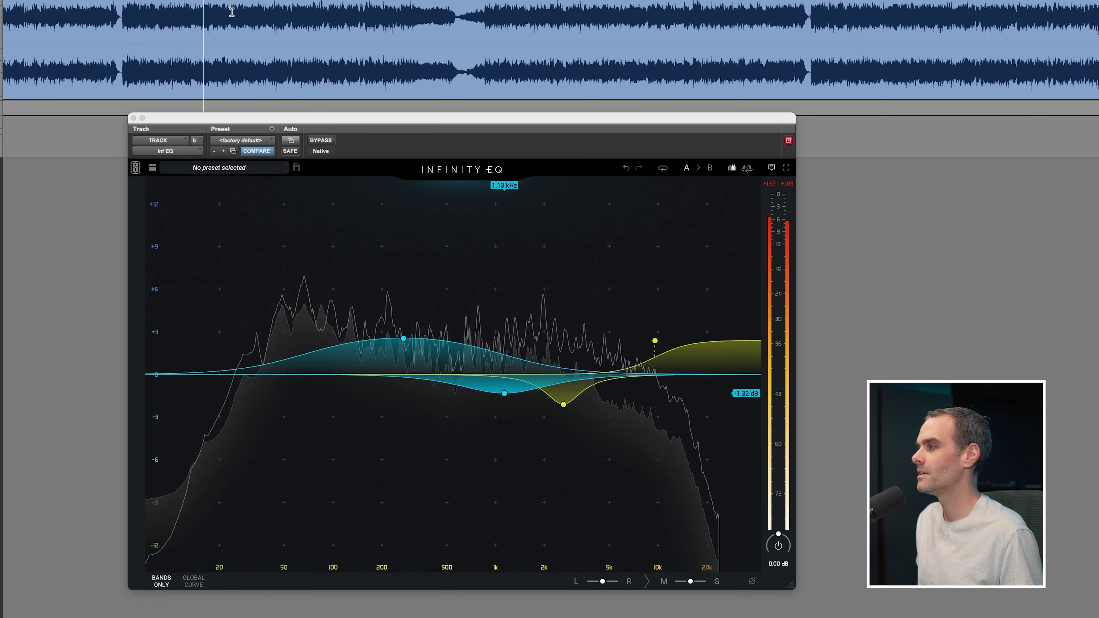
key("space")
left_click(259, 15)
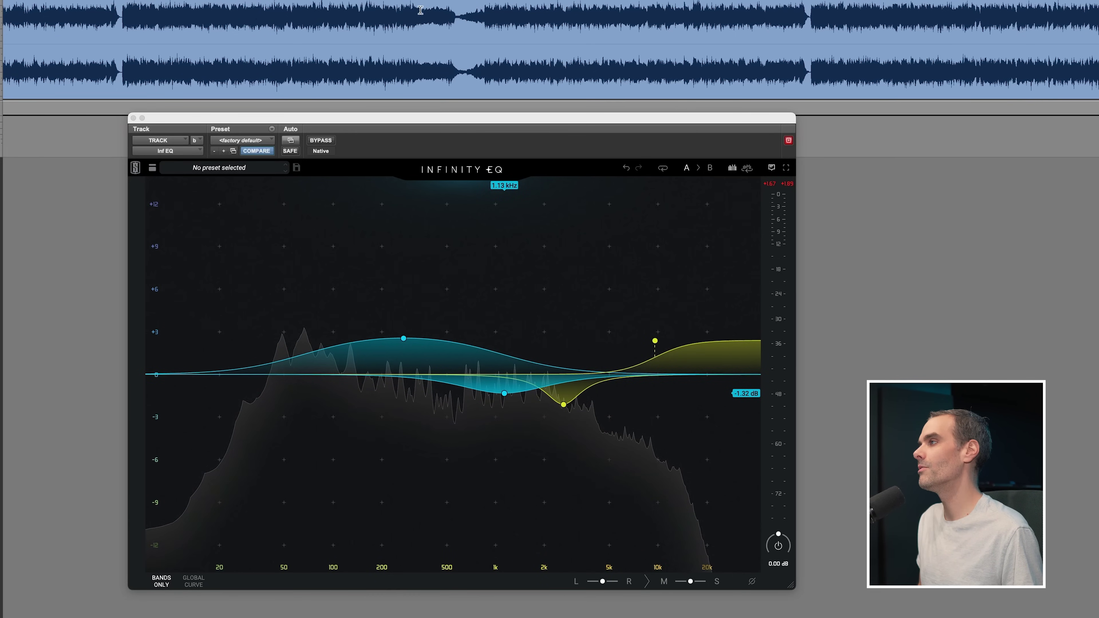
key("space")
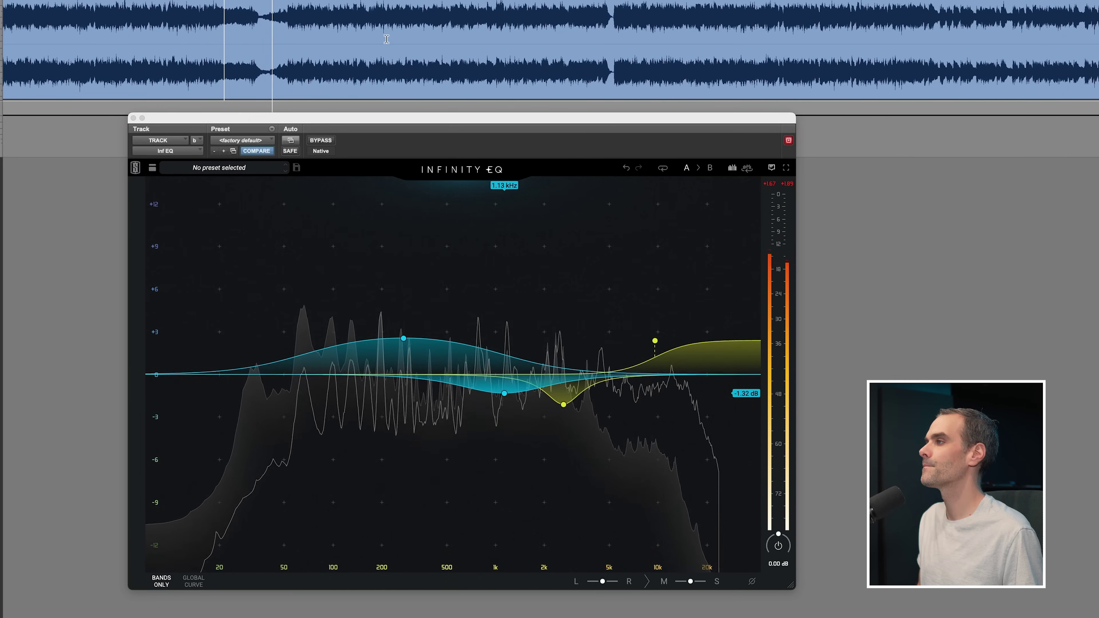
Audition the equalized track from just after the quiet dip and from earlier points back to the section's start.
left_click(287, 16)
key("space")
left_click(113, 8)
key("space")
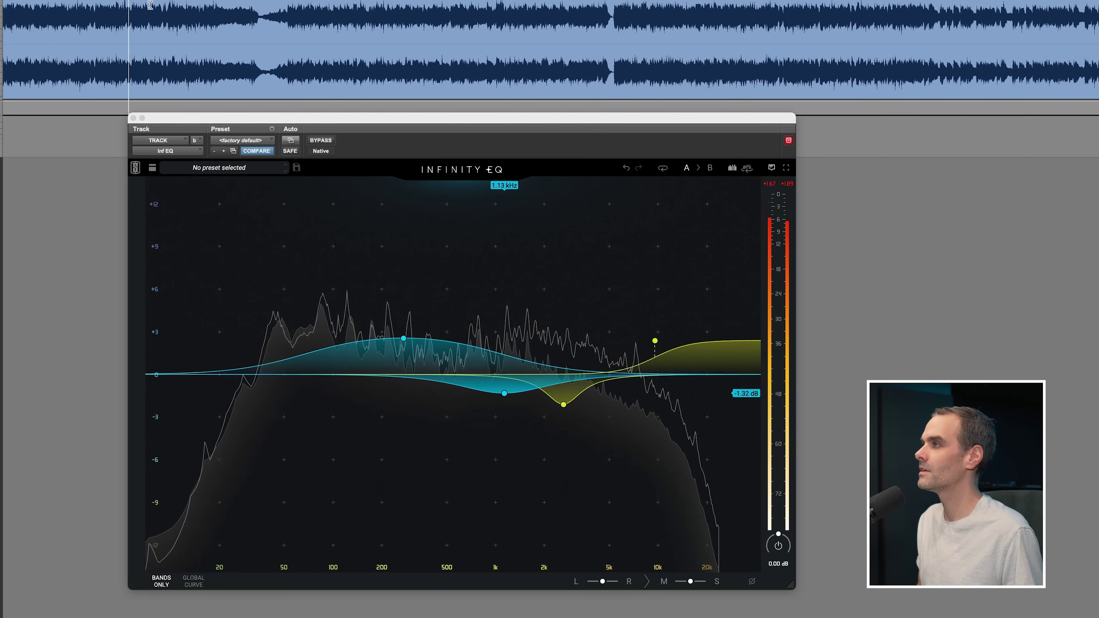
scroll(134, 19, "left", 2)
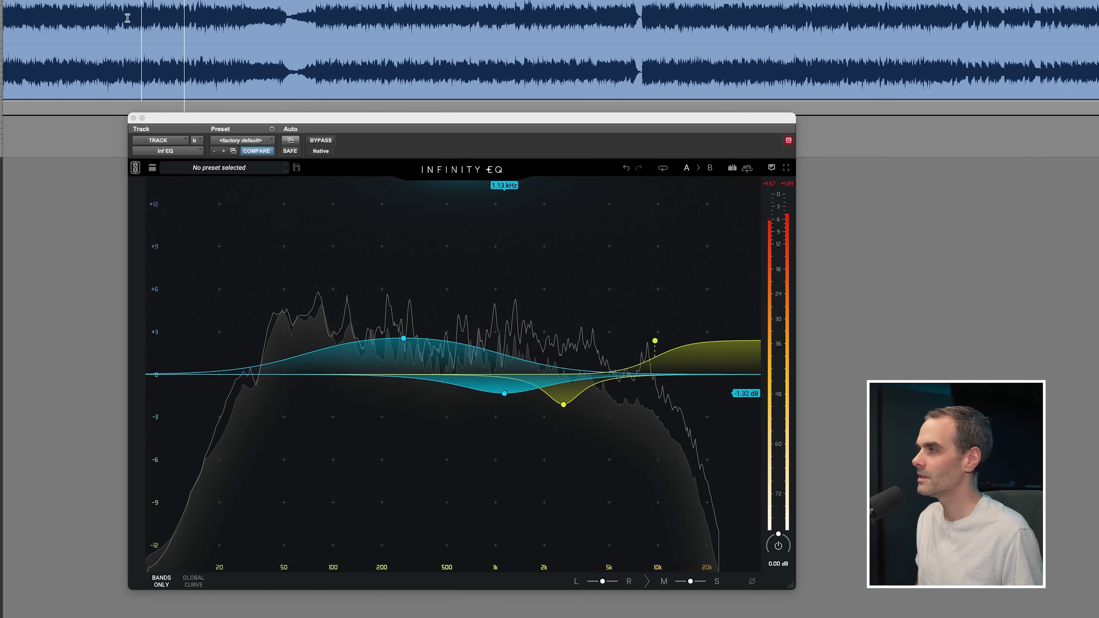
scroll(135, 19, "left", 4)
left_click(7, 7)
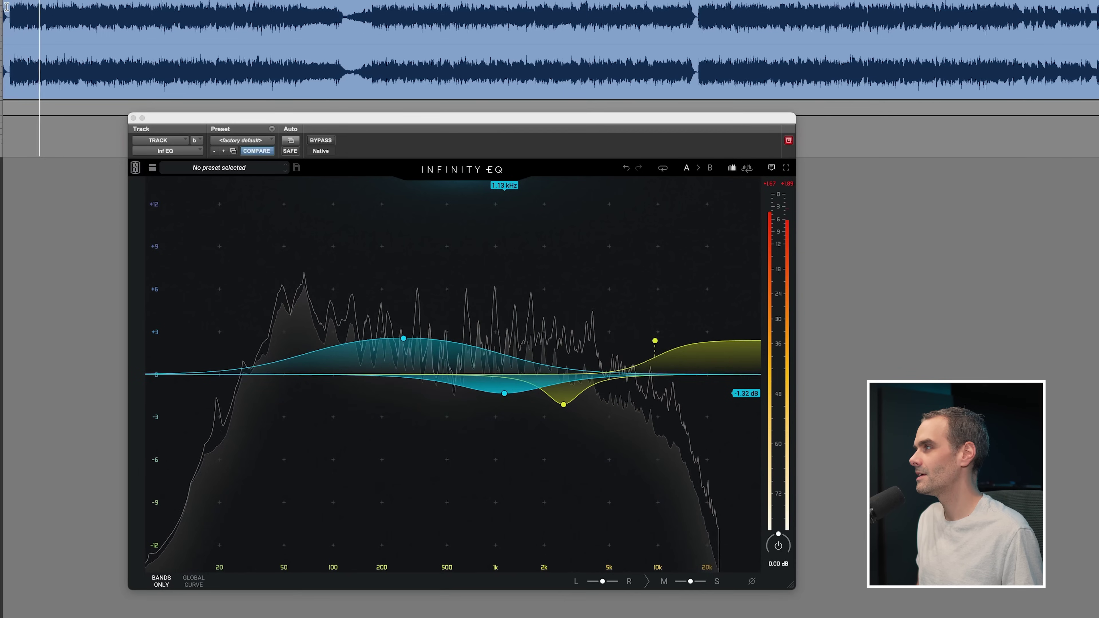
key("space")
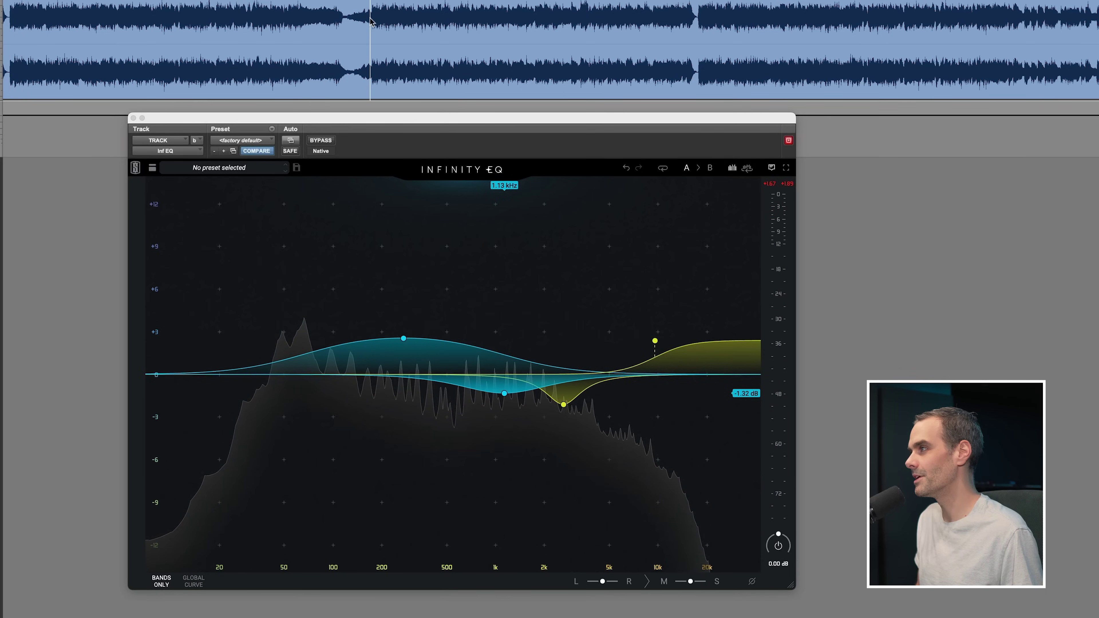
Play the section after the quiet dip and switch off the side-only cut at 1.13 kHz during playback.
key("space")
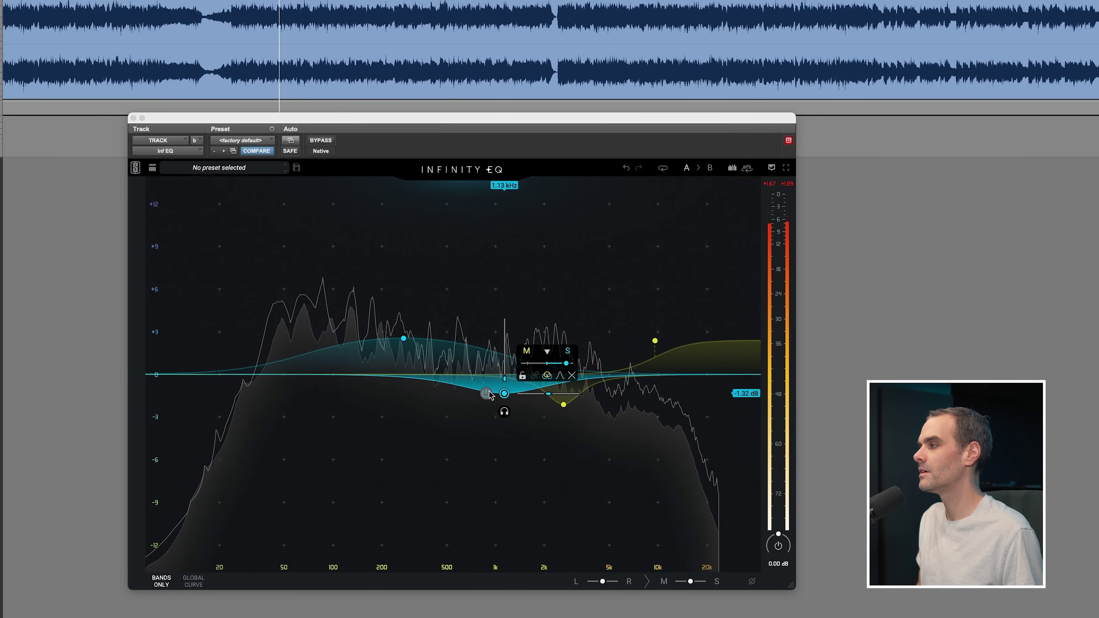
left_click(486, 393)
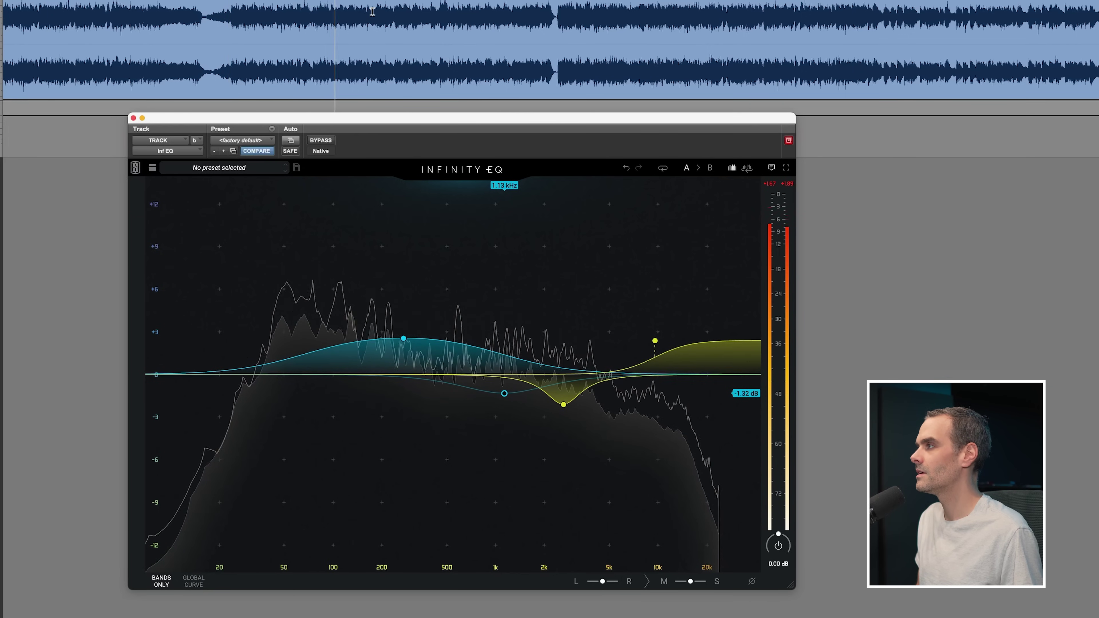
left_click(339, 13)
left_click(340, 13)
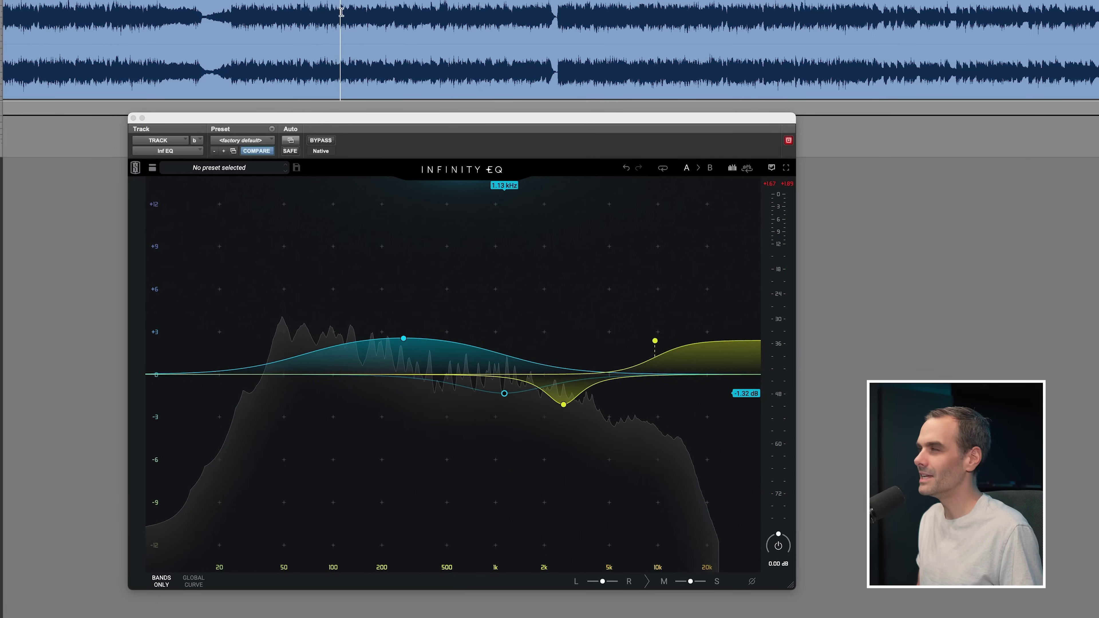
Audition the track repeatedly between the quiet dip and the short gap with the 1.13 kHz side cut off.
left_click(360, 13)
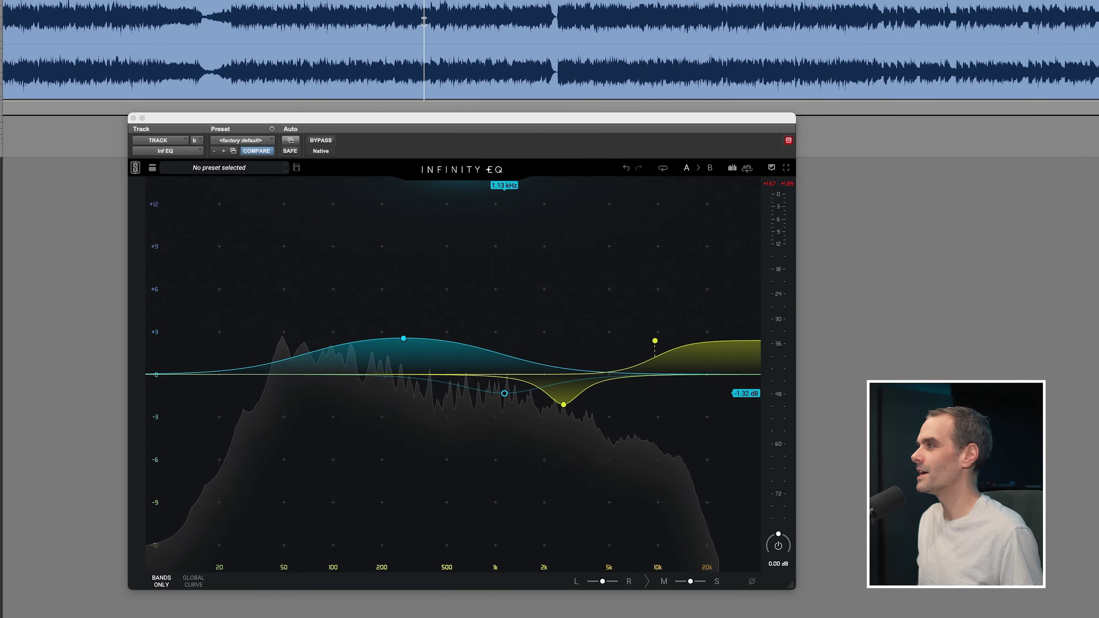
key("space")
left_click(350, 13)
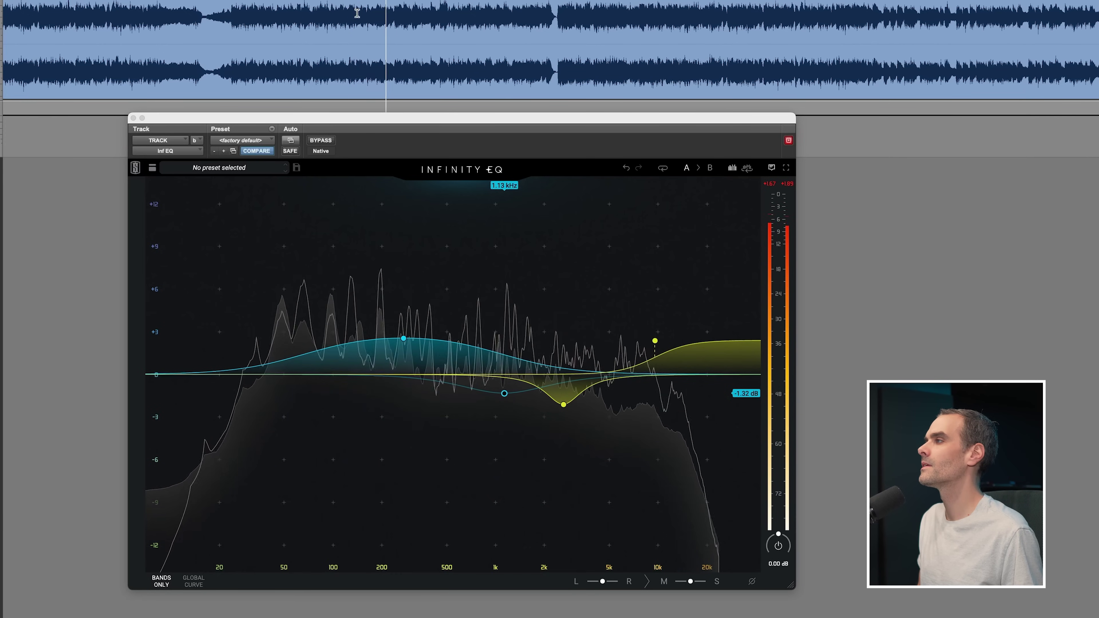
left_click(372, 14)
key("space")
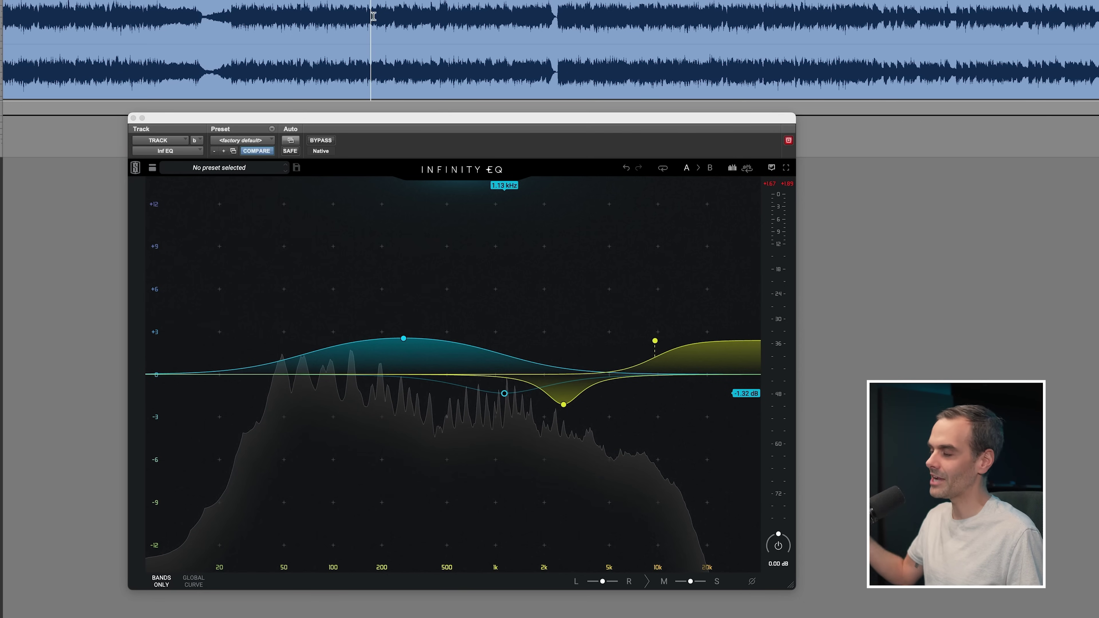
left_click(374, 16)
key("space")
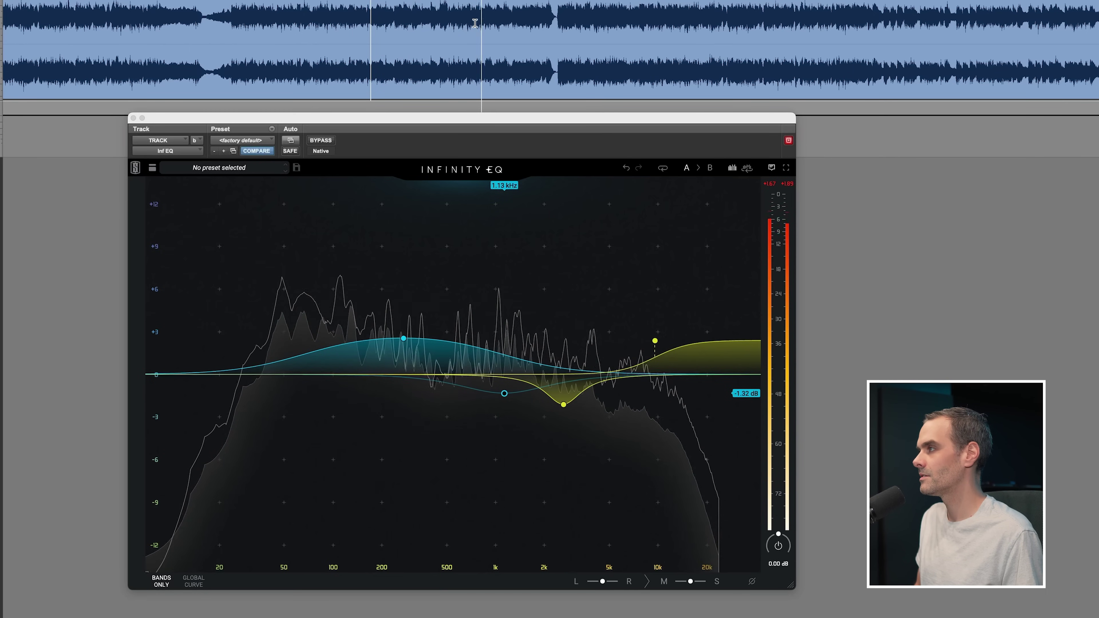
Audition the loud section after the short gap, continuing toward the quiet breakdown.
scroll(461, 15, "right", 5)
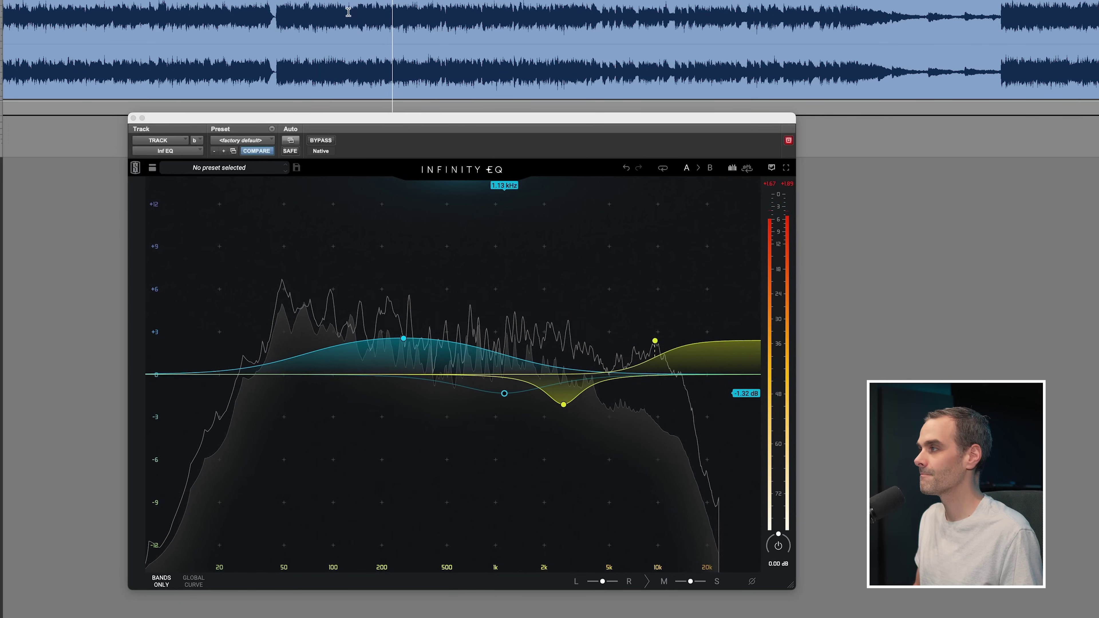
key("space")
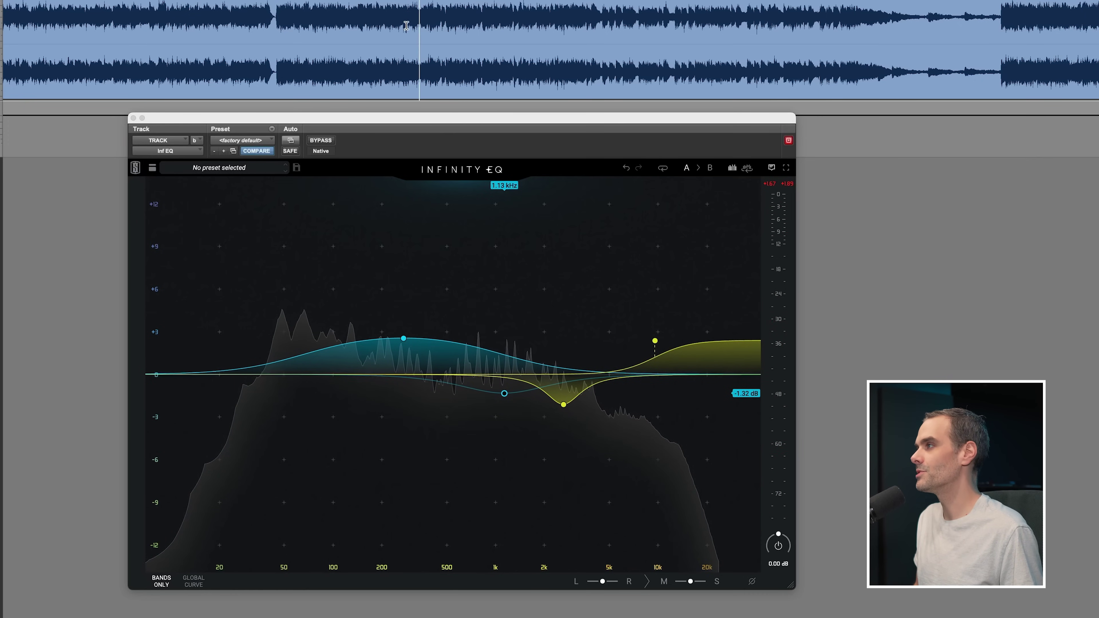
key("space")
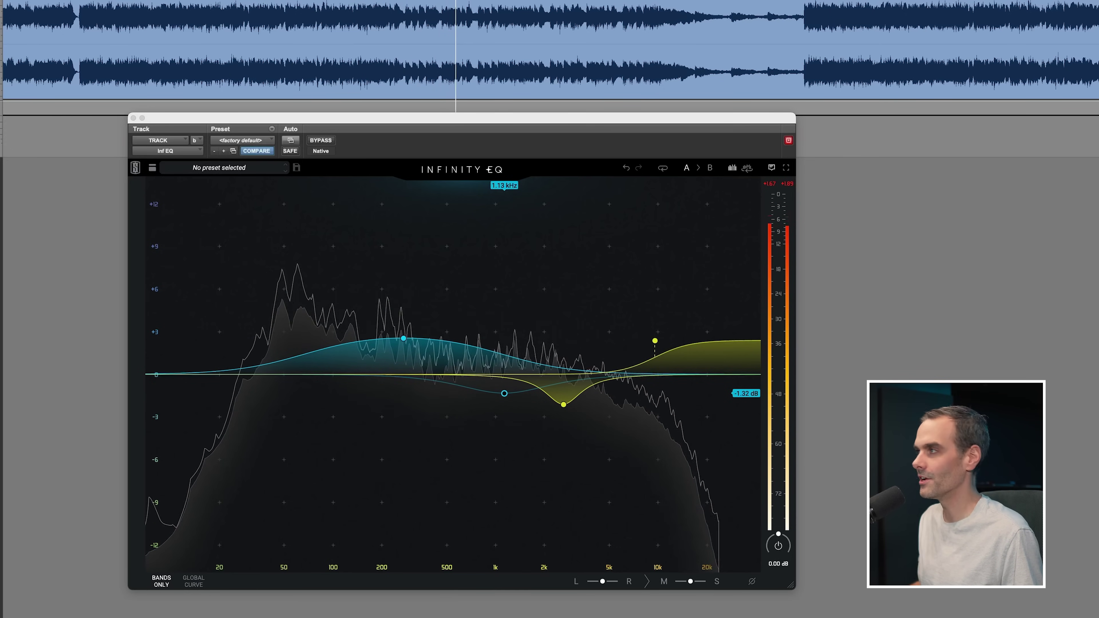
scroll(342, 26, "right", 5)
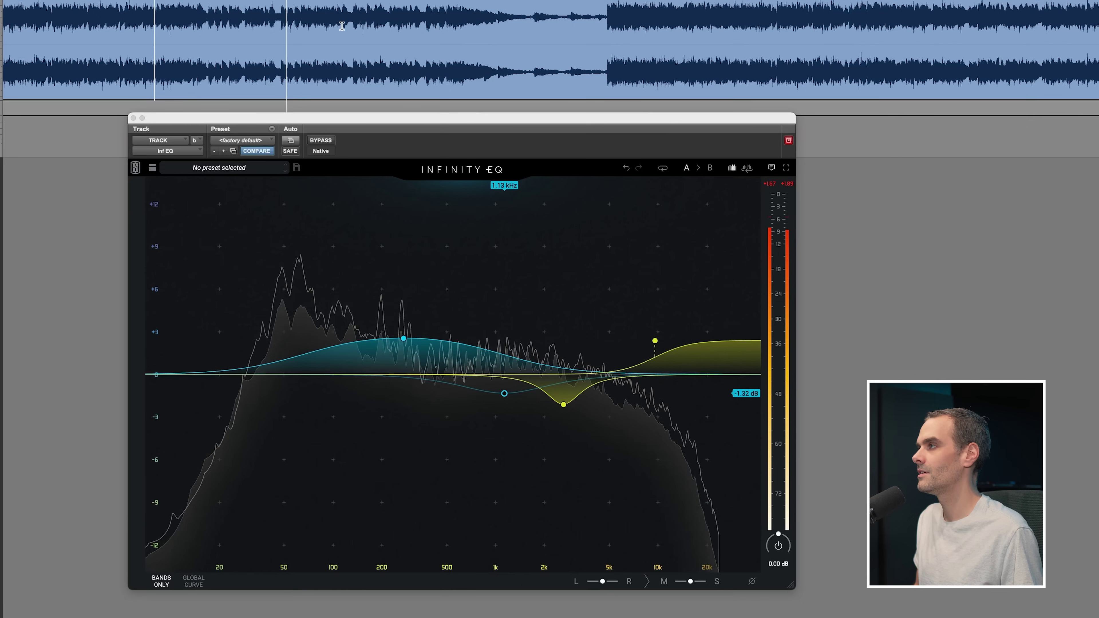
key("space")
Play before the quiet breakdown, set the mid high shelf to +4.16 dB at 2.32 kHz, and compare it on and off.
left_click_drag(199, 22, 374, 17)
left_click(196, 18)
mouse_move(656, 342)
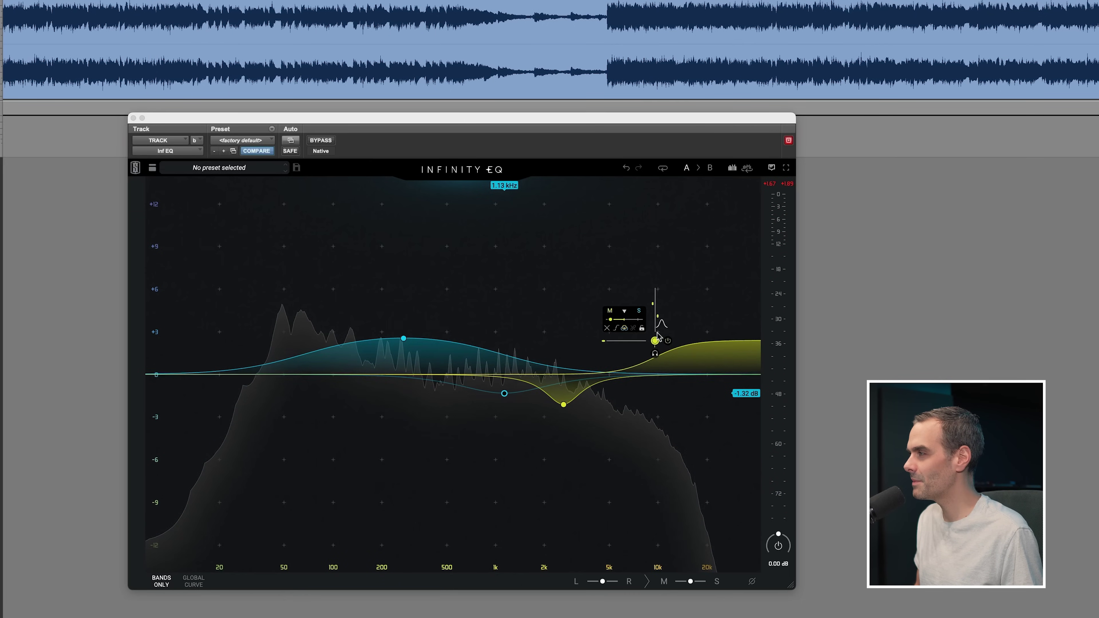
key("space")
left_click_drag(656, 342, 555, 316)
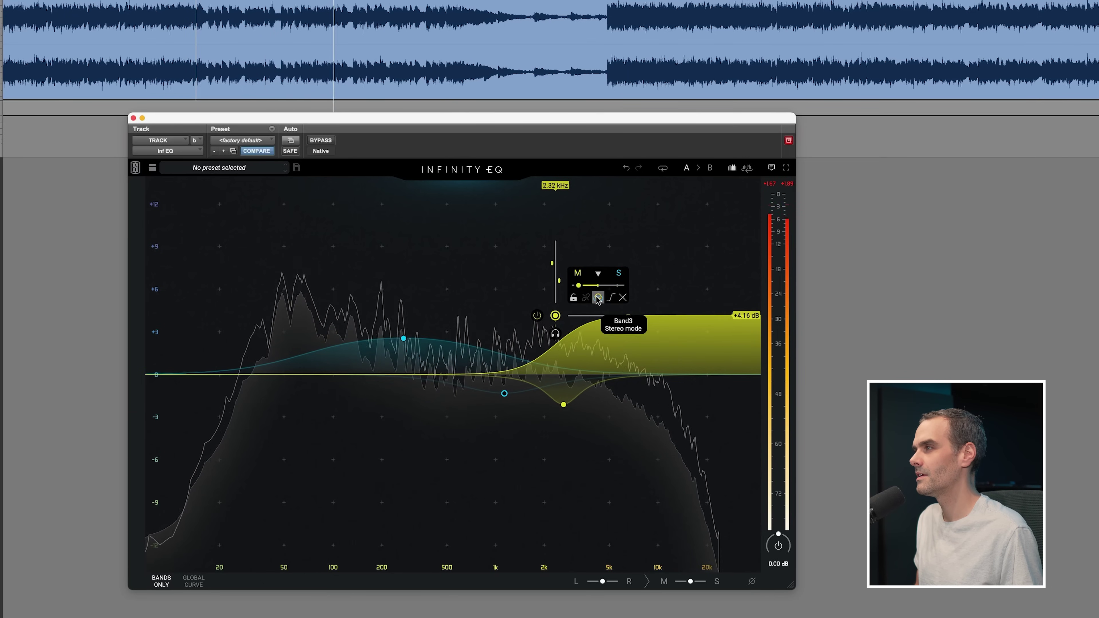
left_click(539, 314)
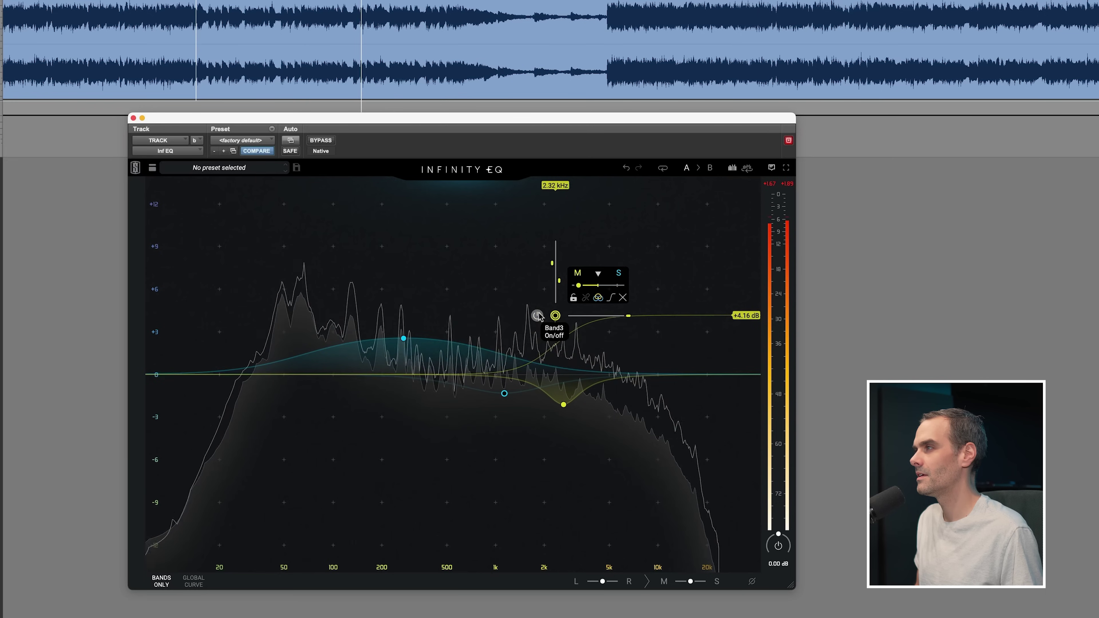
left_click(538, 314)
key("space")
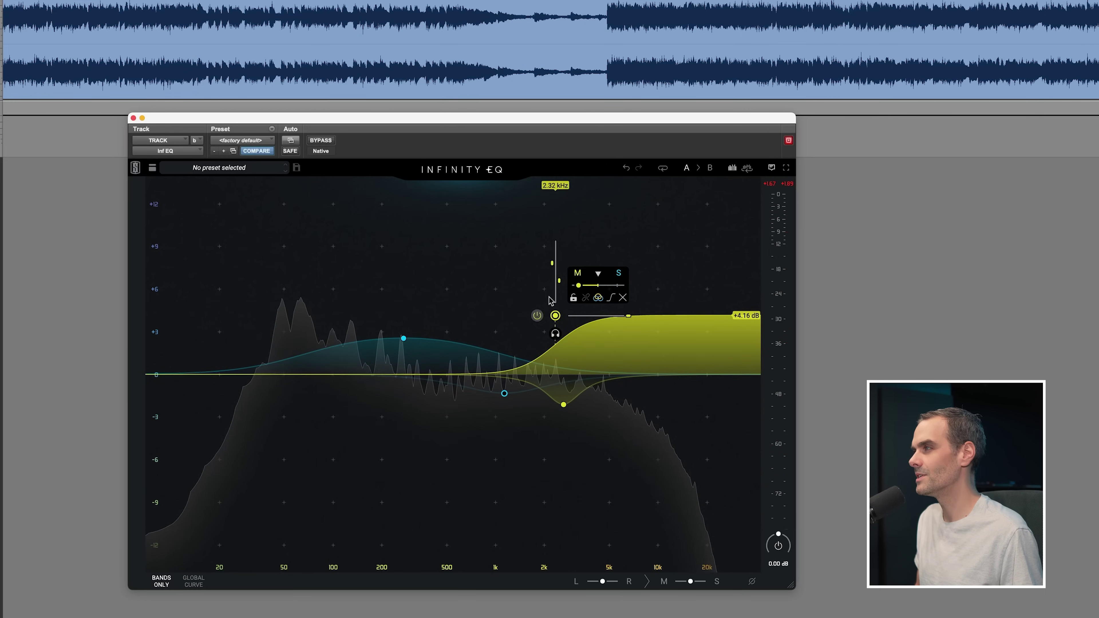
Play a short passage before the breakdown and set the mid high shelf to a +2.27 dB boost at 6.67 kHz.
left_click(359, 33)
key("space")
mouse_move(556, 316)
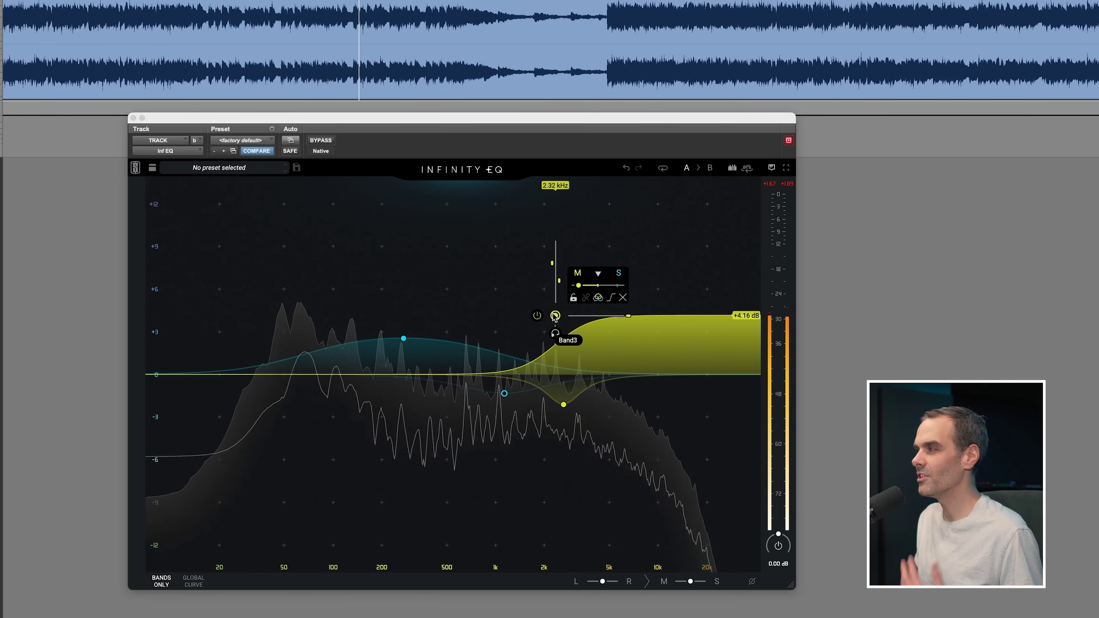
left_click_drag(555, 318, 629, 342)
Audition the transition from the loud section through the quiet breakdown into the next loud entry.
left_click(442, 29)
key("space")
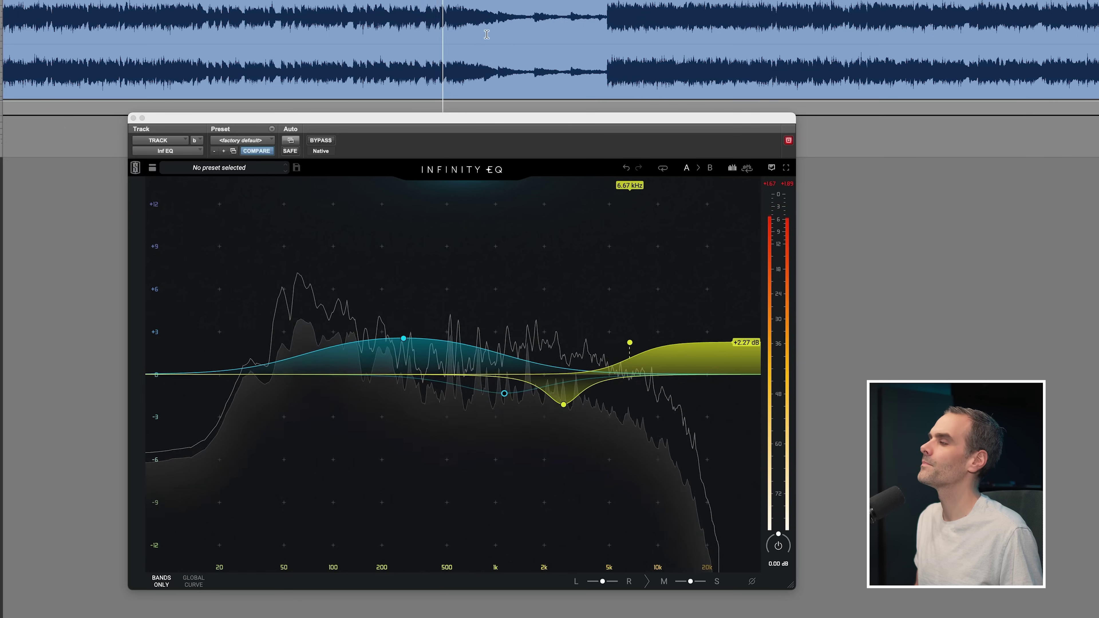
left_click(446, 9)
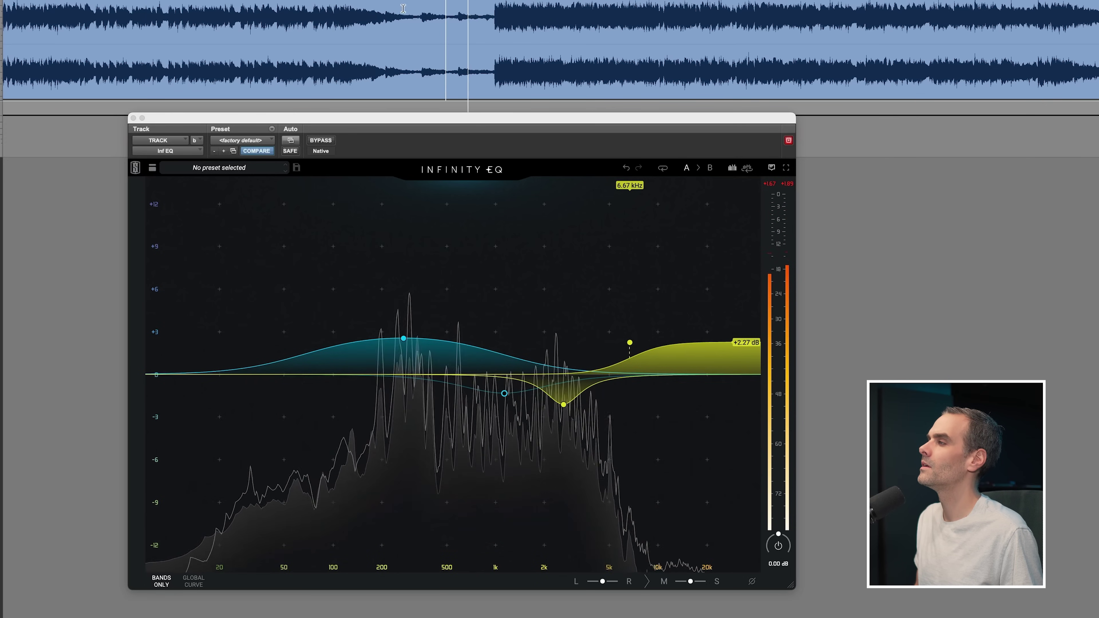
left_click(363, 10)
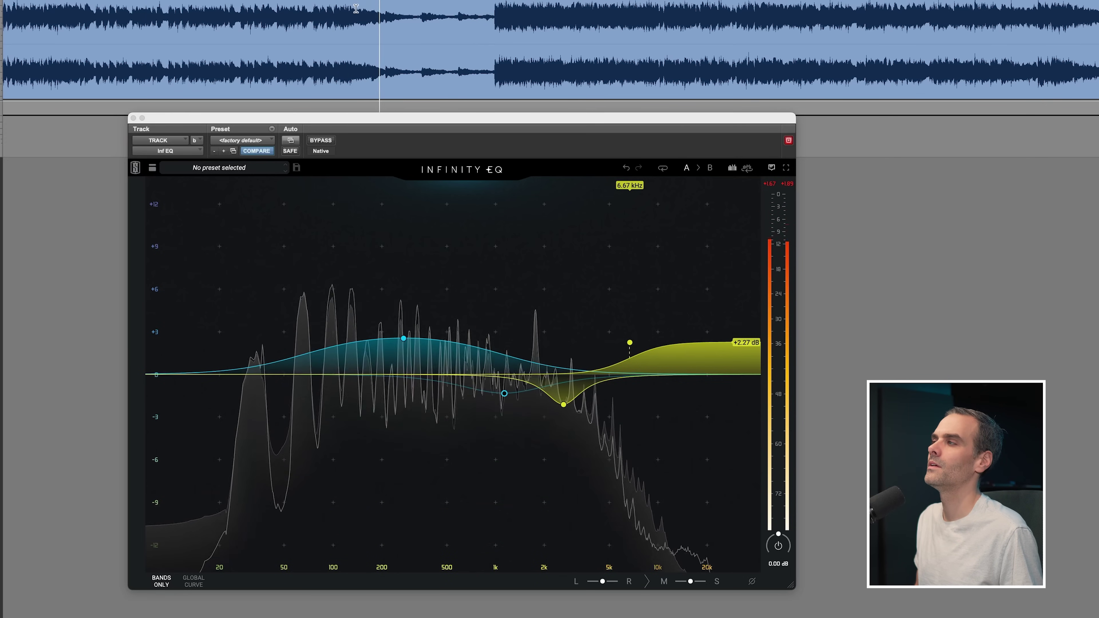
left_click(317, 5)
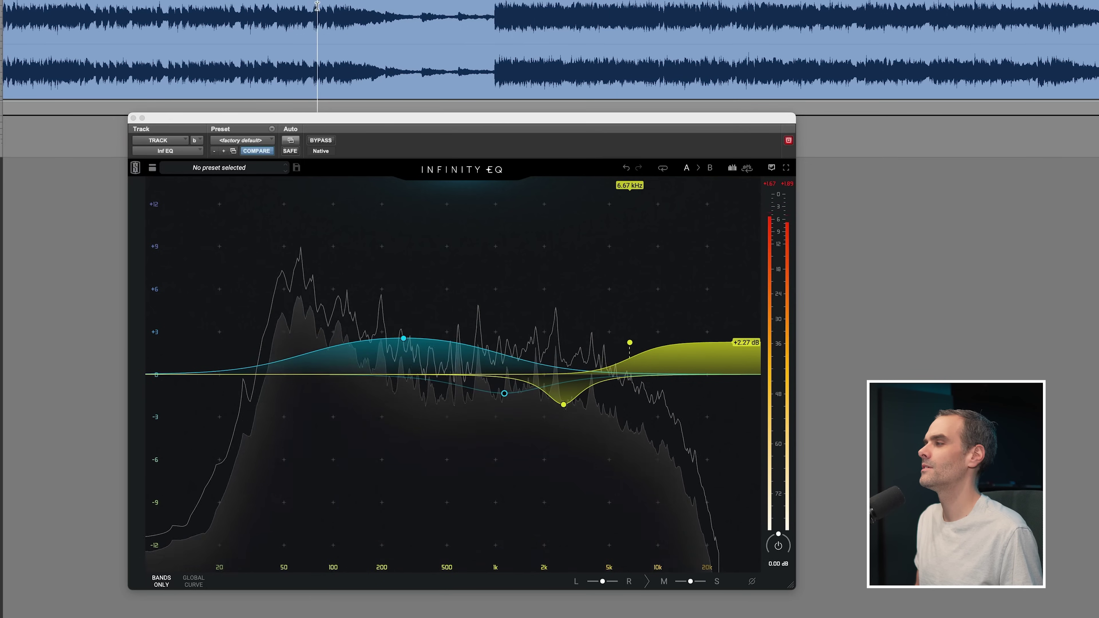
left_click(327, 9)
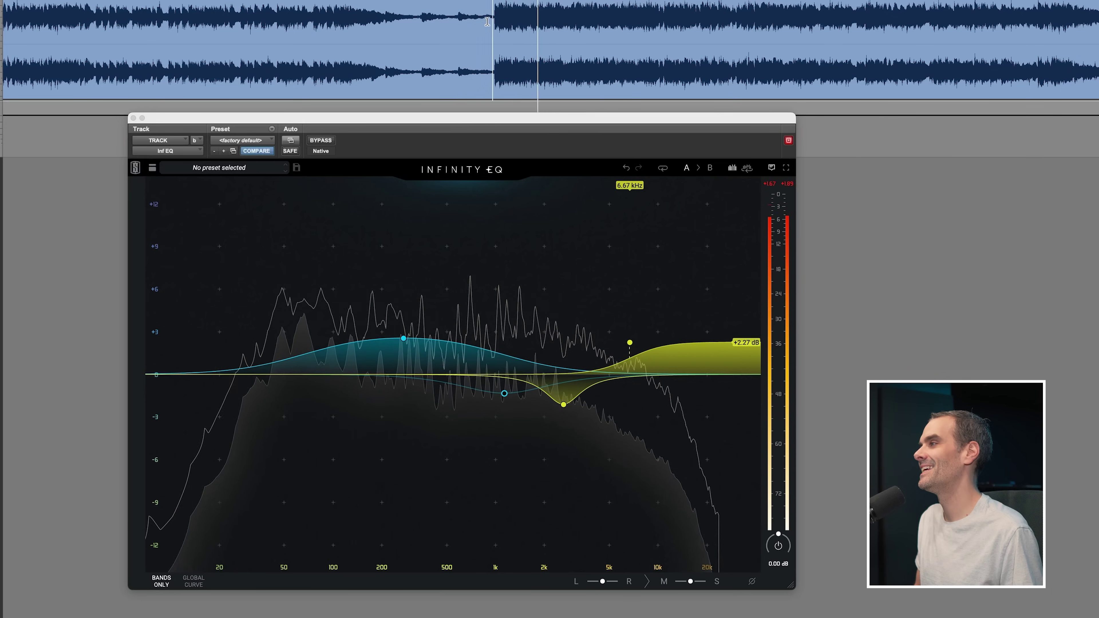
Replay the track from just before the quiet breakdown to hear its fade.
key("space")
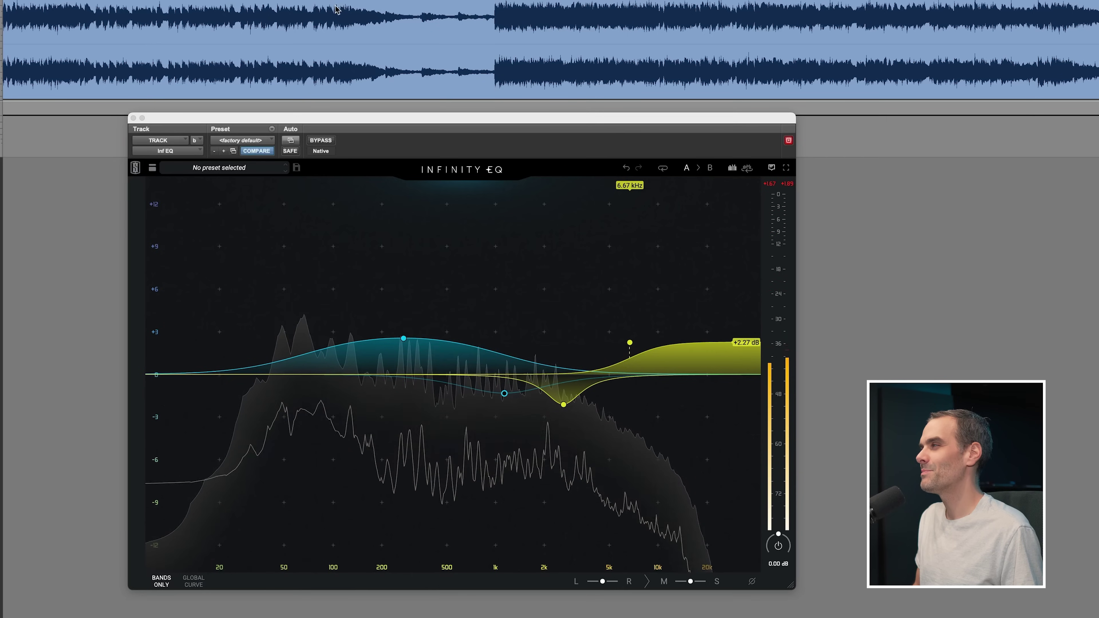
left_click_drag(335, 18, 472, 18)
left_click(337, 8)
key("space")
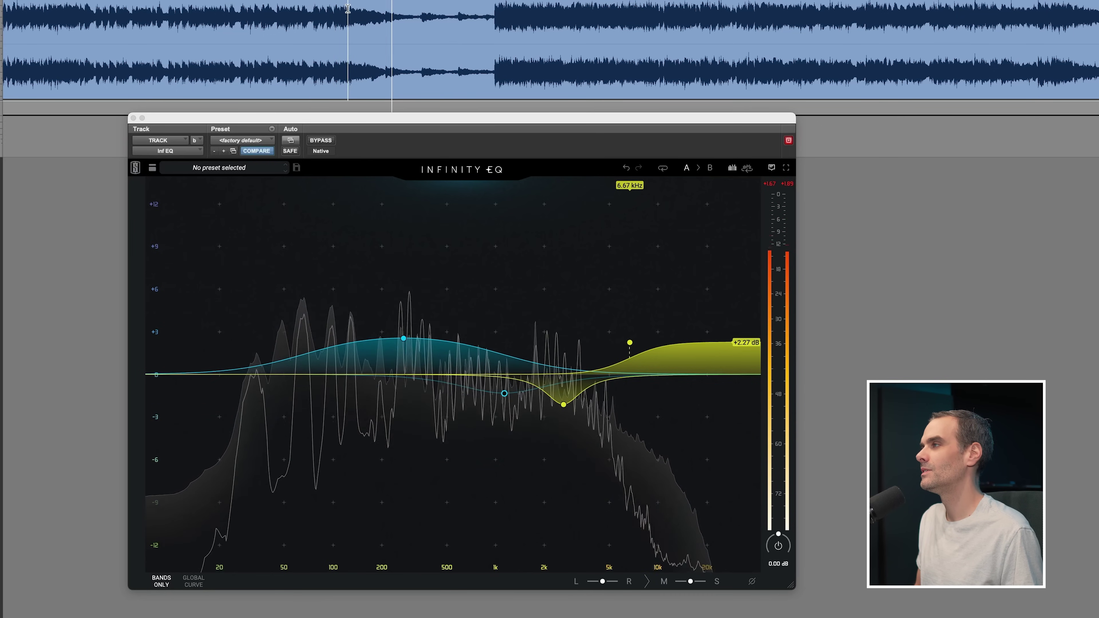
key("space")
Audition the breakdown up close, select its final quiet passage up to the loud entry, and delete it, closing the gap.
left_click_drag(417, 16, 496, 34)
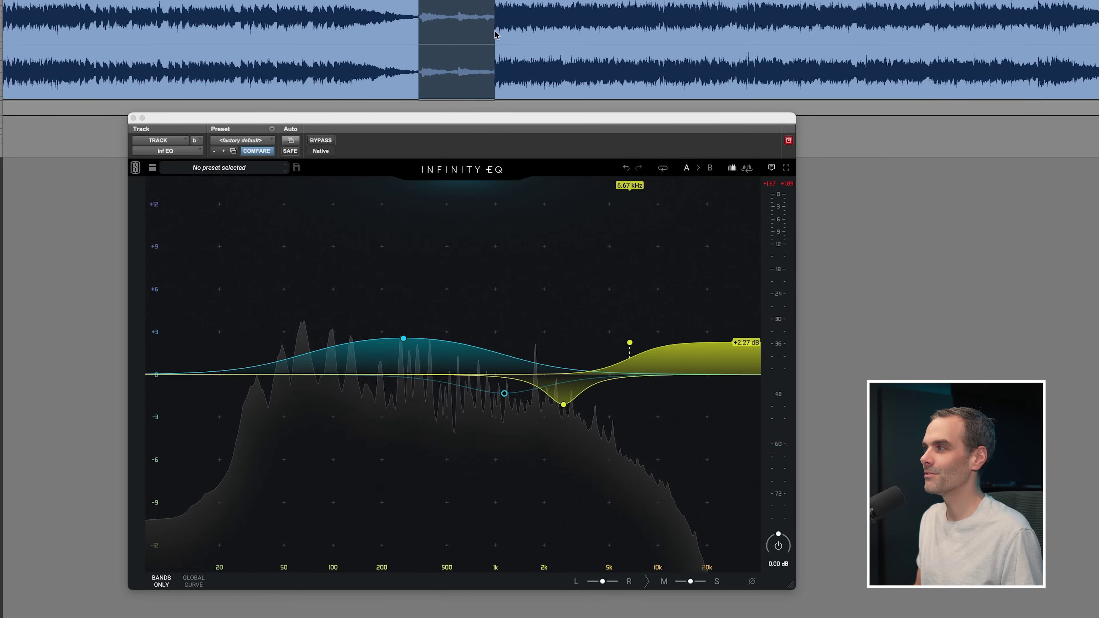
key("super+bracketright")
key("super+bracketright")
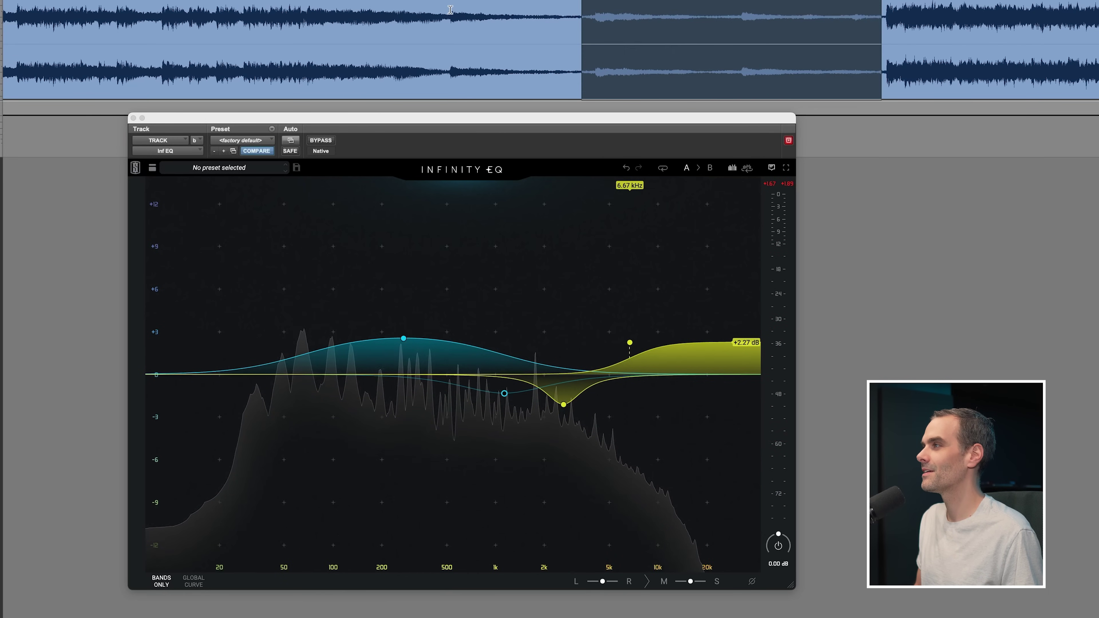
left_click(449, 10)
key("space")
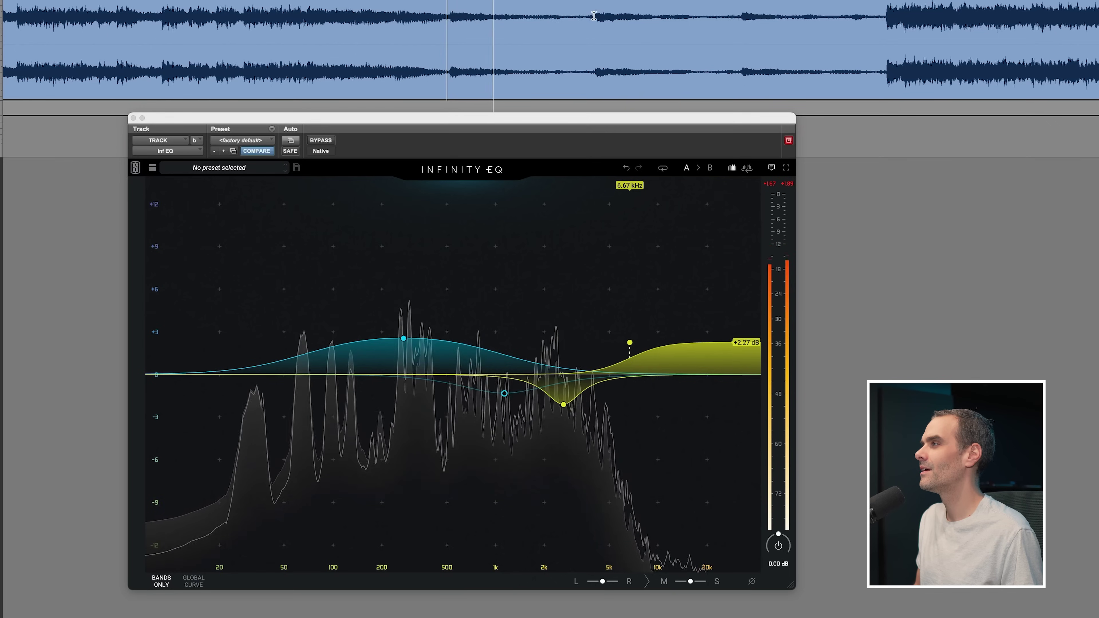
left_click(594, 16)
left_click_drag(595, 18, 884, 37)
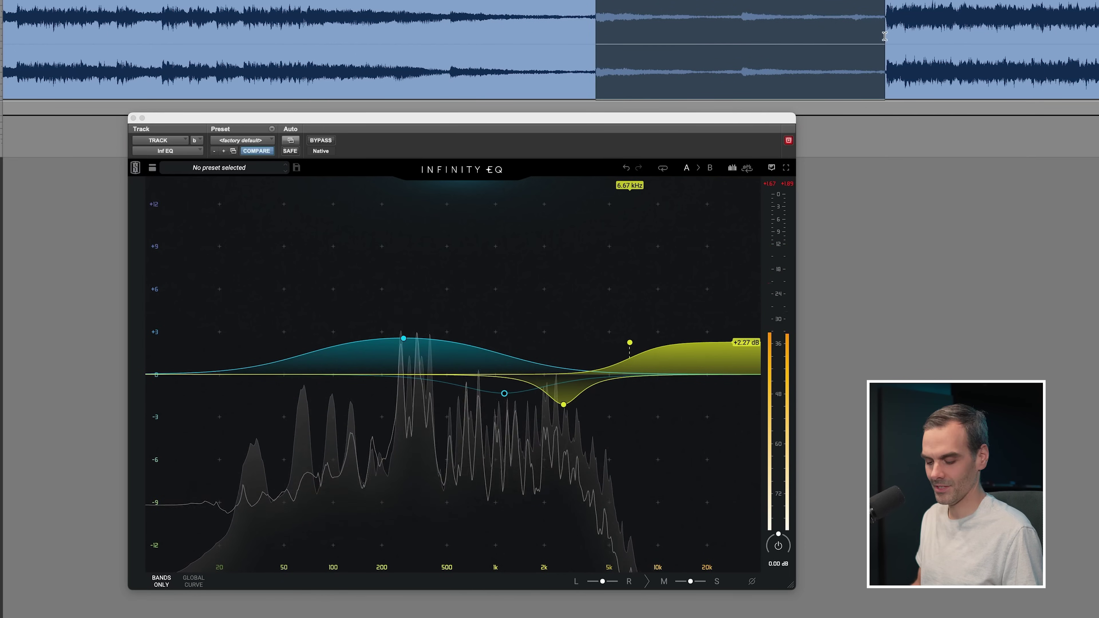
key("Delete")
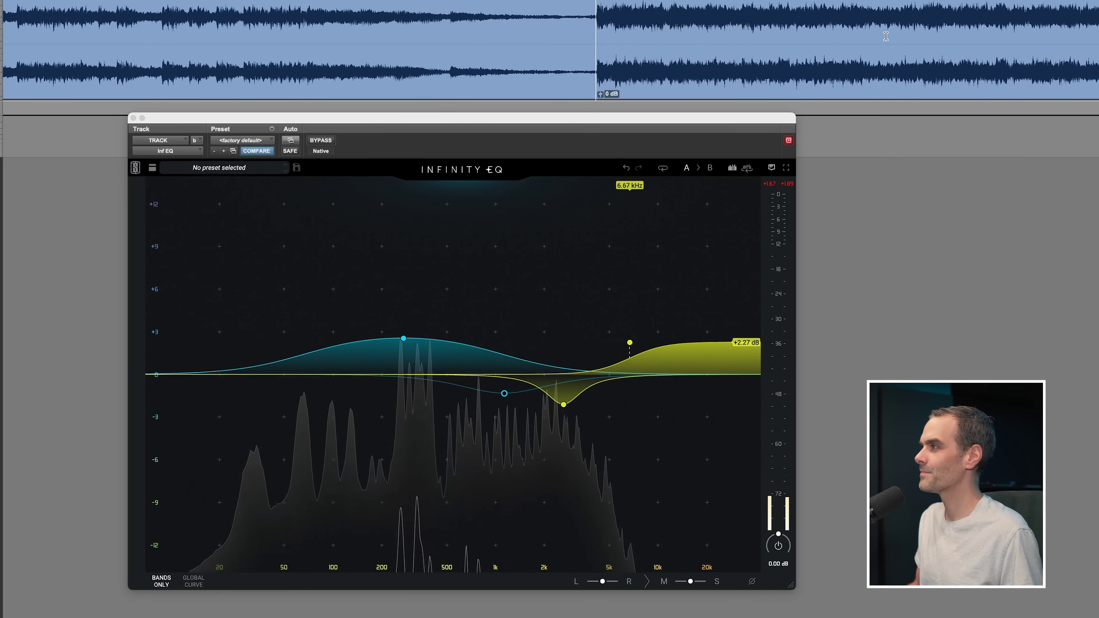
Play across the shortened breakdown and undo the deletion of its quiet passage.
left_click(377, 16)
key("space")
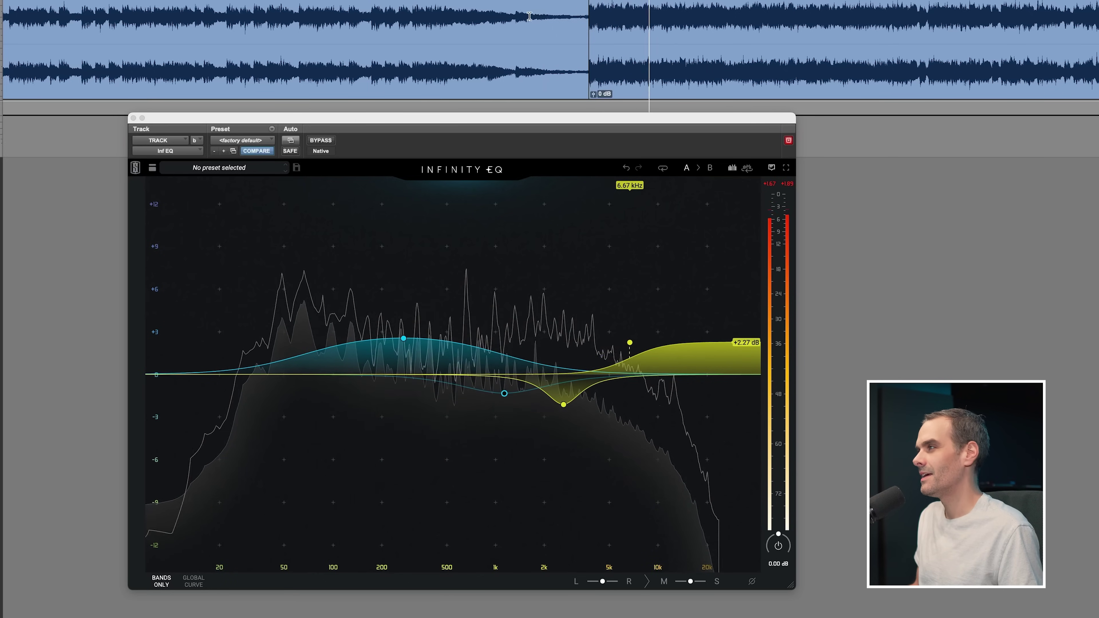
left_click_drag(536, 15, 392, 13)
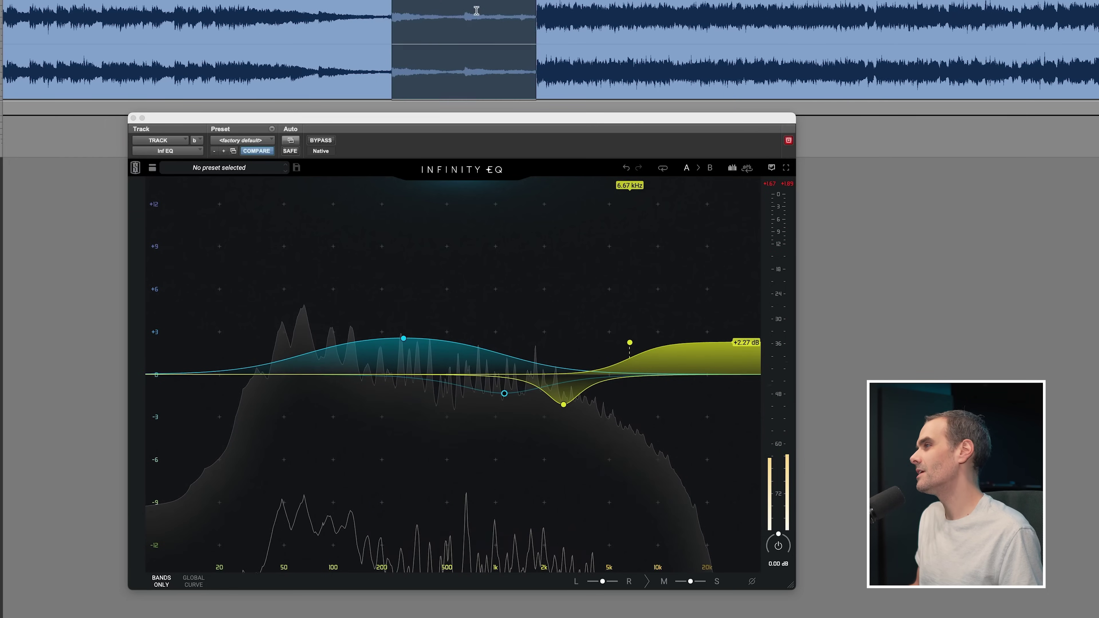
left_click(427, 12)
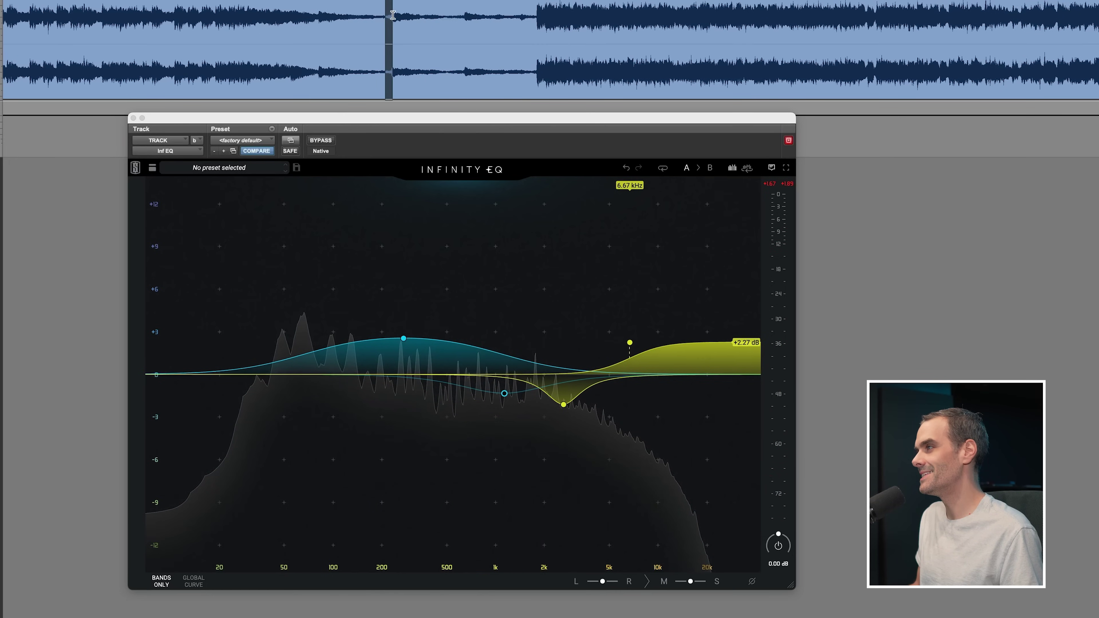
Select the breakdown's final quiet passage, then play it from its start towards the next loud entry.
left_click_drag(393, 15, 543, 18)
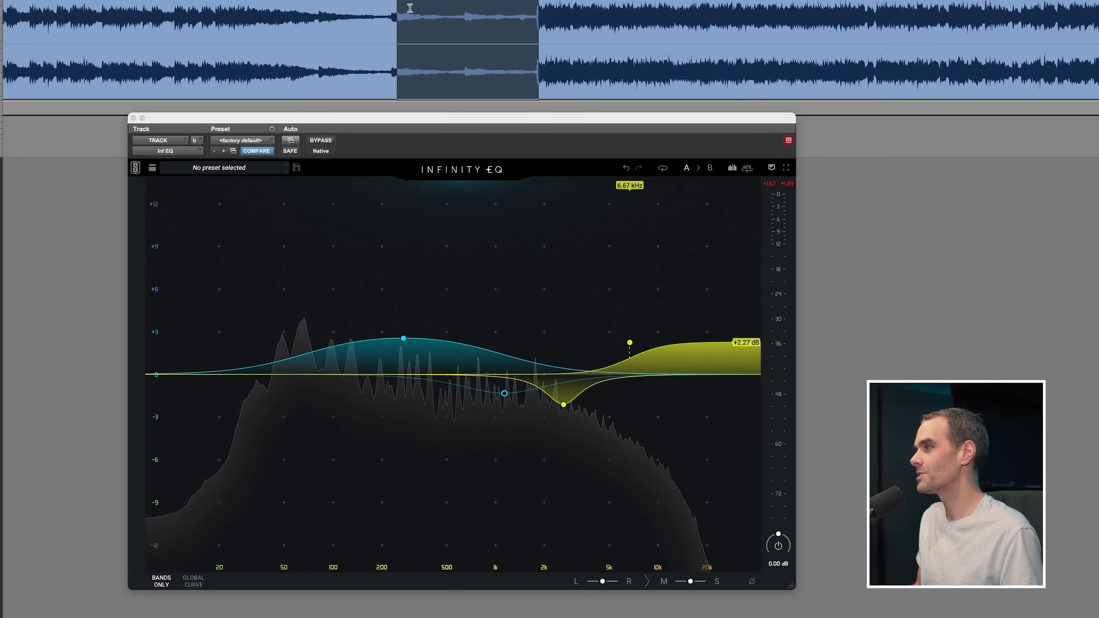
left_click(389, 9)
key("space")
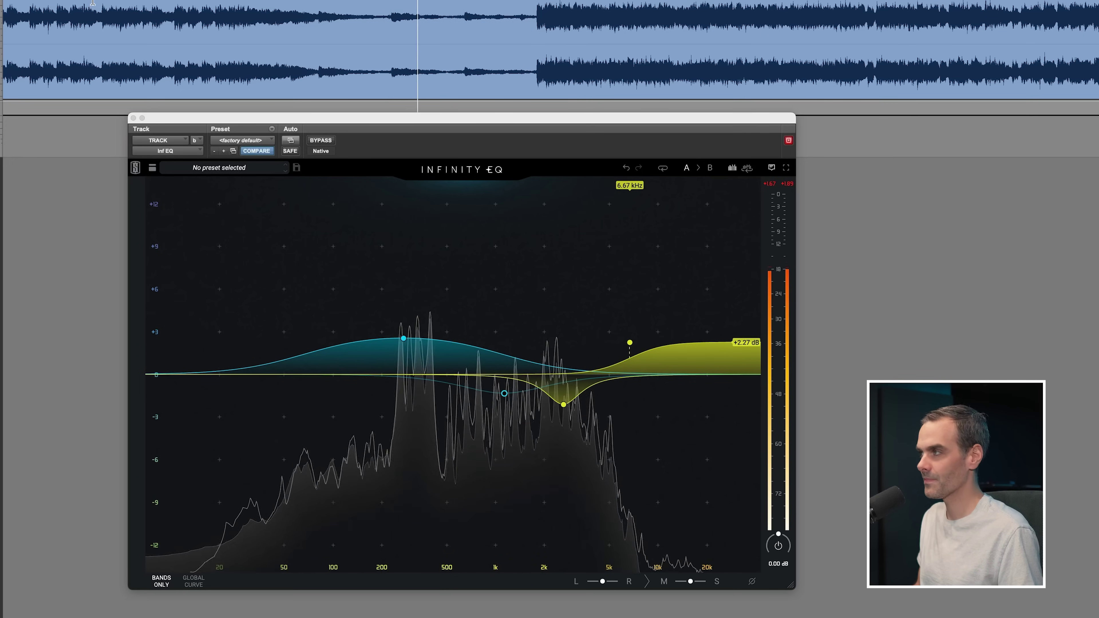
scroll(327, 4, "right", 5)
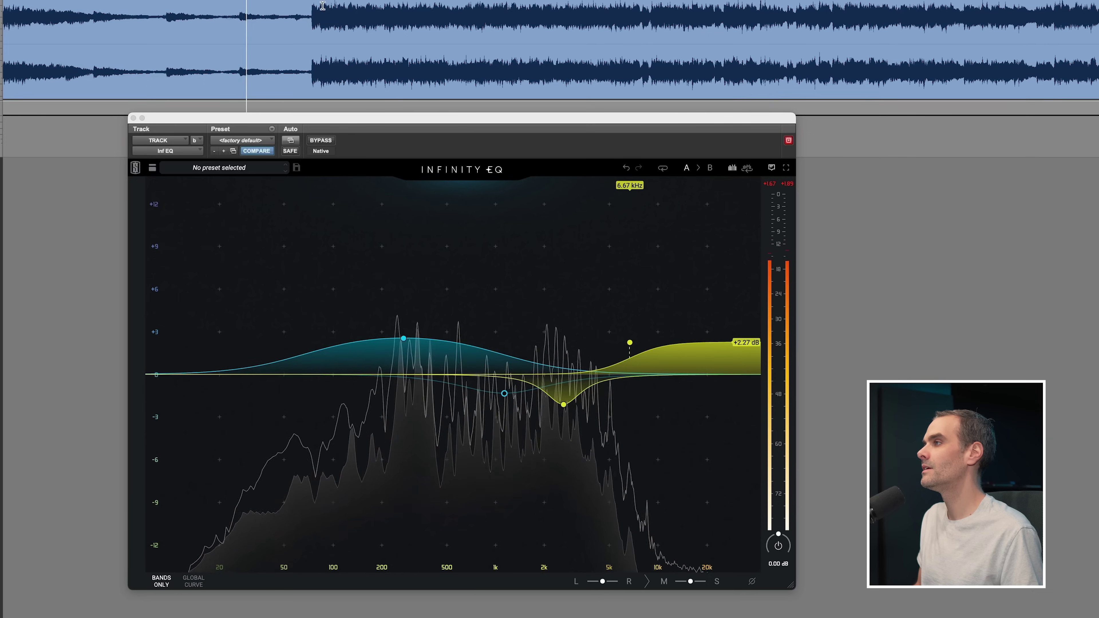
key("space")
Place the playback start just before the loud entry after the breakdown and audition the loud section.
mouse_move(314, 16)
left_mouse_down()
mouse_move(245, 17)
mouse_move(315, 19)
left_mouse_up()
left_click(306, 18)
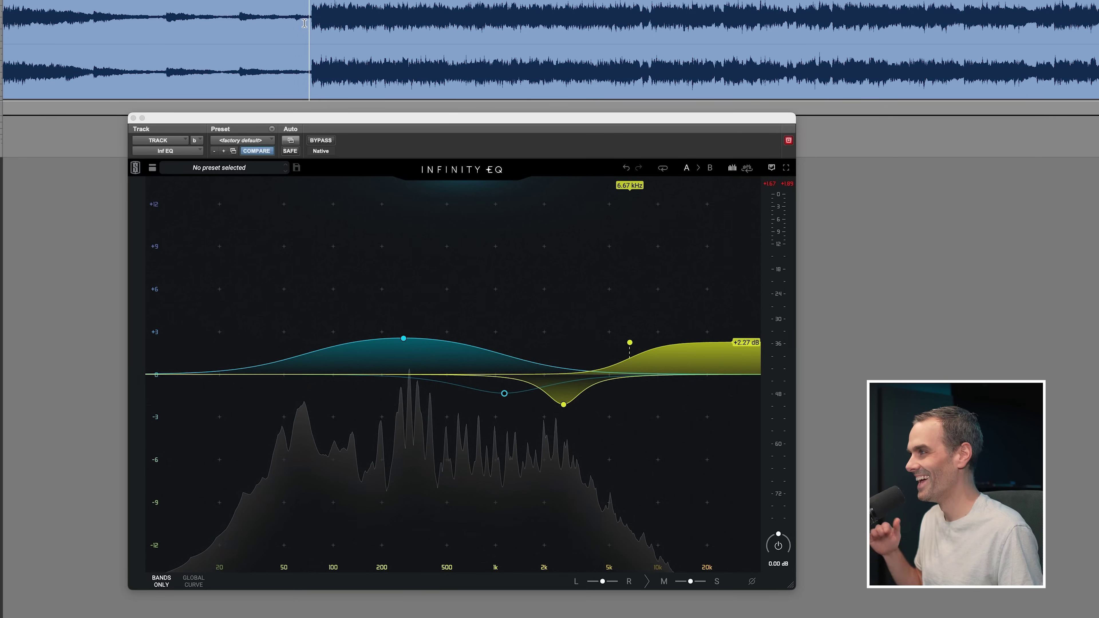
left_click(305, 26)
key("space")
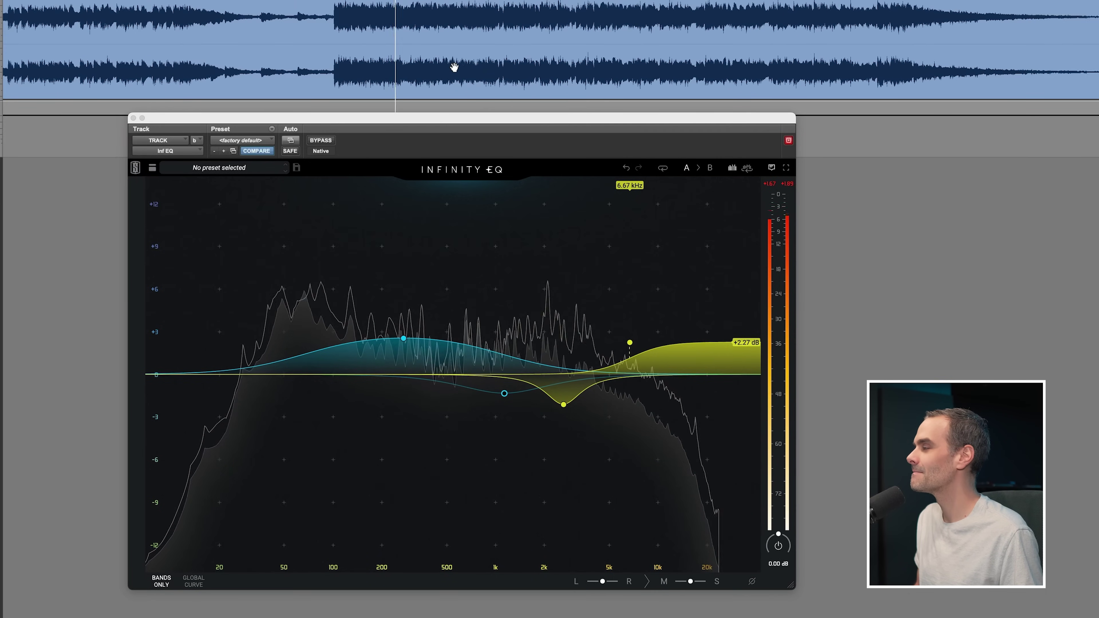
key("space")
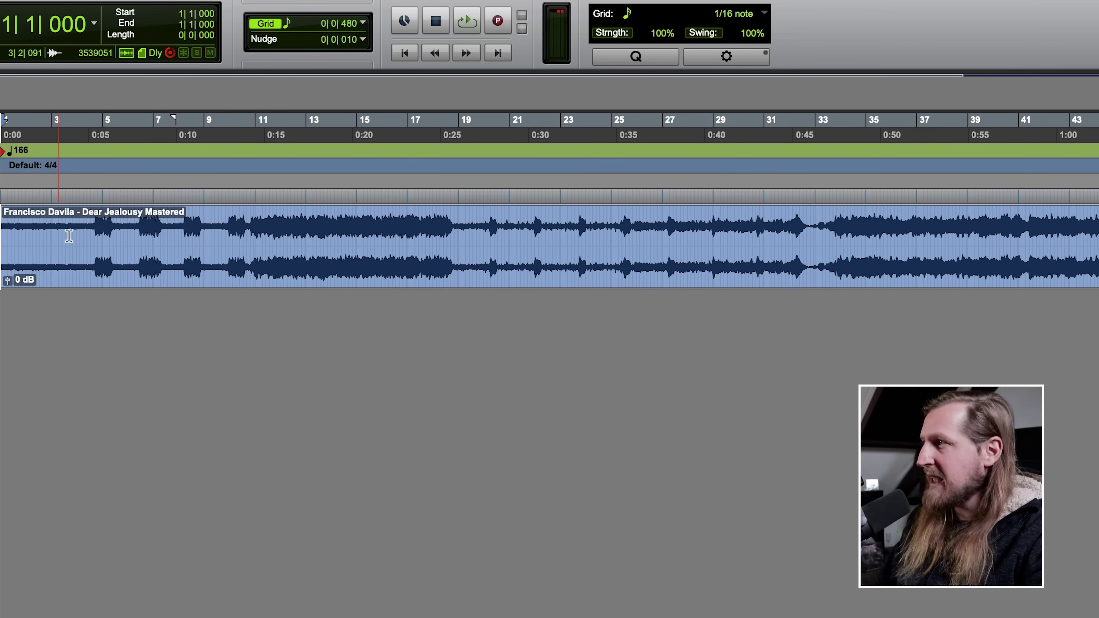
Play the mastered track from the beginning and examine the quiet intro and its first loud hits up close.
left_click(105, 233)
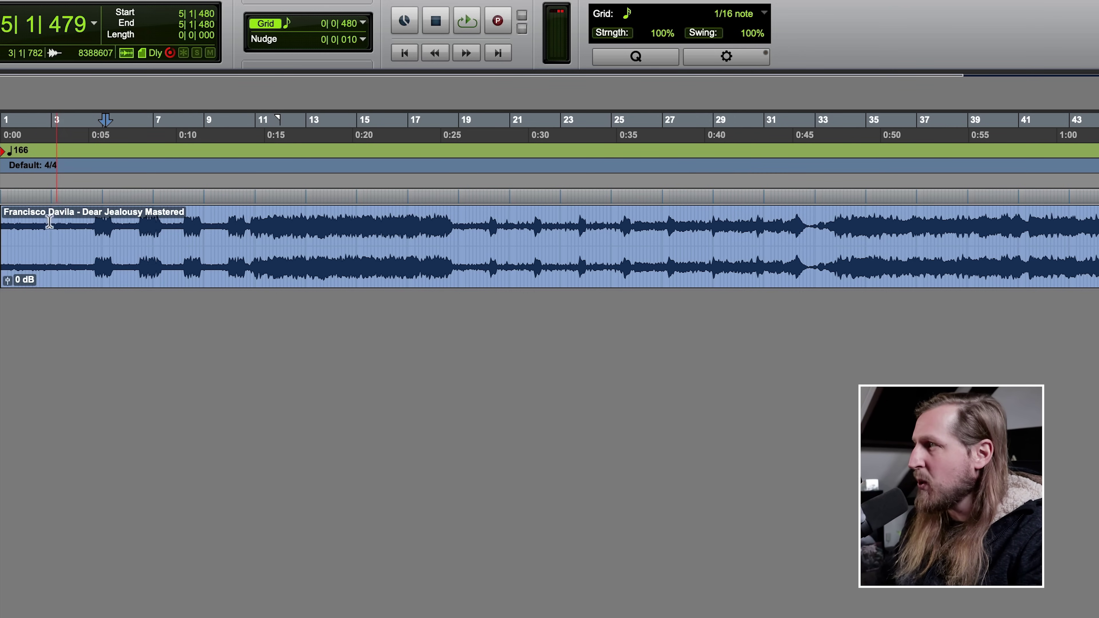
key("Return")
key("space")
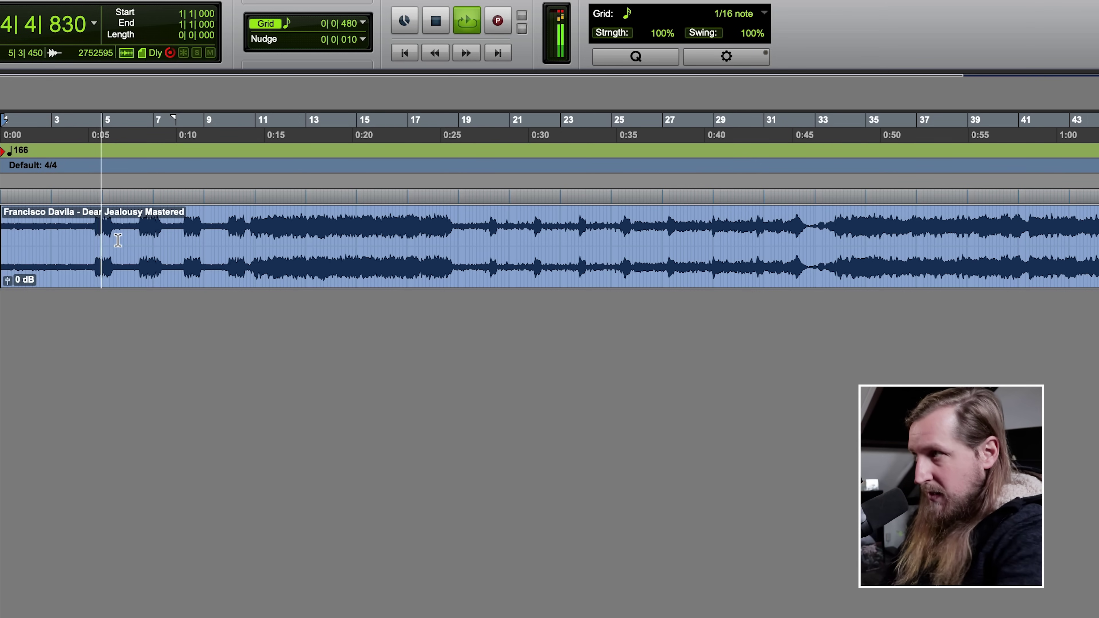
key("super+]")
key("super+]")
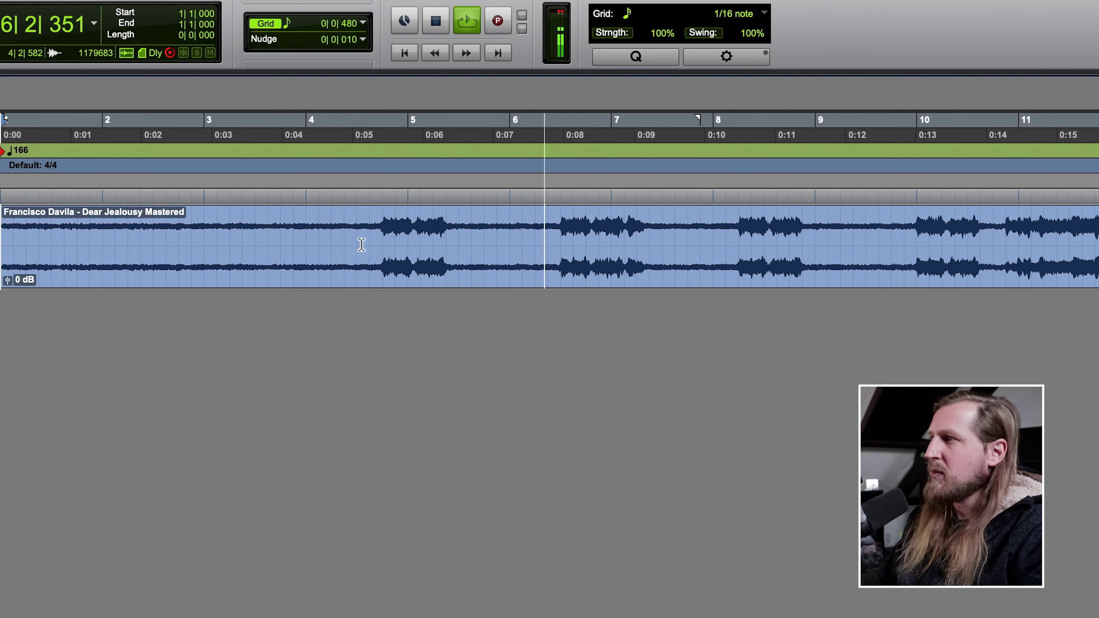
key("space")
Select the quiet intro from the start up to 4|3|480 and insert FabFilter Pro-Q 3 on the track.
left_click_drag(370, 245, 1, 246)
left_click(1, 213)
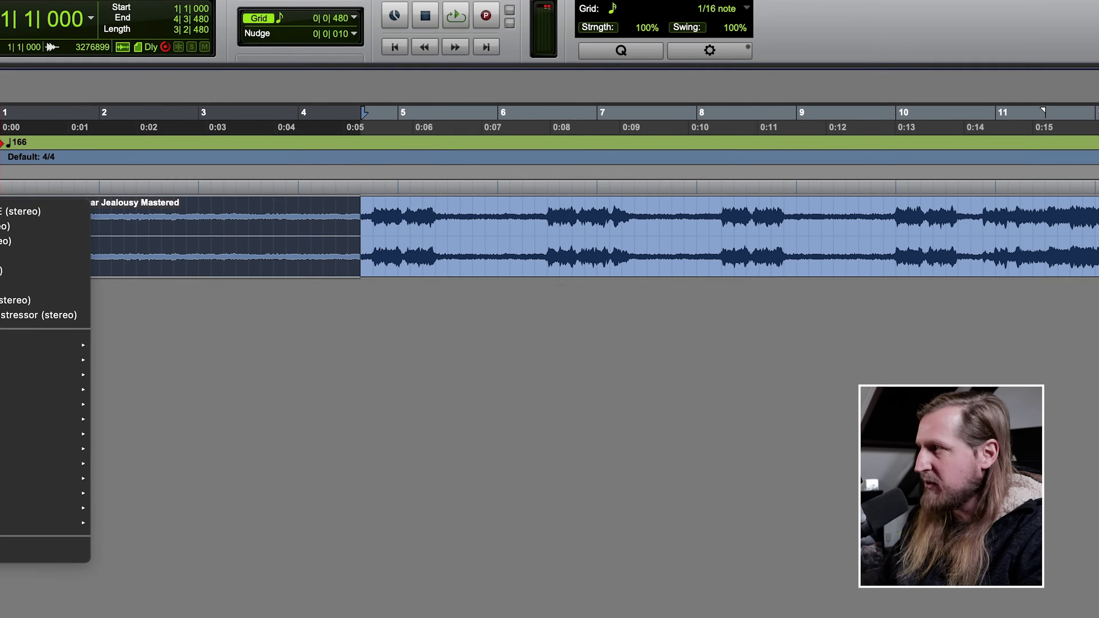
left_click(17, 245)
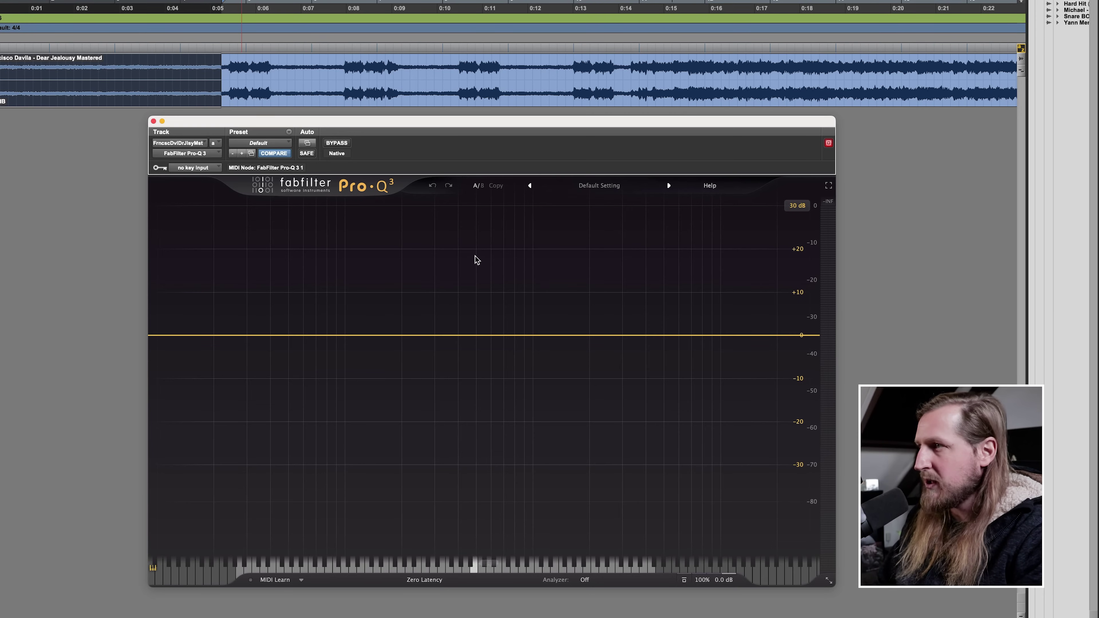
Add a bell band and raise it by about 6.4 dB near 5.3 kHz while the intro plays.
left_click(619, 334)
mouse_move(618, 334)
left_mouse_down()
mouse_move(623, 325)
mouse_move(608, 334)
mouse_move(639, 336)
left_mouse_up()
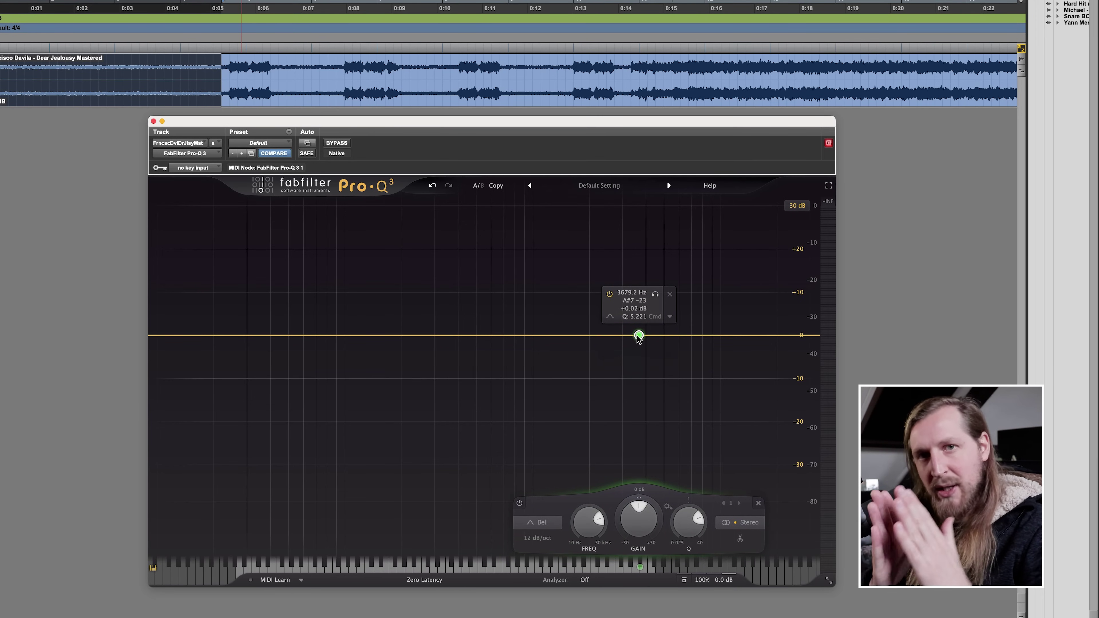
key("space")
left_click_drag(639, 338, 668, 308)
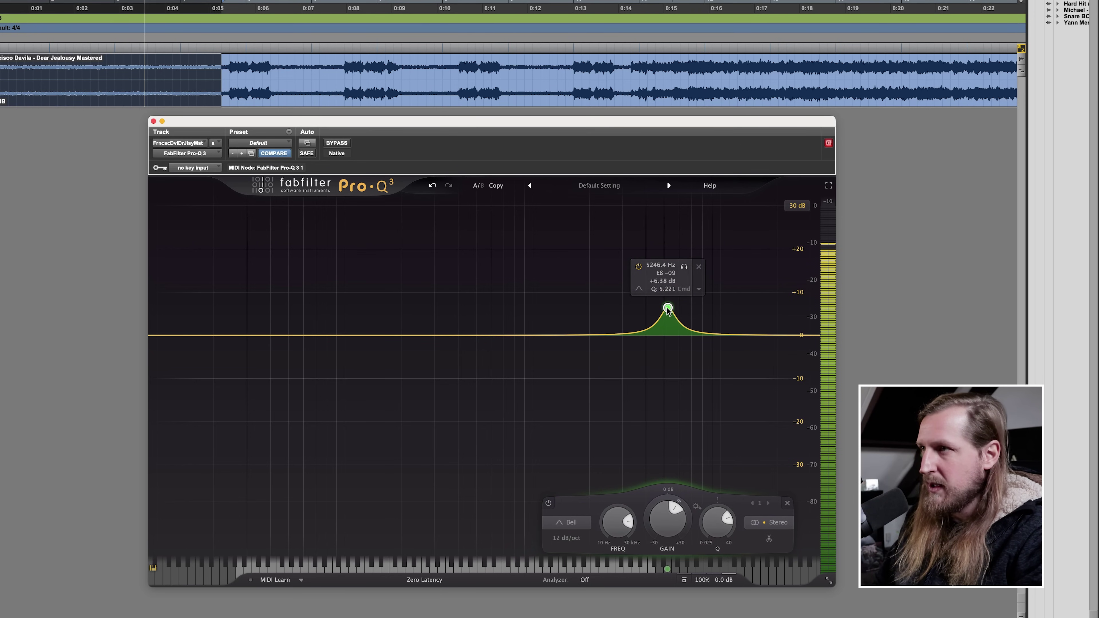
key("space")
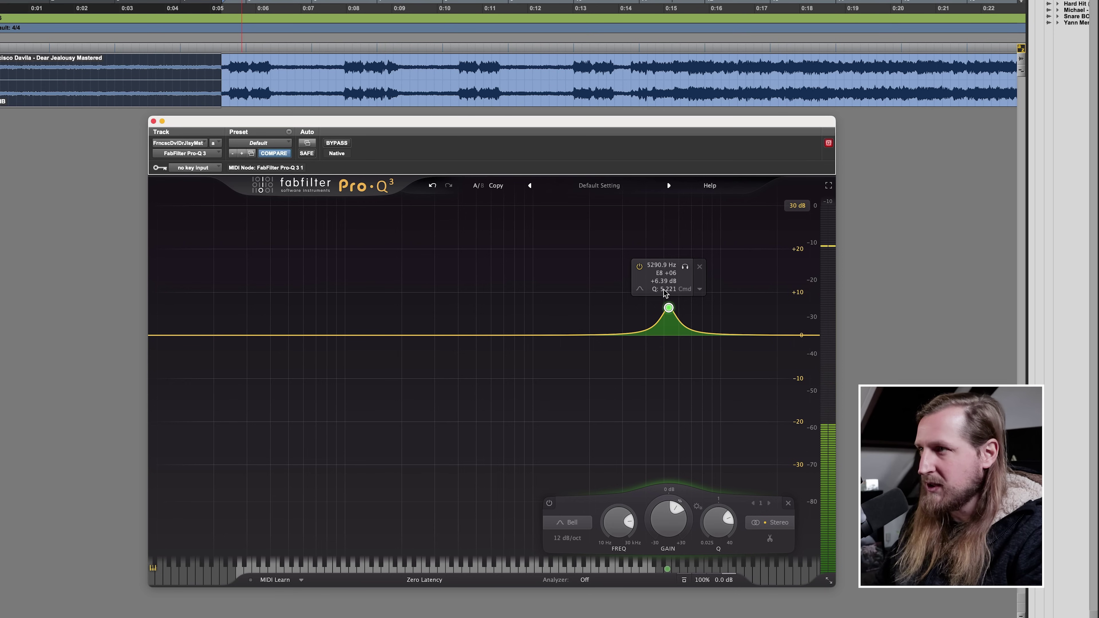
Turn the bell band into a narrow cut of about -2.7 dB near 5.24 kHz with Q 10.6, auditioning it.
left_click_drag(668, 308, 668, 348)
key("space")
scroll(673, 349, "up", 3)
scroll(668, 347, "up", 1)
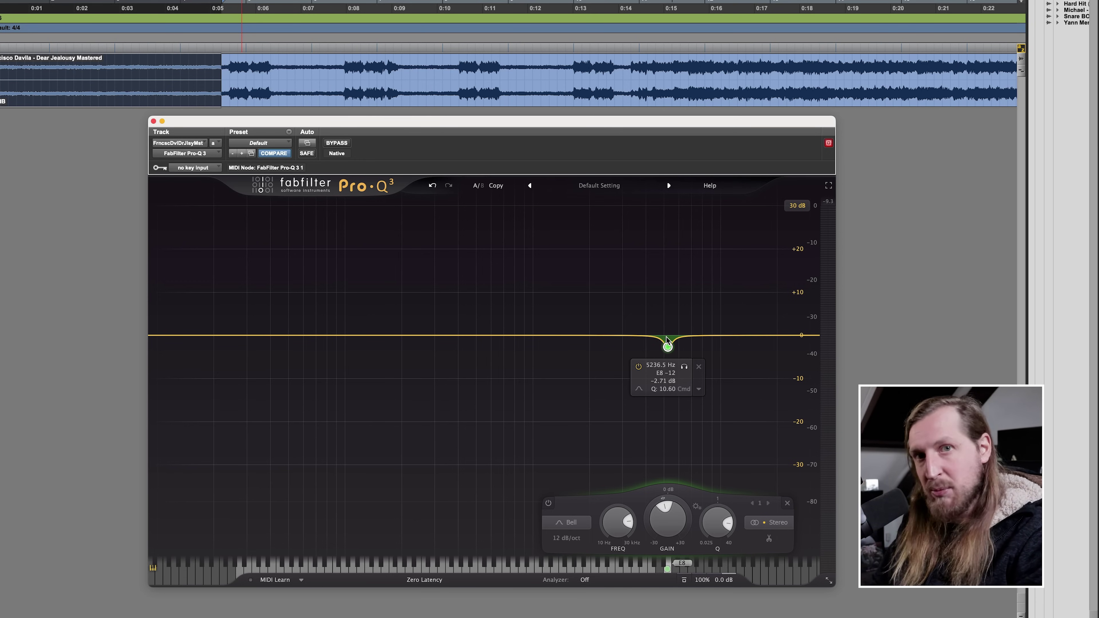
Audition the intro with the narrow cut on and disabled, then delete the band.
key("space")
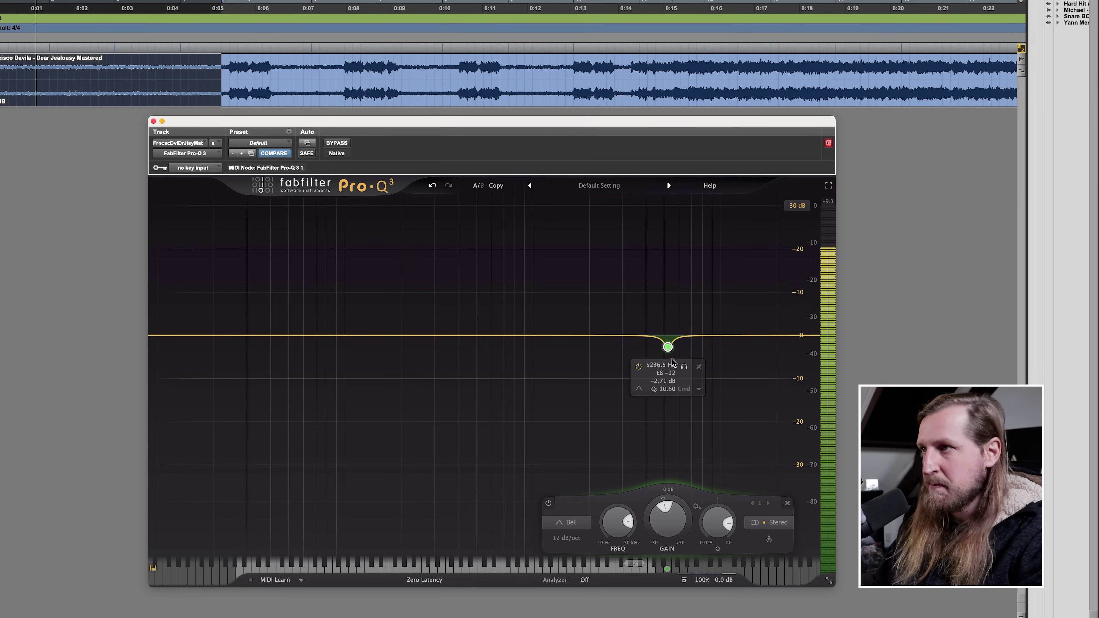
left_click(638, 366)
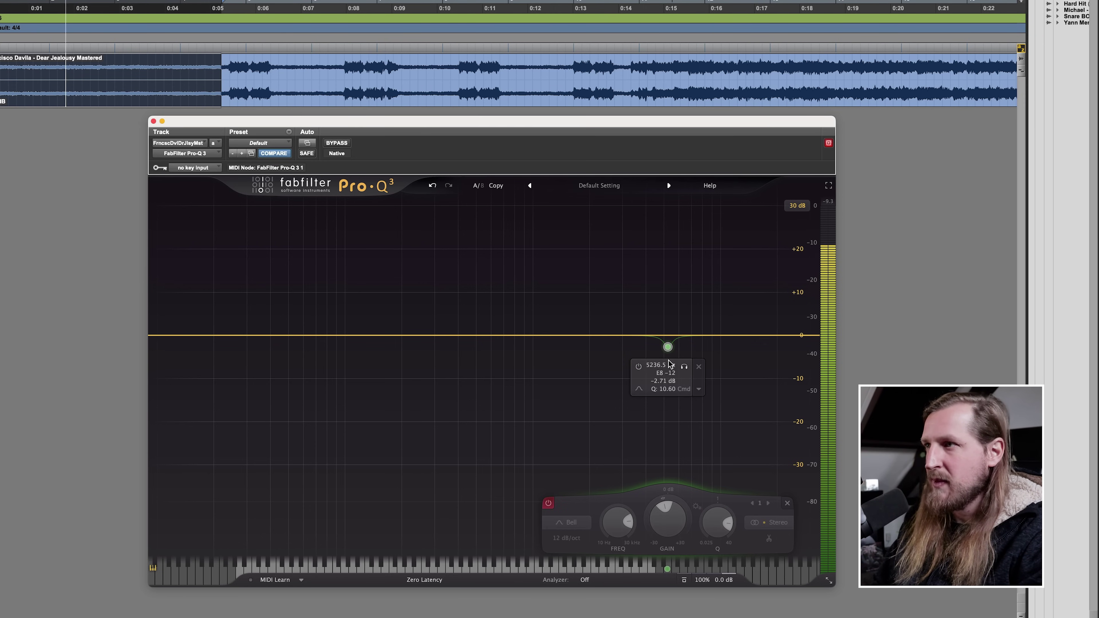
left_click(698, 366)
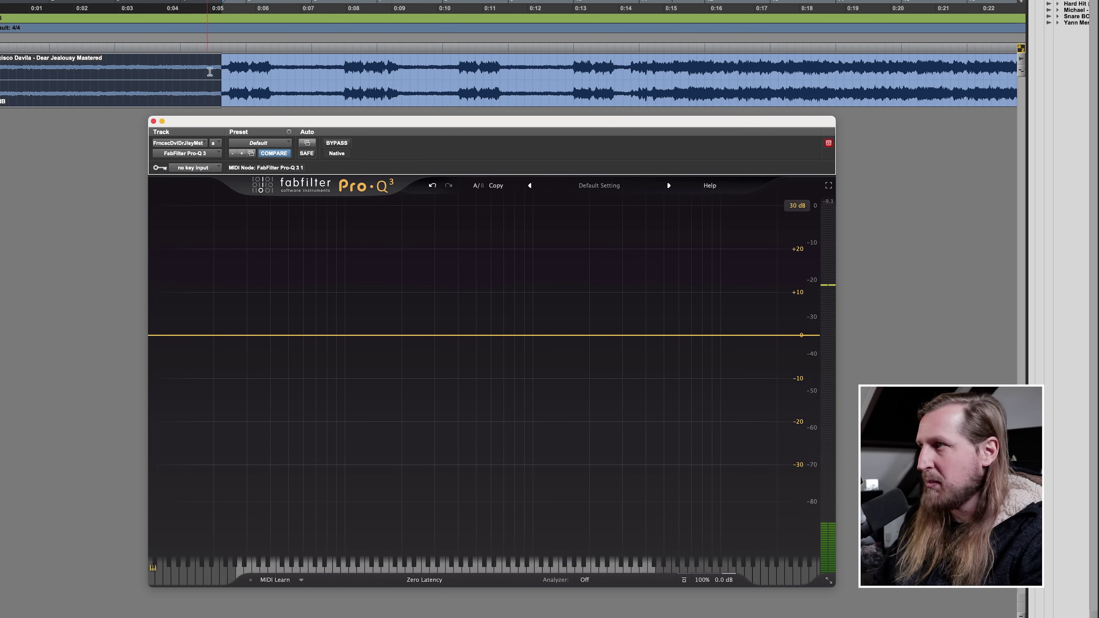
Audition the track into the first loud section and place the playback start just before that section.
left_click(350, 108)
key("space")
key("r")
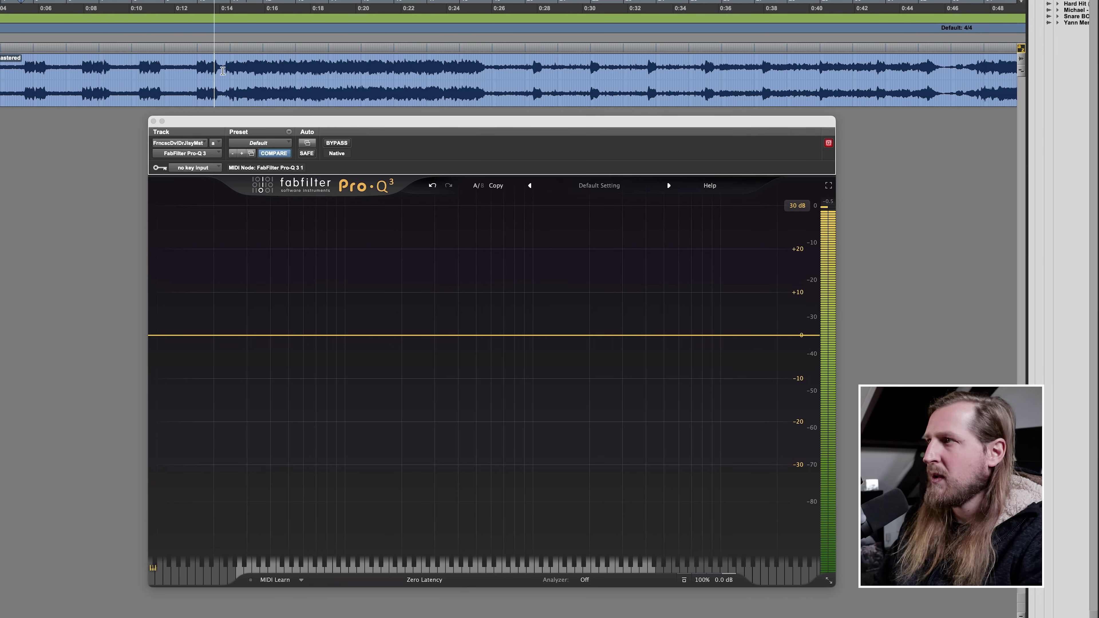
key("super+bracketright")
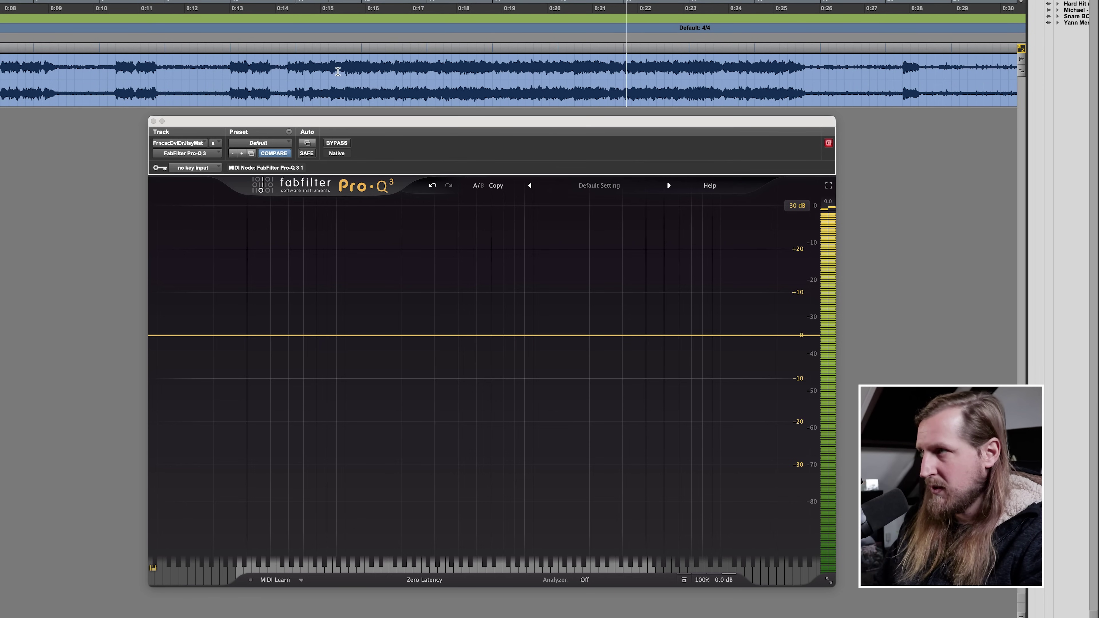
left_click_drag(334, 72, 632, 76)
left_click(328, 74)
key("r")
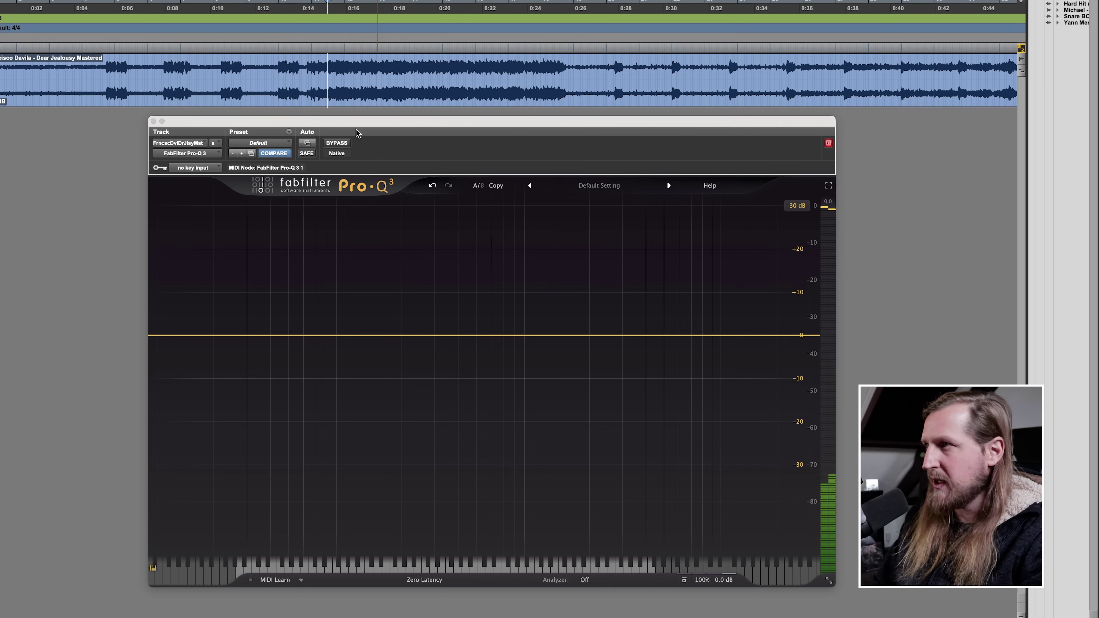
key("t")
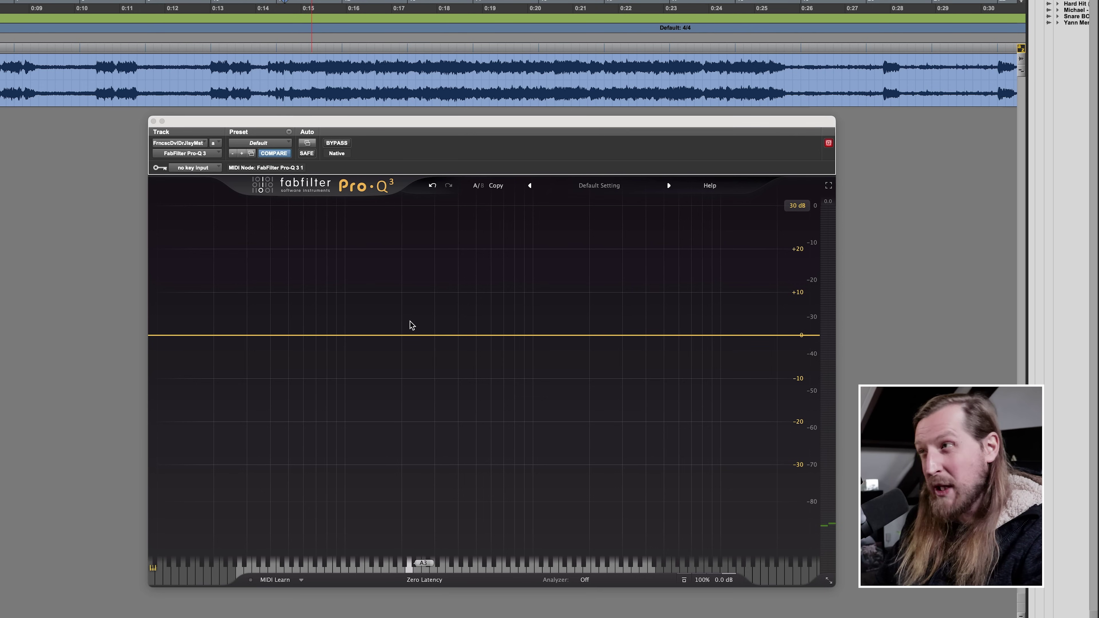
key("space")
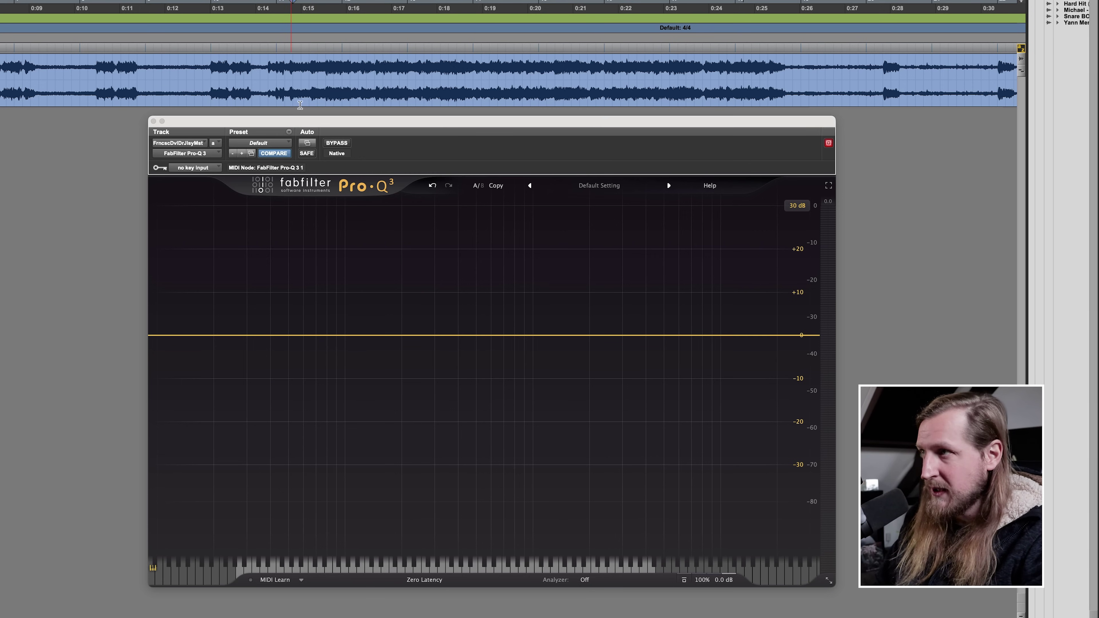
Add a bell band of about +4.1 dB near 194 Hz and set its stereo placement to Side.
left_click_drag(399, 335, 398, 318)
key("space")
right_click(399, 318)
mouse_move(463, 383)
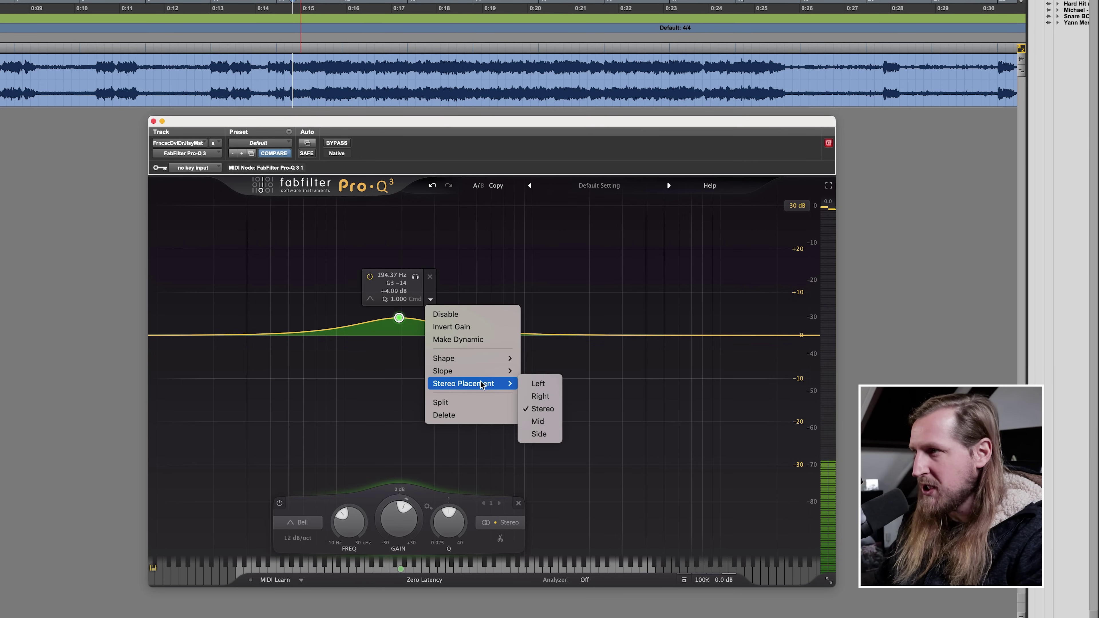
left_click(541, 435)
Move the side band to about 359 Hz with a boost of about 11.4 dB and audition it.
left_click_drag(398, 317, 438, 333)
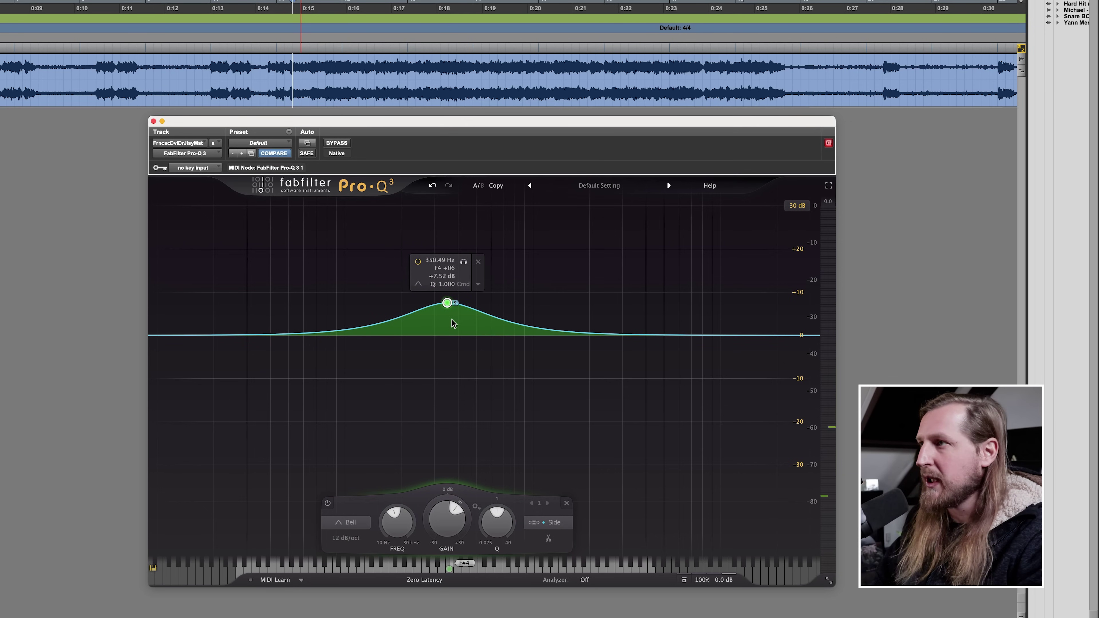
mouse_move(447, 305)
left_mouse_down()
mouse_move(447, 331)
mouse_move(446, 286)
mouse_move(419, 286)
mouse_move(449, 288)
left_mouse_up()
key("space")
key("space")
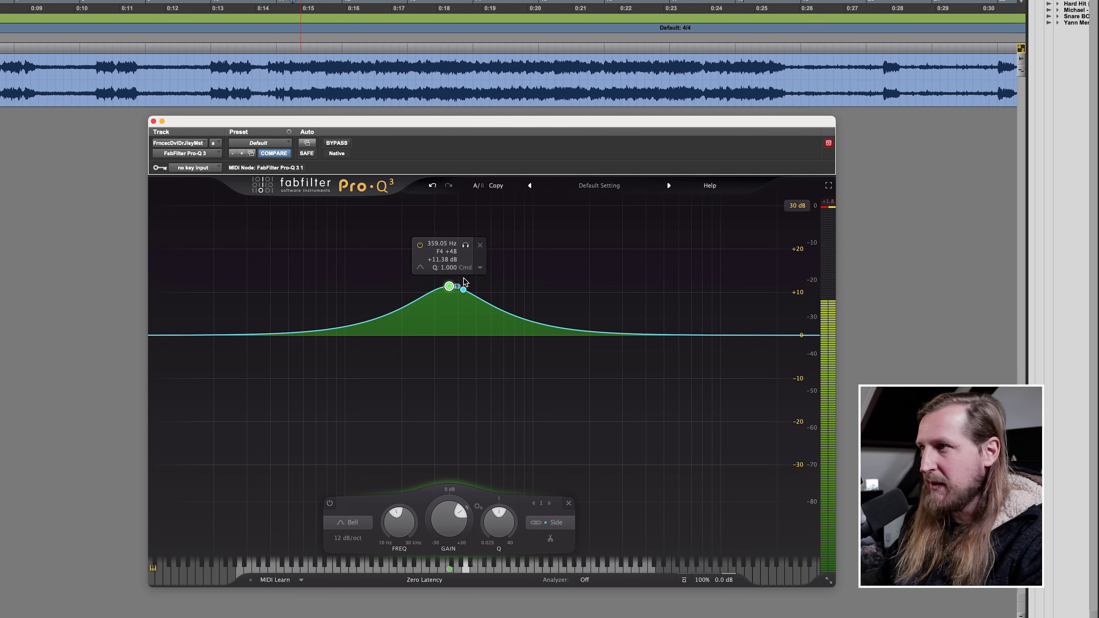
Turn the side band into a cut of about -2.4 dB near 332 Hz with Q about 1.97, auditioning it.
left_click_drag(450, 287, 446, 346)
key("space")
scroll(445, 349, "up", 4)
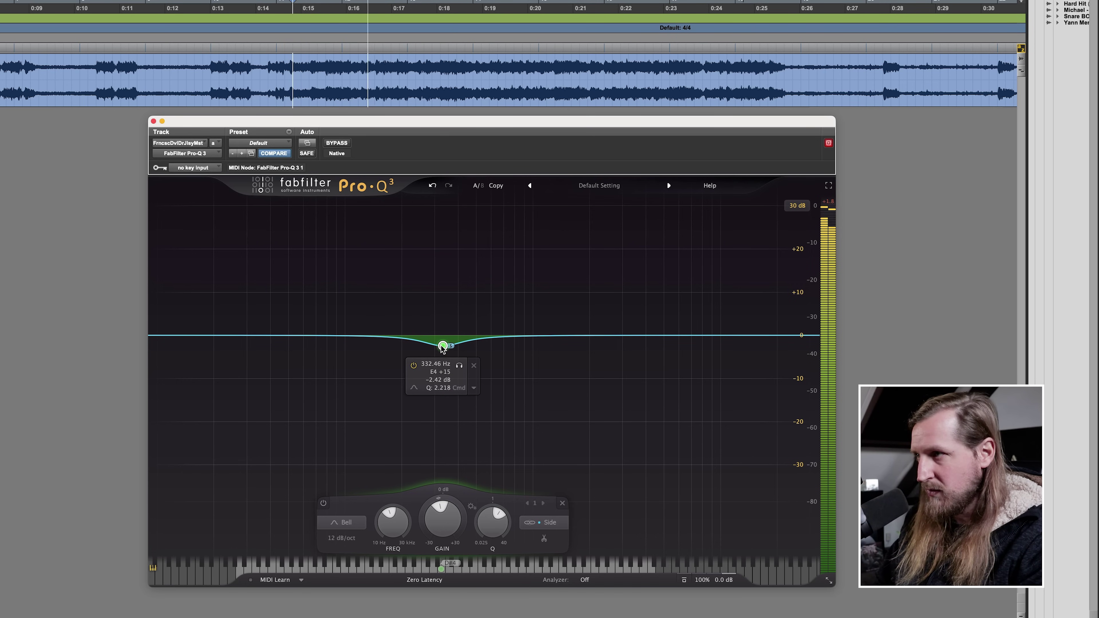
scroll(442, 347, "down", 1)
key("space")
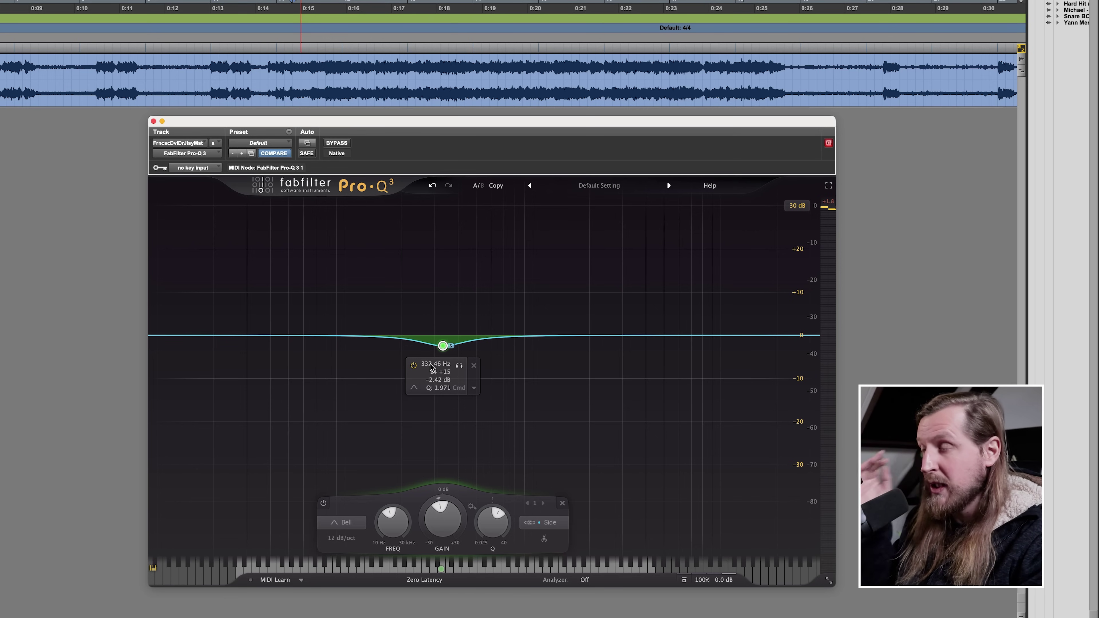
Audition the side cut, broaden it to Q 1.627 at about -2.55 dB, and bypass the EQ for comparison.
key("space")
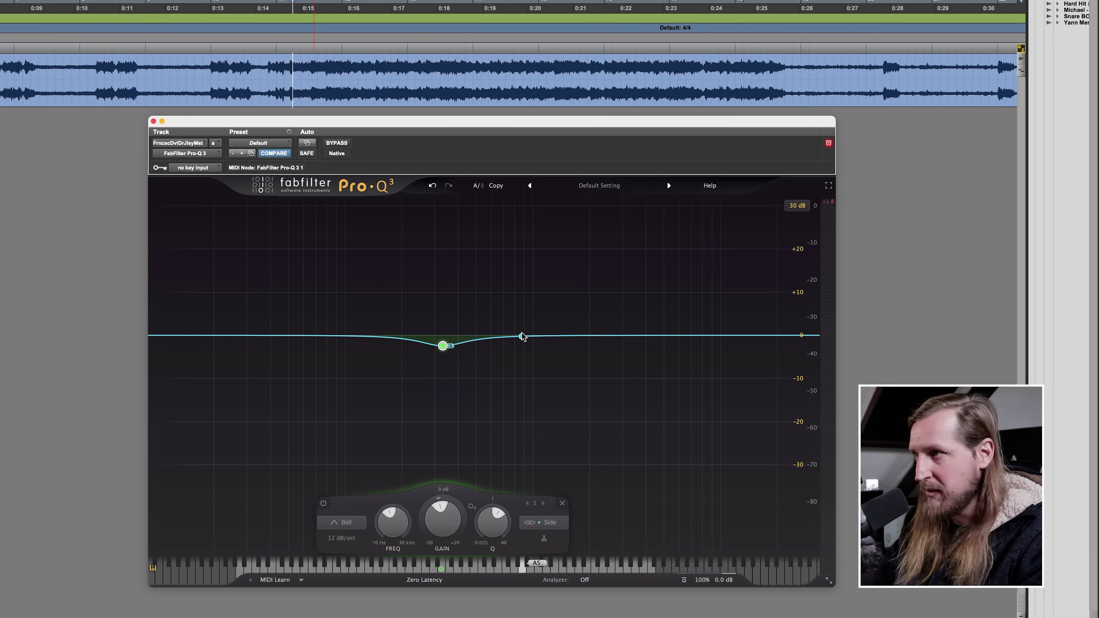
mouse_move(443, 345)
key("space")
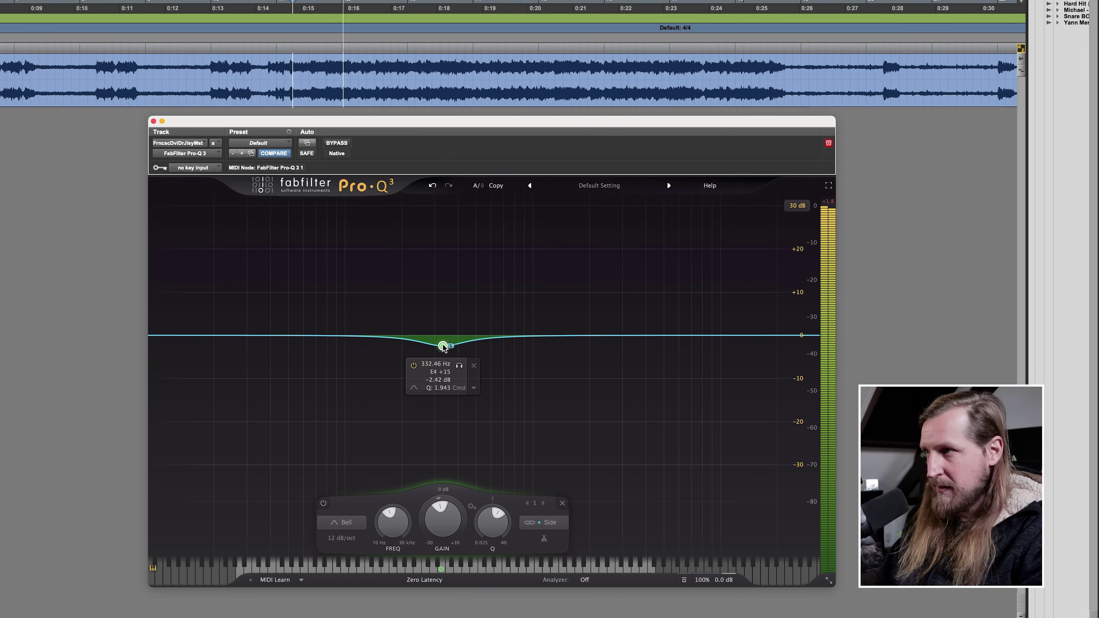
scroll(443, 346, "down", 3)
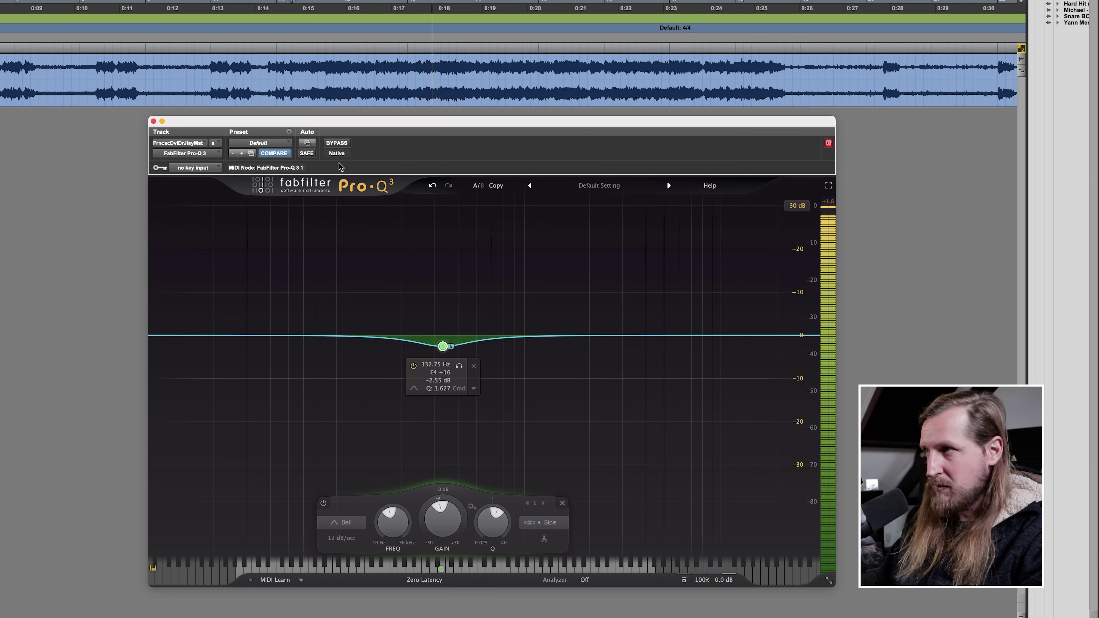
left_click(336, 144)
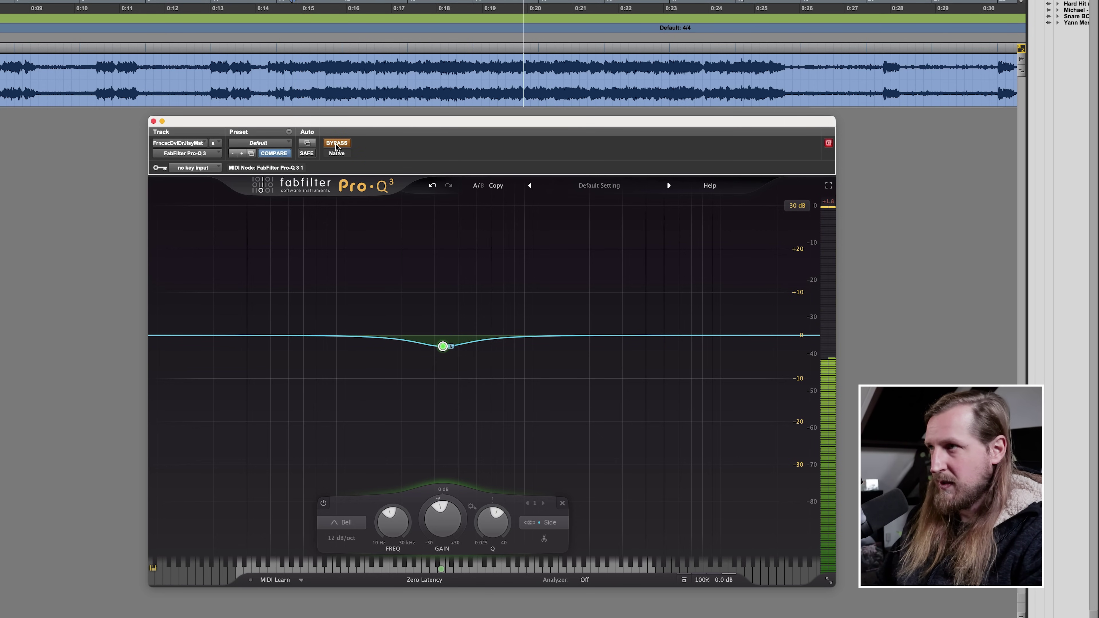
Stop playback, delete the side band, and reposition the playback start in the loud section.
mouse_move(472, 350)
key("space")
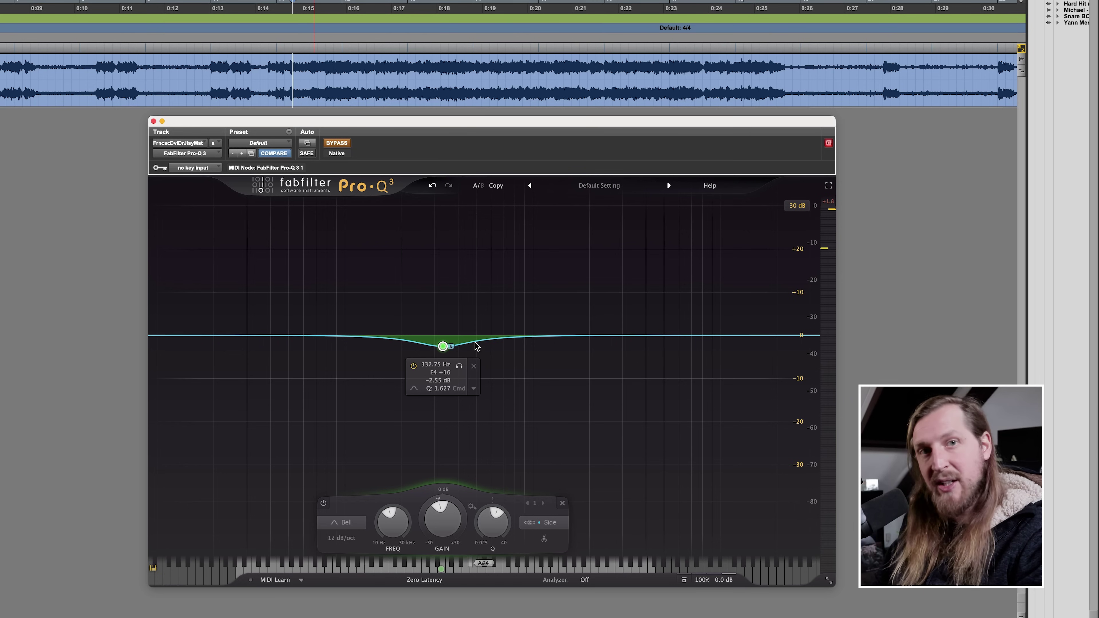
left_click(474, 368)
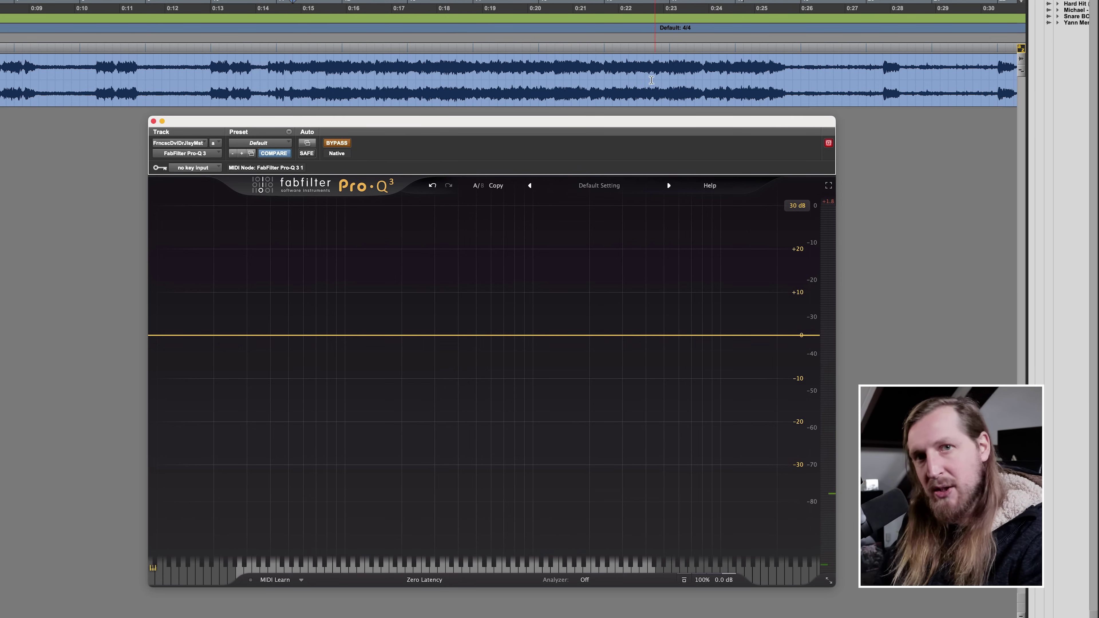
left_click(308, 77)
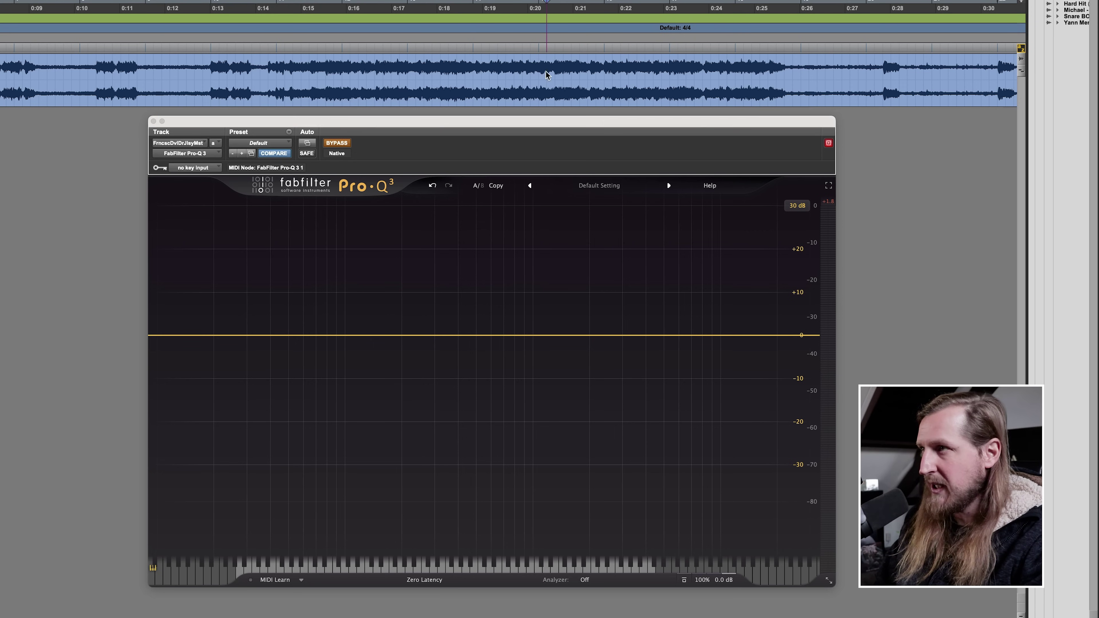
Audition the first loud section of the track from about 0:15 with the EQ bypassed.
key("r")
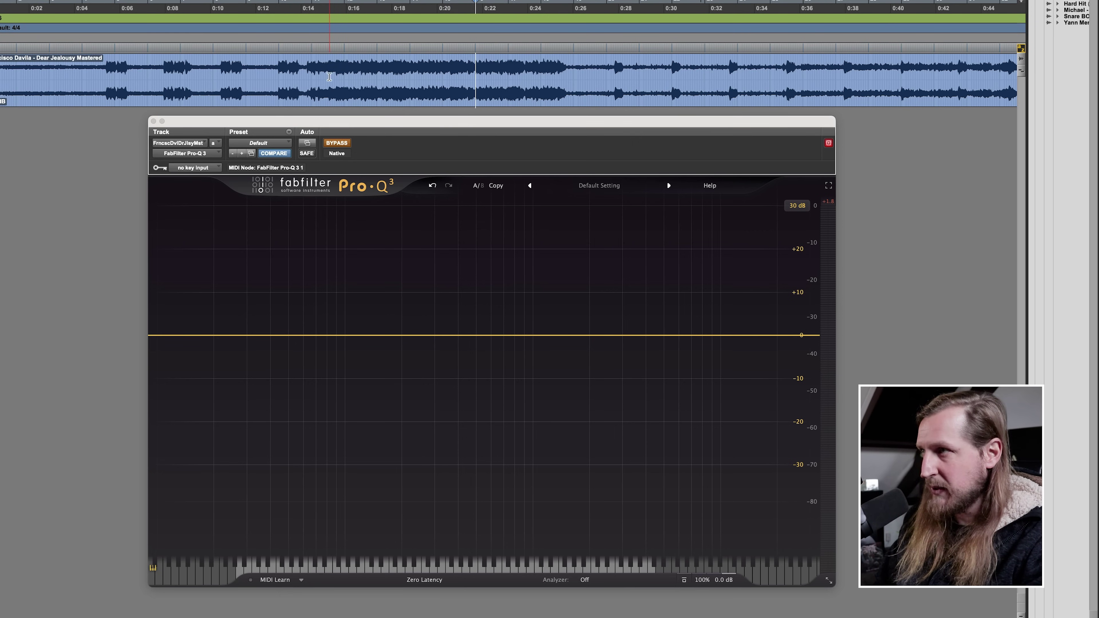
left_click(329, 77)
key("space")
scroll(447, 68, "right", 1)
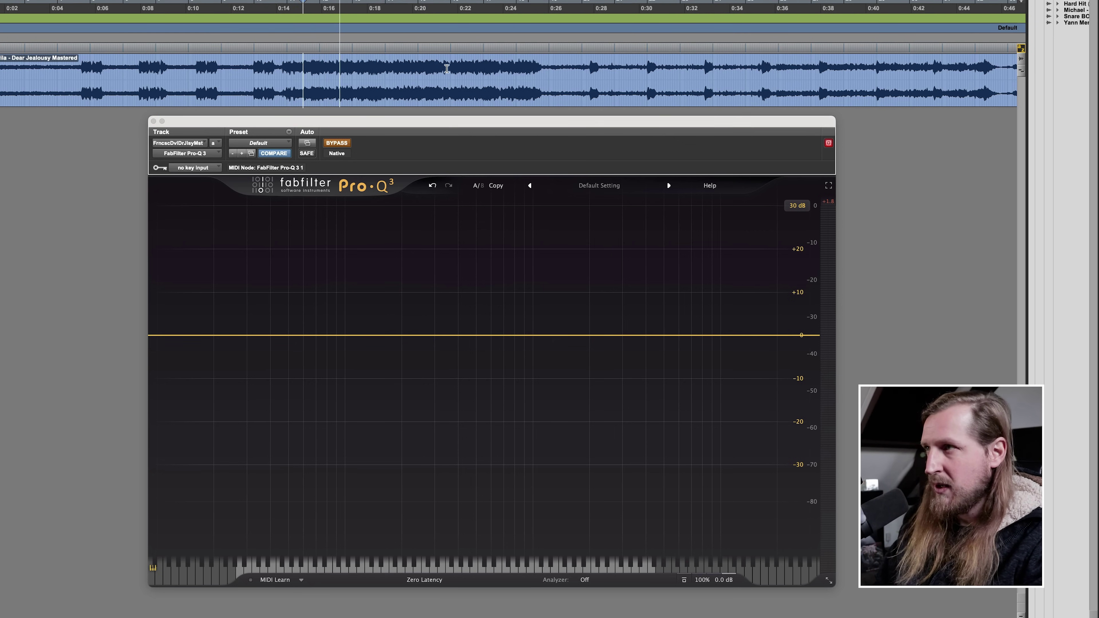
scroll(447, 69, "right", 3)
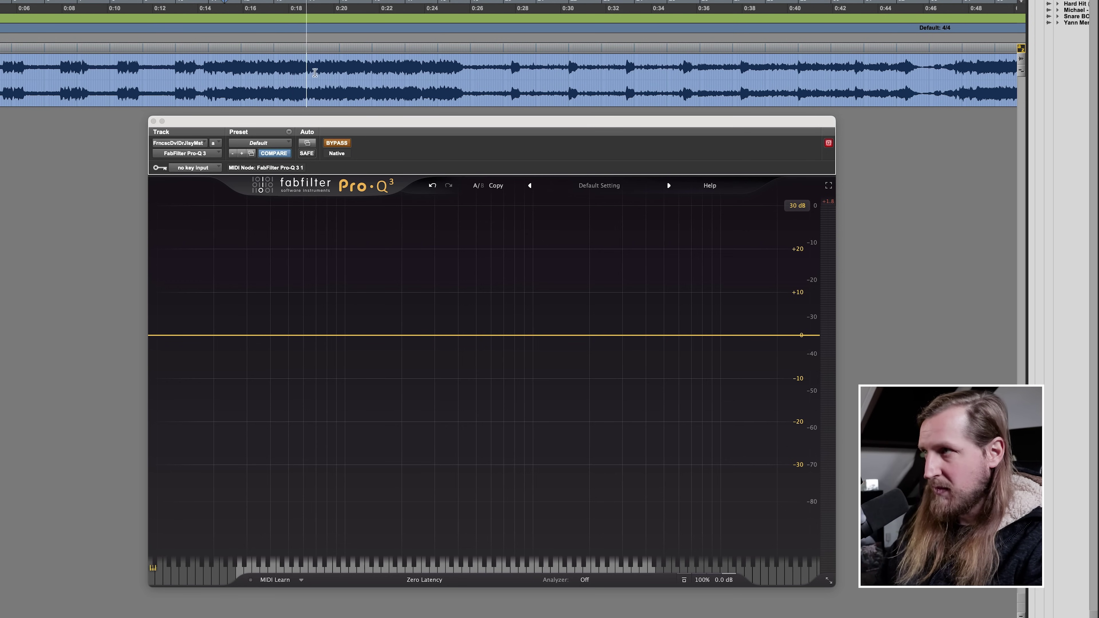
Mark the loud passage from about 0:16 to 0:24 and audition the transition into the quiet section from about 0:25.
left_click_drag(296, 72, 429, 72)
scroll(343, 73, "right", 3)
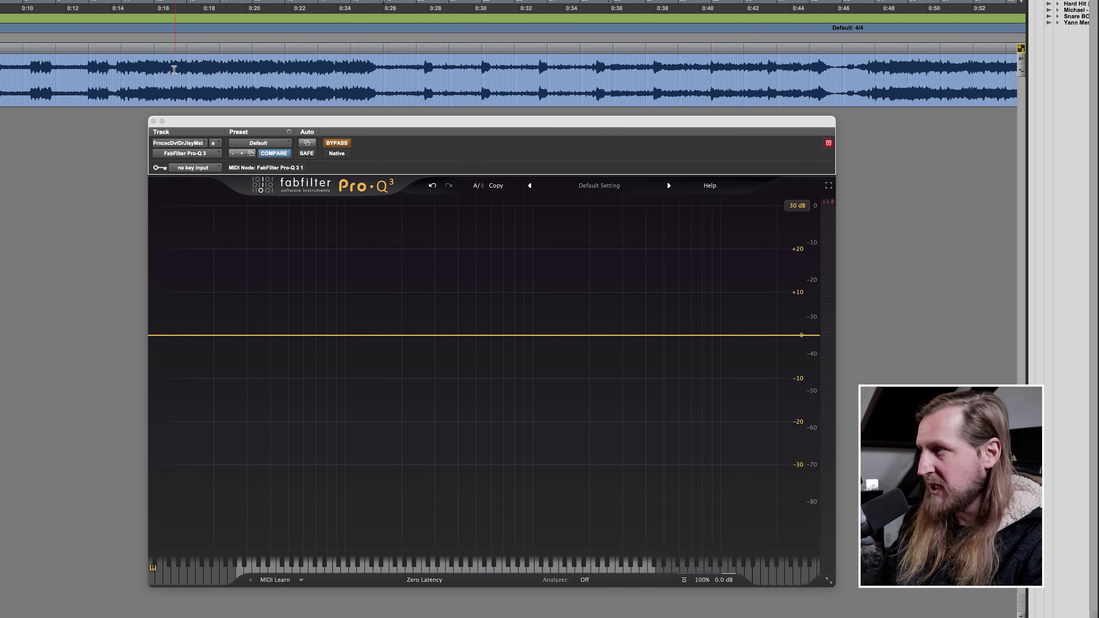
left_click_drag(175, 72, 342, 71)
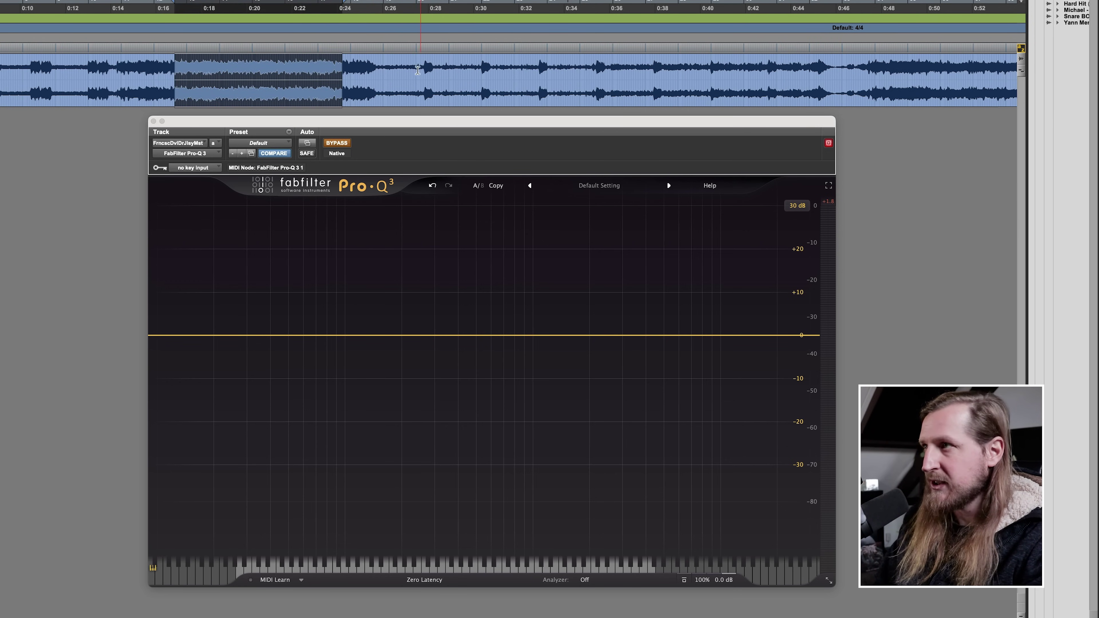
left_click(366, 72)
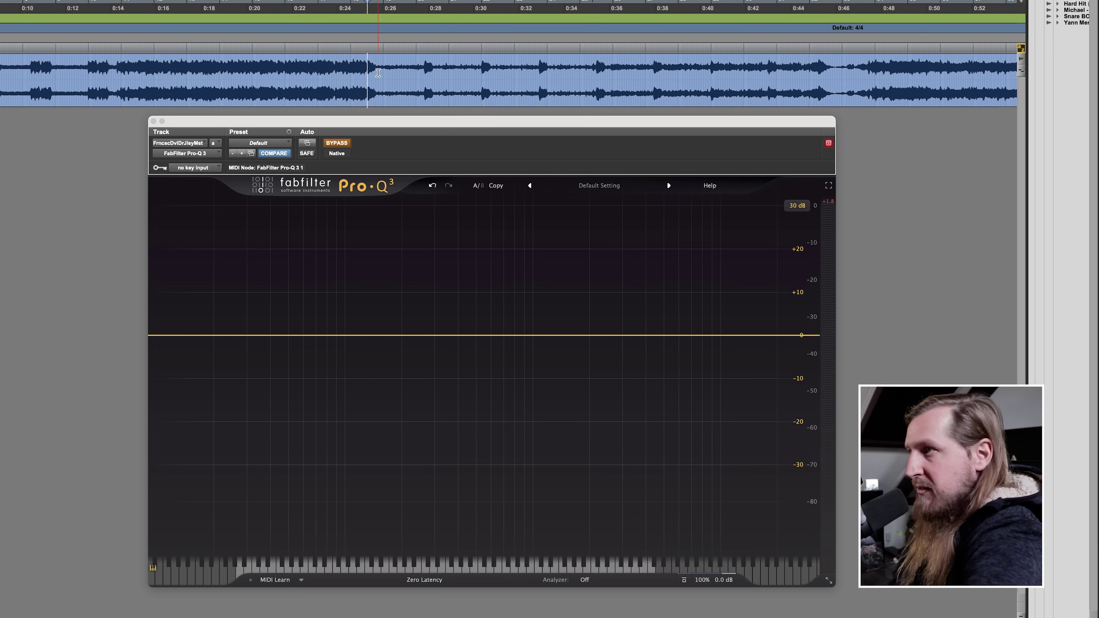
key("space")
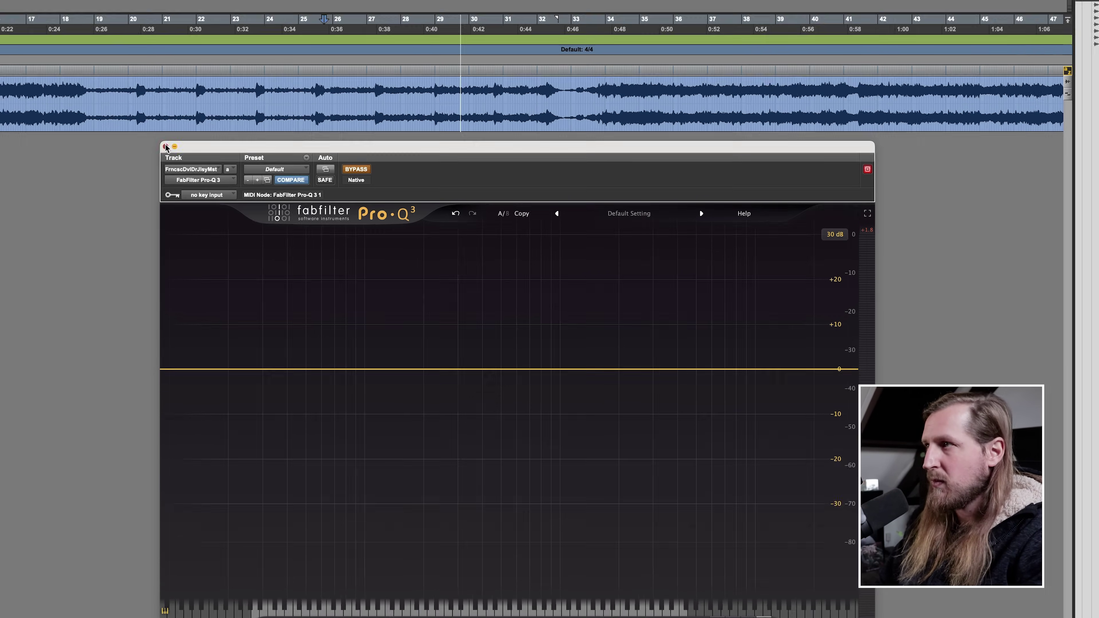
Close the Pro-Q 3 window, stop playback, and select the second loud section from about bar 33 to bar 49.
key("super+w")
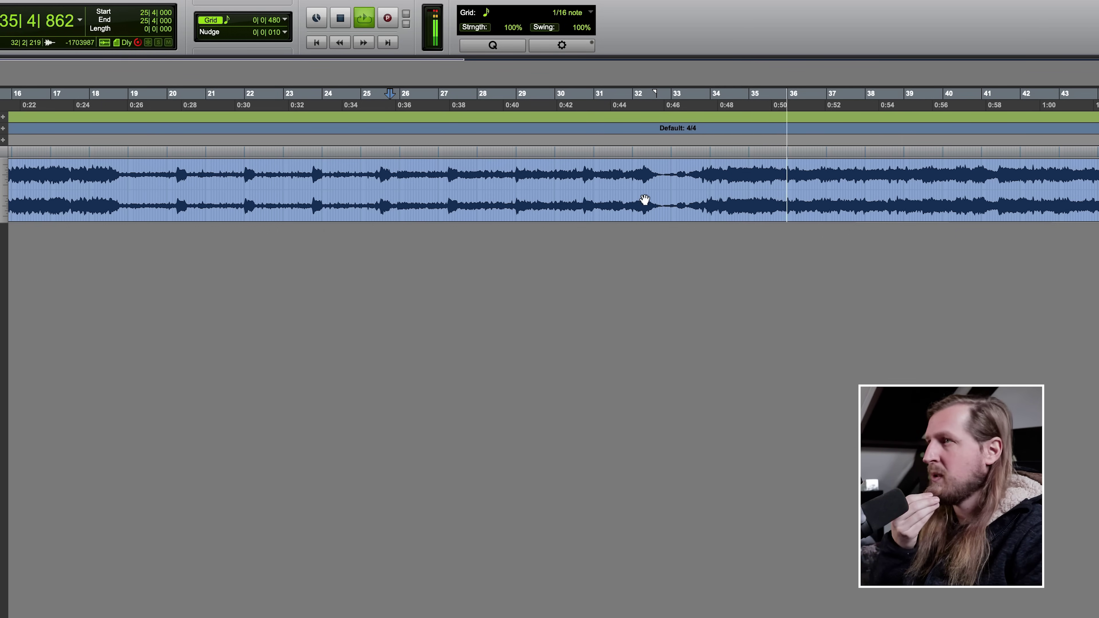
key("super+bracketleft")
key("space")
left_click_drag(646, 181, 790, 180)
left_click_drag(638, 189, 947, 190)
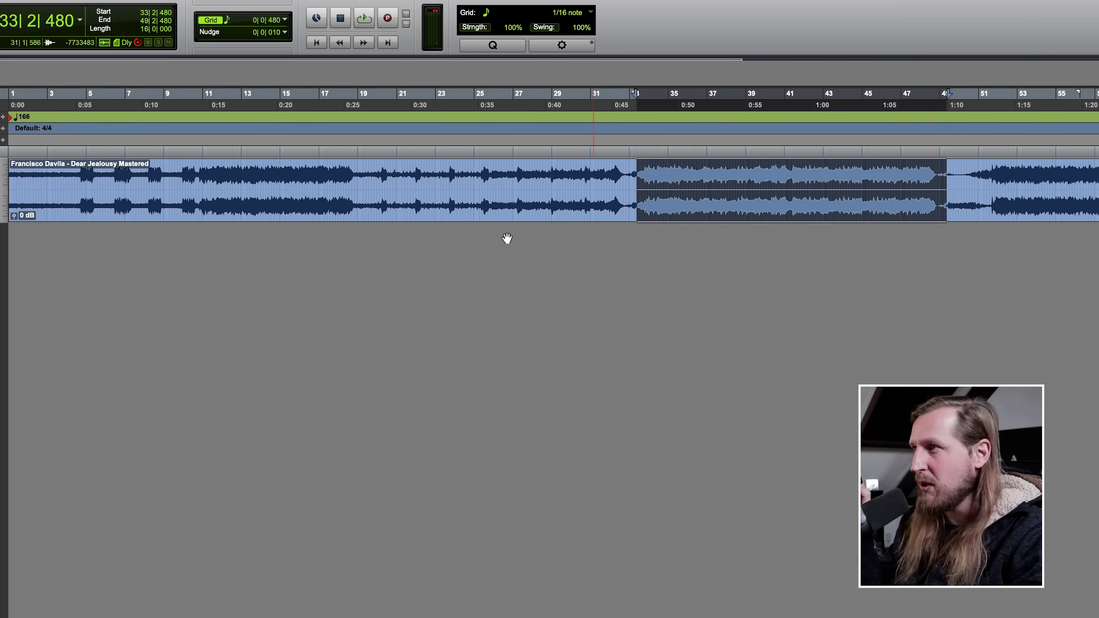
left_click_drag(352, 178, 945, 180)
scroll(767, 190, "right", 2)
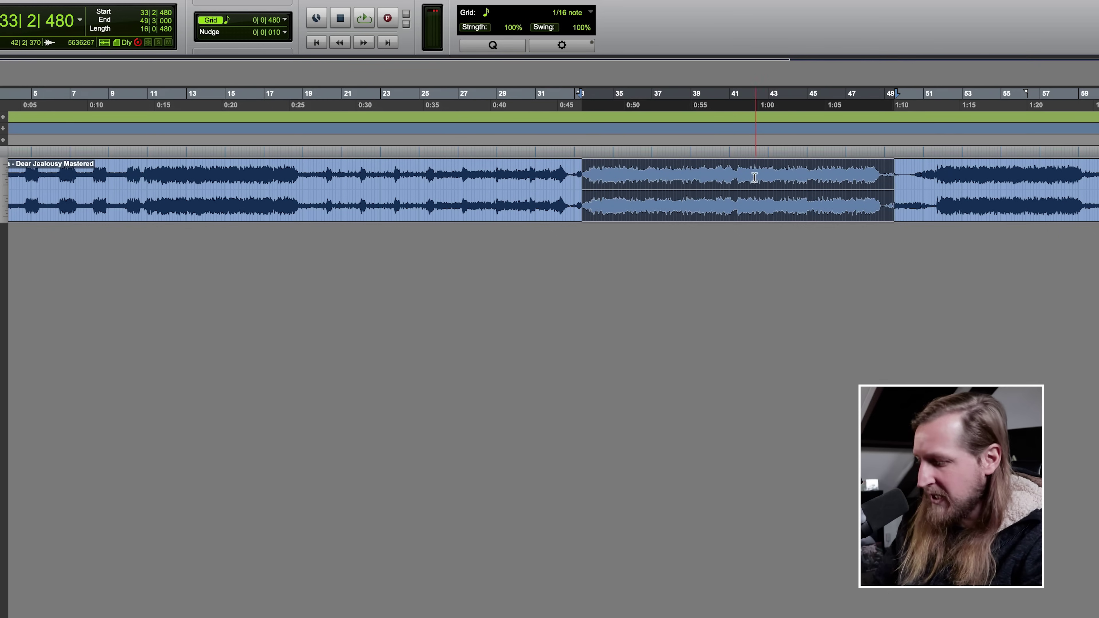
Compare the loud sections by playing the first from bar 13 and the third from bar 52.
key("r")
key("space")
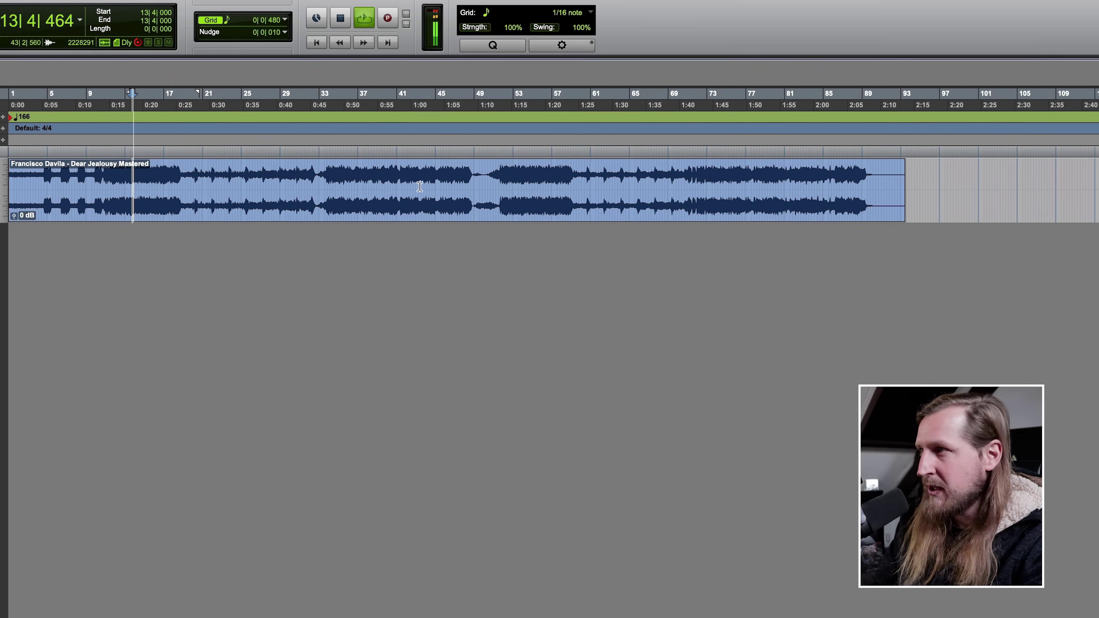
left_click(508, 176)
key("space")
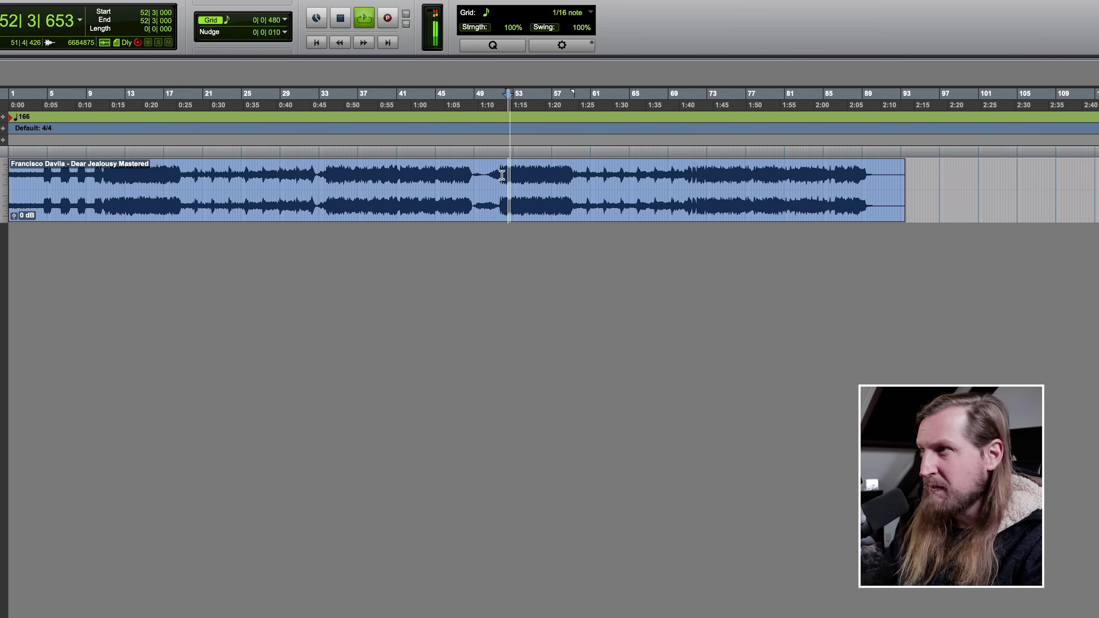
Highlight each loud section in turn, starting with bars 51 to 59 and ending with the final one from bar 71.
left_click_drag(500, 176, 573, 179)
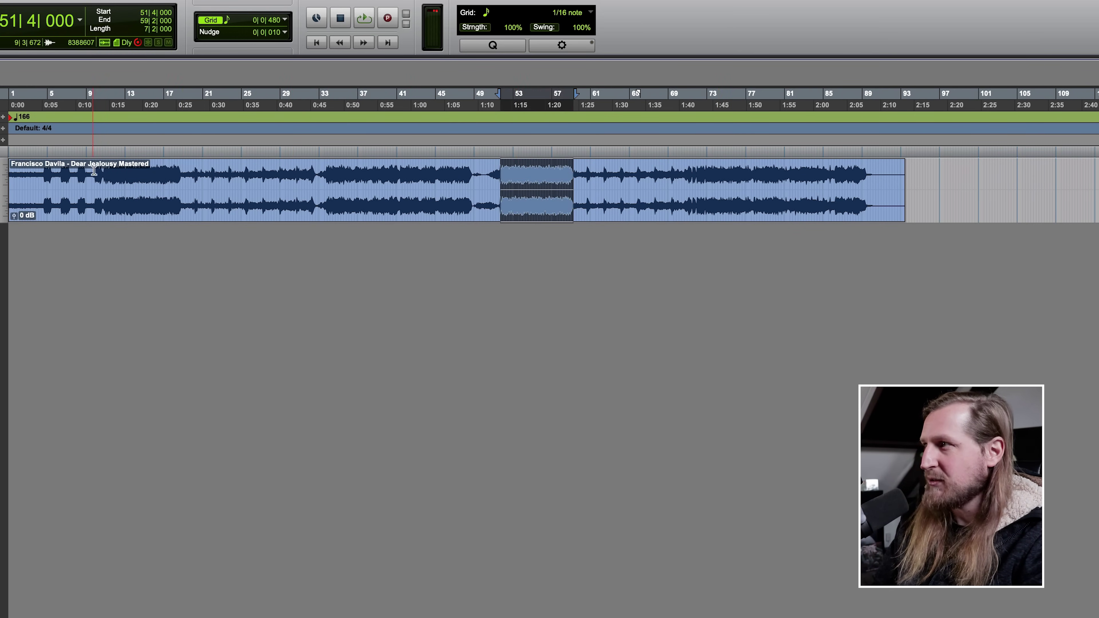
left_click_drag(106, 176, 213, 176)
left_click_drag(317, 175, 474, 177)
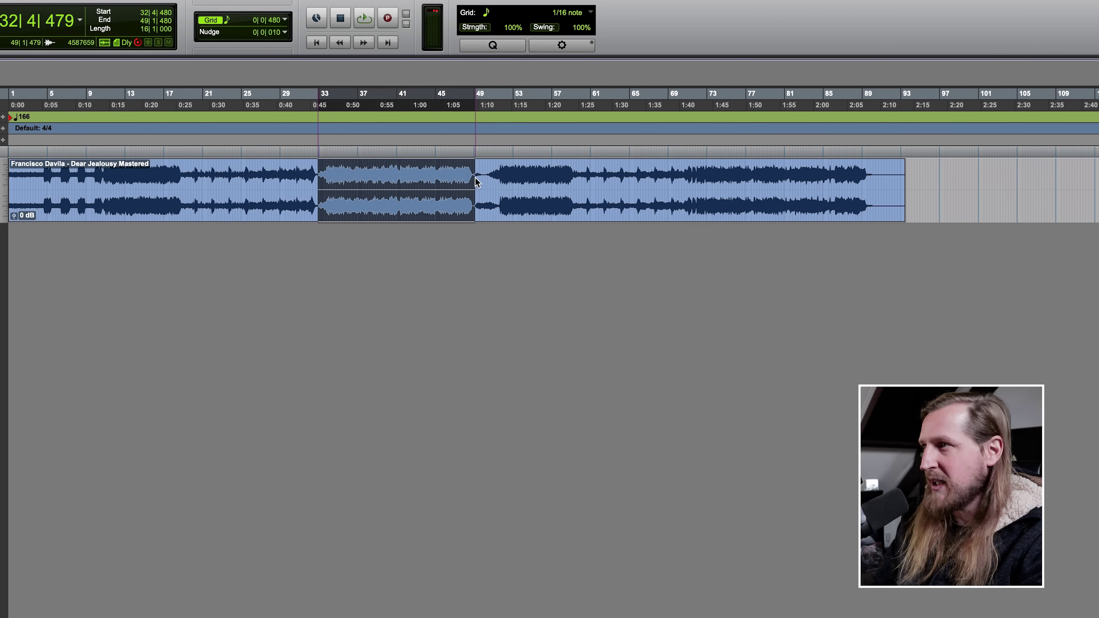
left_click_drag(691, 174, 936, 177)
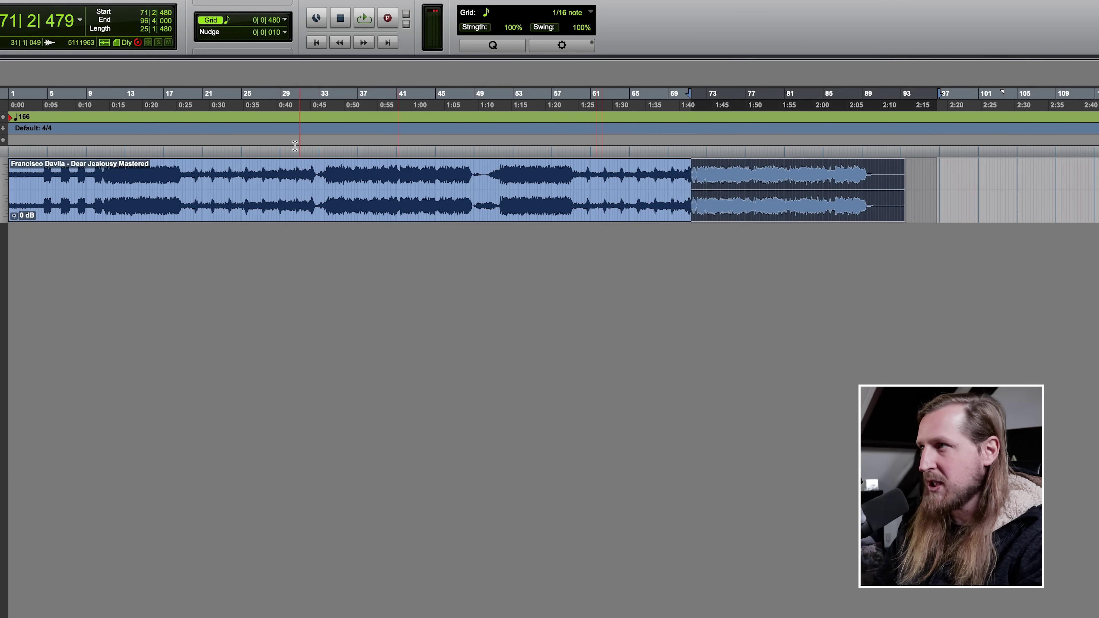
Highlight the second loud section from bar 33 to 49 and the quiet passage from bar 23 to 33.
left_click(341, 184)
scroll(293, 147, "up", 2)
left_click_drag(342, 172, 639, 179)
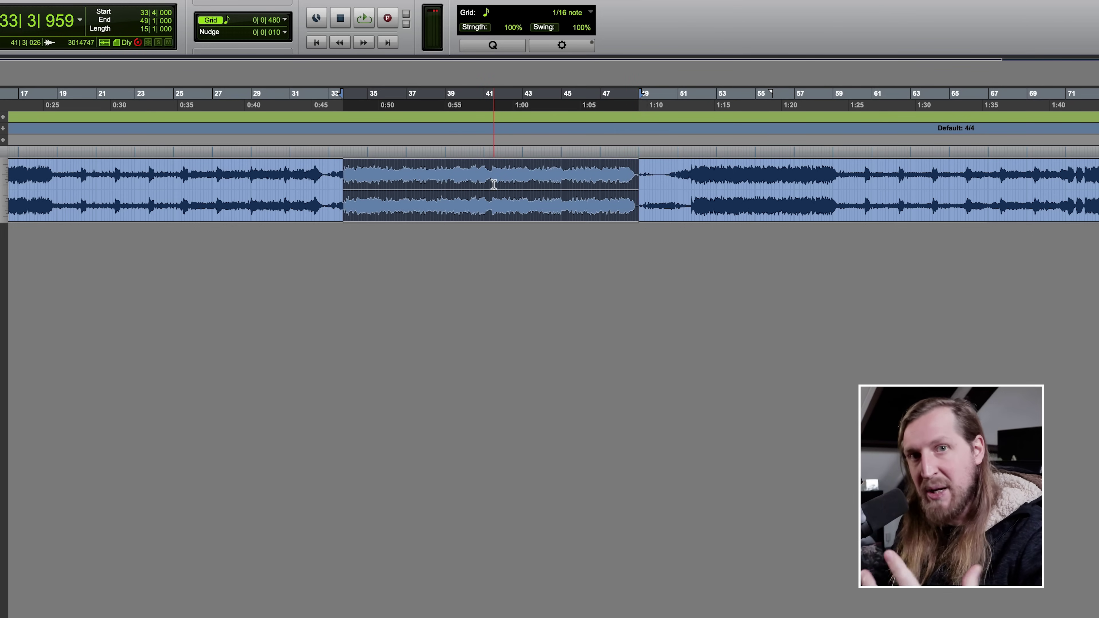
left_click_drag(137, 186, 348, 204)
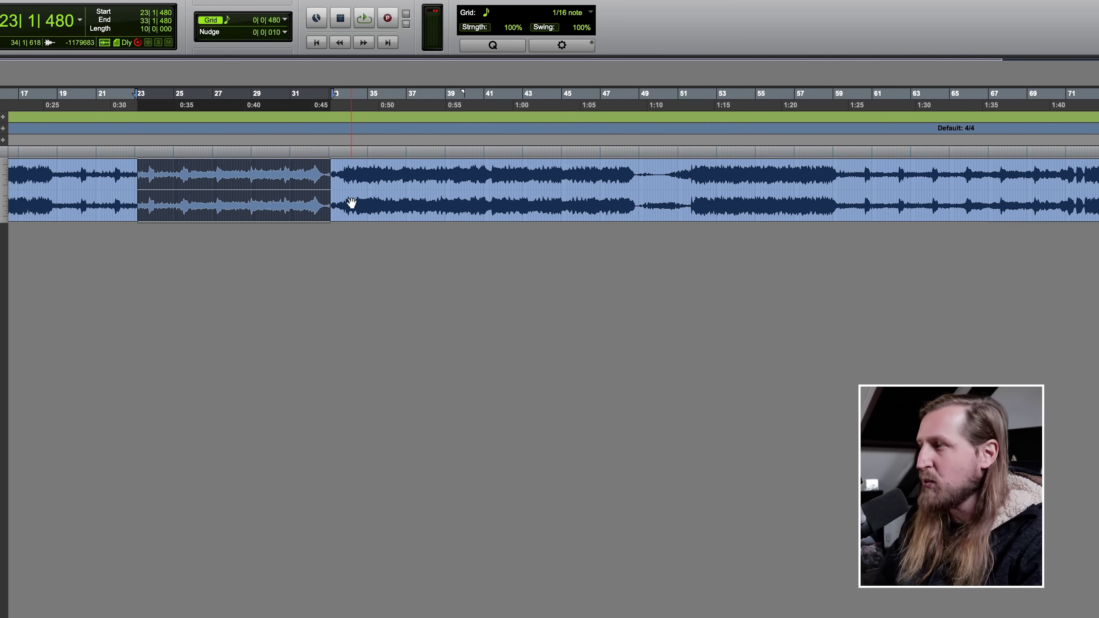
Point out the second loud section at bar 36 and audition the third loud section from bar 52.
left_click(349, 181)
left_click(398, 179)
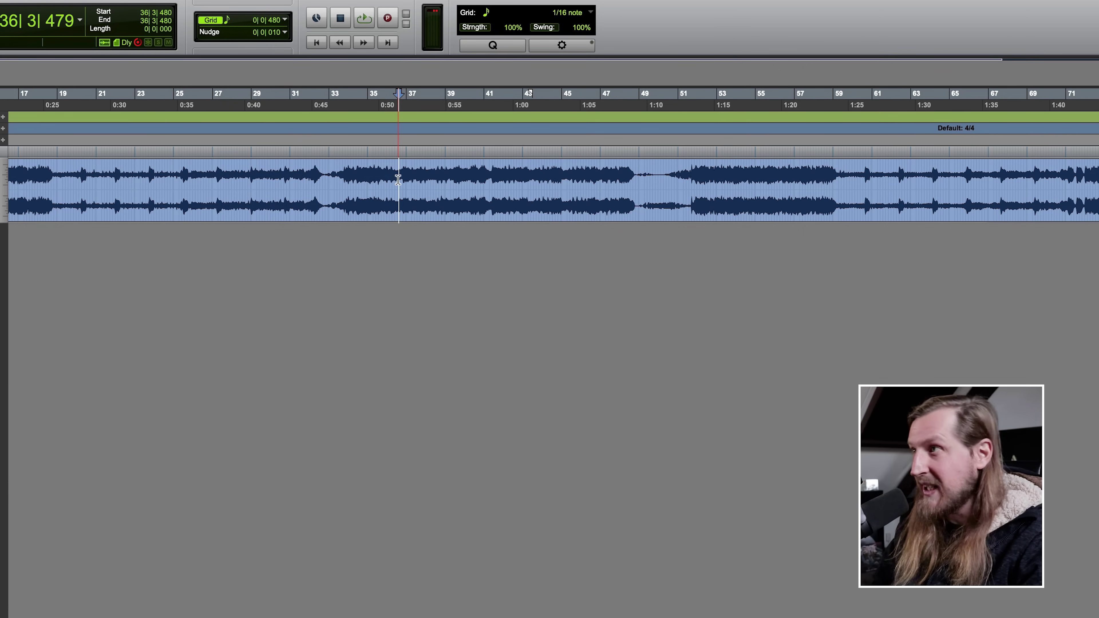
left_click(700, 175)
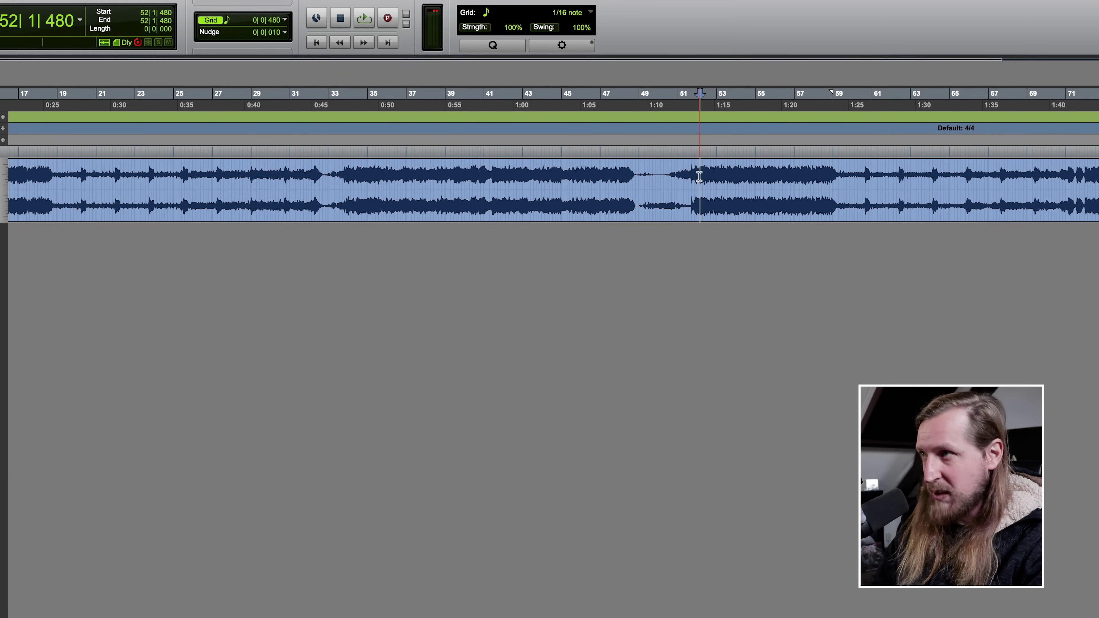
key("space")
scroll(705, 200, "left", 4)
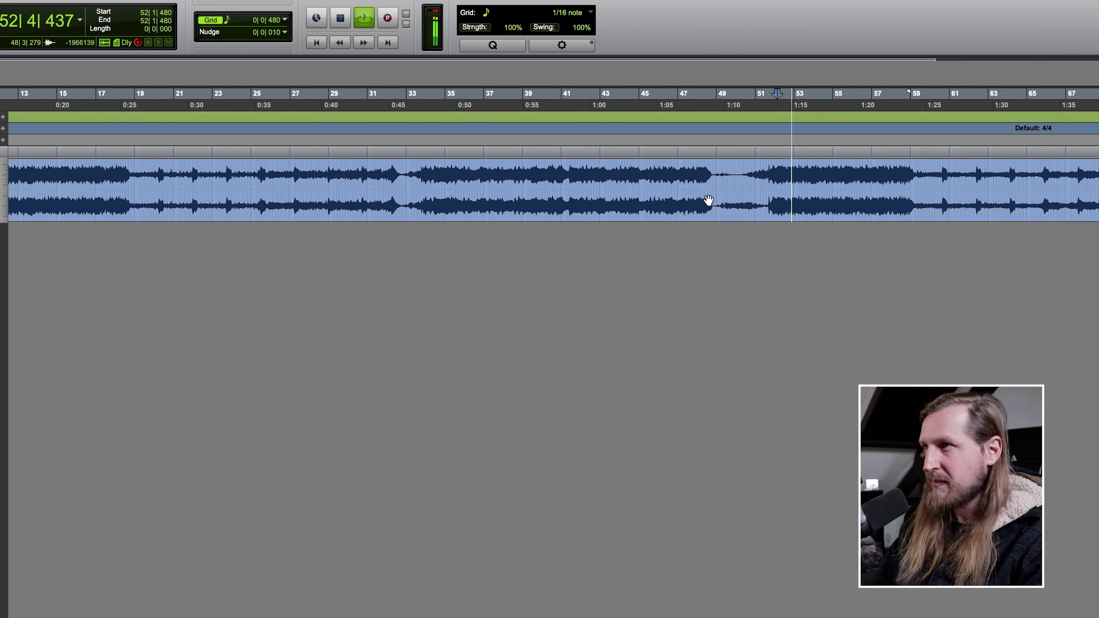
scroll(173, 201, "left", 2)
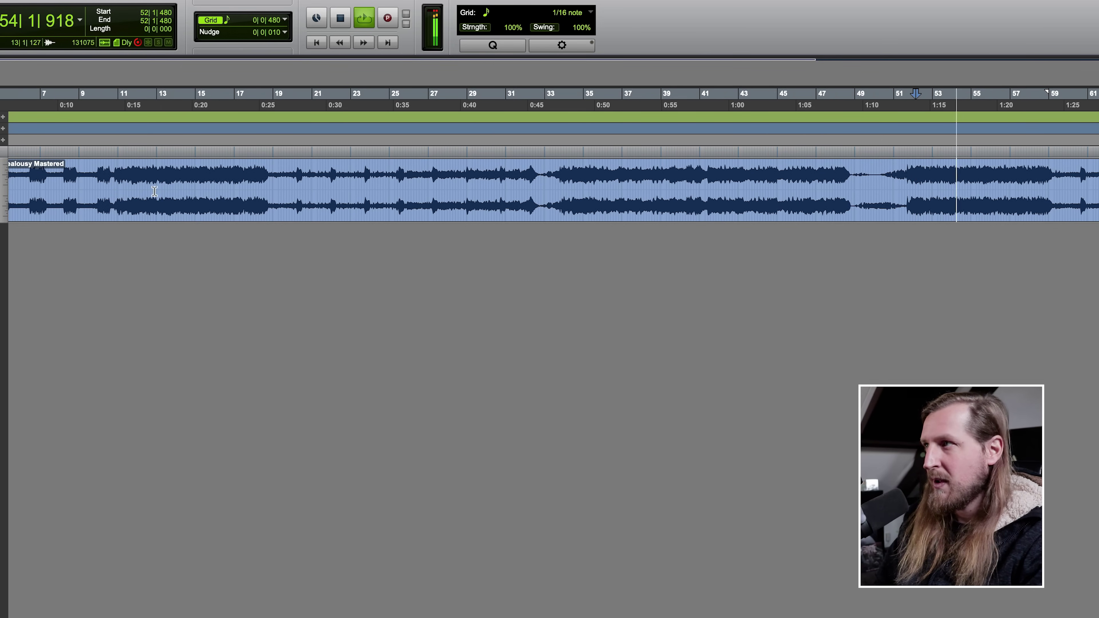
Audition the first loud section from bar 11 and the second from bar 35 for comparison.
key("space")
left_click(135, 178)
key("space")
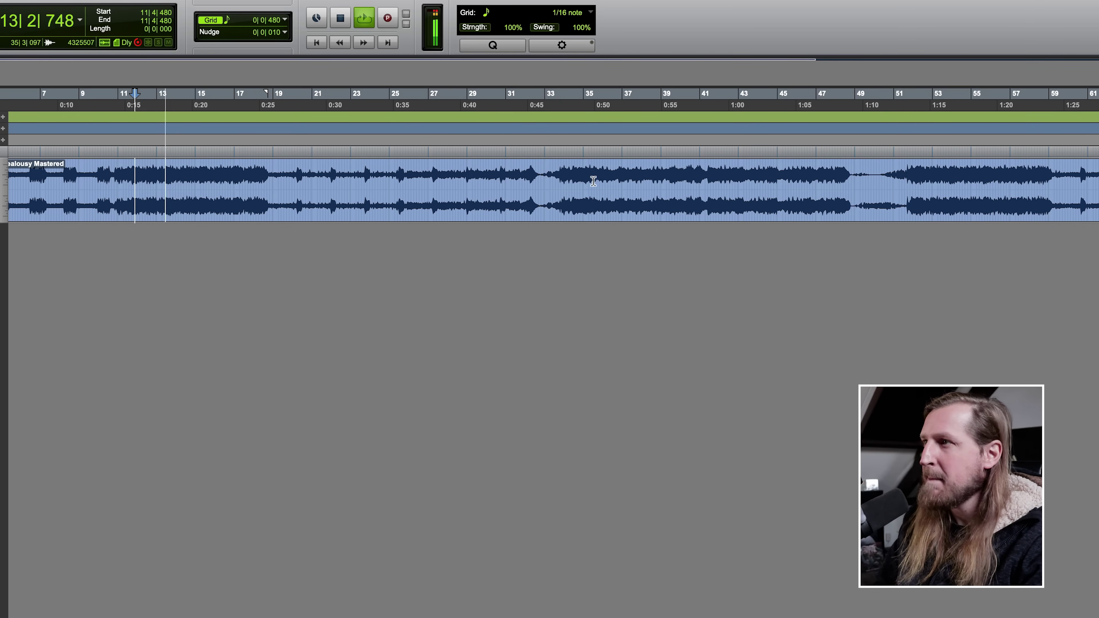
key("space")
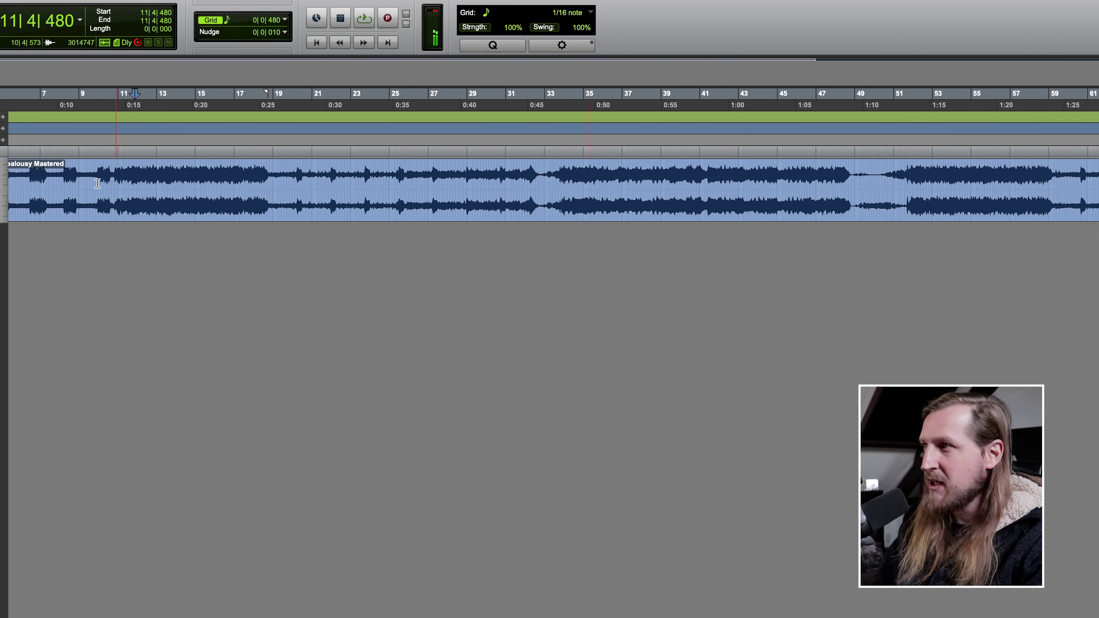
left_click(595, 178)
key("space")
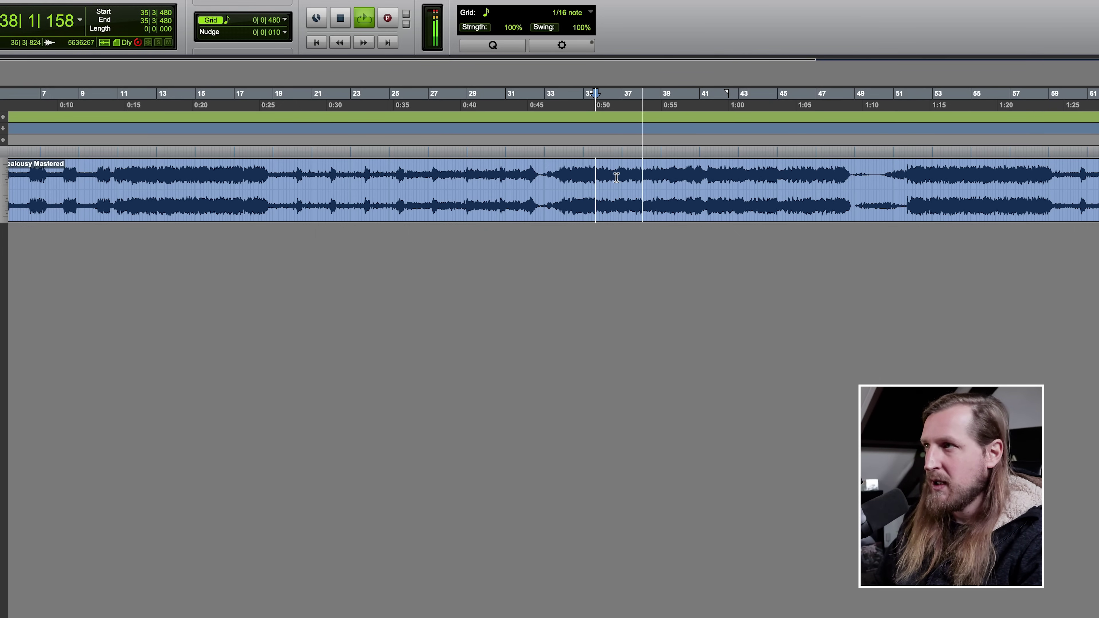
Stop playback, highlight the second loud section from bar 35 to 44, and place the playback start near its entrance in bar 33.
key("space")
left_click_drag(604, 180, 756, 182)
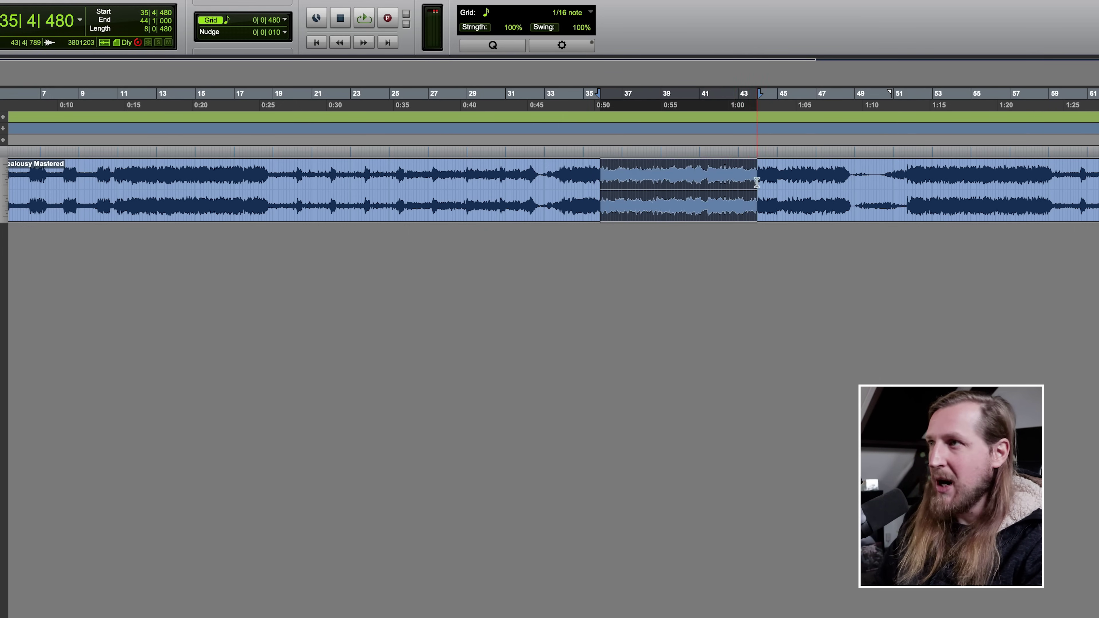
key("super+bracketright")
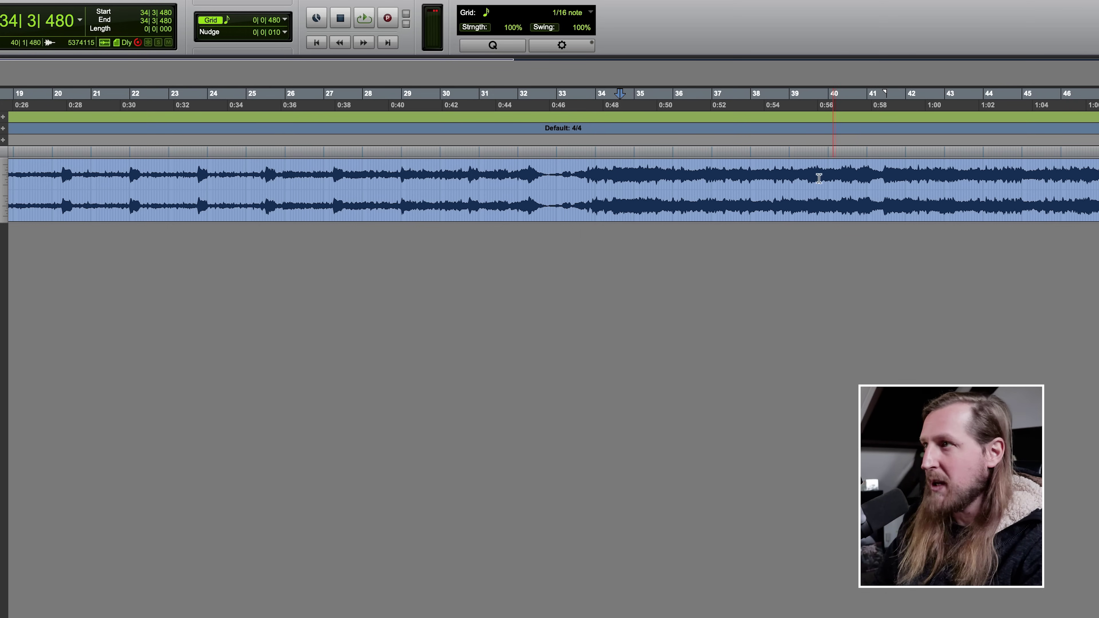
left_click_drag(988, 175, 596, 173)
scroll(558, 171, "right", 2)
left_click(559, 170)
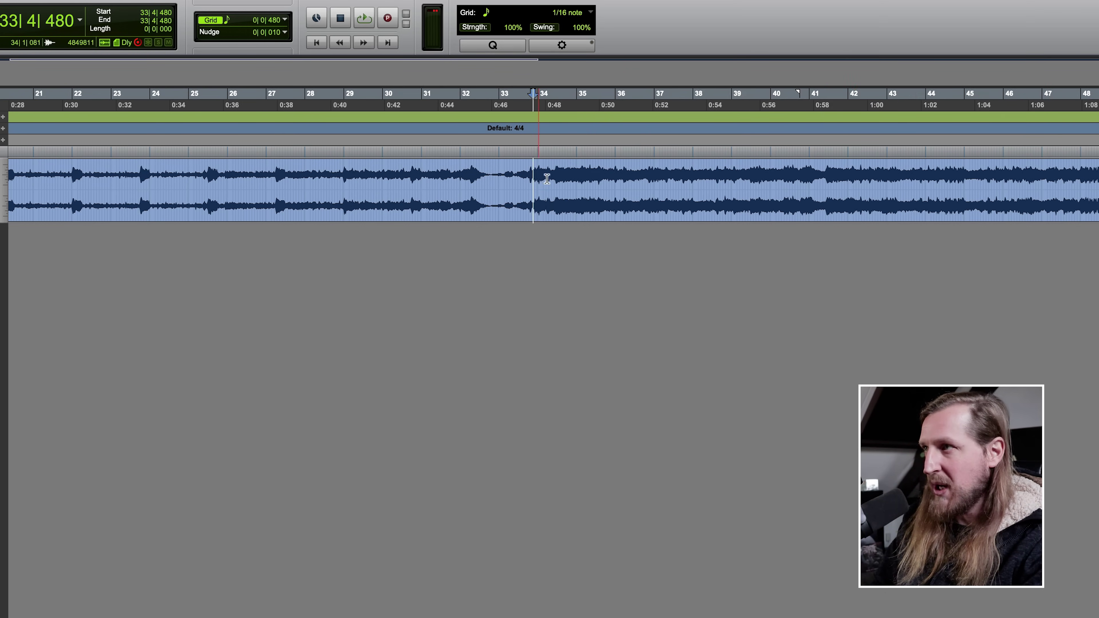
scroll(559, 171, "right", 6)
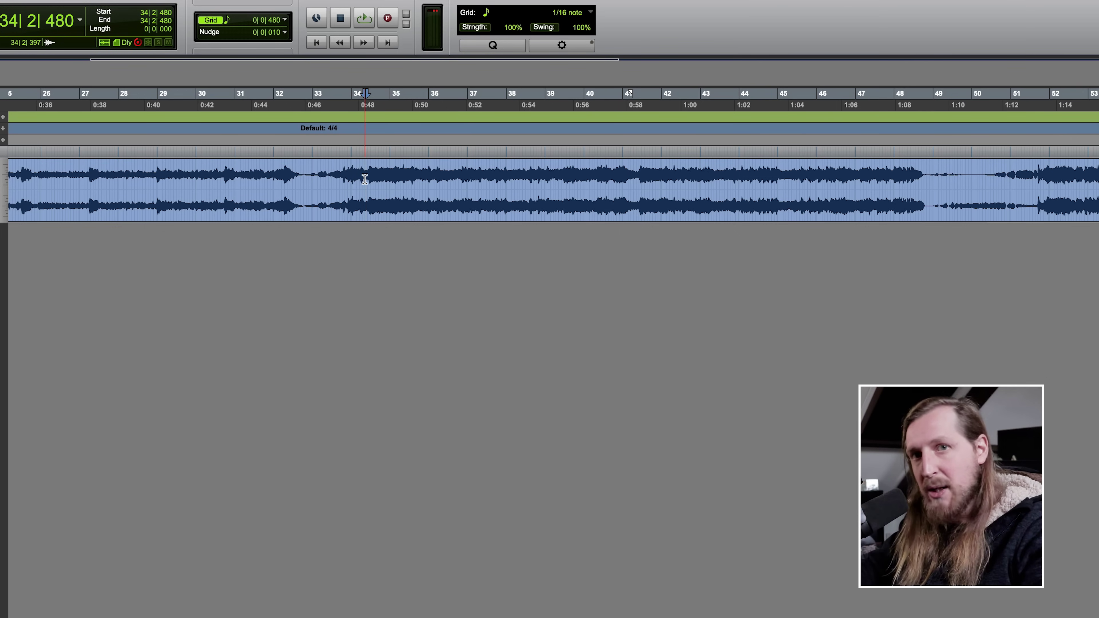
Audition the second loud section from bar 34, and play it again from the end of bar 35.
key("space")
key("t")
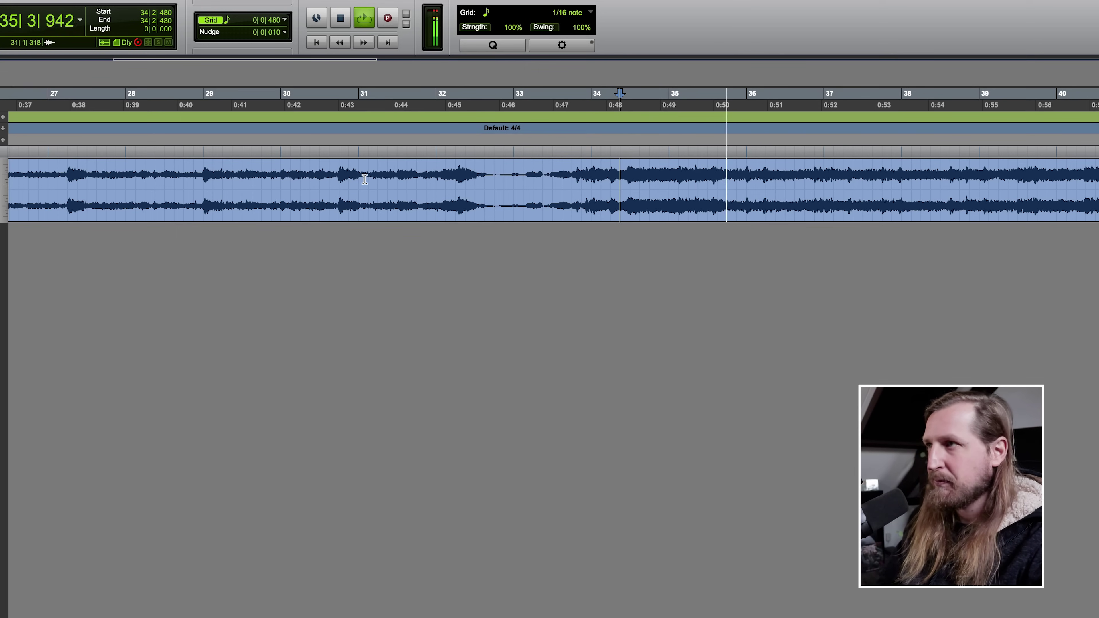
key("space")
left_click_drag(717, 177, 920, 177)
left_click(726, 177)
left_click(731, 178)
key("space")
key("r")
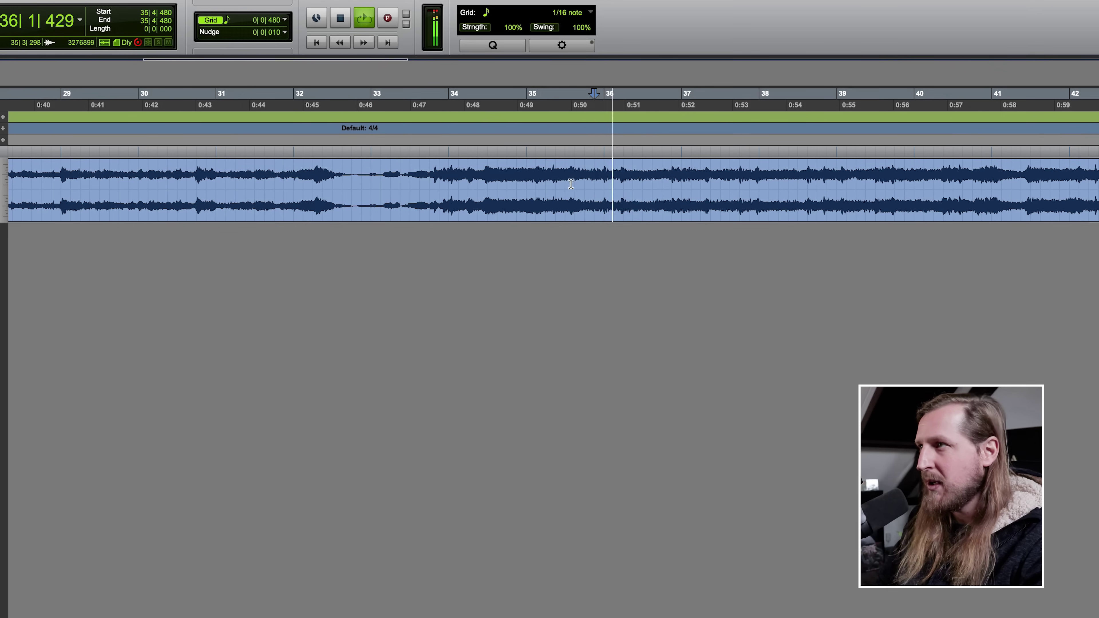
Stop playback, mark a passage around bars 35 and 36, and audition the third loud section from bar 52.
key("space")
left_click_drag(569, 175, 674, 180)
key("r")
left_click(821, 178)
key("space")
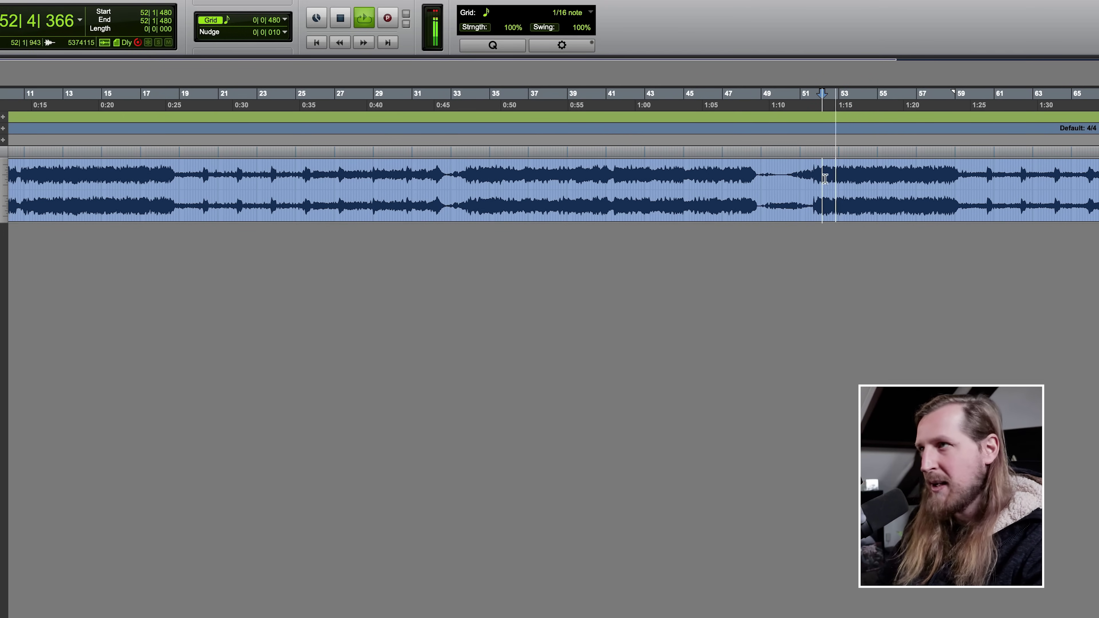
Stop playback and highlight bars 52 to 57 of the third loud section and bars 34 to 41 of the second.
key("space")
left_click_drag(819, 177, 924, 195)
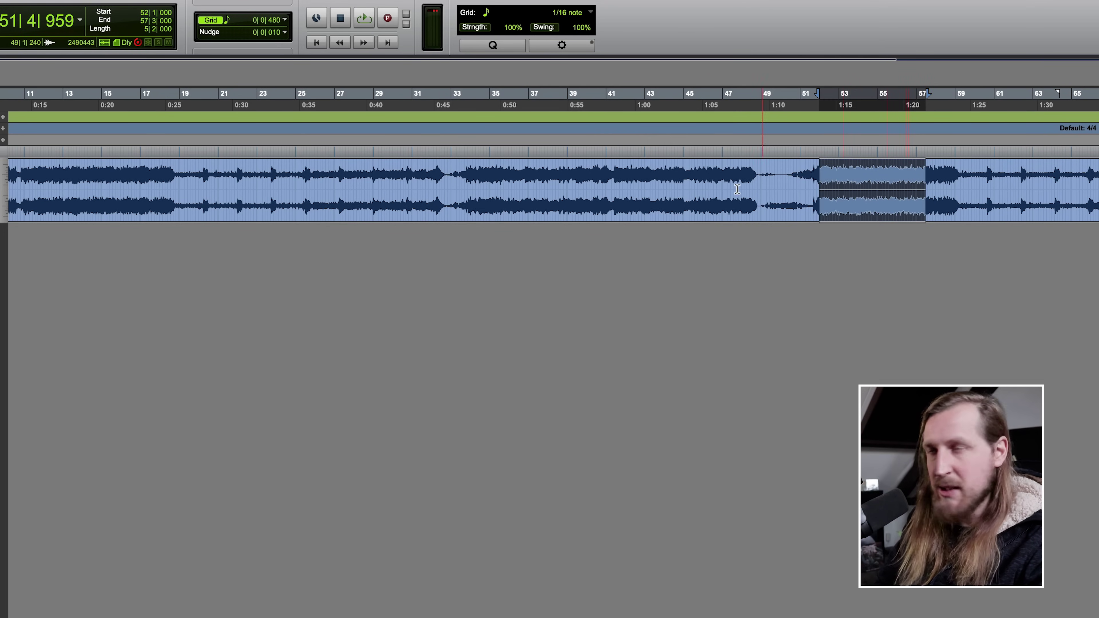
left_click_drag(483, 180, 610, 188)
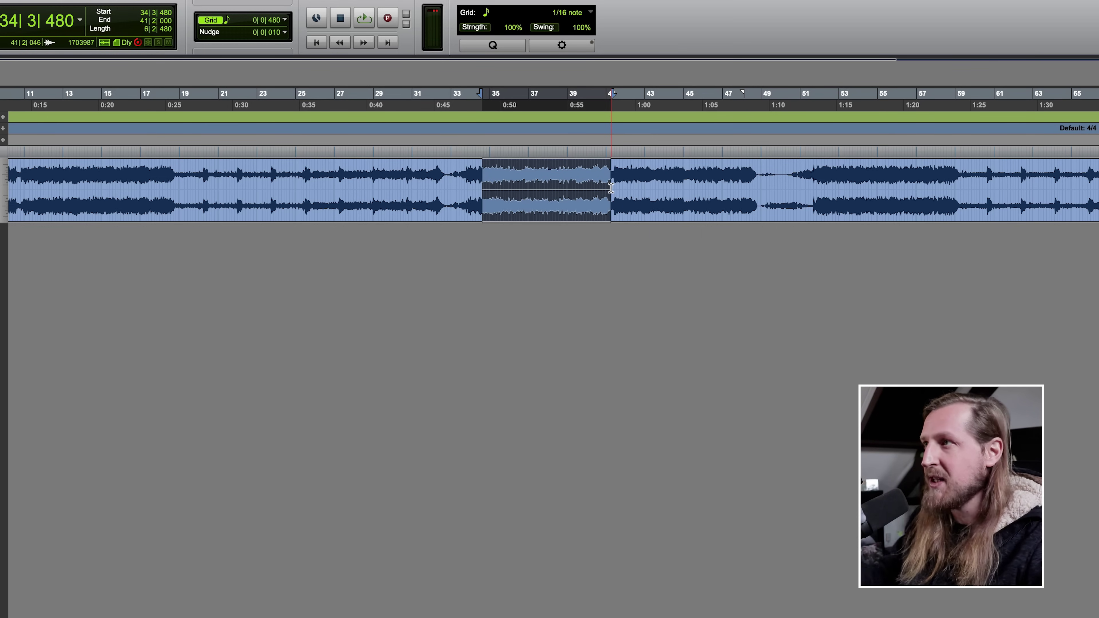
Mark the opening of the second loud section and play it closely from bar 34.
left_click(477, 178)
key("ctrl+]")
left_click_drag(621, 175, 764, 175)
left_click(626, 175)
key("space")
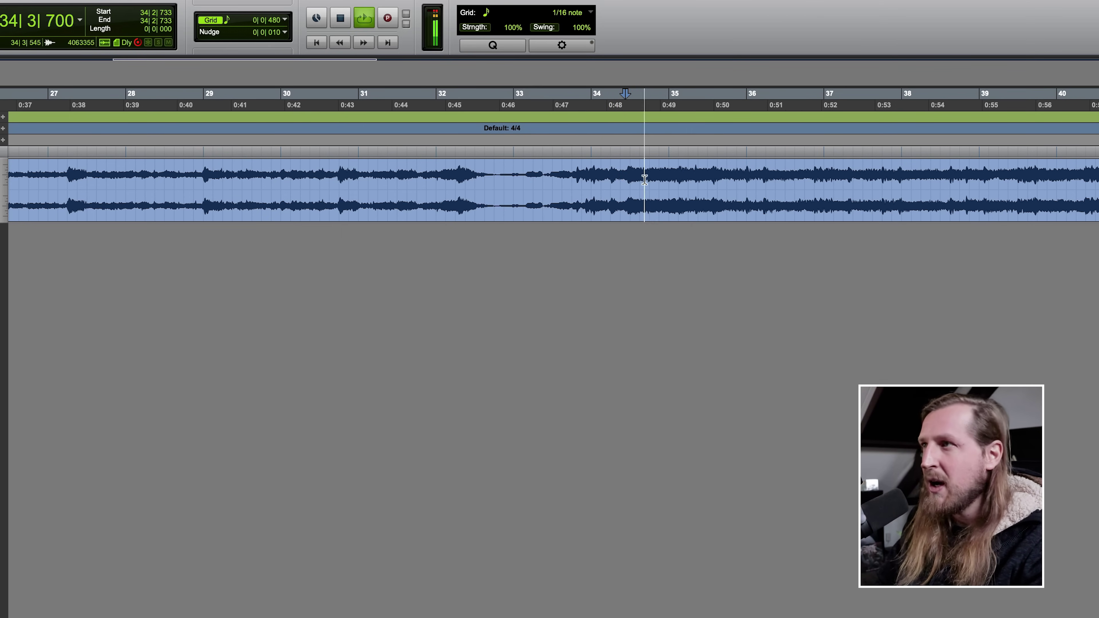
scroll(656, 182, "right", 3)
Audition the second loud section from bar 35 and select the passage from bar 35 to bar 39.
key("super+[")
left_click(592, 181)
key("space")
key("space")
left_click(750, 182, "shift")
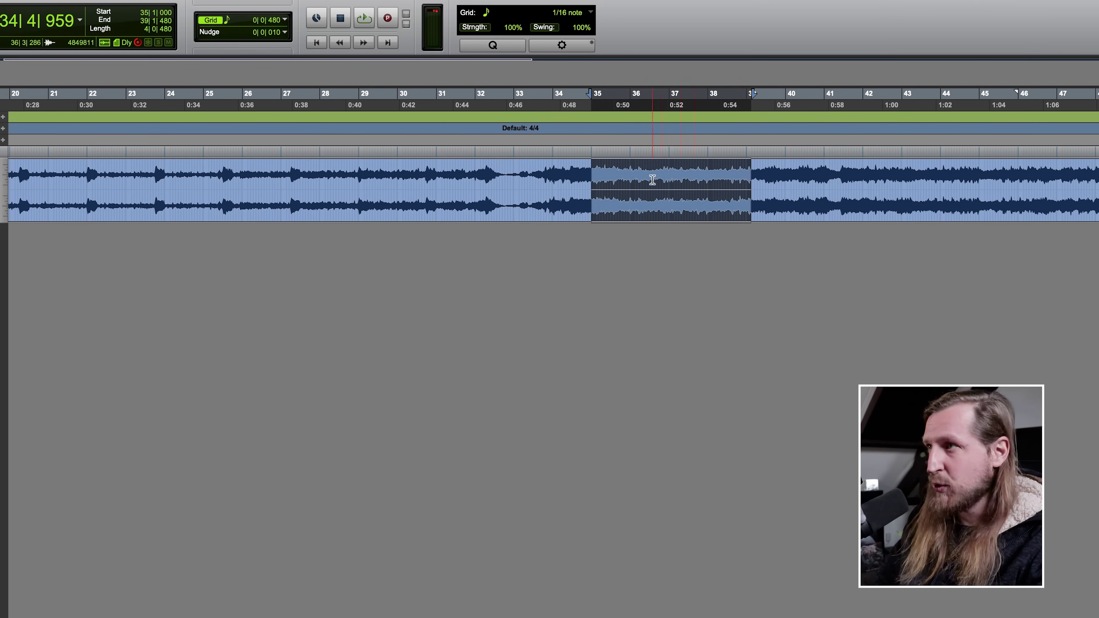
Take Pro-Q 3 out of bypass and add a bell band of about +1.9 dB near 1311 Hz.
left_click(651, 180)
left_click(620, 181)
key("super+]")
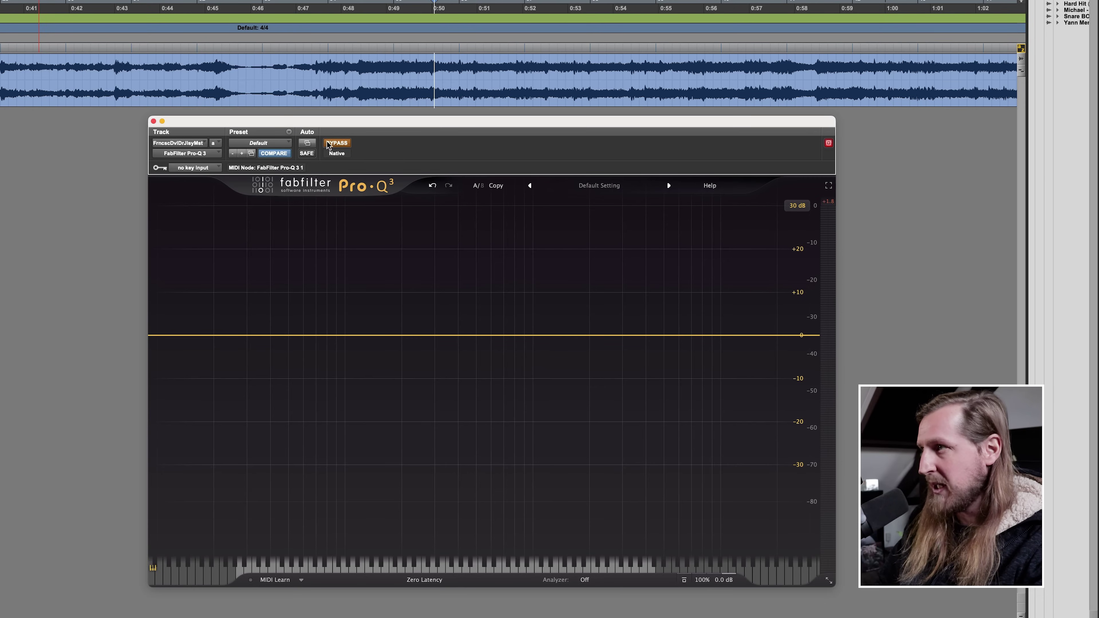
left_click(330, 144)
left_click_drag(550, 334, 554, 328)
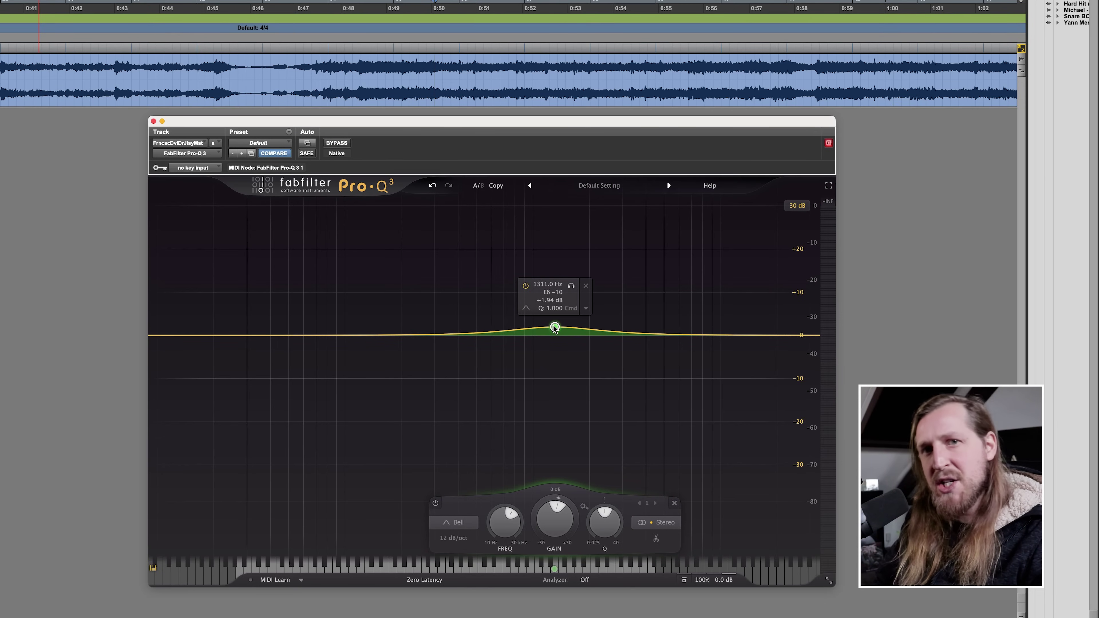
Set the bell band's stereo placement to Mid, raise it to about +4.2 dB, and bring its gain back to around 0 dB.
left_click(586, 308)
mouse_move(640, 392)
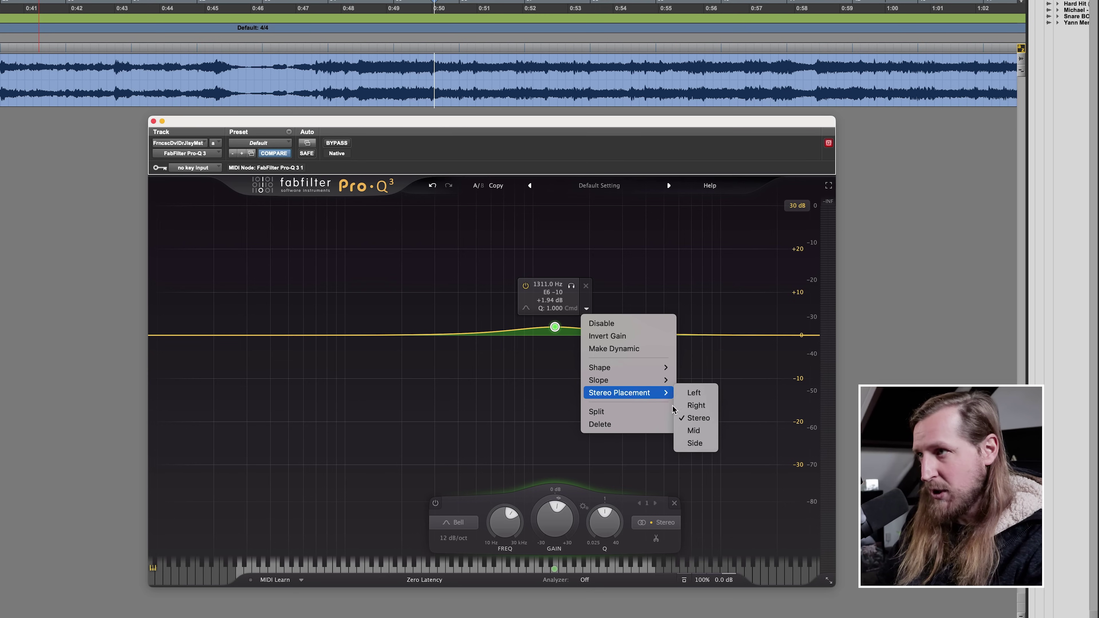
left_click(693, 430)
left_click_drag(554, 328, 560, 332)
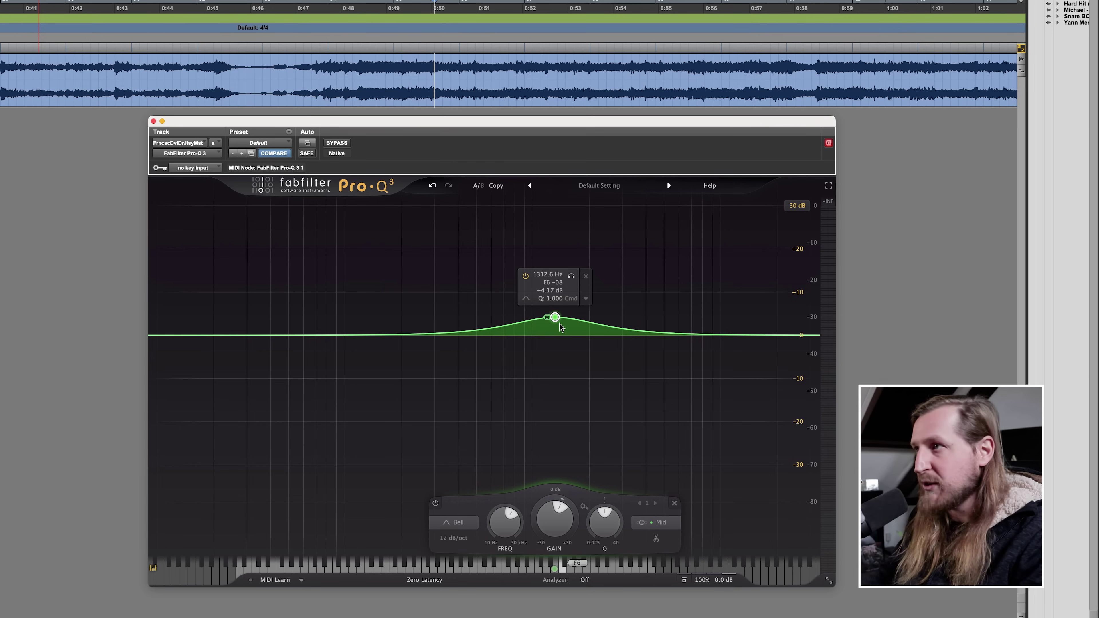
left_click_drag(555, 319, 530, 337)
Select and audition the passage from about 0:50 to 0:52, boosting the Mid band to about +8.25 dB near 1238 Hz.
left_click_drag(428, 90, 548, 90)
key("space")
left_click_drag(525, 339, 532, 338)
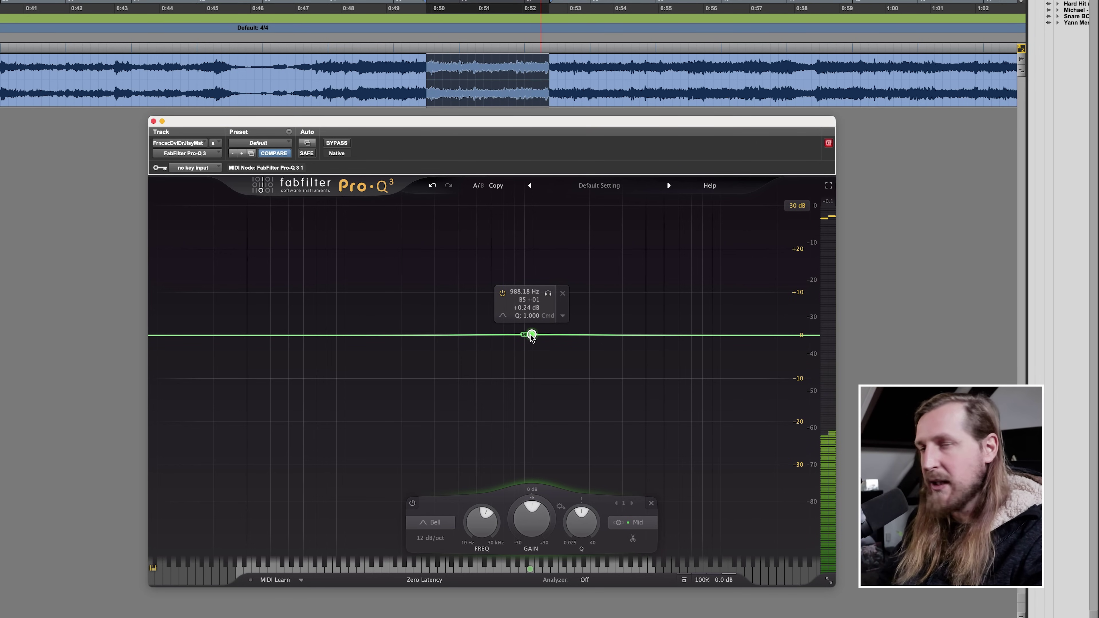
key("space")
left_click_drag(531, 337, 550, 300)
key("space")
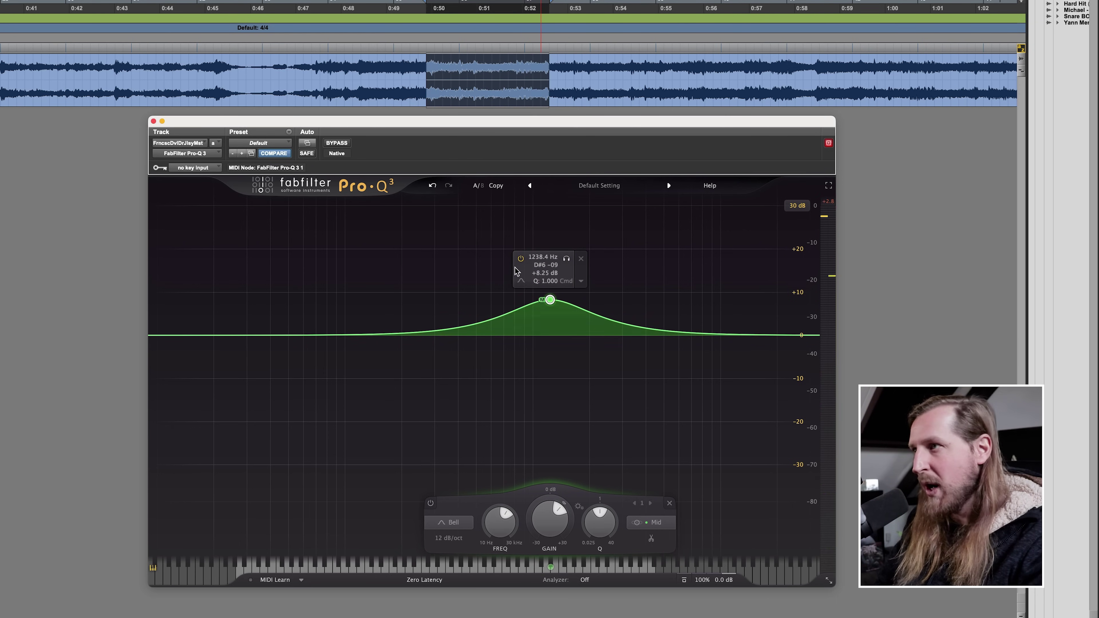
Audition the song while shifting the mid bell band to about 1364.5 Hz with a gain of +7.18 dB.
key("space")
left_click_drag(550, 300, 555, 307)
key("space")
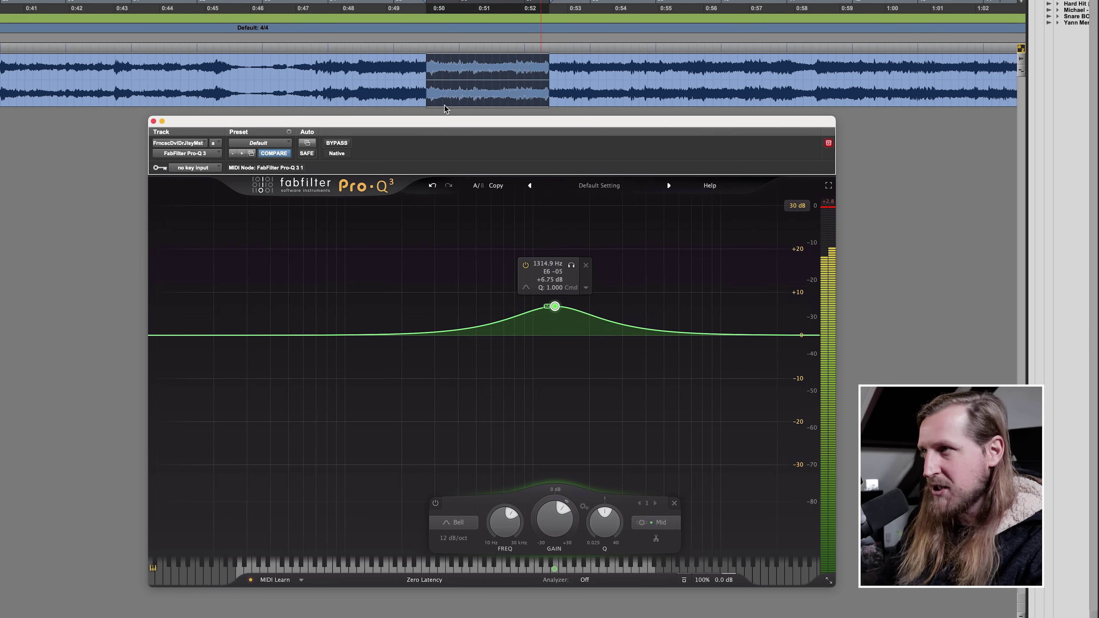
left_click(419, 69)
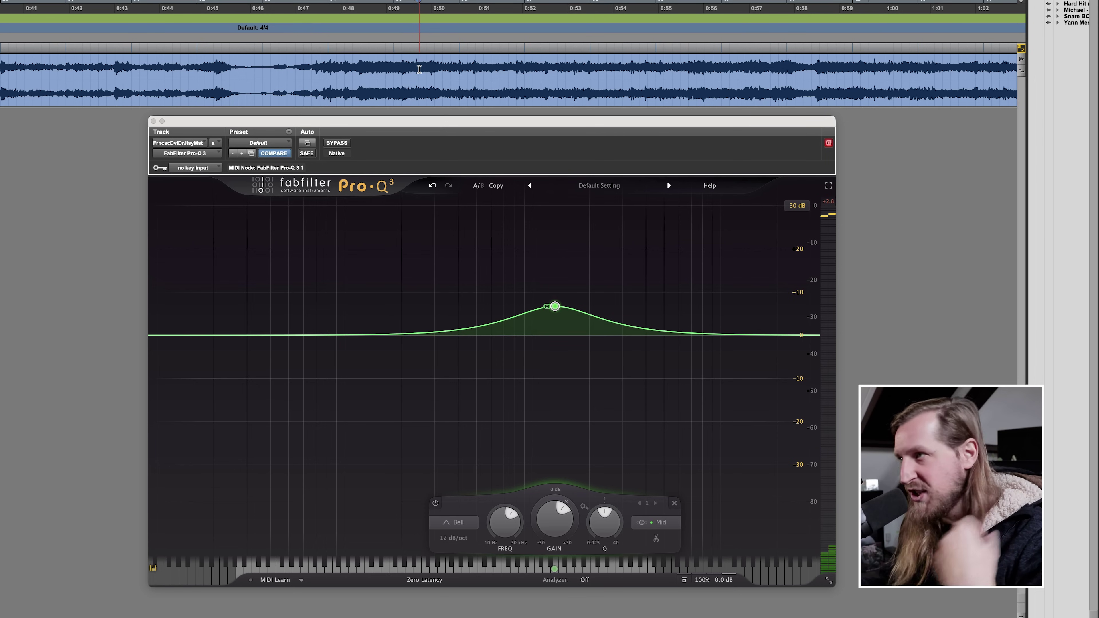
key("space")
left_click_drag(554, 306, 558, 304)
key("space")
Disable the mid bell band, listen to the song without it, and delete the band.
left_click(529, 263)
key("space")
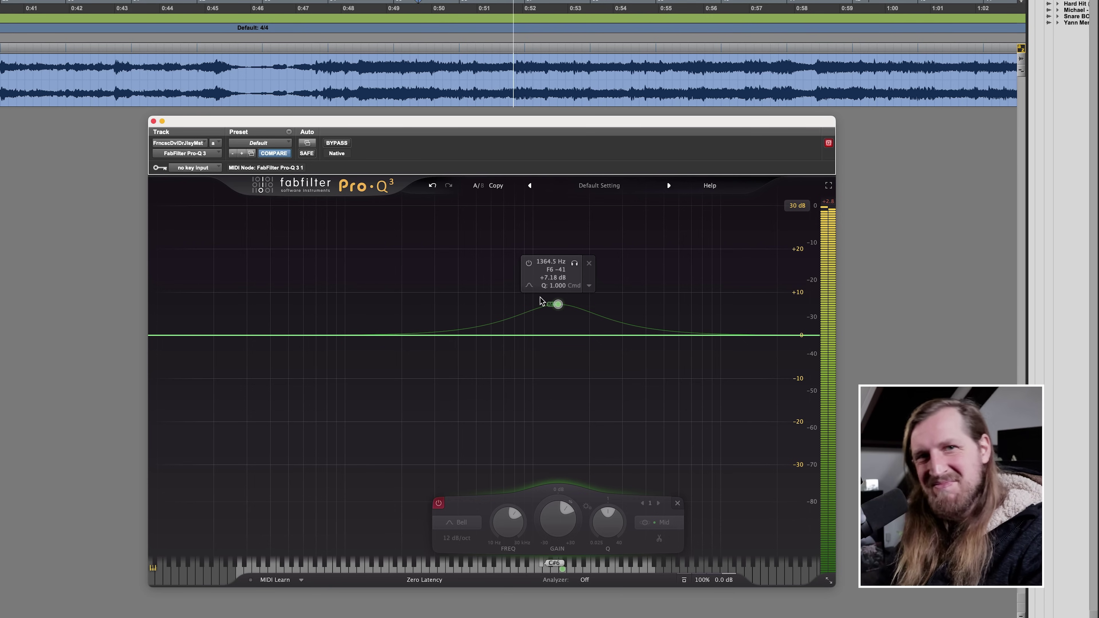
key("space")
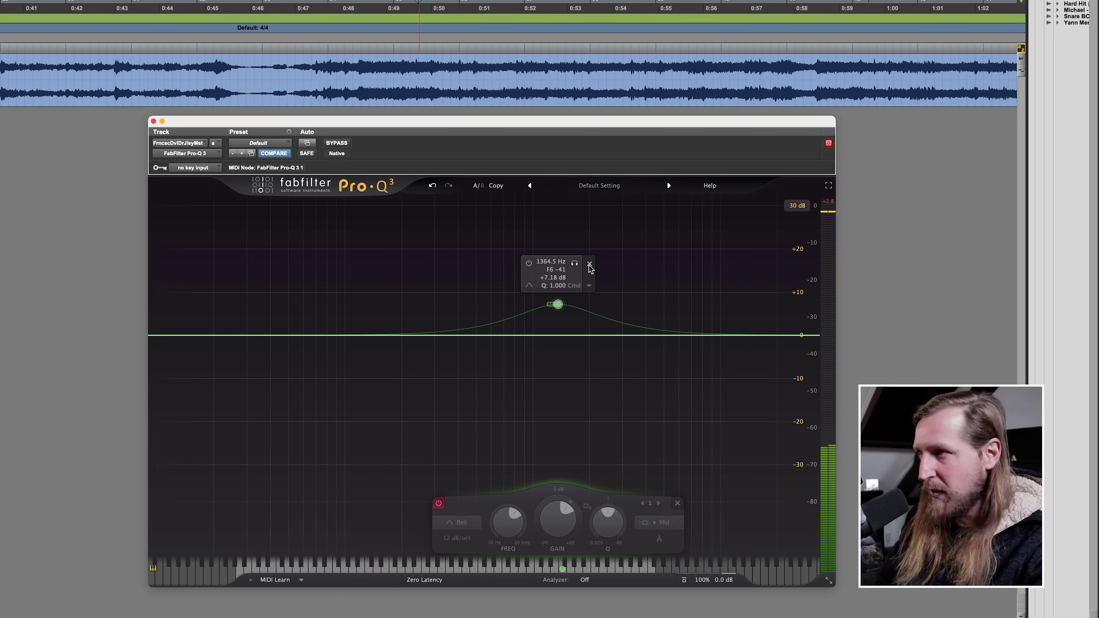
left_click(589, 264)
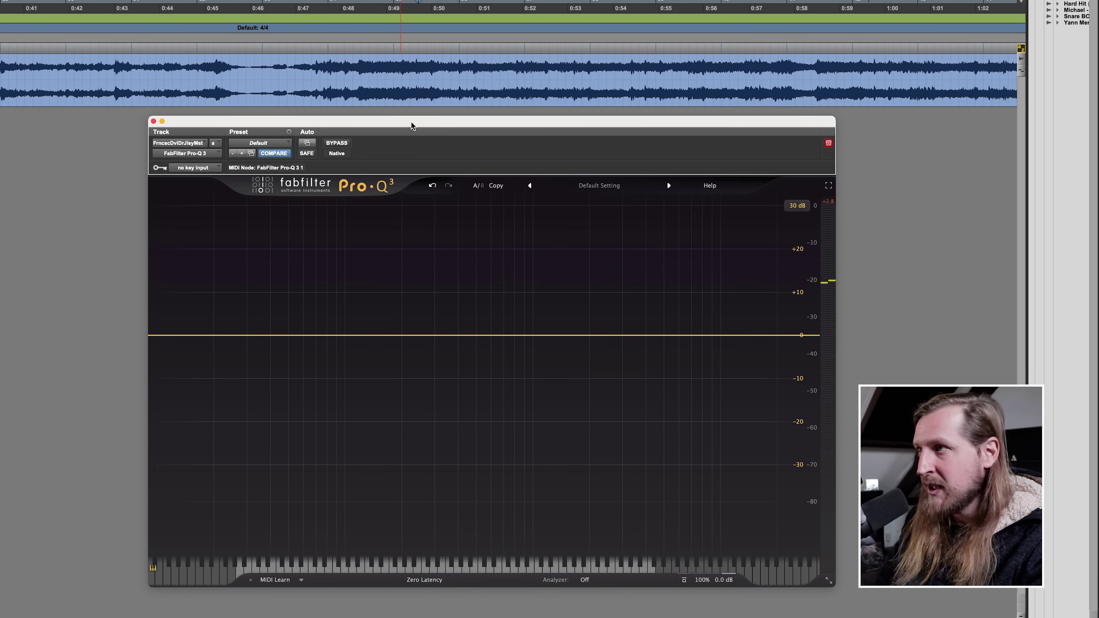
Play the mastered song from about 0:48 to hear the loud section without any EQ band.
left_click_drag(412, 122, 409, 124)
left_click(395, 77)
key("r")
key("space")
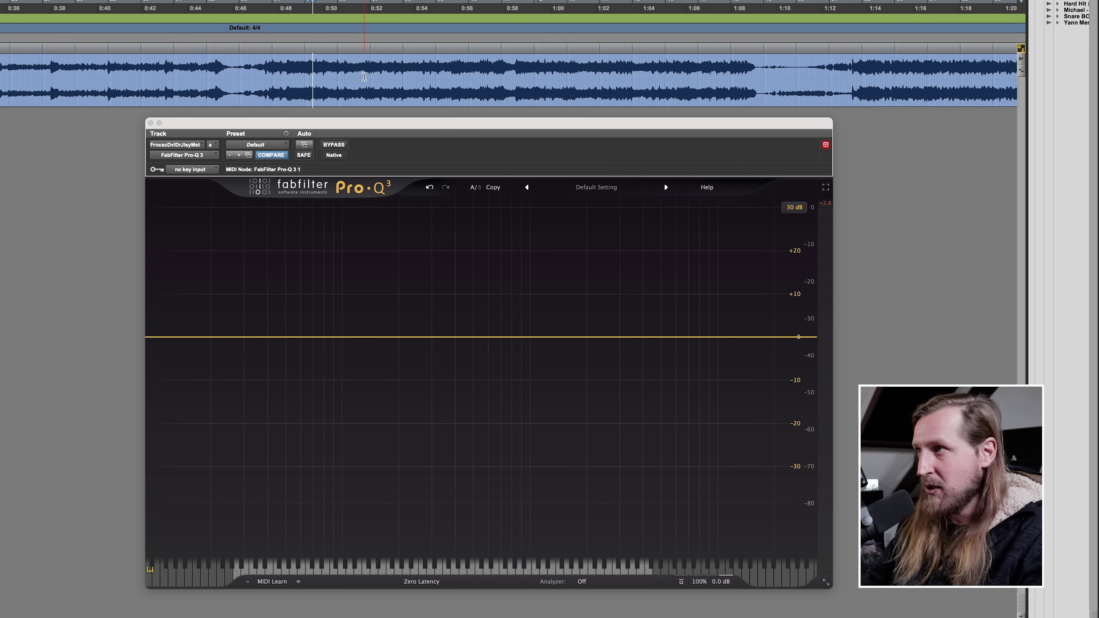
key("super+bracketright")
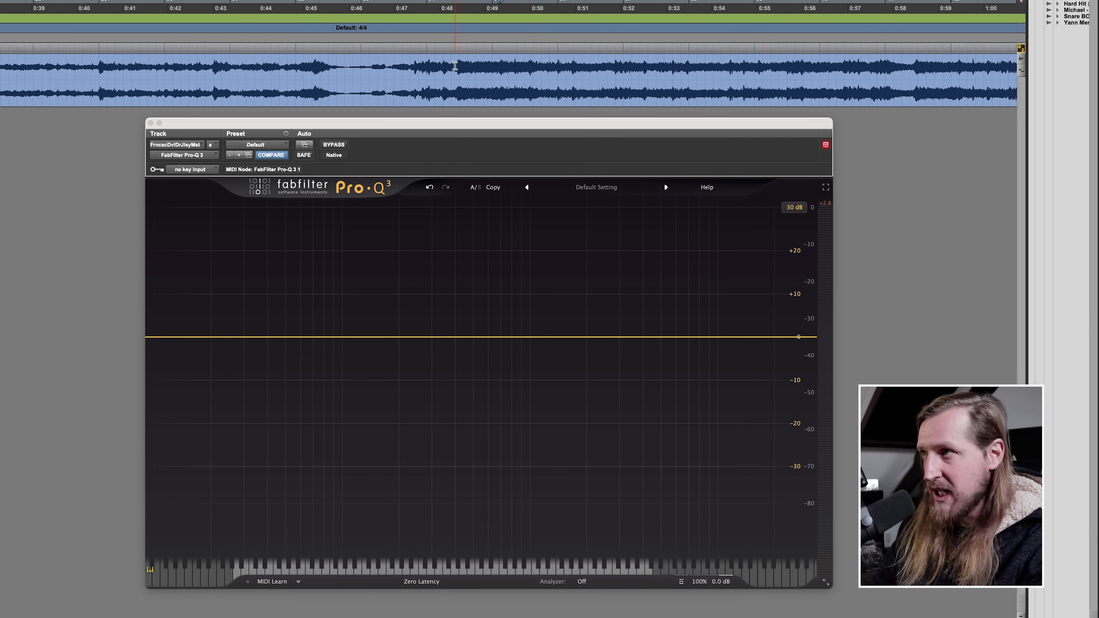
key("space")
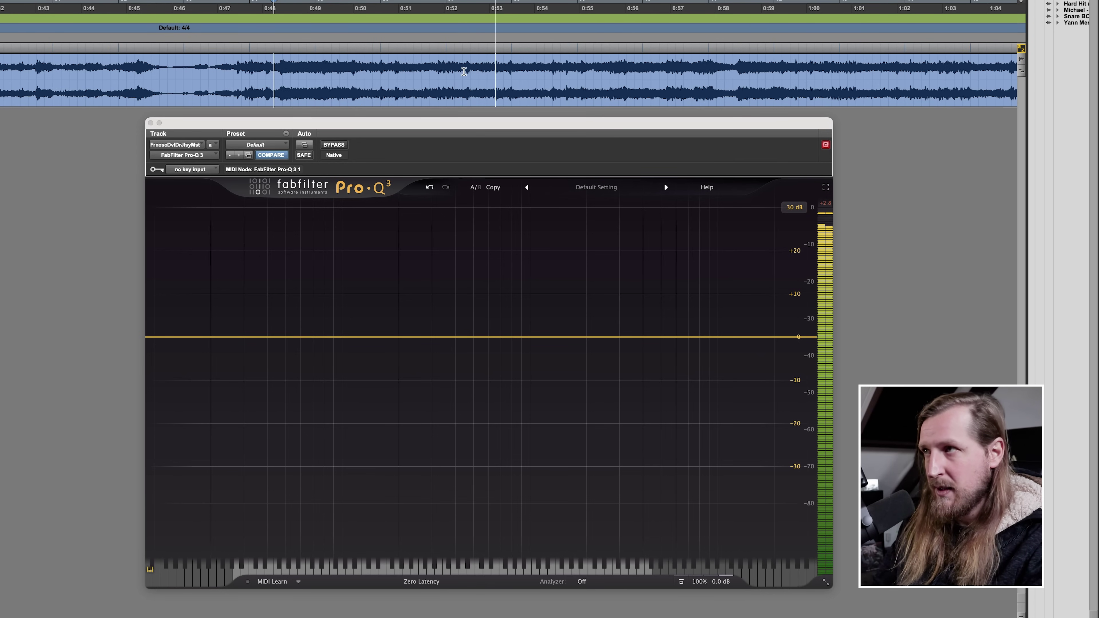
key("space")
Mark short passages of the loud section in the waveform, ending with the stretch from about 0:49 to 0:53.
left_click_drag(377, 71, 457, 71)
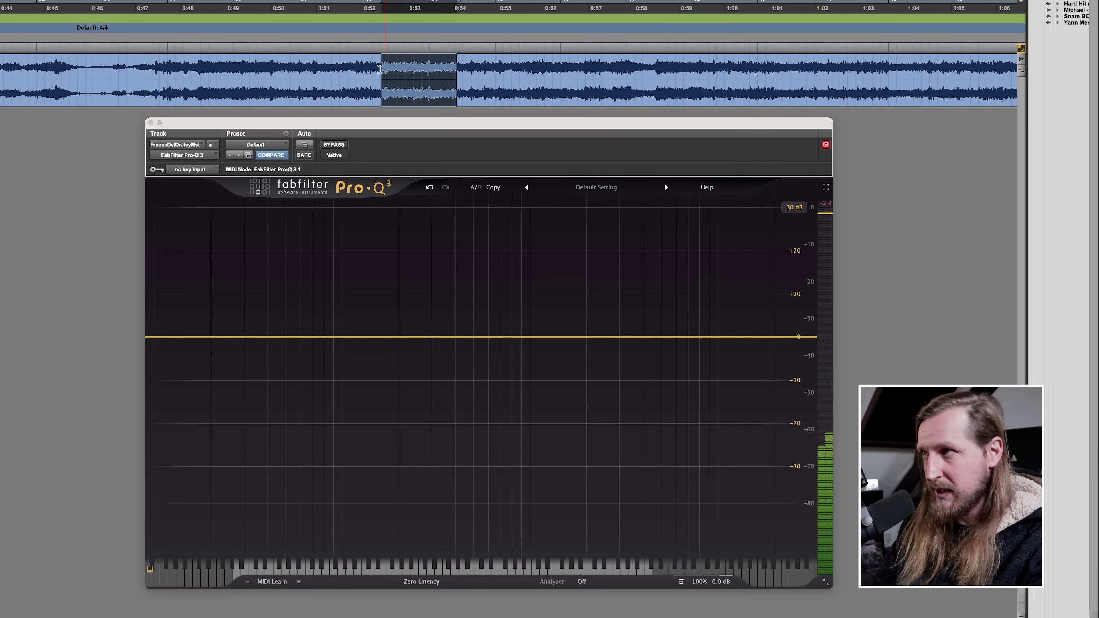
left_click(382, 71)
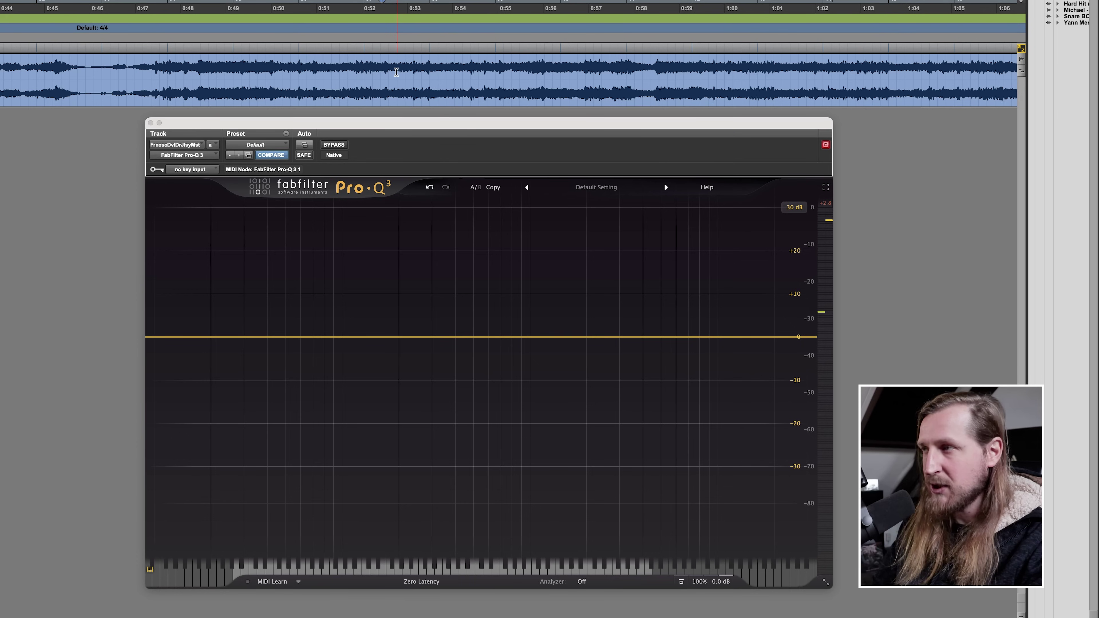
left_click(444, 68)
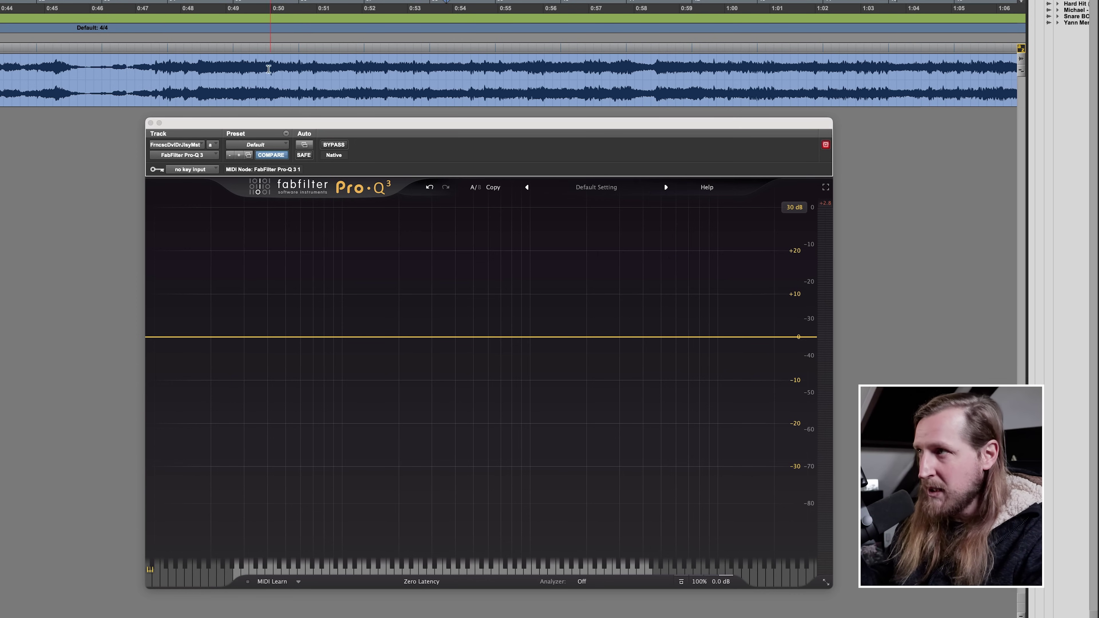
left_click_drag(255, 69, 388, 73)
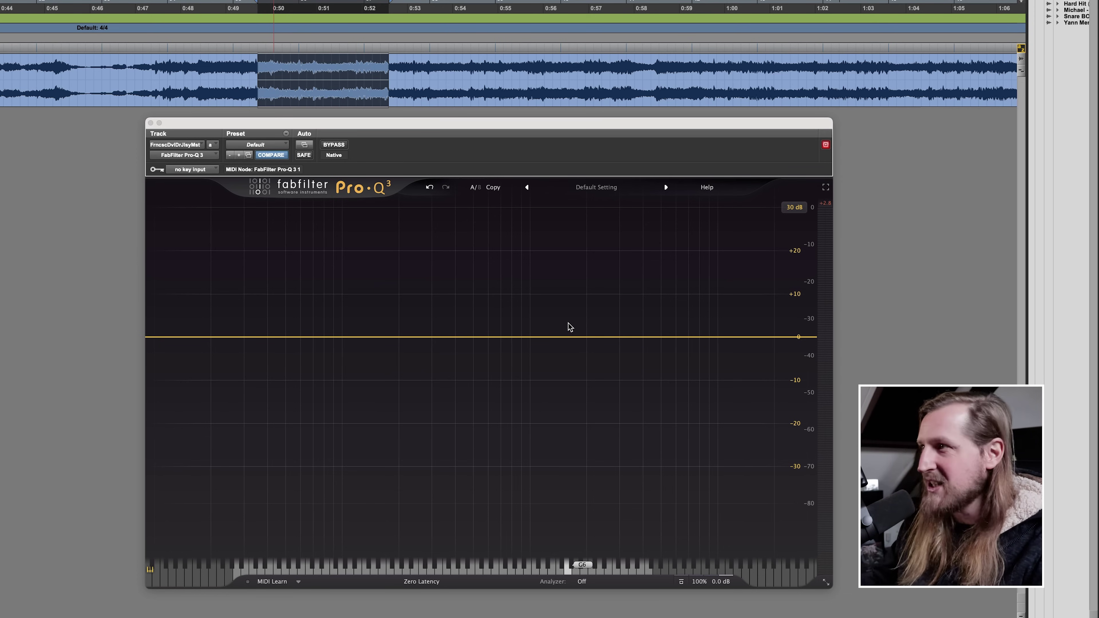
left_click(241, 70)
left_click_drag(253, 70, 422, 65)
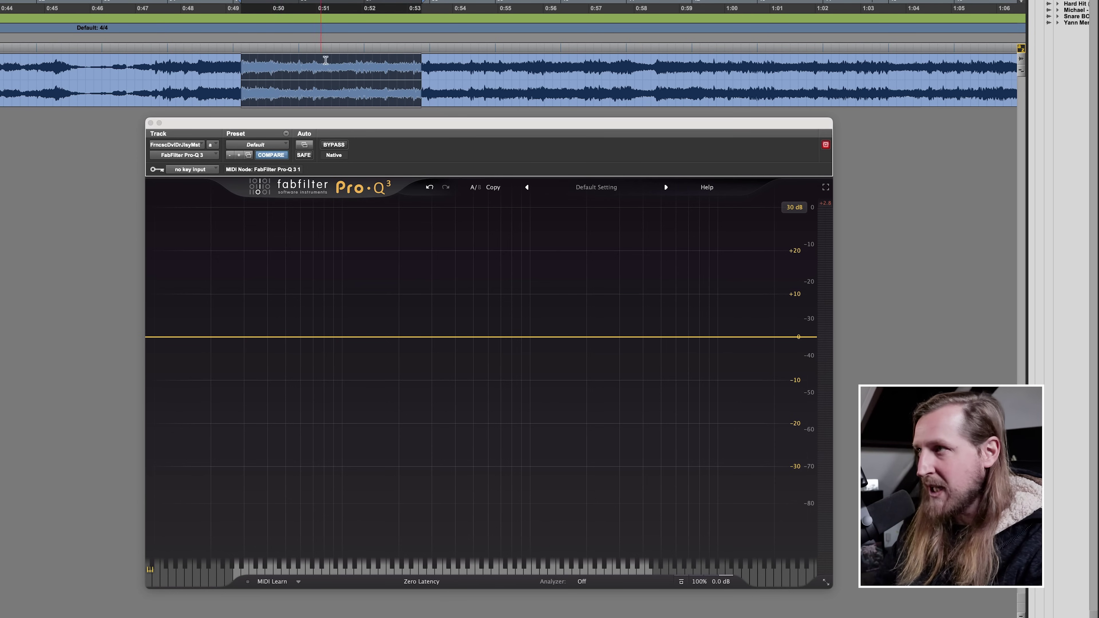
Play the song from about 0:53 and mark the stretch from about 0:48 to 0:56.
left_click(413, 73)
key("super+bracketleft")
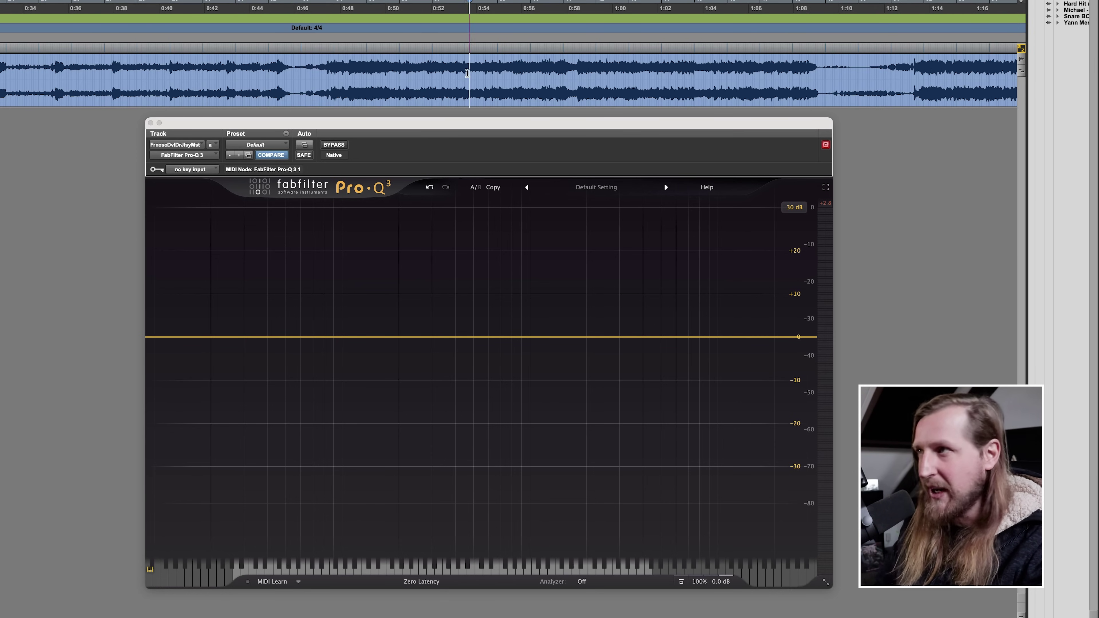
key("space")
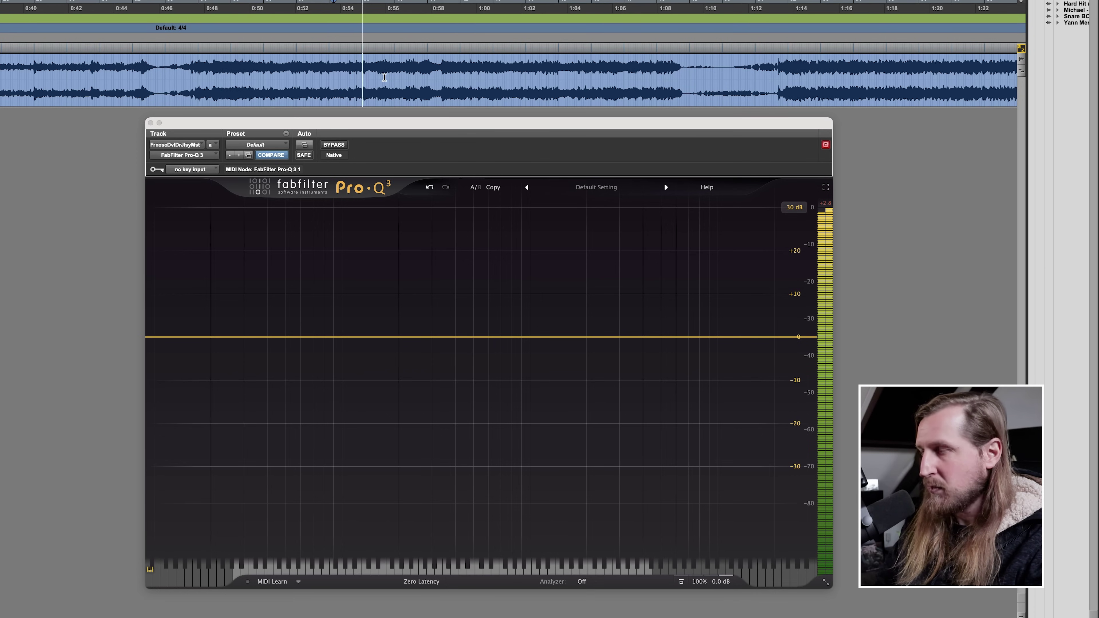
key("space")
left_click_drag(394, 75, 210, 76)
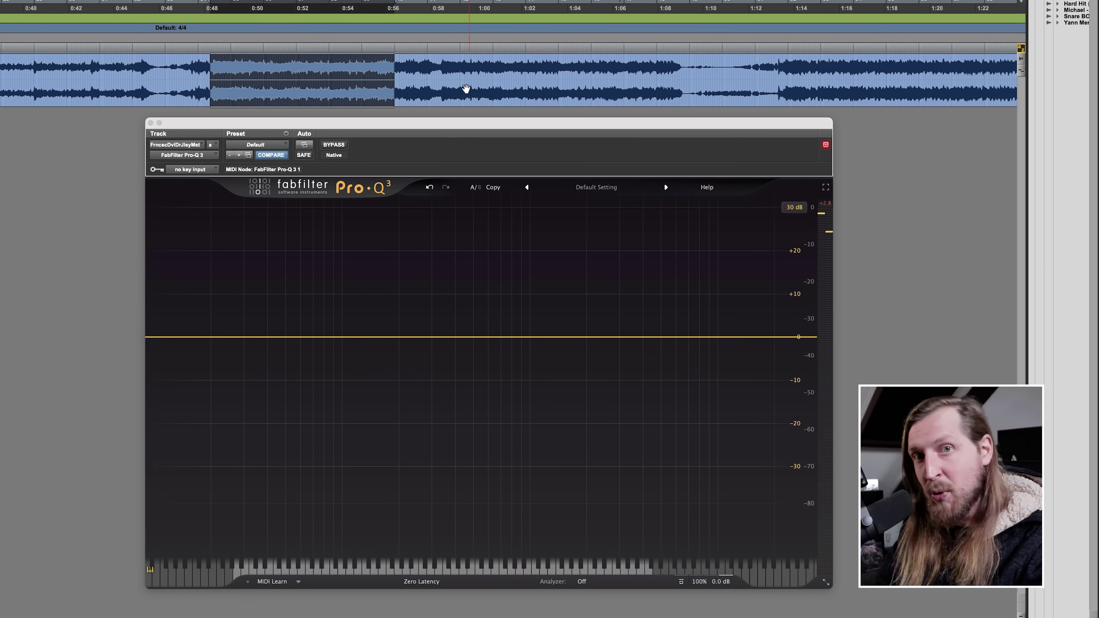
Listen from about 0:58 and mark the whole loud section from about 0:46 to 1:09.
left_click(411, 83)
key("space")
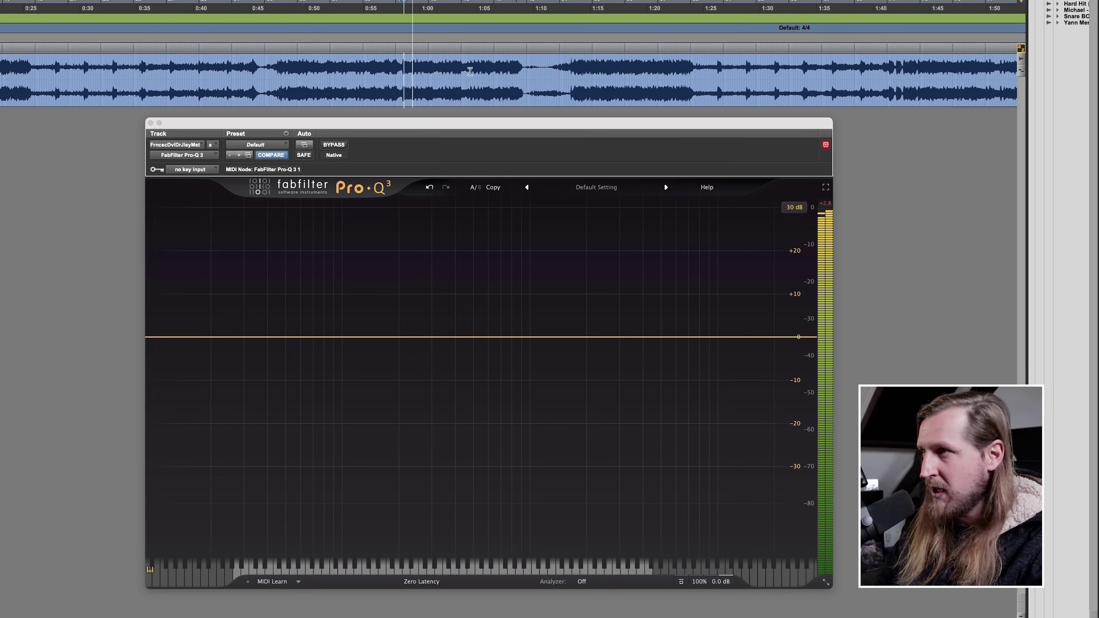
key("super+bracketleft")
key("space")
left_click_drag(163, 75, 416, 71)
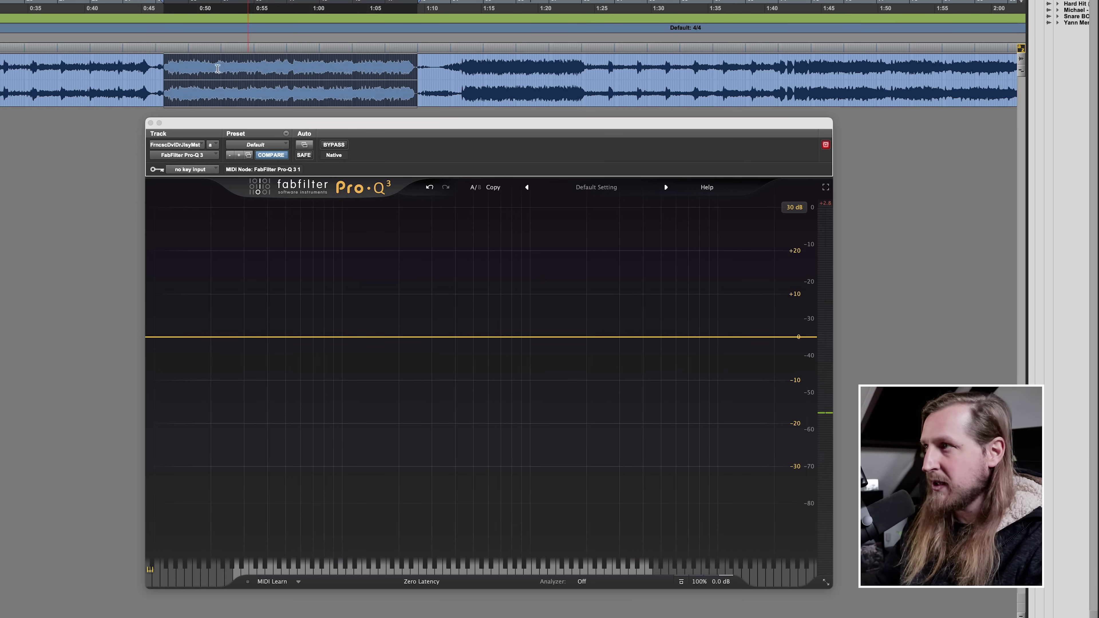
left_click_drag(158, 68, 422, 68)
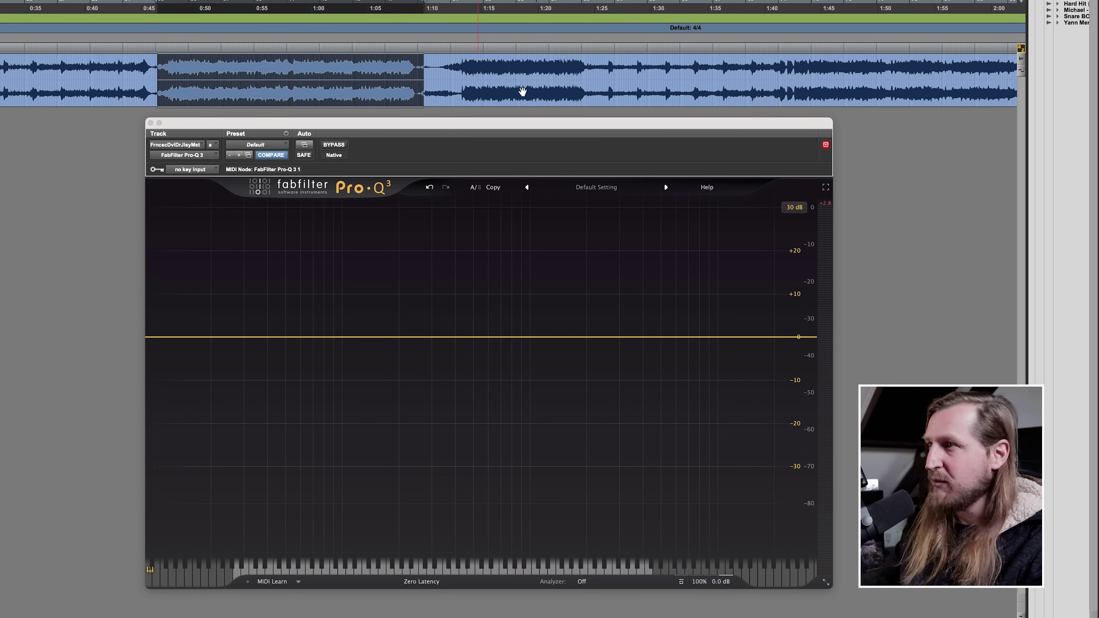
Mark the dense section from about 1:13 to 1:23 and play the song from about 1:42.
left_click(473, 87)
left_click_drag(464, 65, 582, 71)
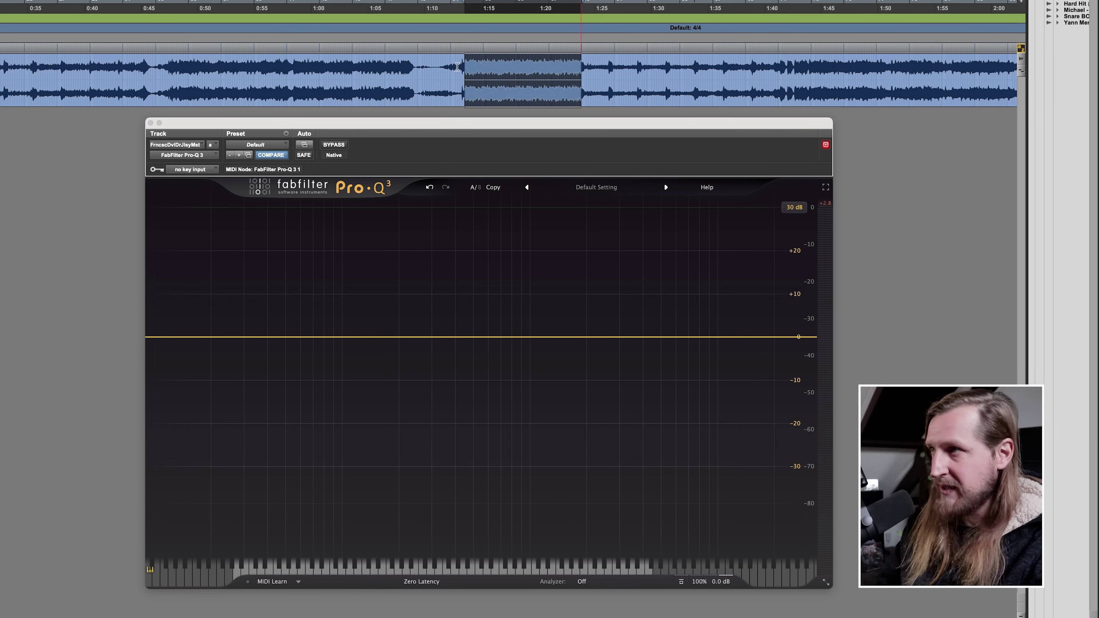
scroll(384, 66, "right", 5)
left_click(612, 65)
key("space")
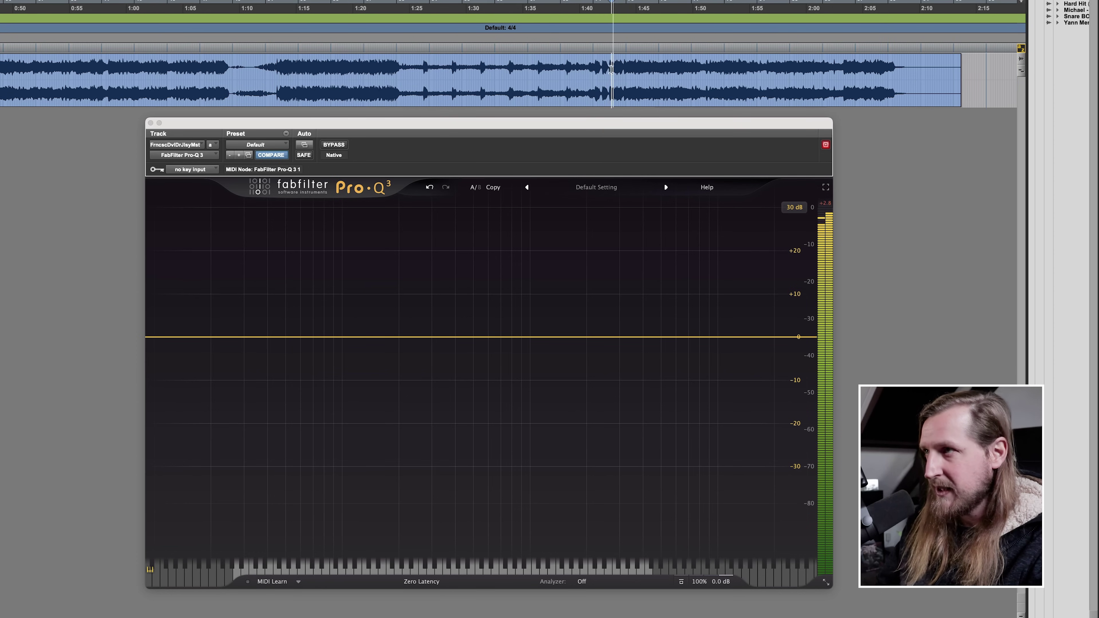
scroll(572, 66, "right", 2)
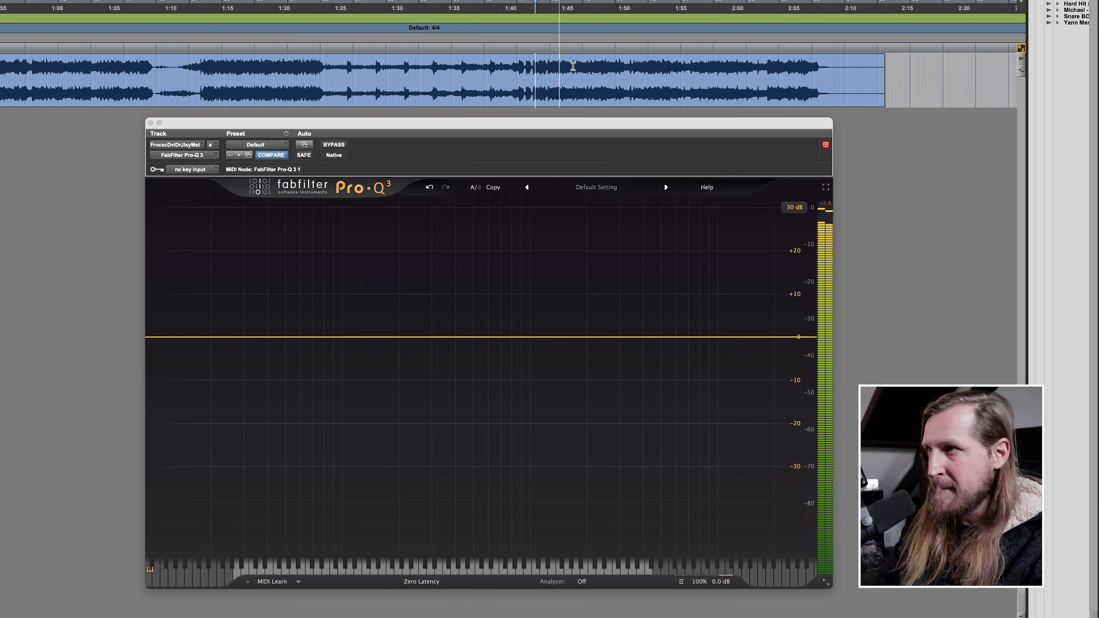
key("super+bracketright")
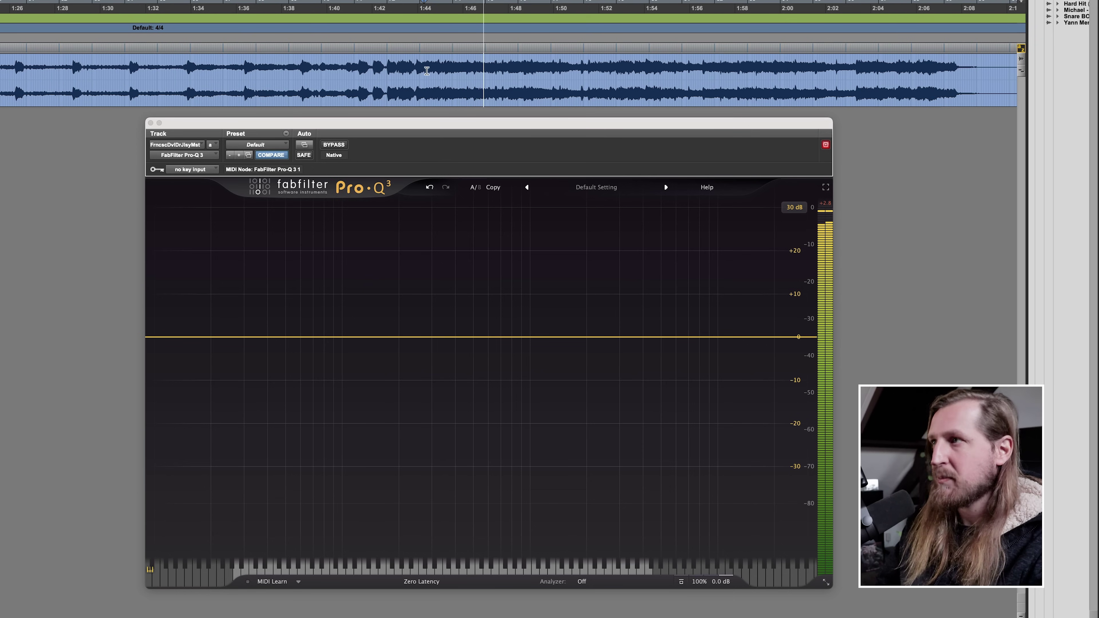
Mark the passage from about 1:44 to 1:51 and play the song from about 1:52.
left_click_drag(419, 64, 579, 65)
key("space")
key("super+bracketleft")
left_click(390, 89)
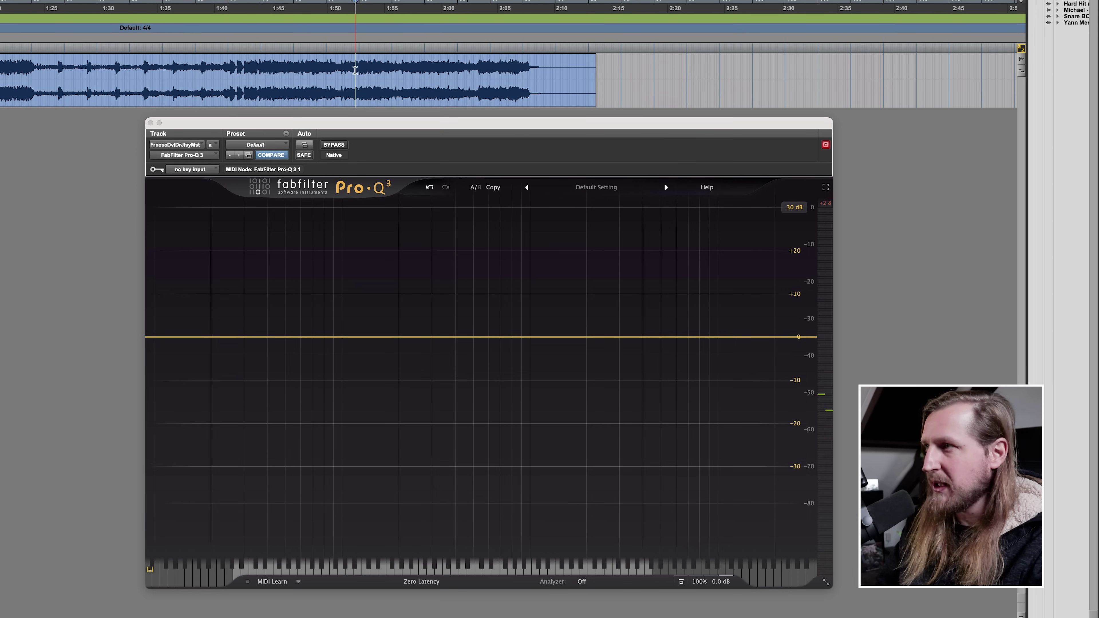
key("space")
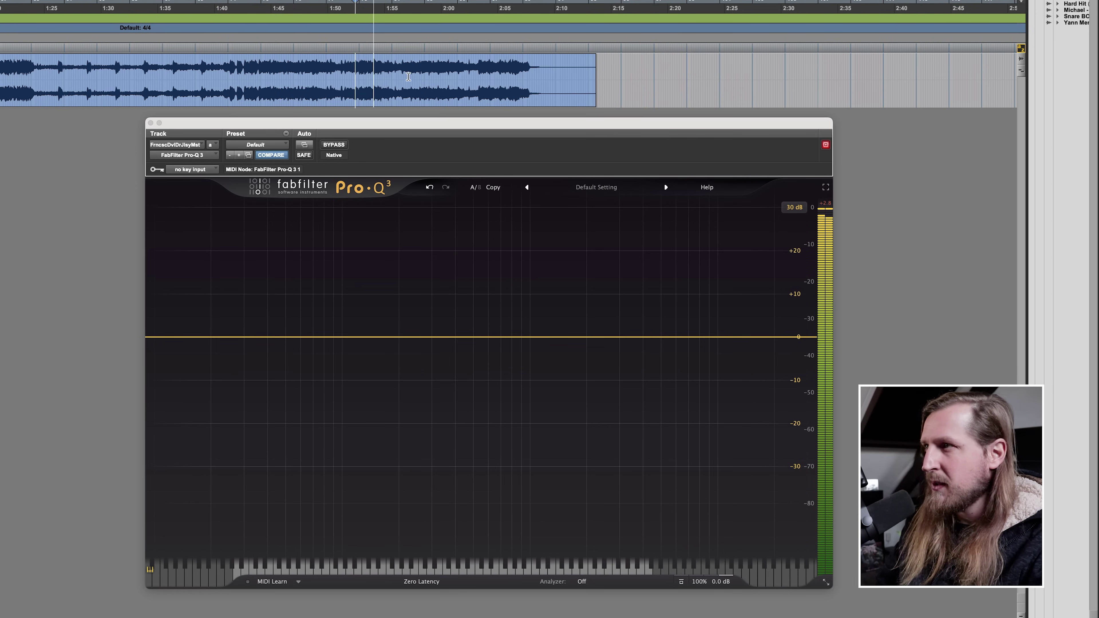
Mark the middle of the song from about 0:49 to 1:37 to compare its sections.
key("super+bracketleft")
key("super+bracketright")
left_click_drag(270, 77, 544, 77)
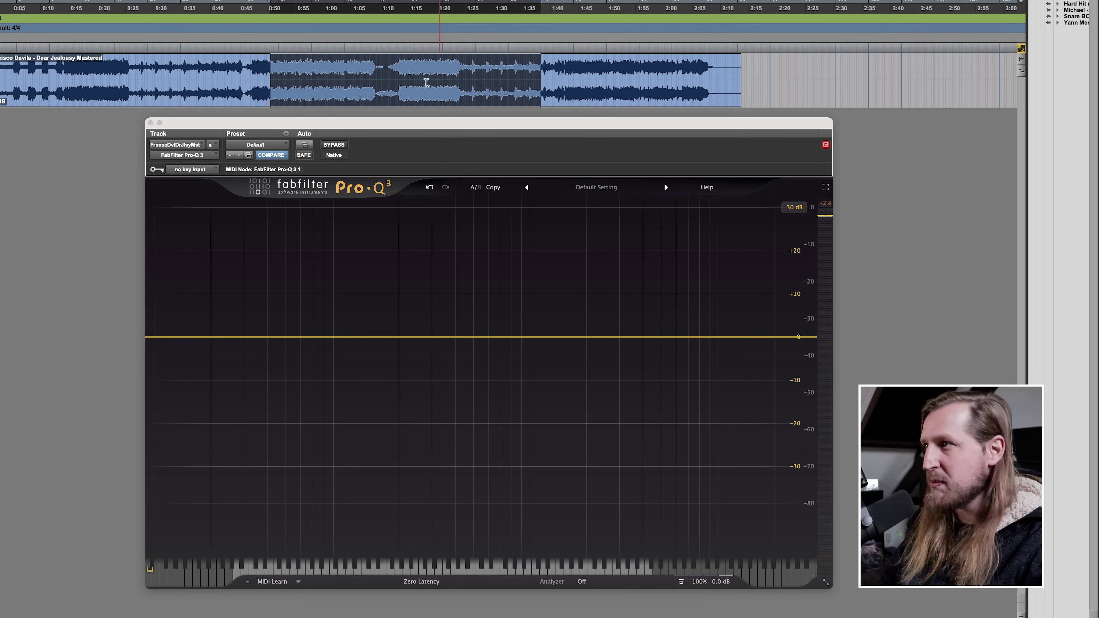
left_click(302, 77)
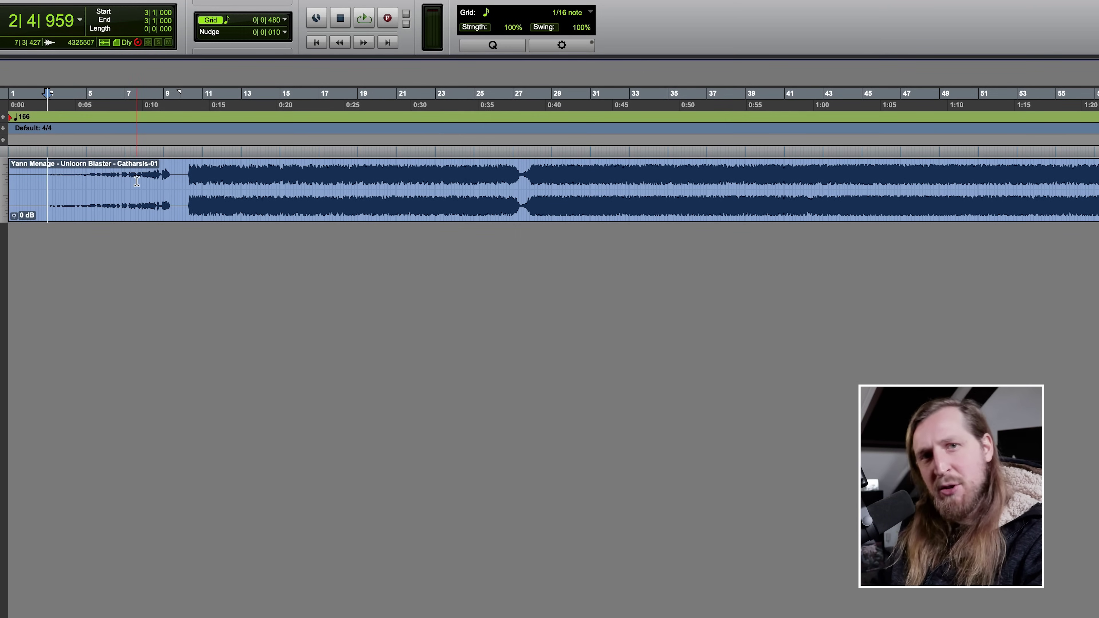
Play the Unicorn Blaster track's quiet intro from bar 2 and bar 8, and its loud entry from bar 10.
left_click(39, 177)
key("space")
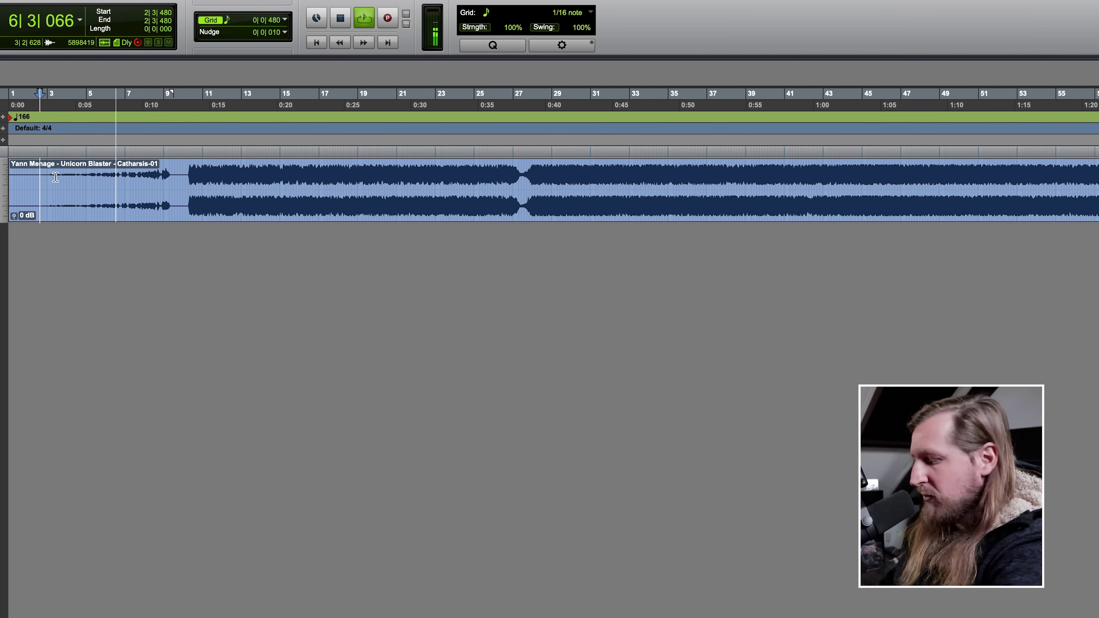
left_click(153, 181)
key("super+bracketright")
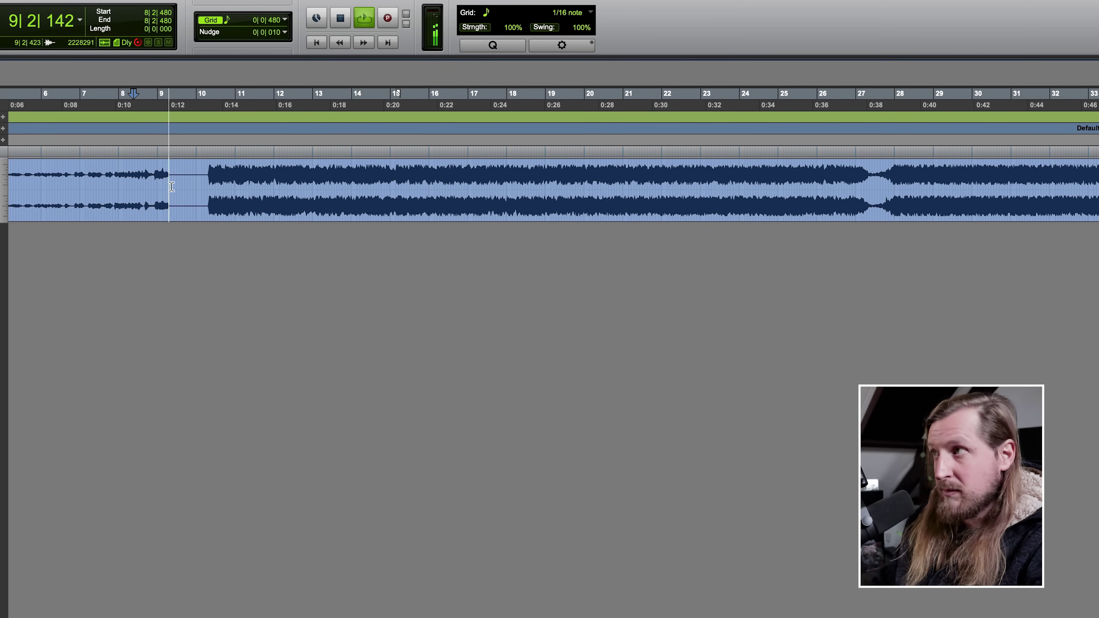
left_click(202, 176)
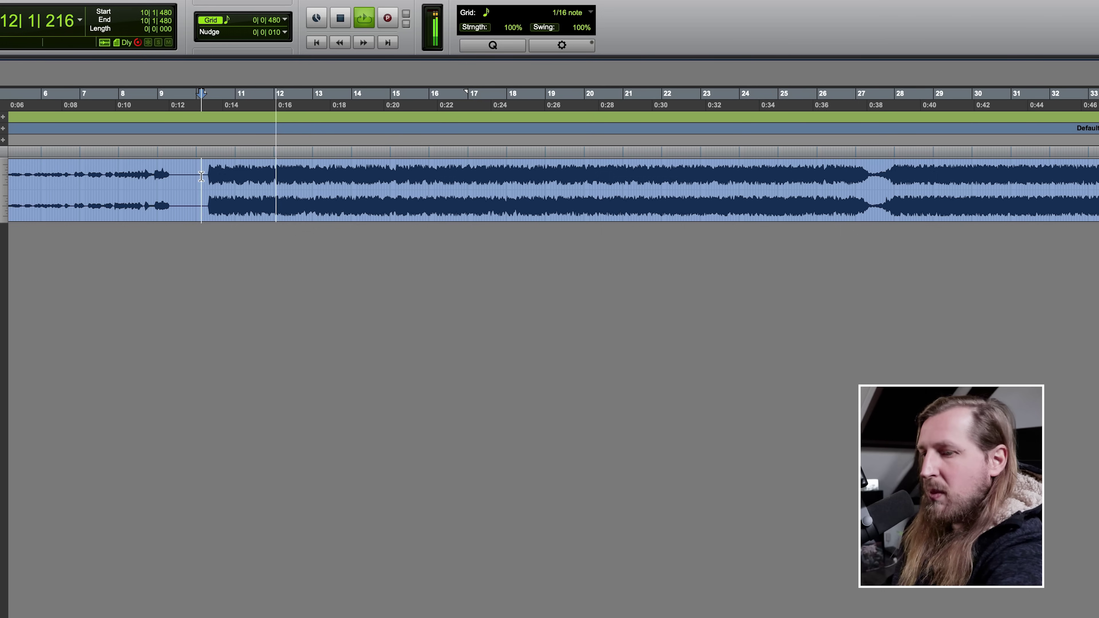
key("super+bracketleft")
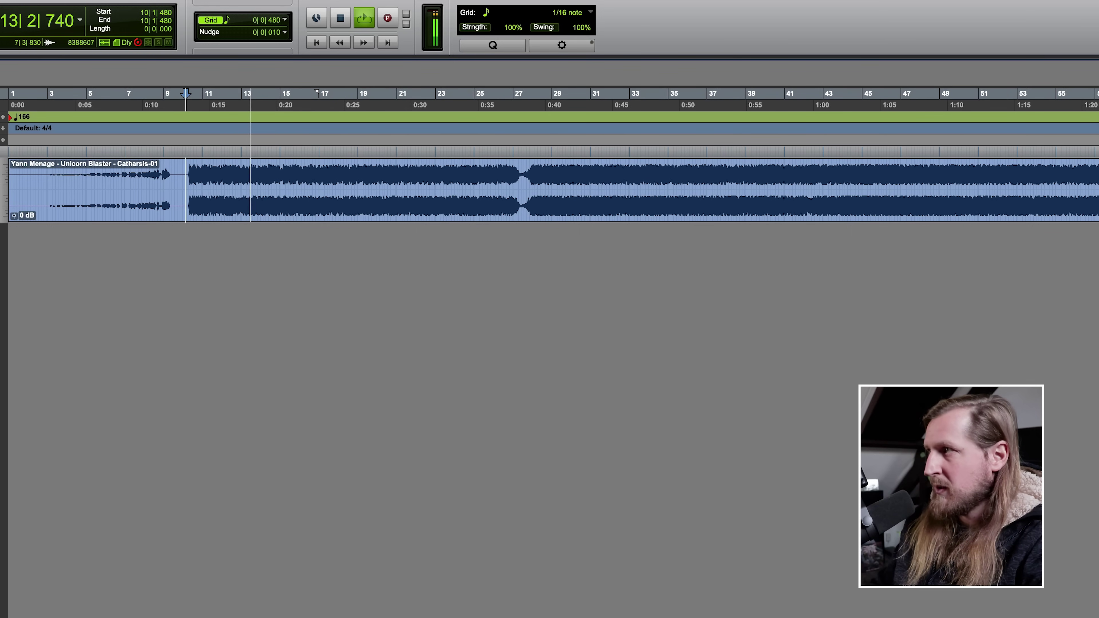
Open FabFilter Pro-Q 3 on the Unicorn Blaster track and stop the playback.
left_click(4, 161)
left_click(52, 204)
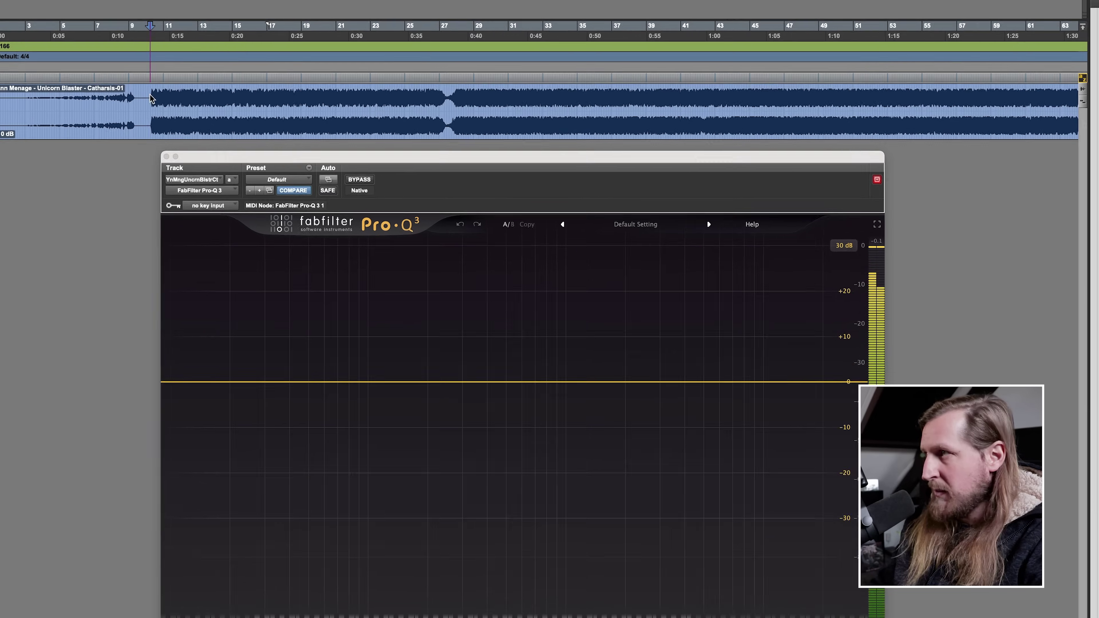
key("space")
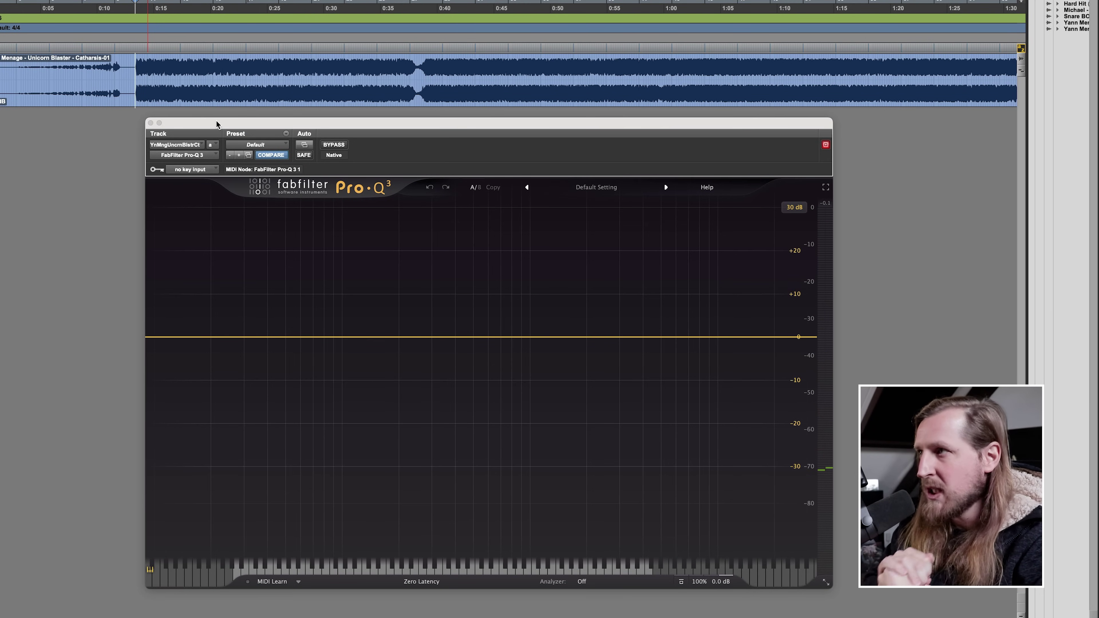
Add a bell band at about 172 Hz with a gain of +2.34 dB and set its stereo placement to Mid.
mouse_move(402, 337)
left_mouse_down()
mouse_move(383, 337)
mouse_move(386, 327)
left_mouse_up()
left_click(417, 308)
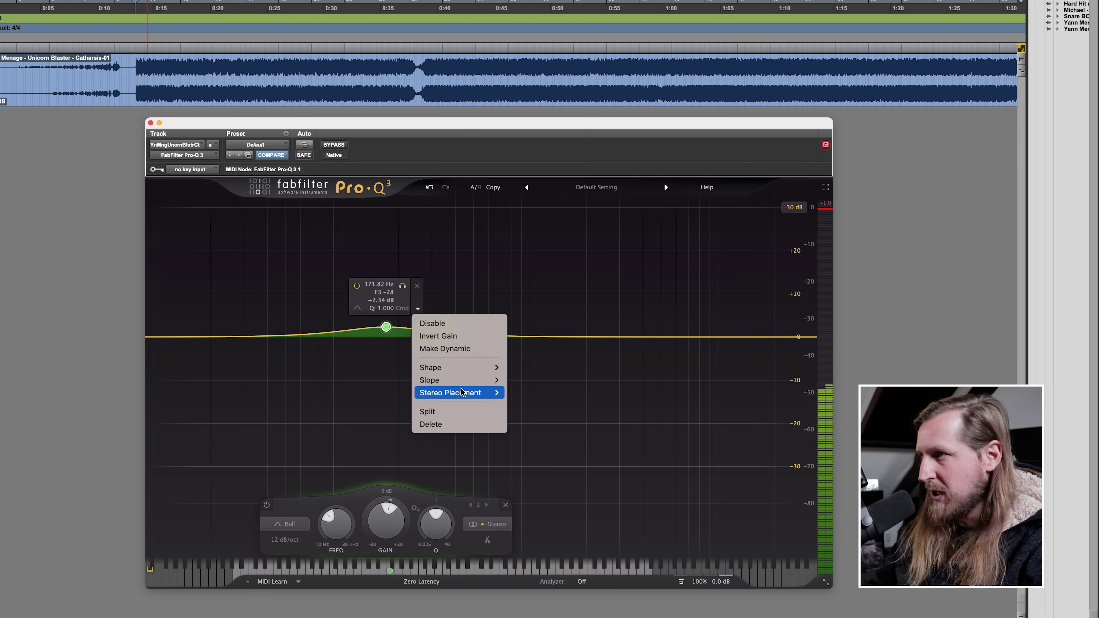
mouse_move(461, 389)
left_click(523, 431)
Adjust the mid bell band to about 144.5 Hz with a gain of +2.44 dB and a Q of 2.251.
scroll(387, 313, "up", 4)
mouse_move(386, 309)
left_mouse_down()
mouse_move(381, 339)
mouse_move(378, 312)
mouse_move(362, 310)
mouse_move(371, 326)
left_mouse_up()
key("space")
scroll(372, 326, "up", 1)
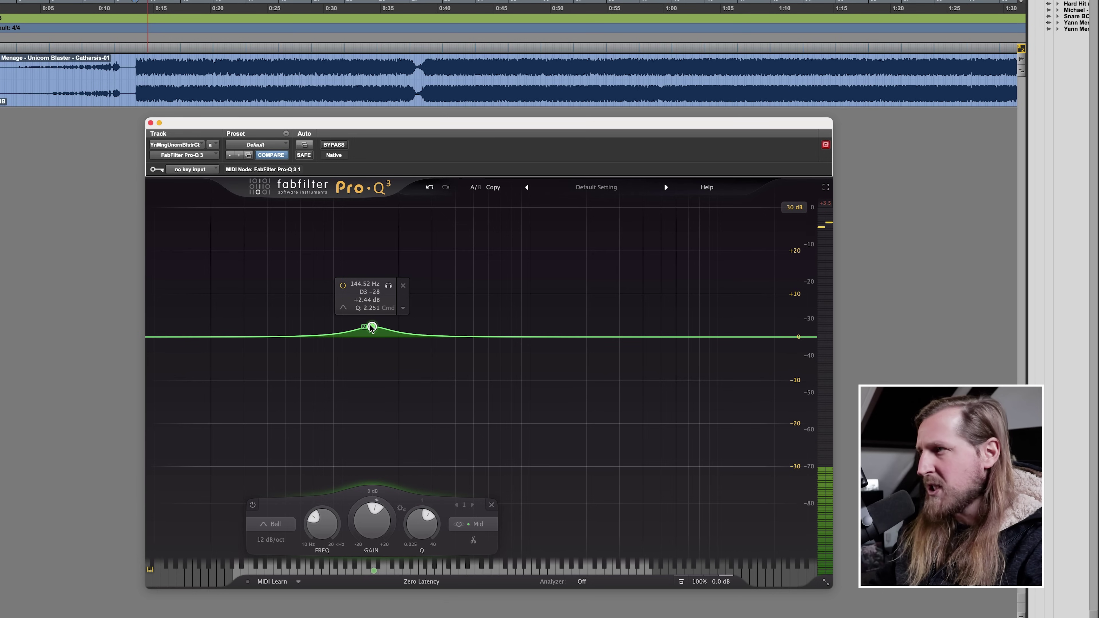
Audition the mid bell band at a +3.82 dB boost, and as a cut of -2.75 dB with a Q of 2.571.
left_click_drag(371, 328, 372, 321)
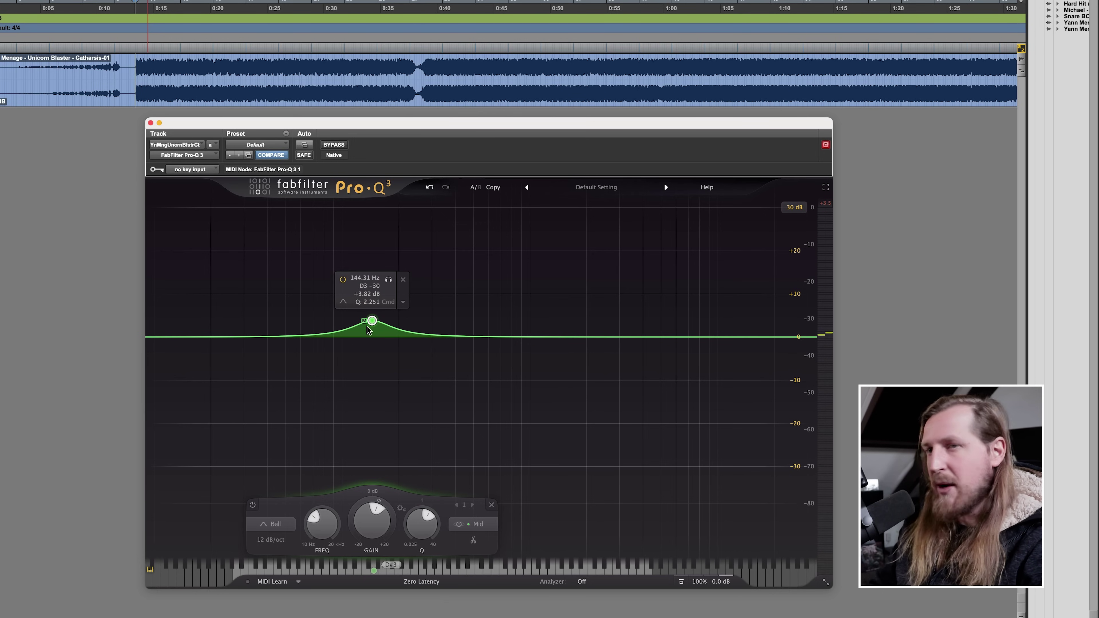
key("space")
left_click_drag(371, 321, 372, 348)
scroll(374, 351, "up", 1)
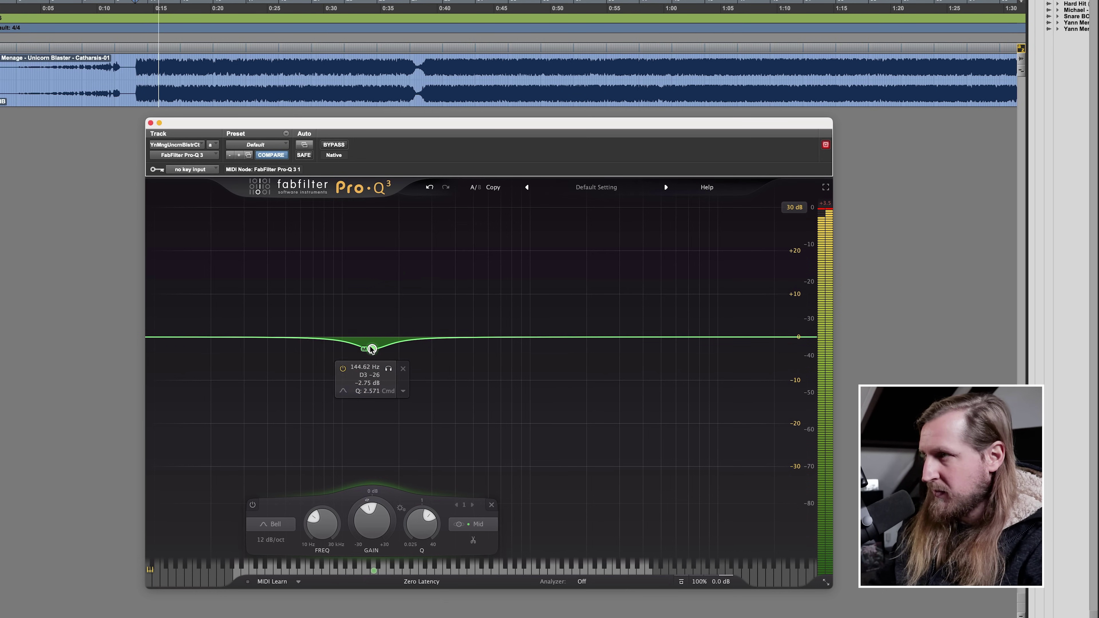
key("space")
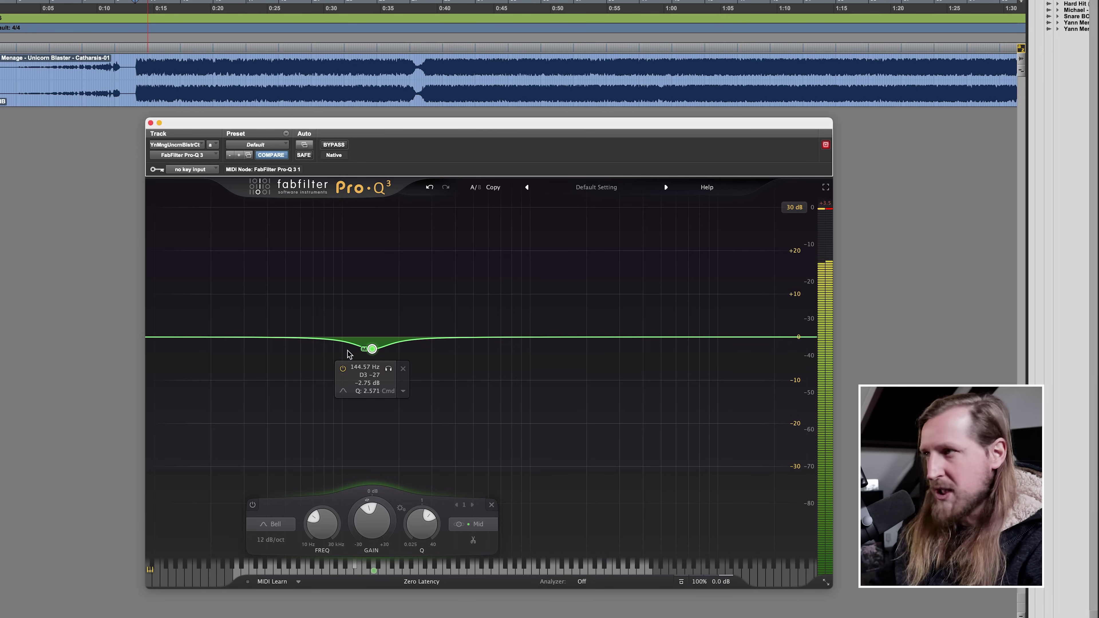
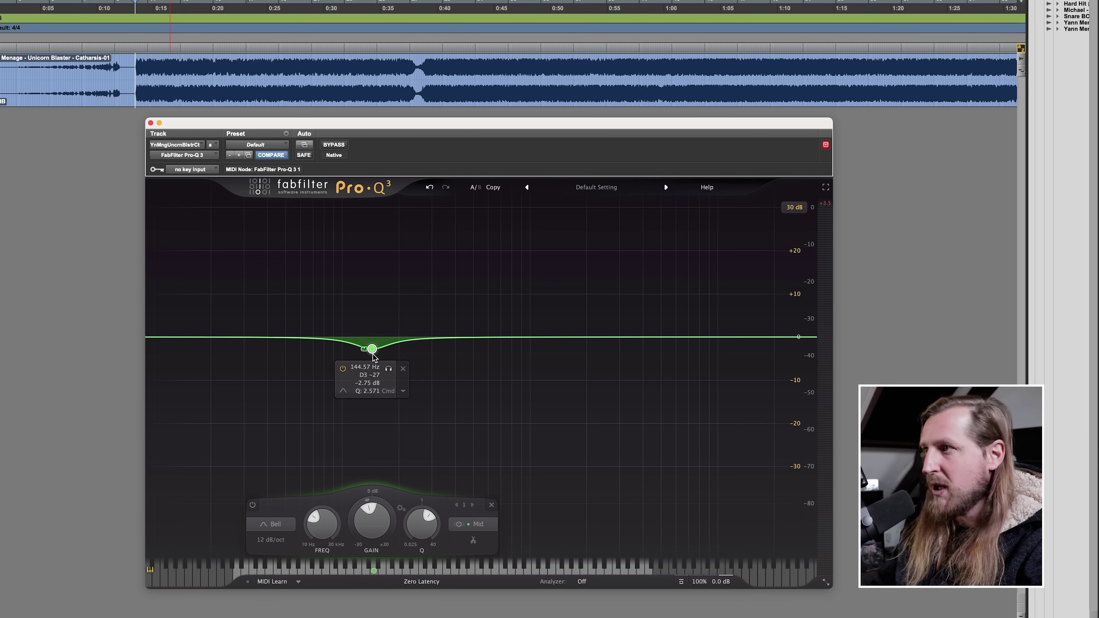
Play the loud entry with the mid cut and compare it with the EQ bypassed.
key("space")
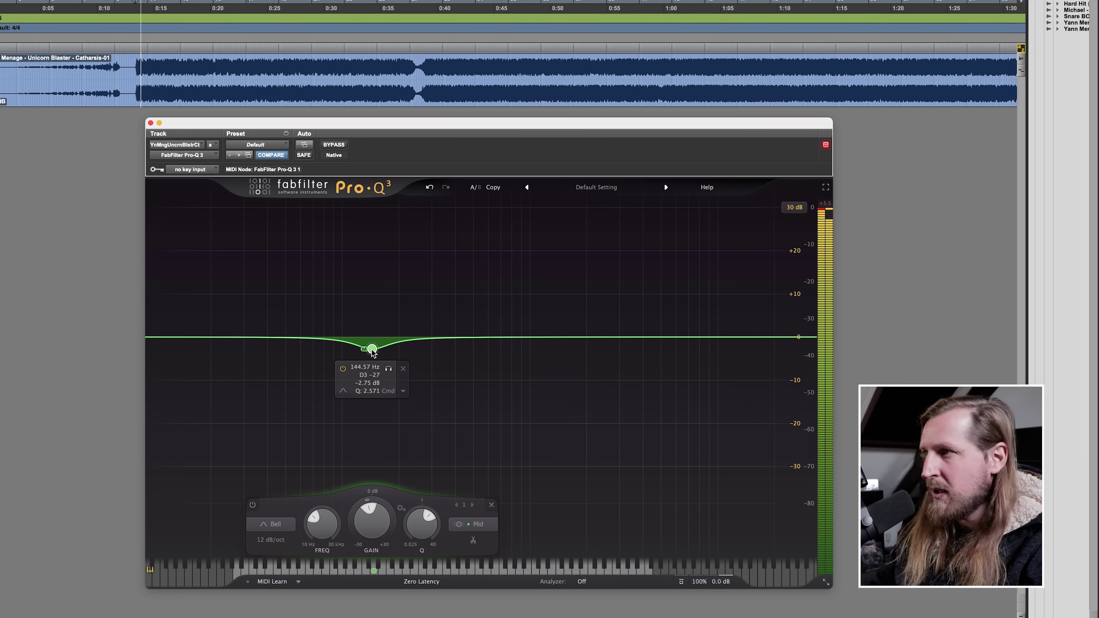
left_click(333, 145)
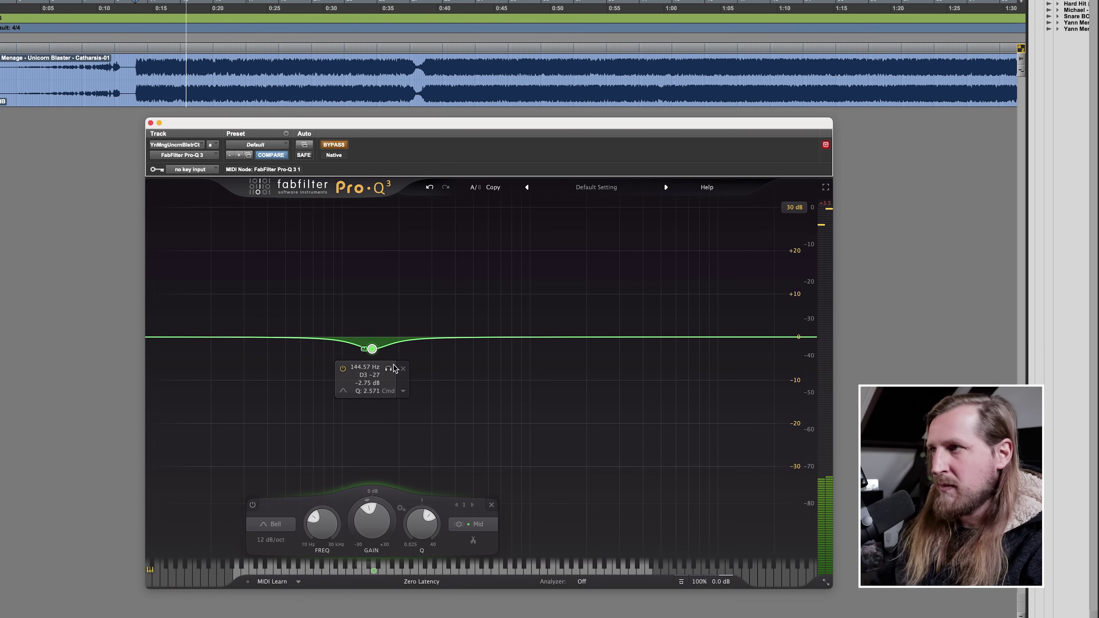
key("space")
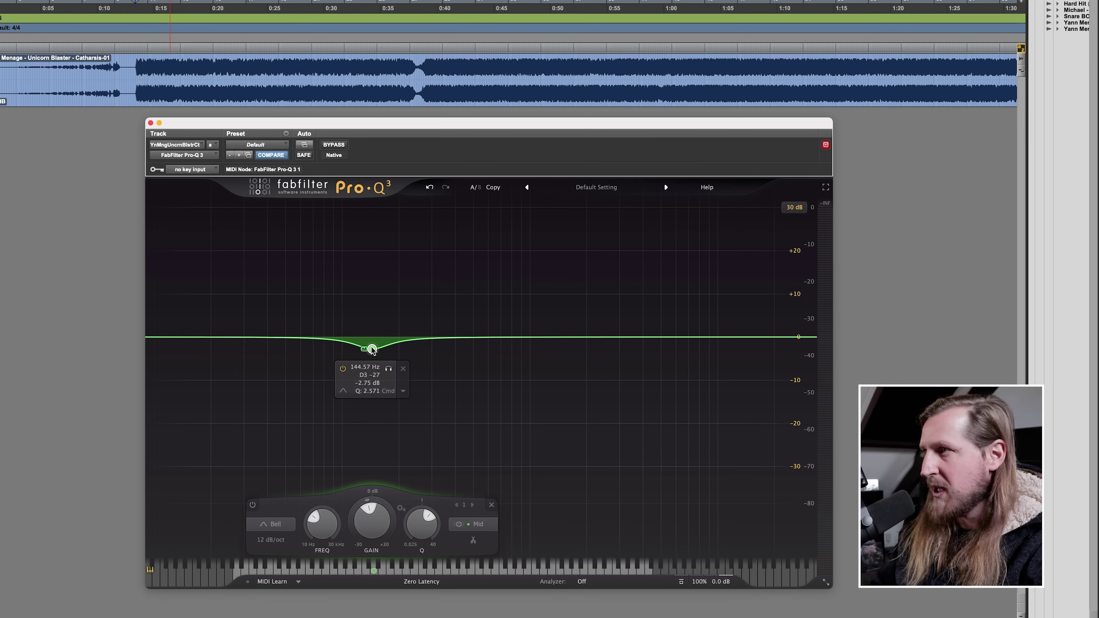
Play the loud section from about 0:25, and select the range from about 0:18 to 0:33.
left_click(274, 61)
key("space")
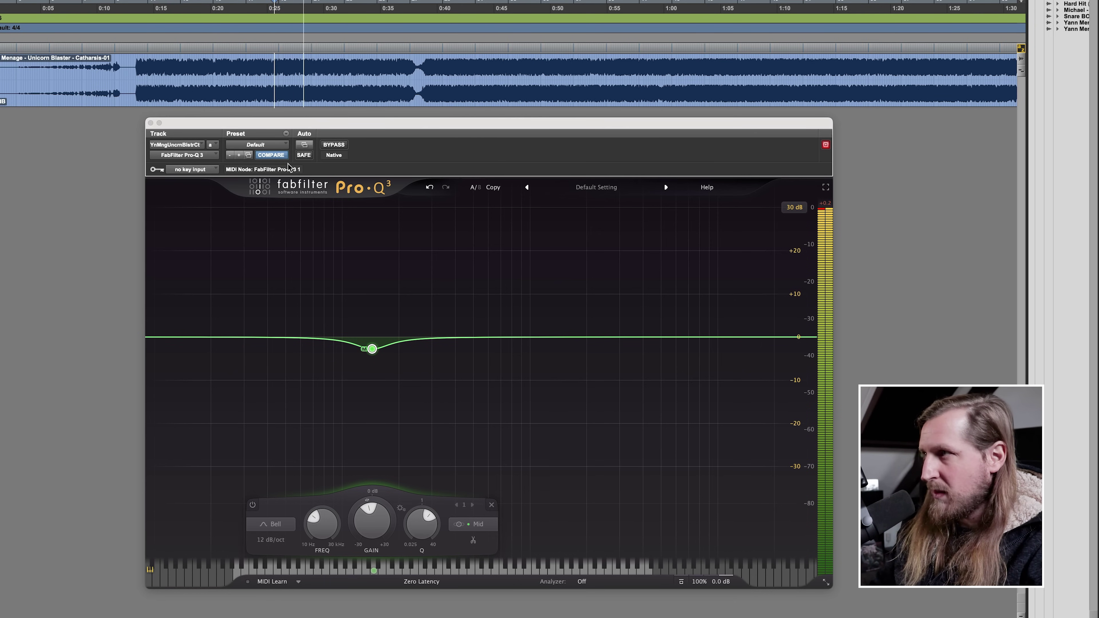
key("space")
left_click_drag(197, 77, 365, 78)
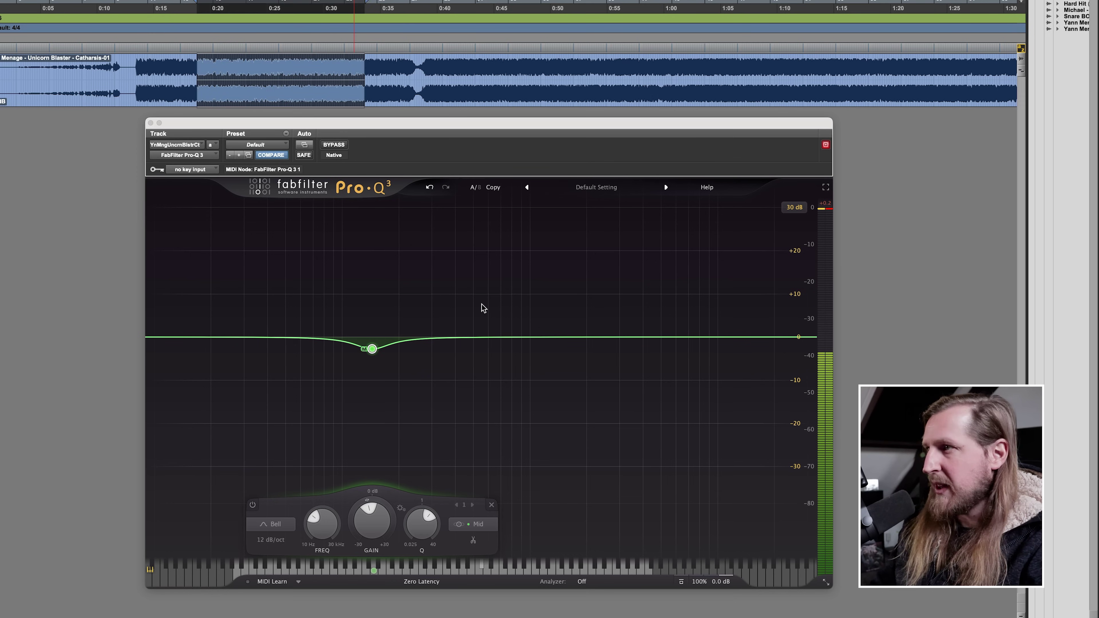
Add a Side bell band at about 779 Hz with a gain of +4.29 dB and a Q of 0.025.
left_click_drag(498, 337, 508, 329)
left_click(541, 310)
mouse_move(571, 393)
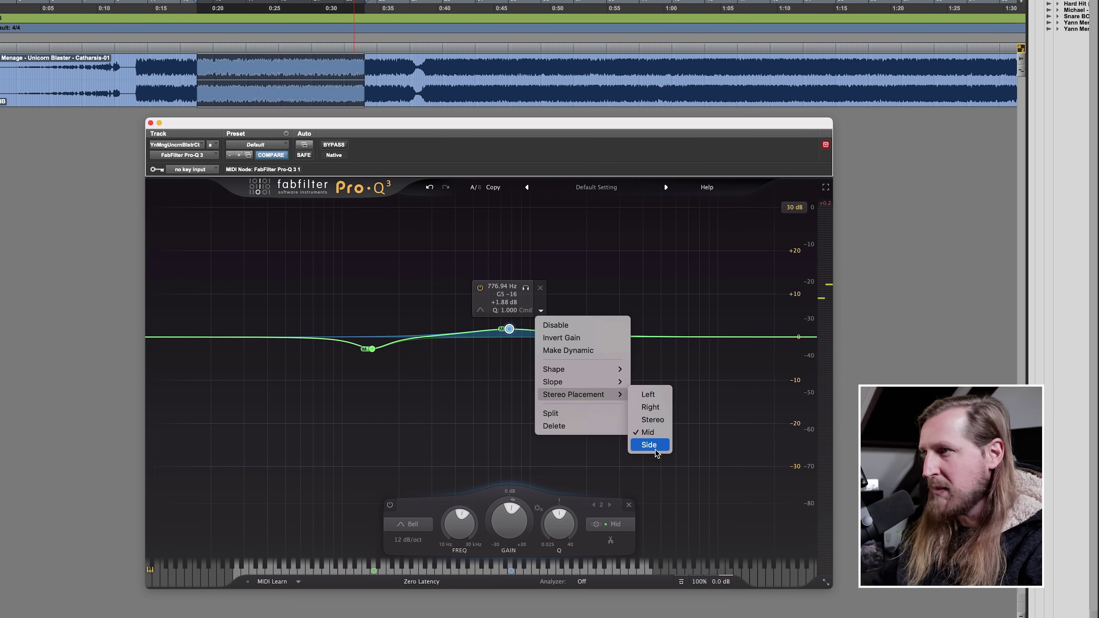
left_click(635, 444)
scroll(507, 318, "down", 5)
left_click_drag(509, 329, 510, 319)
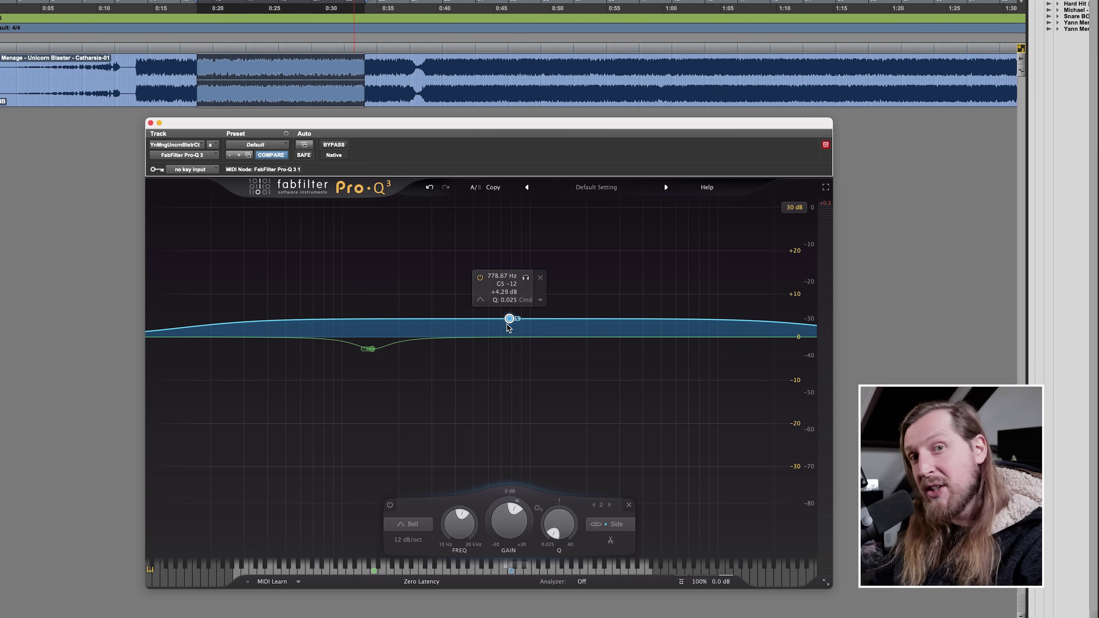
Lower the side band to -2.39 dB at about 759 Hz and play the song from the loud entry.
left_click_drag(510, 319, 508, 343)
left_click(137, 51)
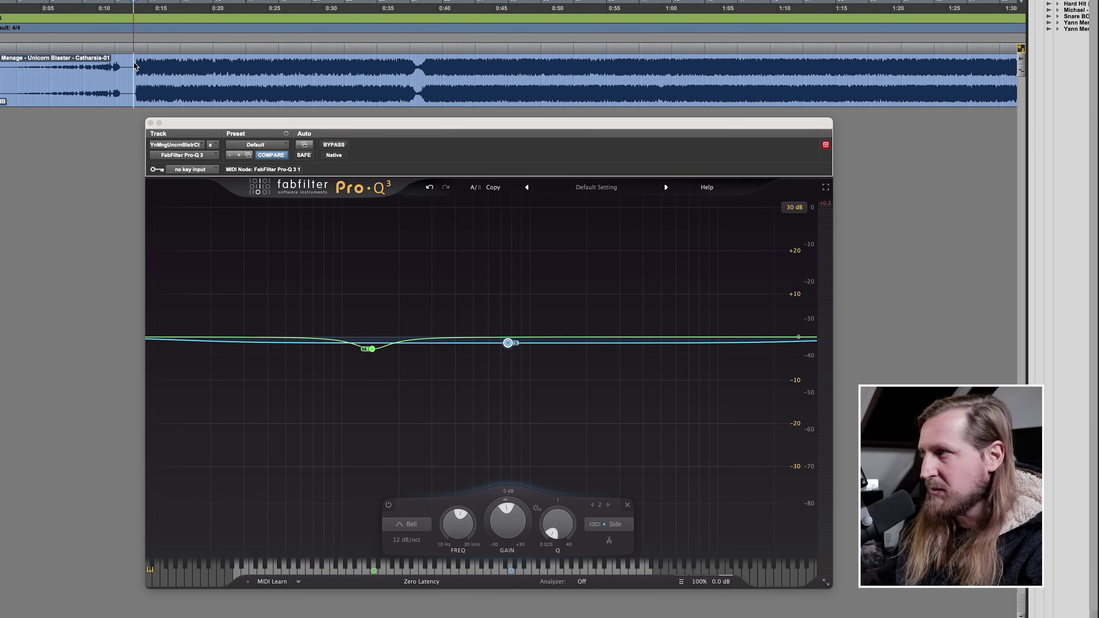
mouse_move(508, 344)
left_mouse_down()
mouse_move(508, 329)
mouse_move(507, 347)
left_mouse_up()
key("space")
key("space")
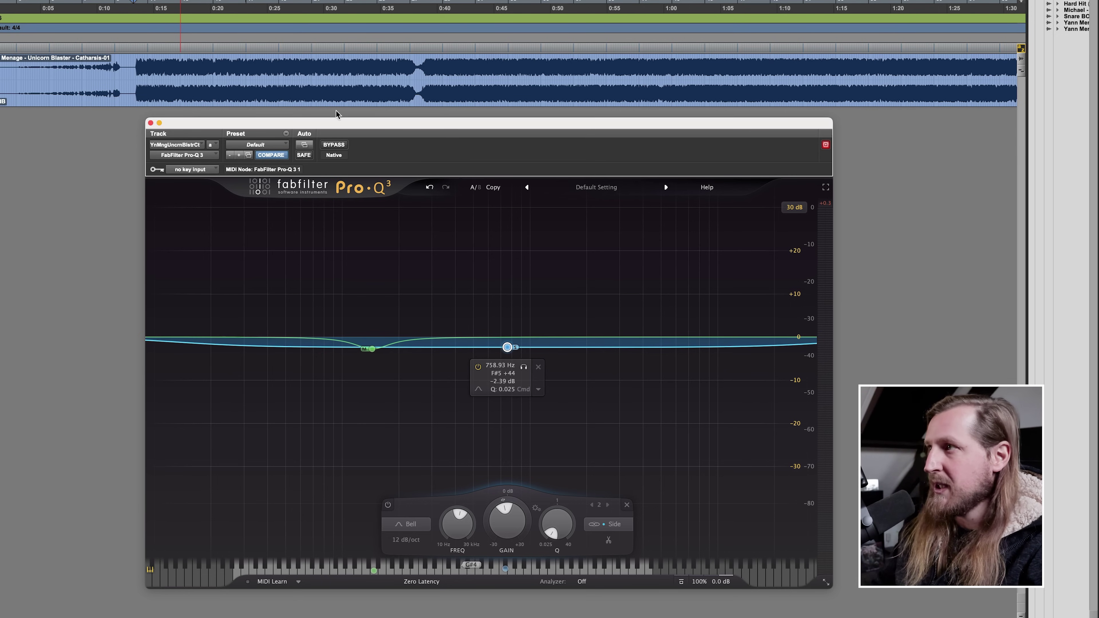
Replay the loud entry while moving the side band to about 766 Hz with a gain of -2.19 dB.
left_click(135, 75)
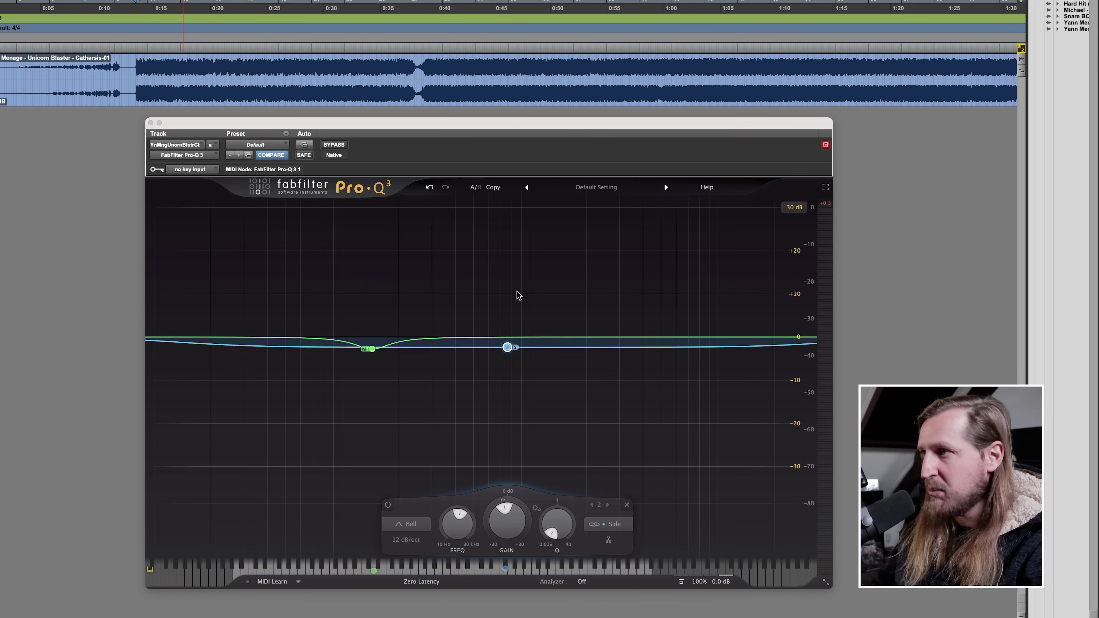
mouse_move(519, 355)
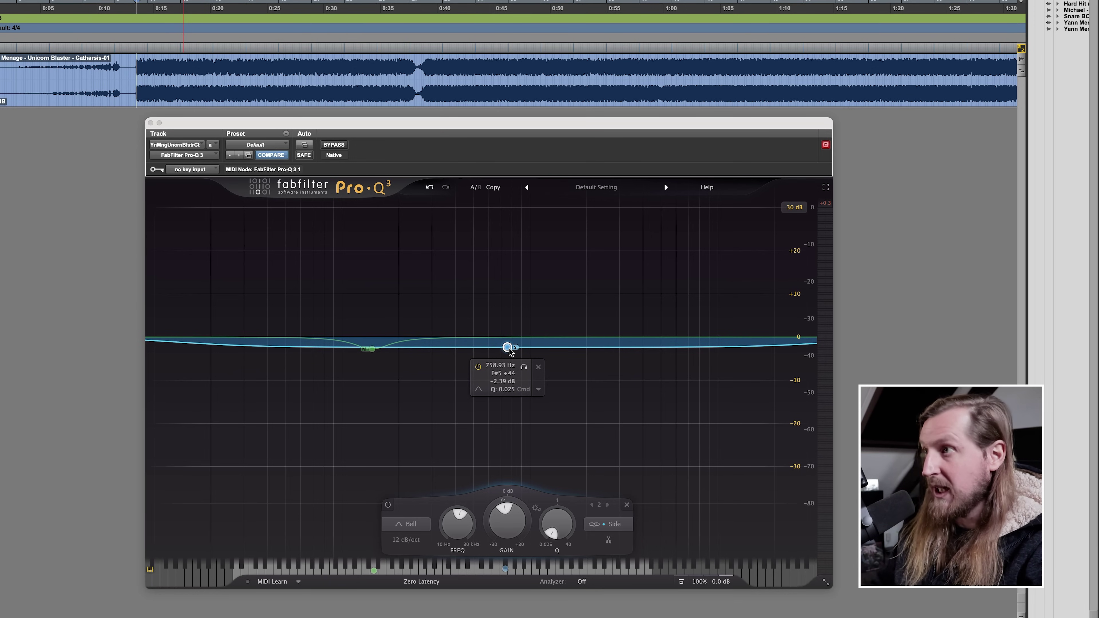
key("space")
left_click_drag(508, 349, 510, 347)
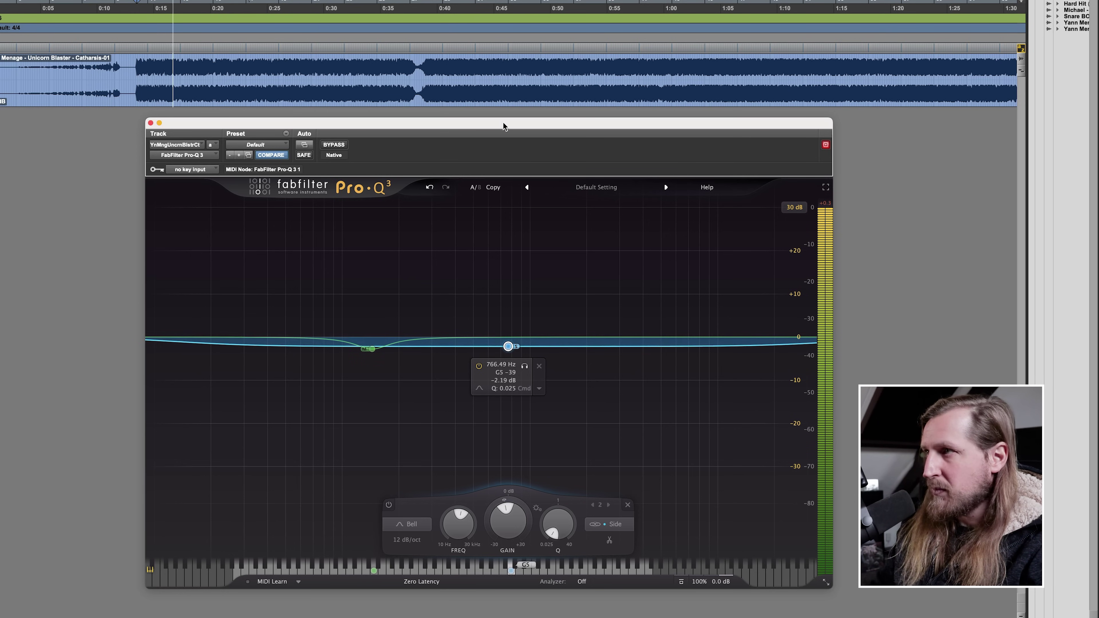
Play the song from the short break at about 0:38.
left_click(422, 63)
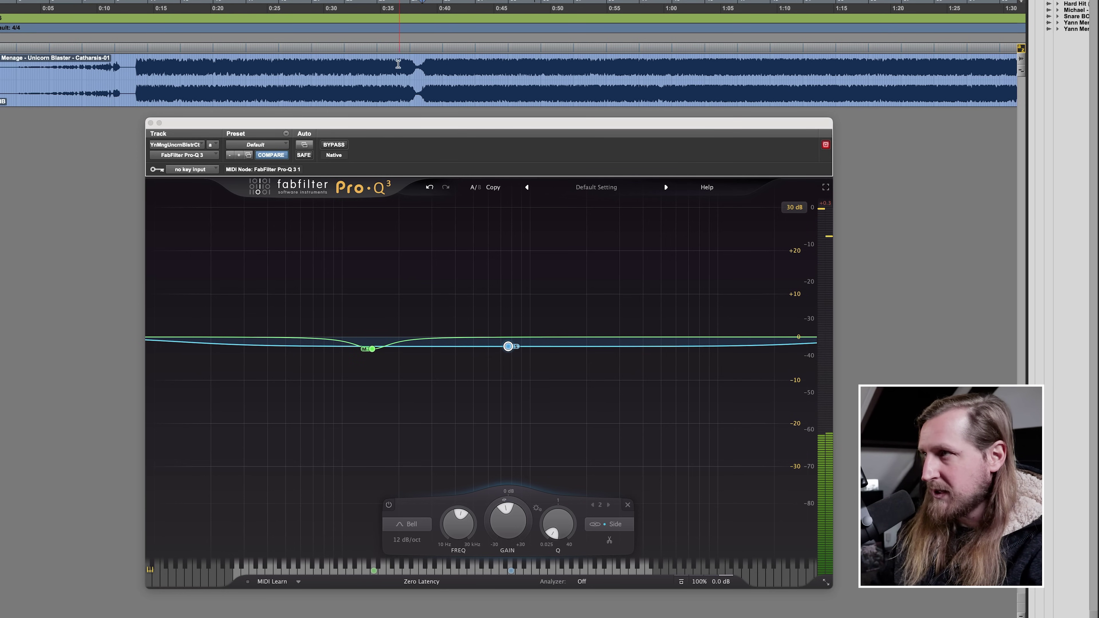
key("space")
key("super+bracketright")
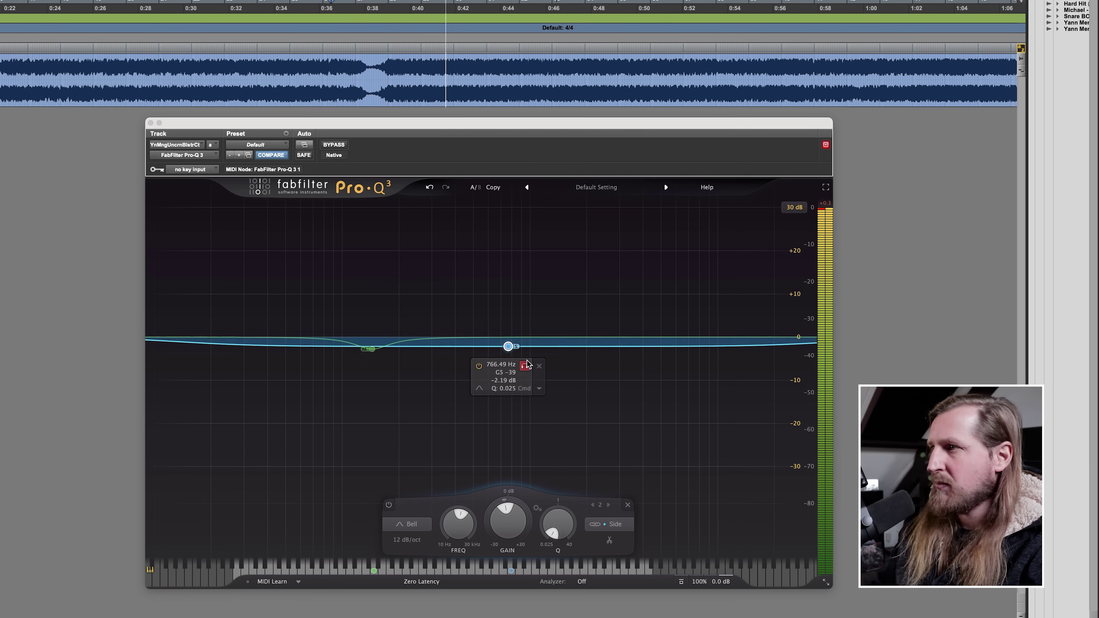
Delete the side and mid EQ bands and keep listening to the section following the break without them.
left_click(539, 365)
left_click(405, 363)
left_click(425, 81)
key("r")
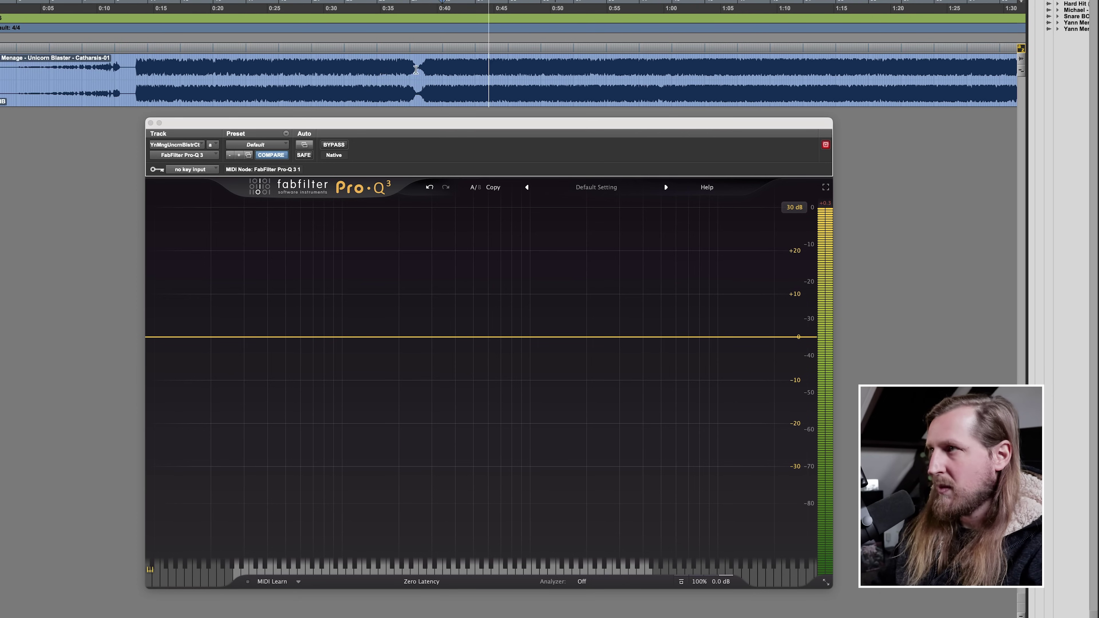
Compare the section from 0:20 with the louder section following the break by playing both without EQ.
left_click(219, 68)
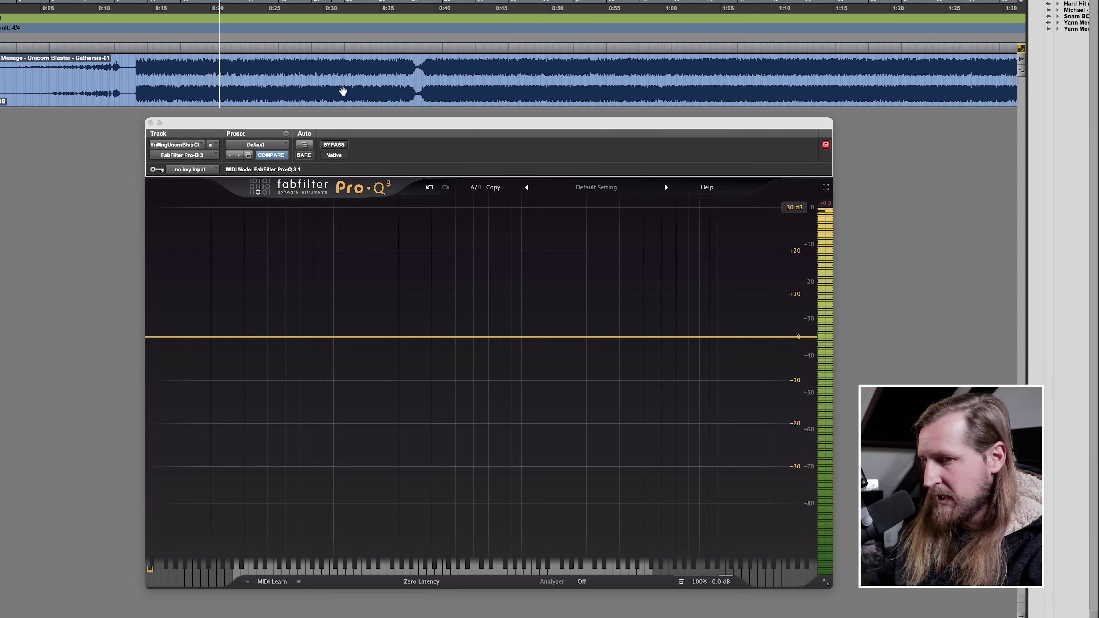
key("space")
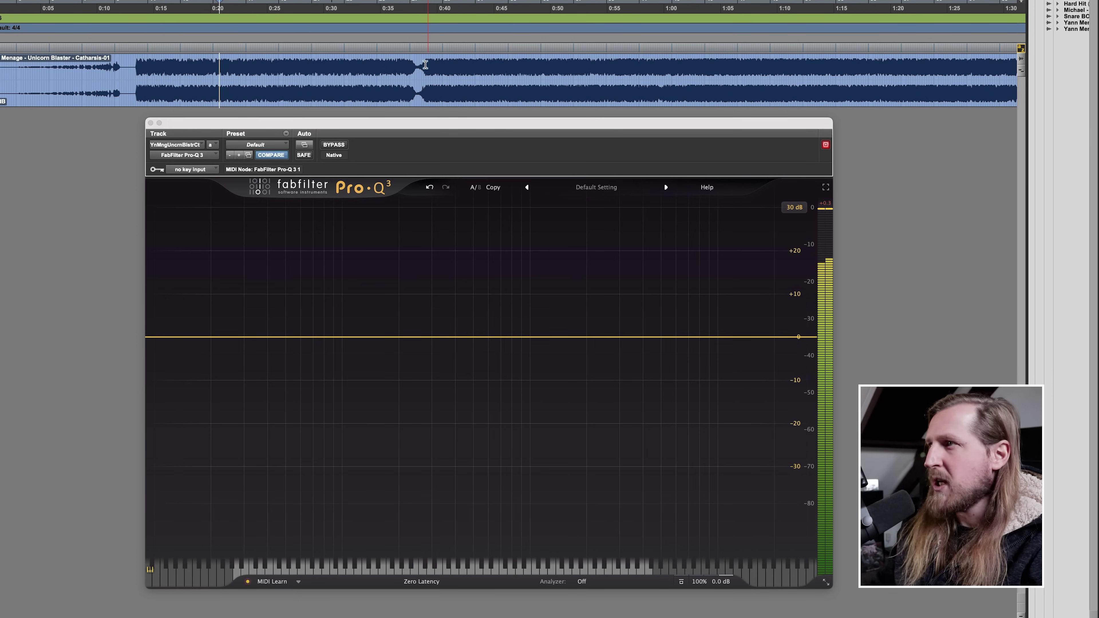
left_click(425, 64)
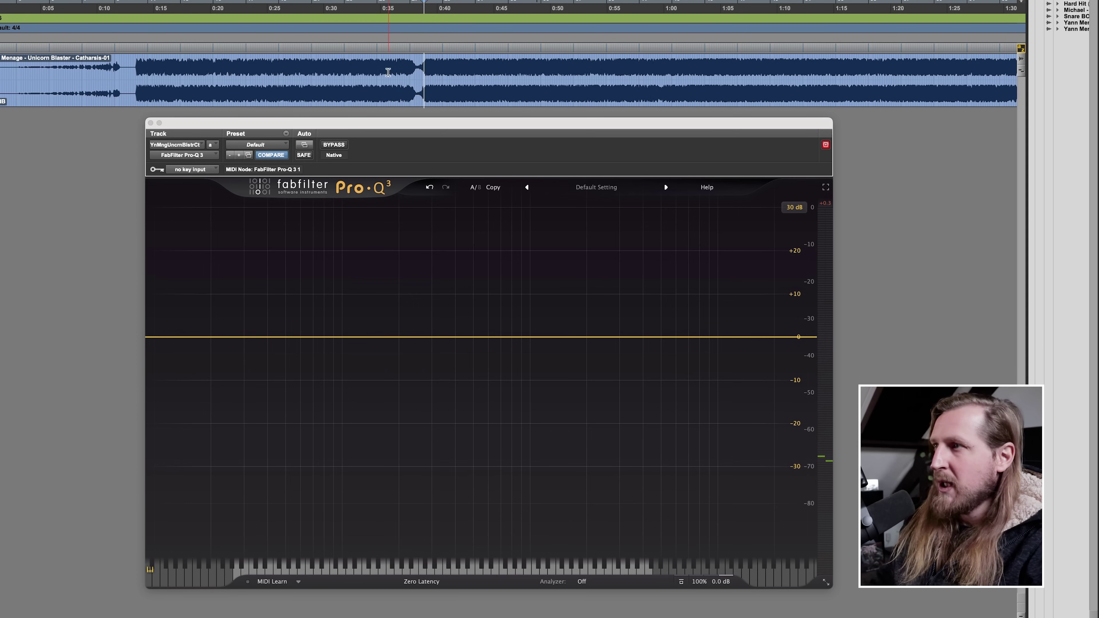
left_click_drag(428, 66, 630, 67)
left_click(430, 66)
key("space")
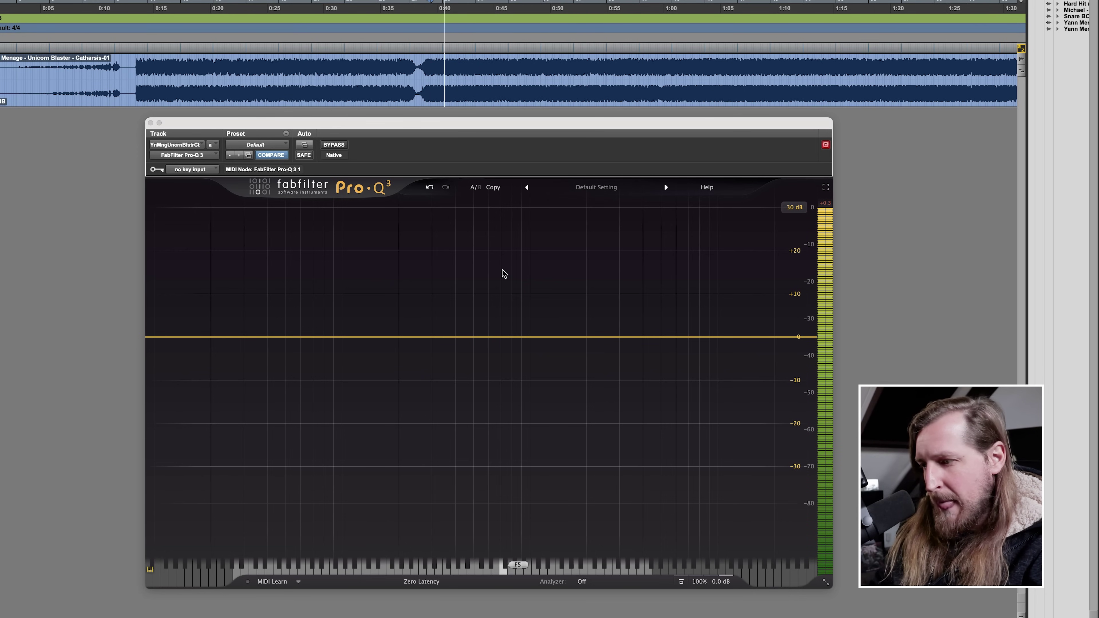
Add a bell band at about 1190 Hz with a gain of +3.08 dB and set its stereo placement to Mid.
double_click(543, 323)
key("space")
left_click(576, 305)
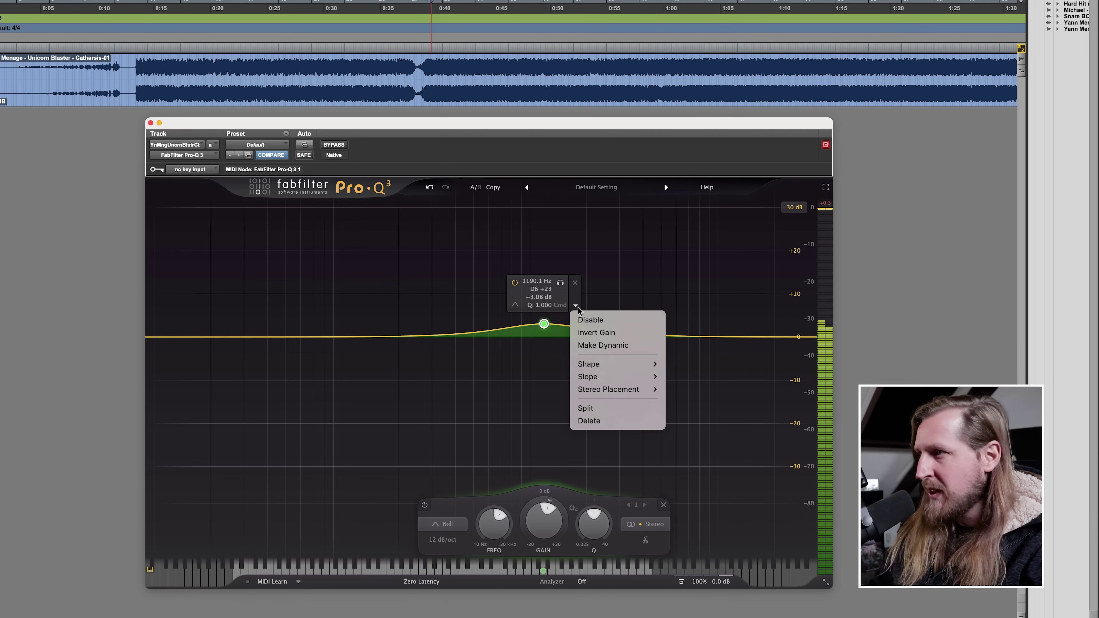
mouse_move(608, 389)
left_click(676, 424)
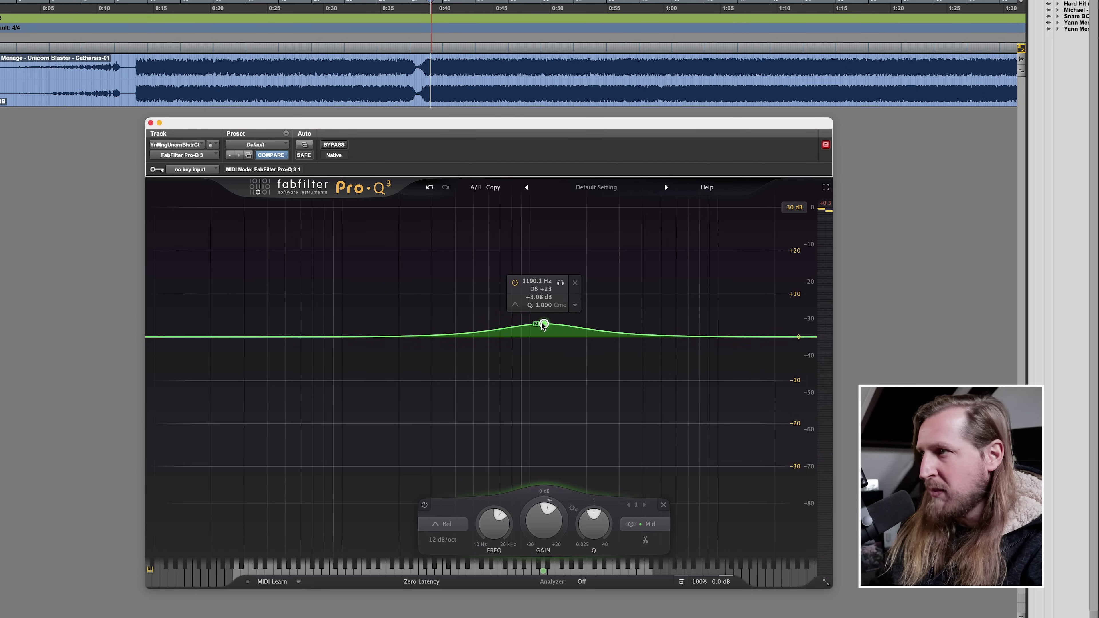
Adjust the mid bell band to about 1446.5 Hz, +1.35 dB and a Q of 0.642, and audition it.
left_click_drag(543, 325, 541, 334)
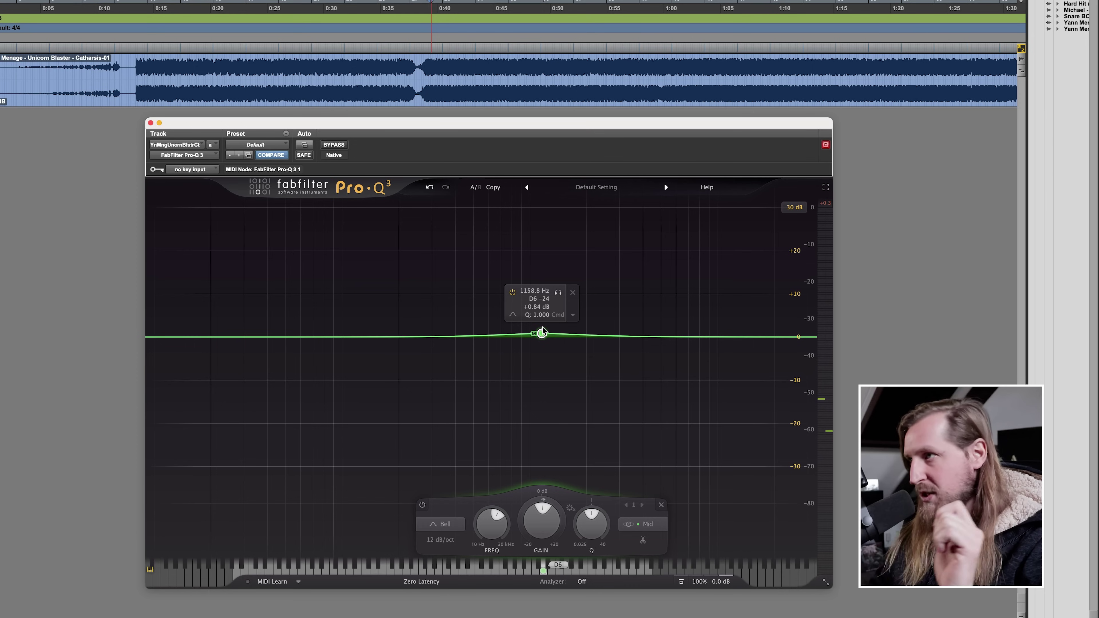
left_click_drag(541, 336, 551, 329)
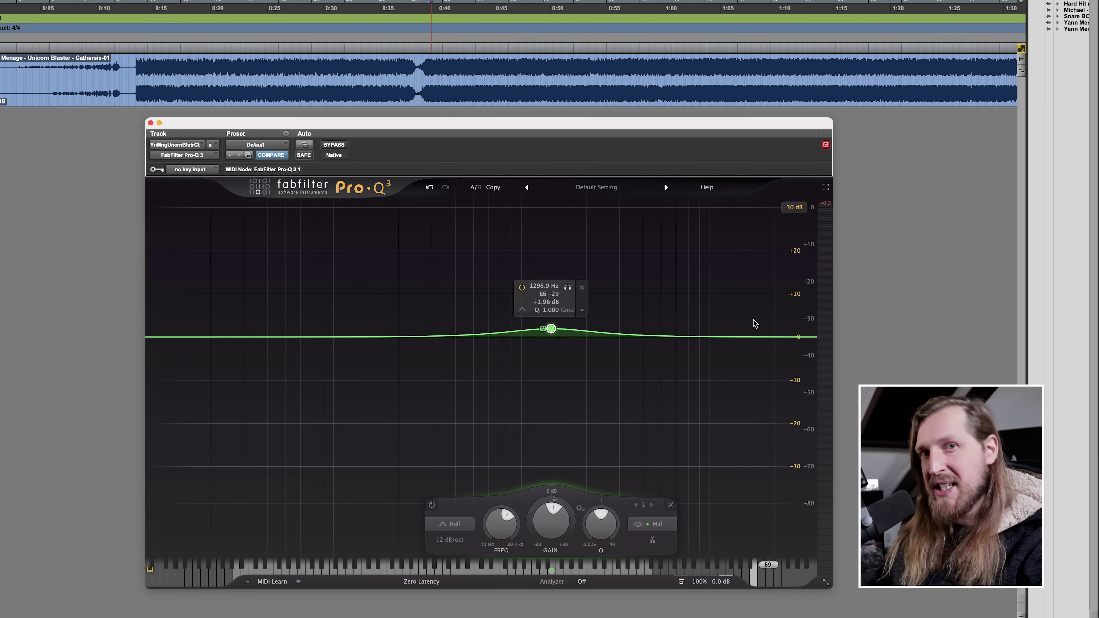
scroll(550, 331, "down", 2)
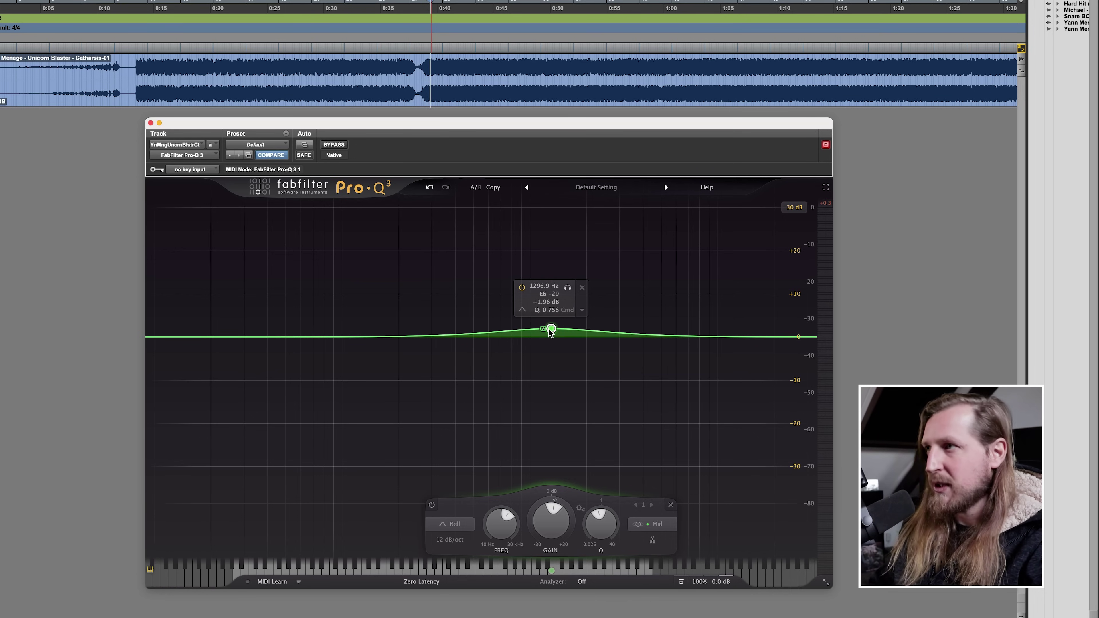
mouse_move(551, 329)
left_mouse_down()
mouse_move(559, 305)
mouse_move(559, 334)
left_mouse_up()
key("space")
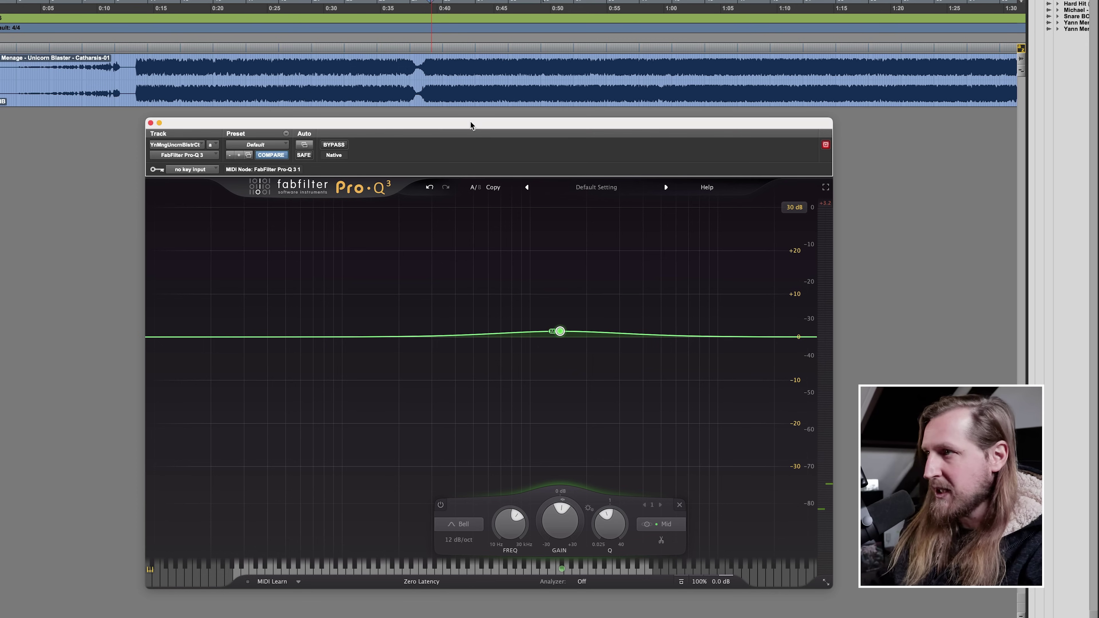
mouse_move(560, 332)
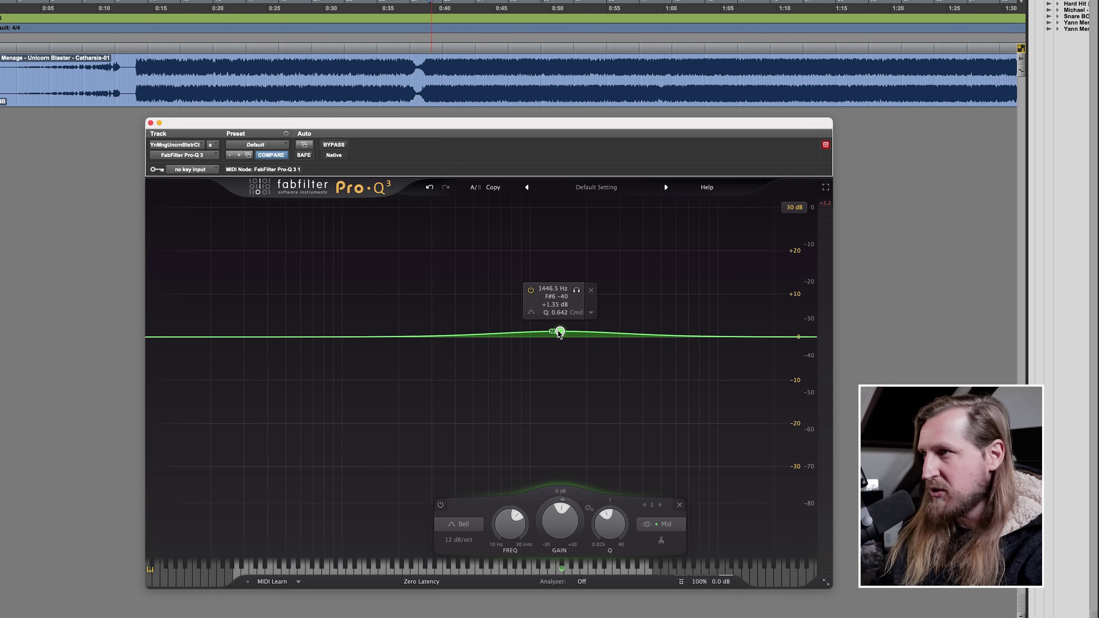
key("space")
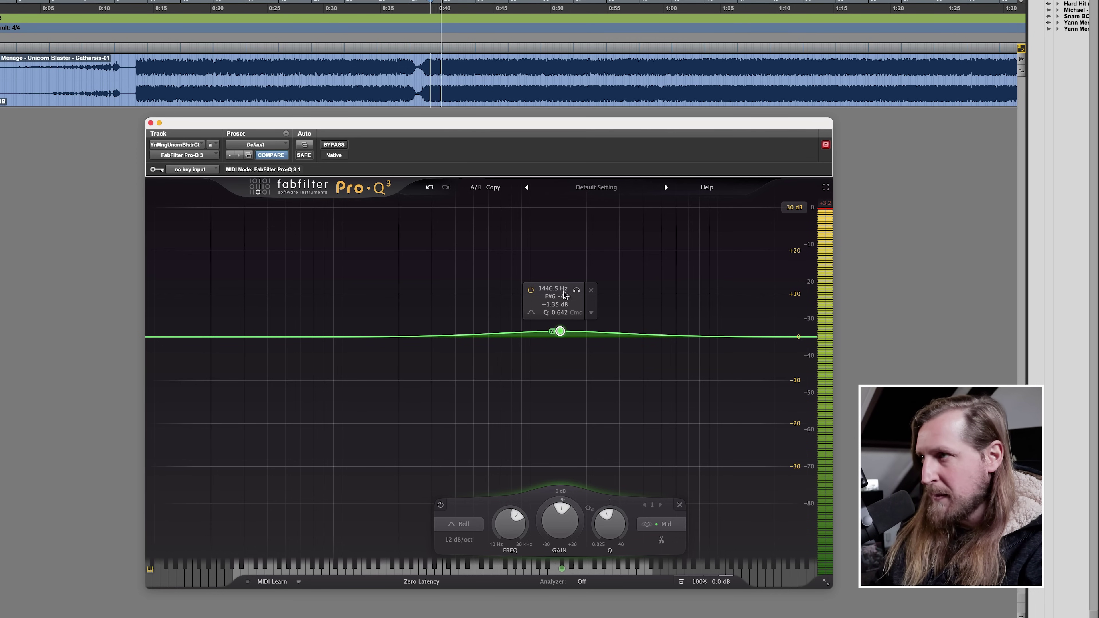
Add a second Mid bell band at about 7852 Hz with a gain of +2.52 dB and a Q of 1.065.
key("space")
left_click(657, 332)
left_click_drag(657, 332, 697, 326)
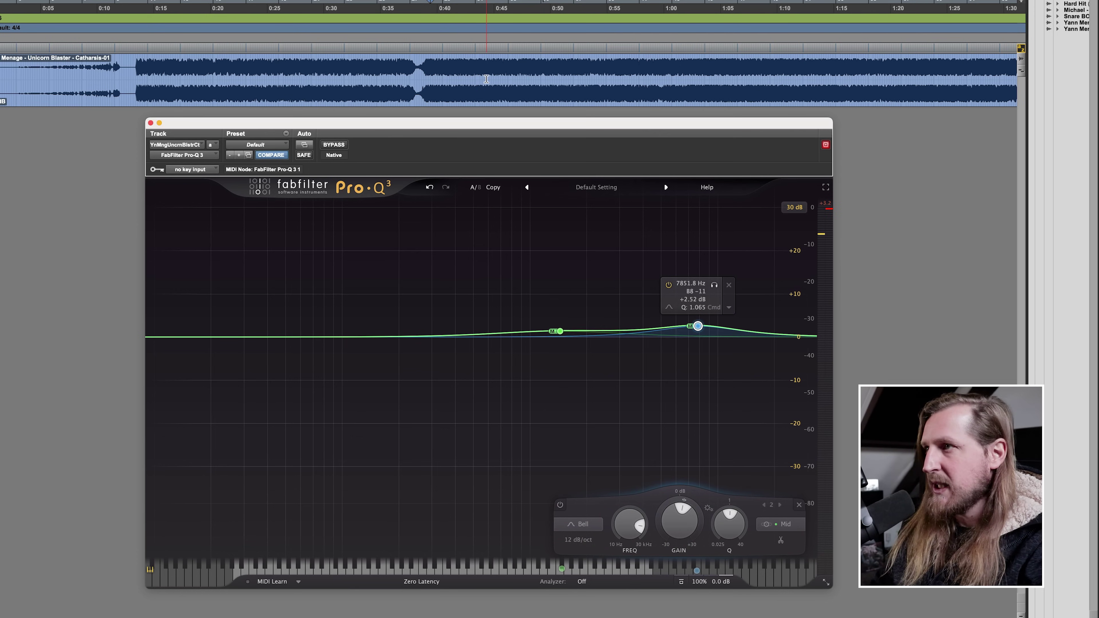
Adjust the high mid-channel band to about 8143 Hz, +1.72 dB and a Q of 0.866, and audition it.
mouse_move(697, 329)
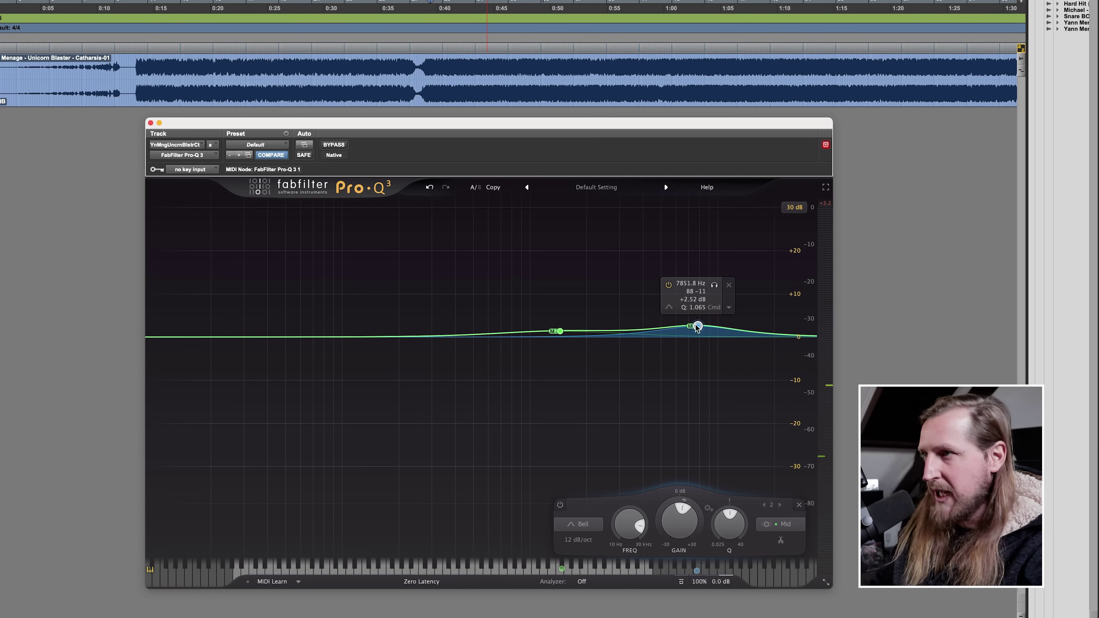
key("space")
mouse_move(698, 326)
left_mouse_down()
mouse_move(699, 317)
mouse_move(700, 329)
left_mouse_up()
key("space")
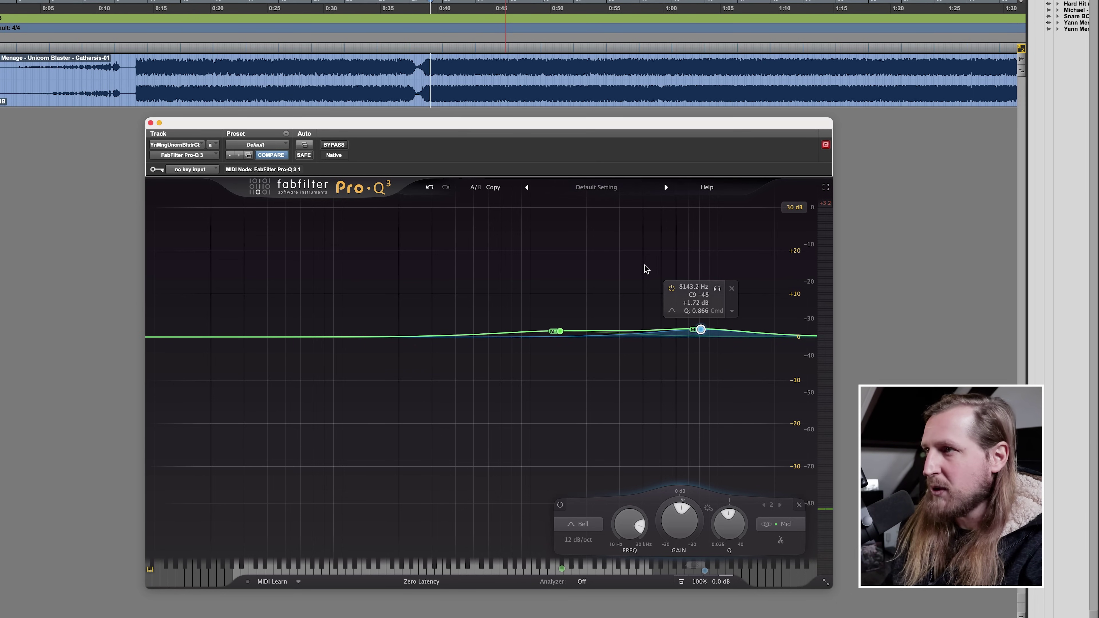
key("space")
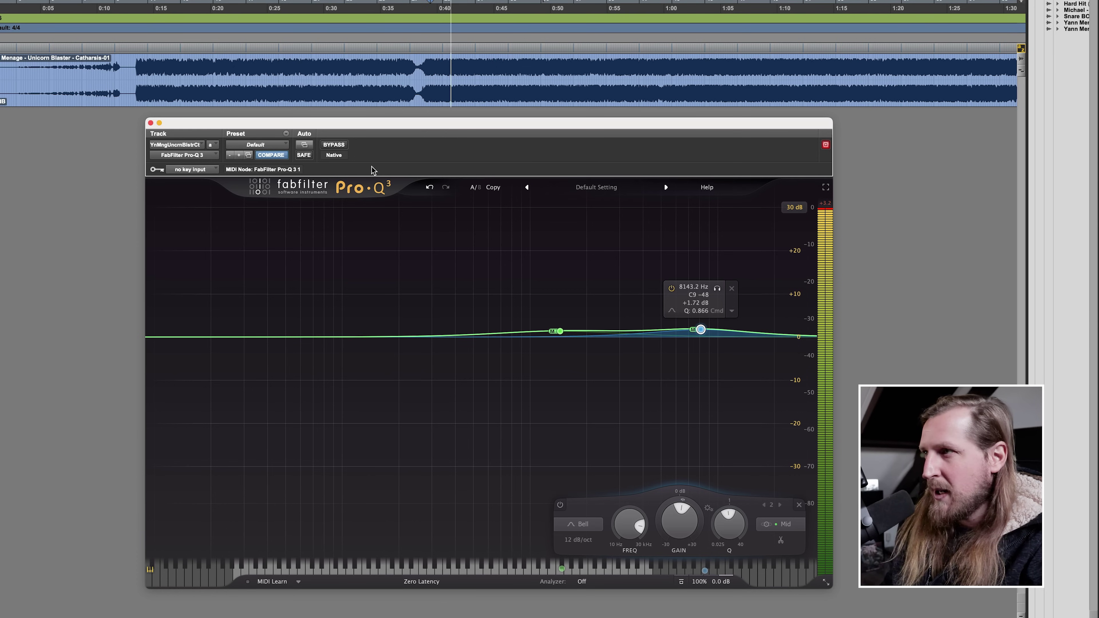
Bypass Pro-Q 3 to compare the unprocessed song, and delete both Mid bell bands.
left_click(334, 144)
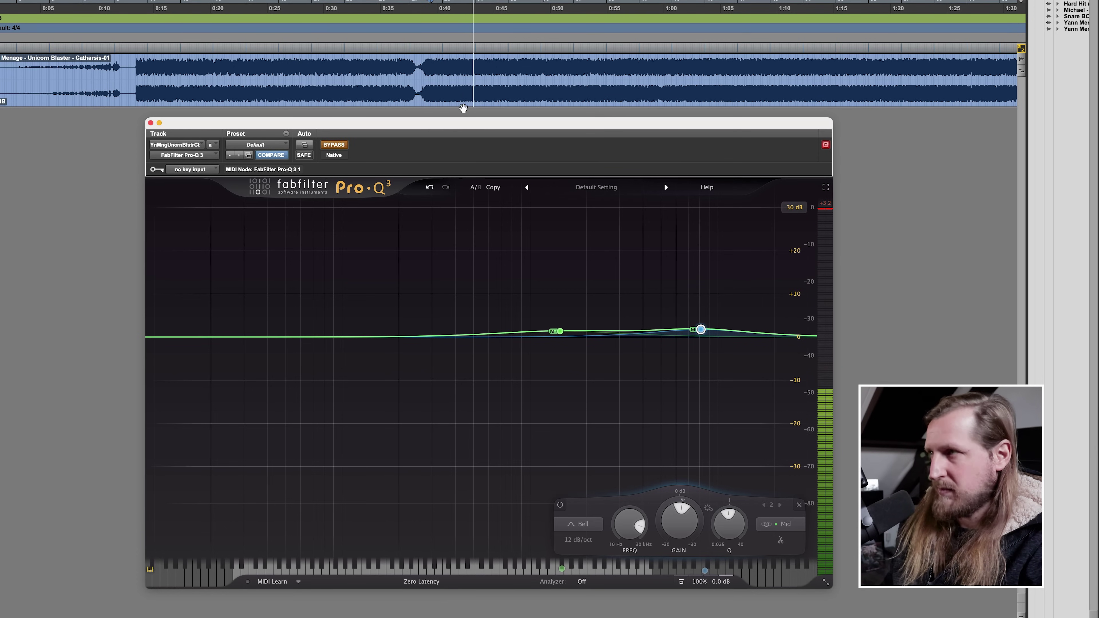
key("space")
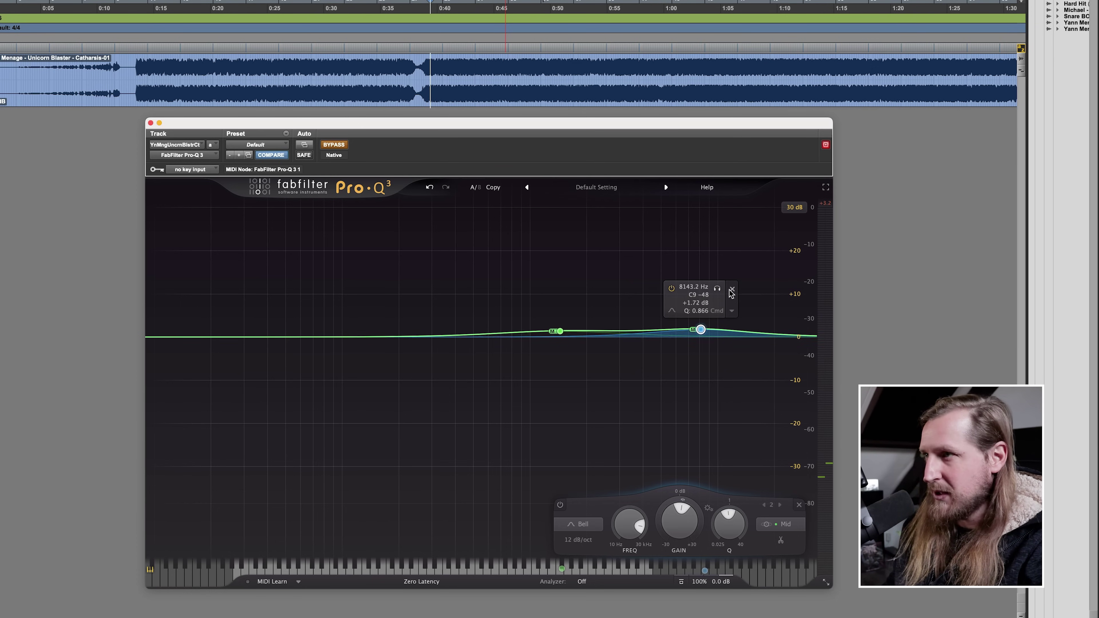
left_click(731, 290)
left_click(591, 289)
Audition the bypassed song from about 0:48, and switch the equalizer back on.
left_click(540, 60)
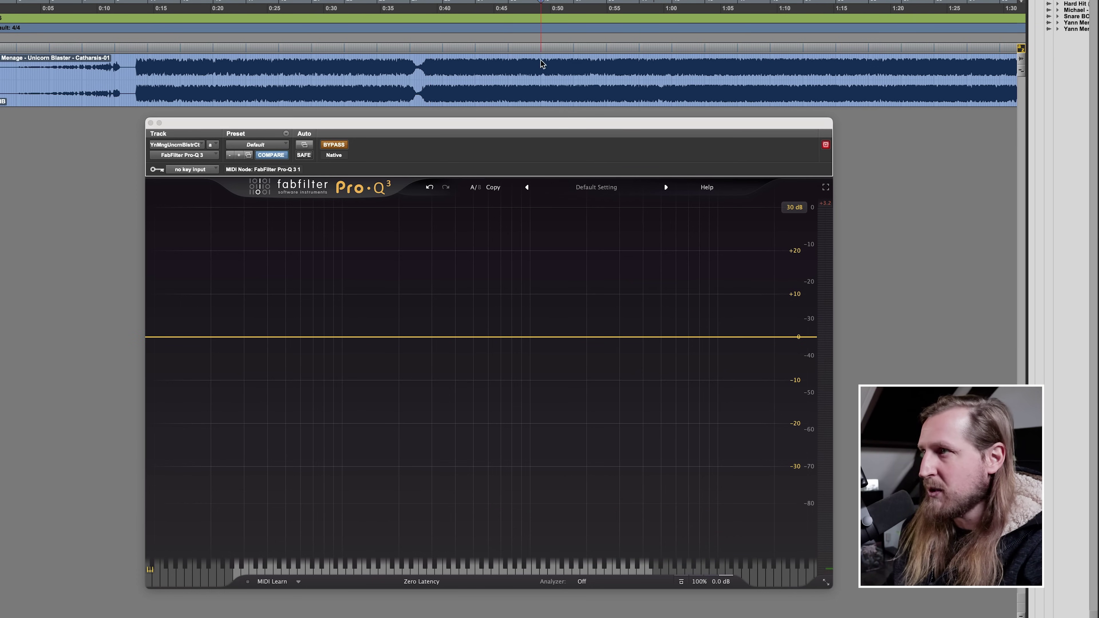
key("space")
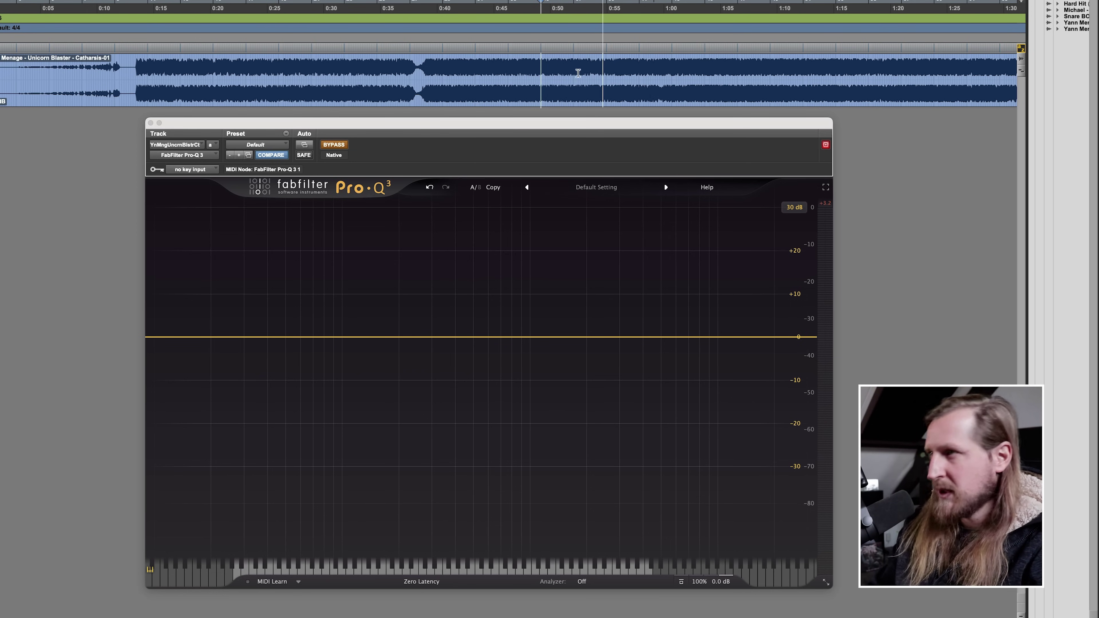
left_click(342, 145)
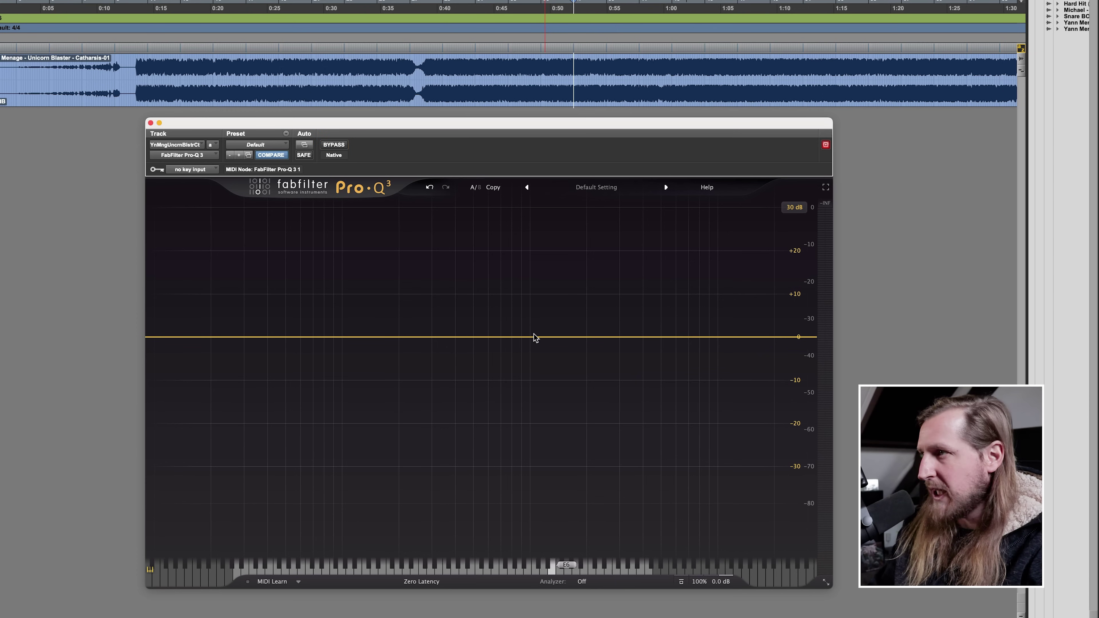
Add a bell band at about 932 Hz with +1.14 dB gain and set its stereo placement to Mid.
left_click(524, 333)
left_click(556, 313)
mouse_move(597, 398)
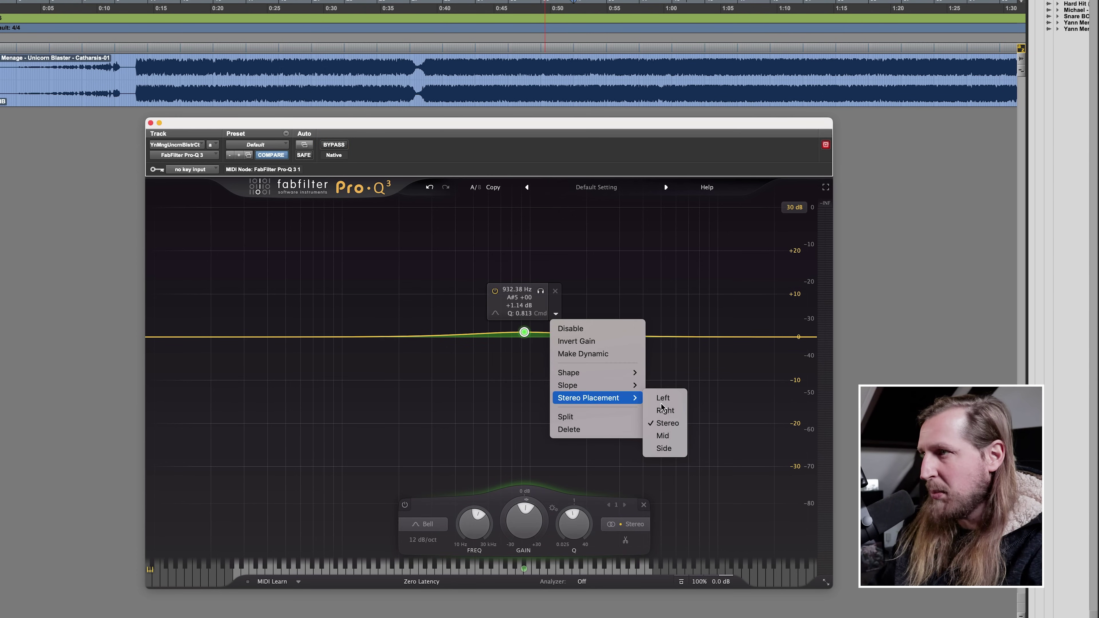
left_click(662, 436)
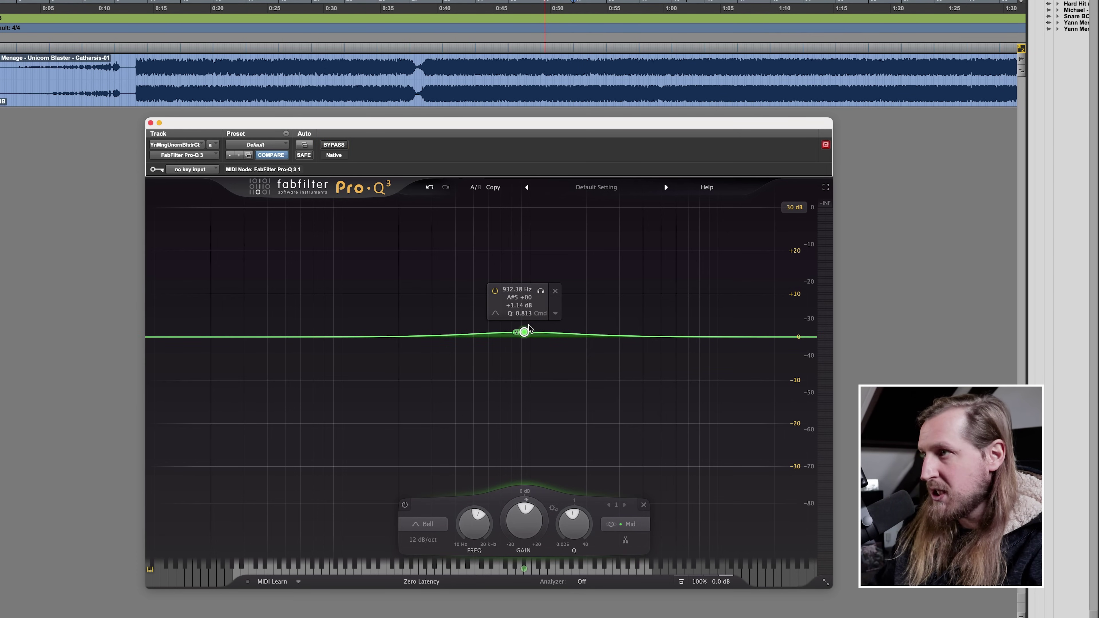
Adjust the Mid bell band to about 1538.6 Hz, +3.11 dB and a Q of 0.451 while auditioning it.
key("space")
left_click_drag(529, 329, 566, 325)
key("space")
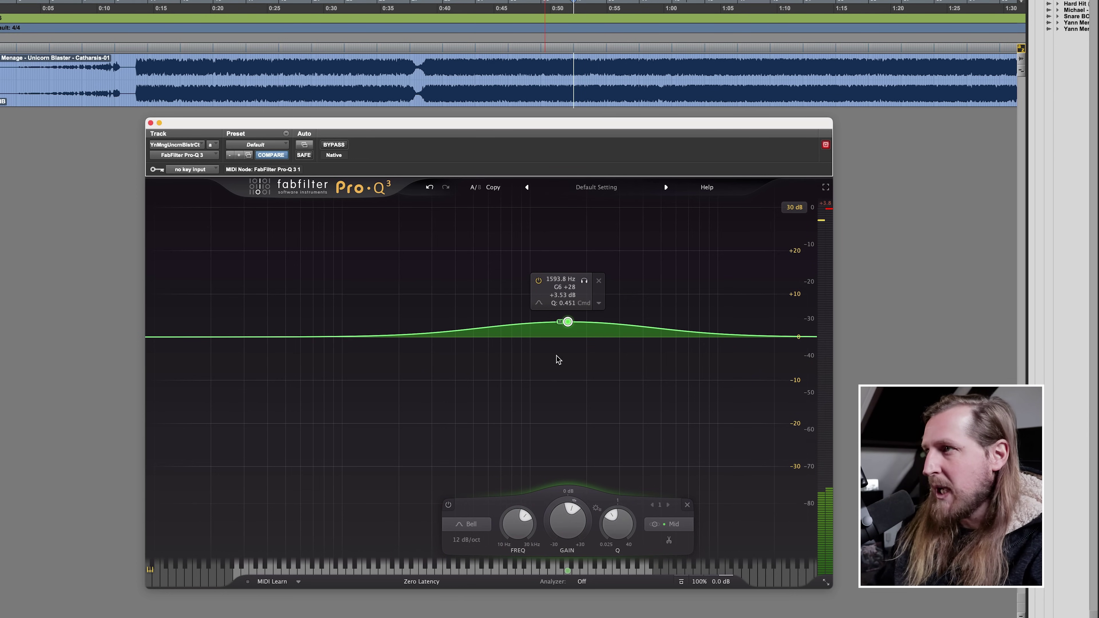
key("space")
left_click_drag(567, 321, 564, 322)
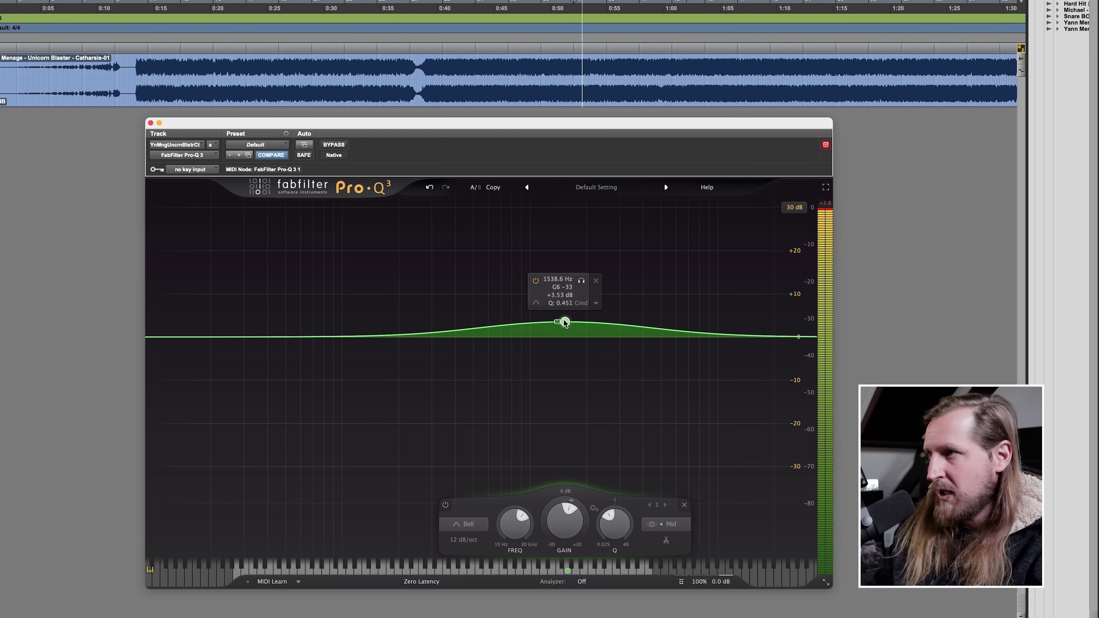
key("space")
Try a second bell band in the high frequencies during playback, and delete it.
left_click(662, 335)
left_click_drag(663, 335, 700, 332)
key("space")
left_click(734, 289)
key("space")
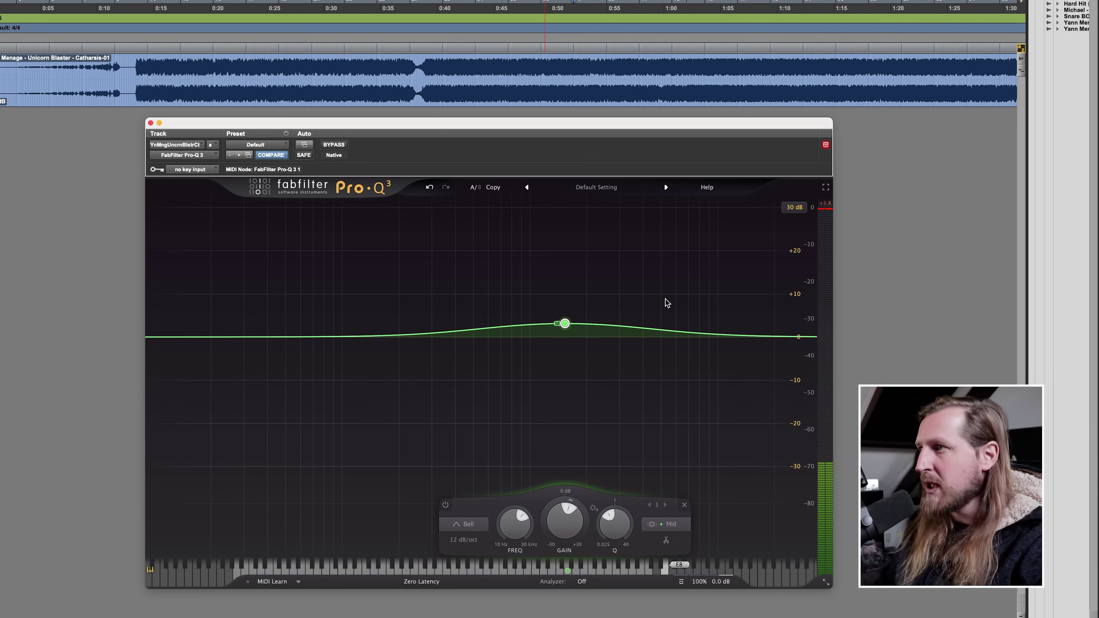
Delete the remaining Mid bell band and audition the song with a flat curve from about 0:54.
mouse_move(591, 322)
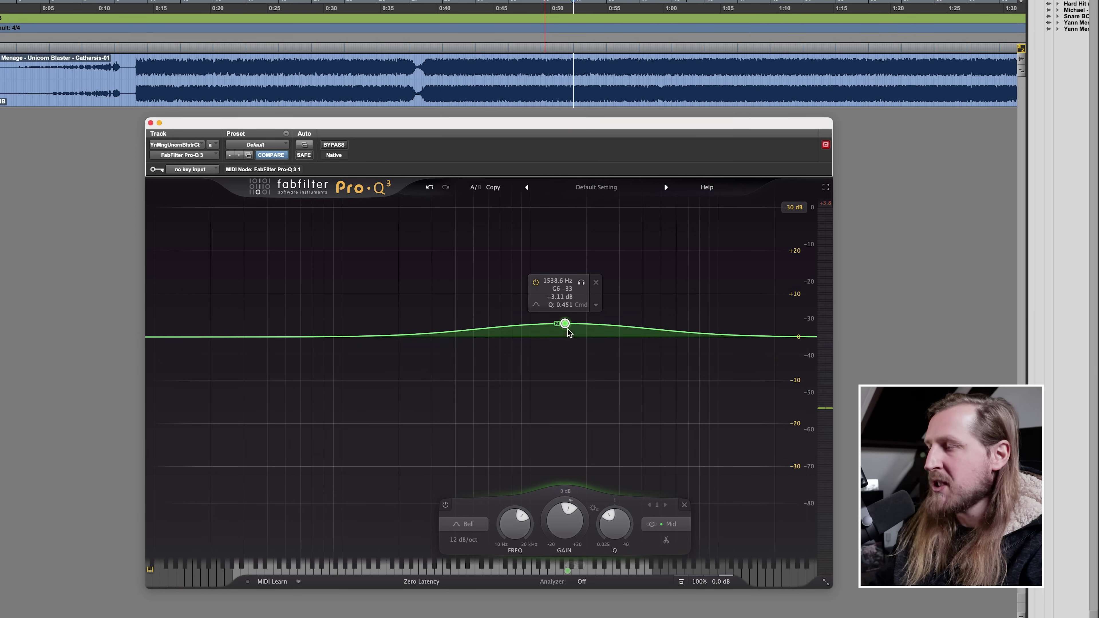
left_click(596, 282)
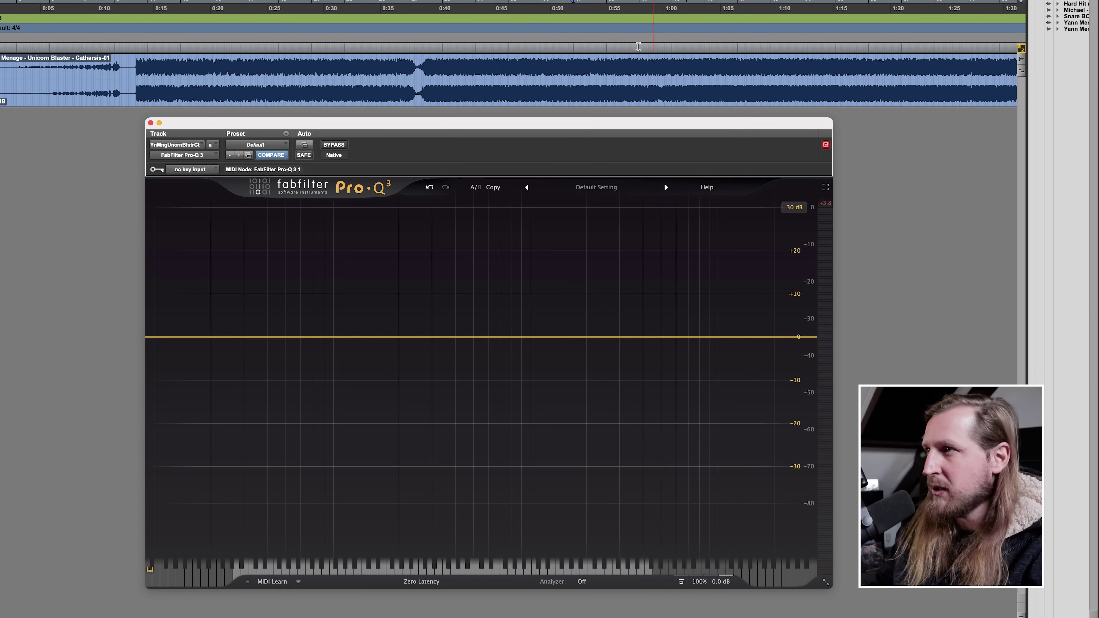
left_click(600, 62)
key("space")
Move further along the song and audition it from about 1:23.
scroll(605, 94, "right", 3)
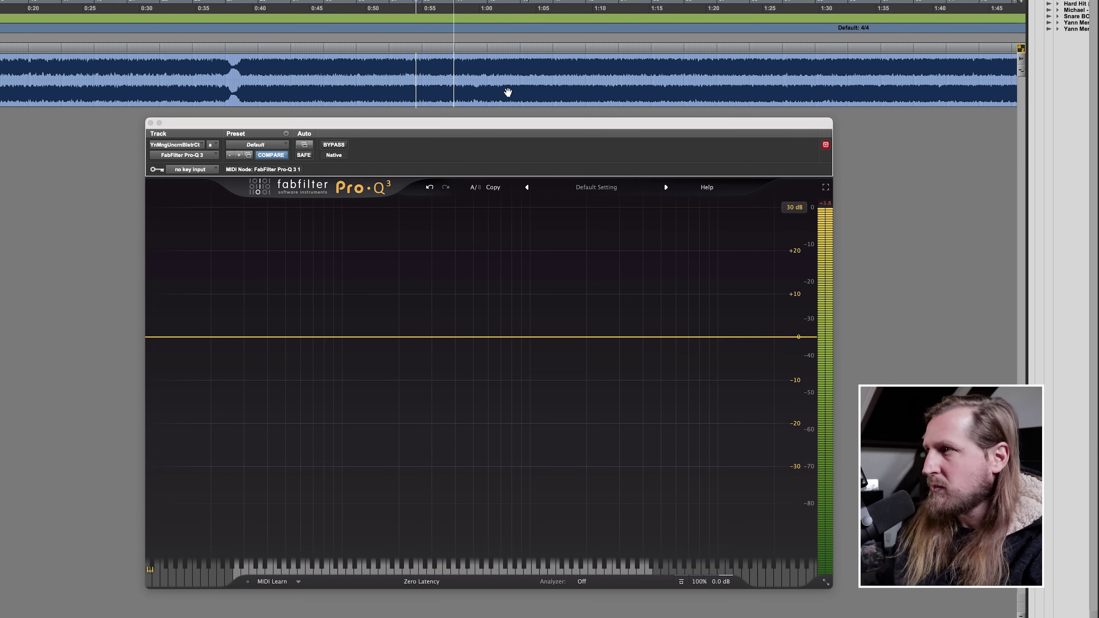
scroll(508, 92, "right", 2)
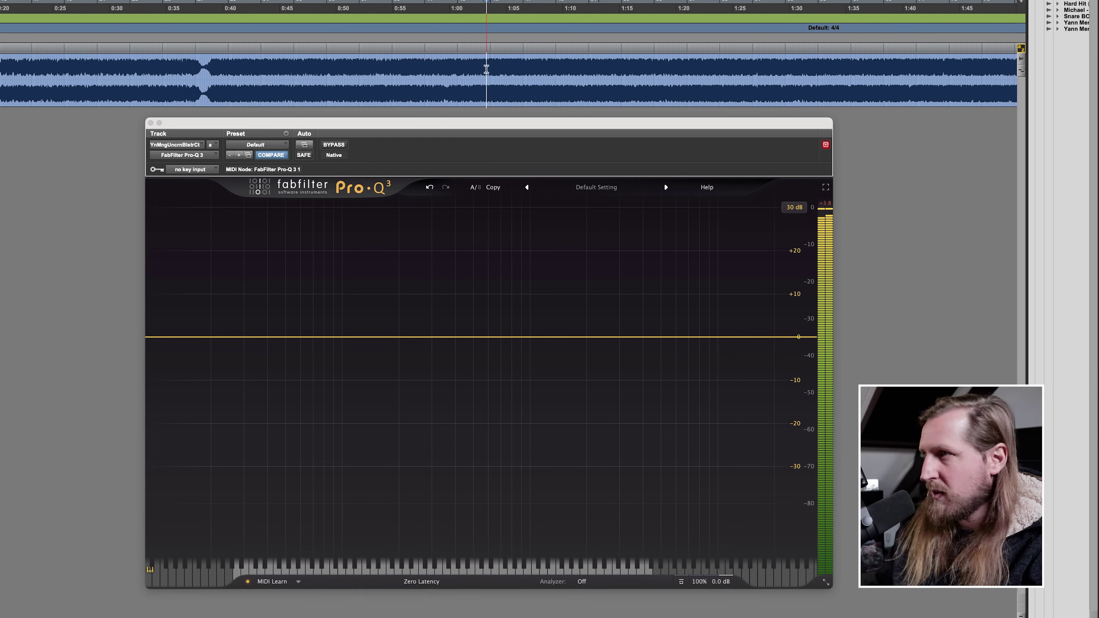
scroll(486, 71, "right", 15)
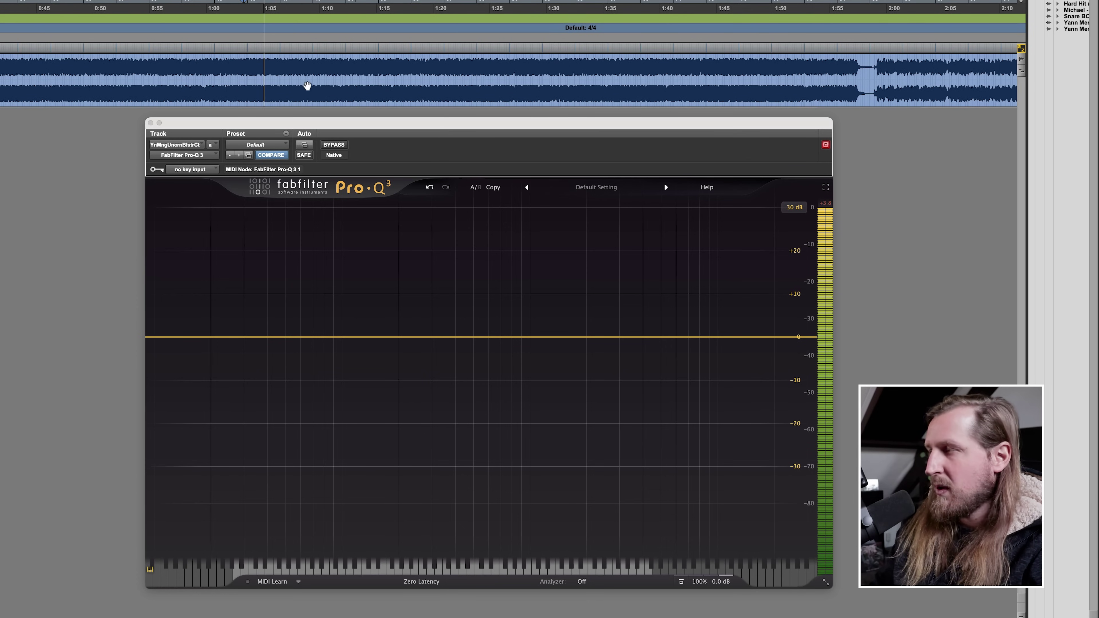
key("space")
left_click(474, 69)
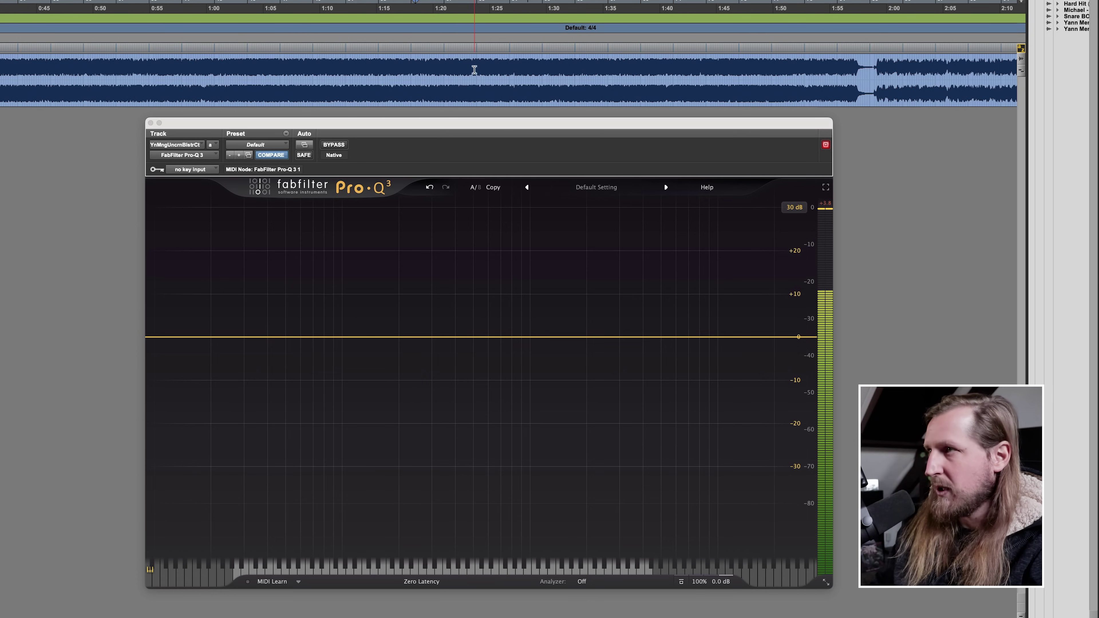
scroll(472, 68, "right", 1)
left_click(464, 66)
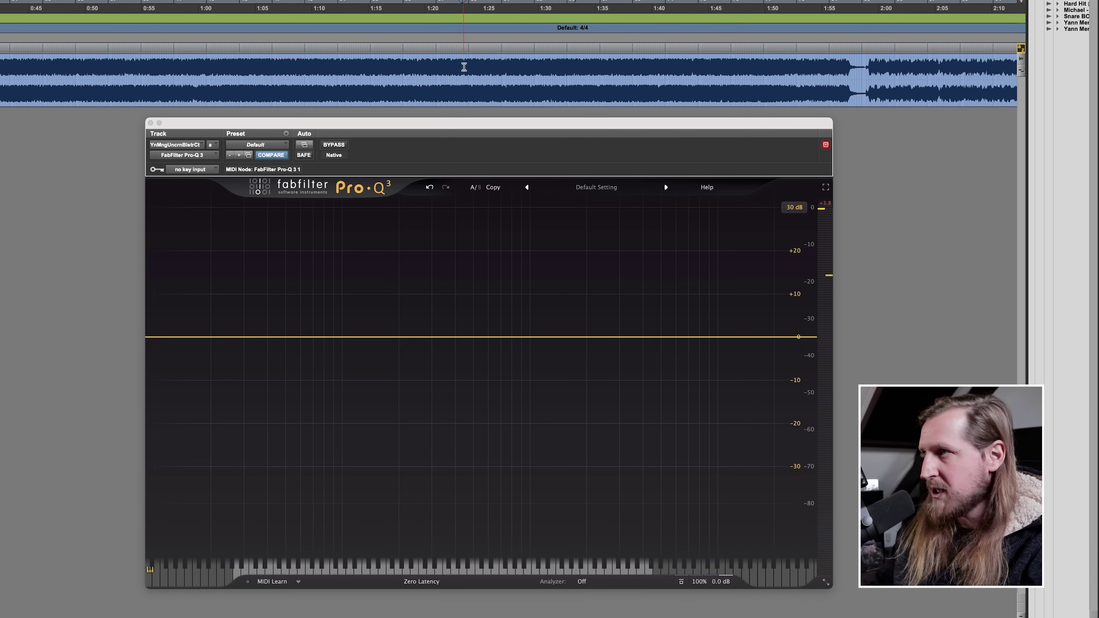
key("space")
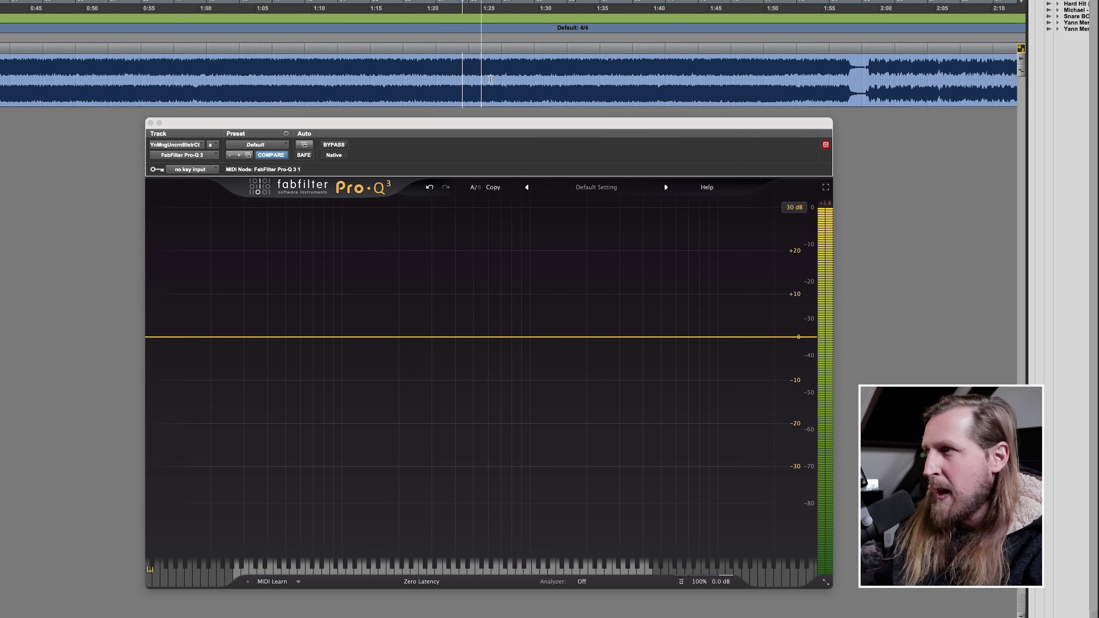
Audition the passage before the break near 1:58, starting from about 1:44 and again from about 1:42.
key("r")
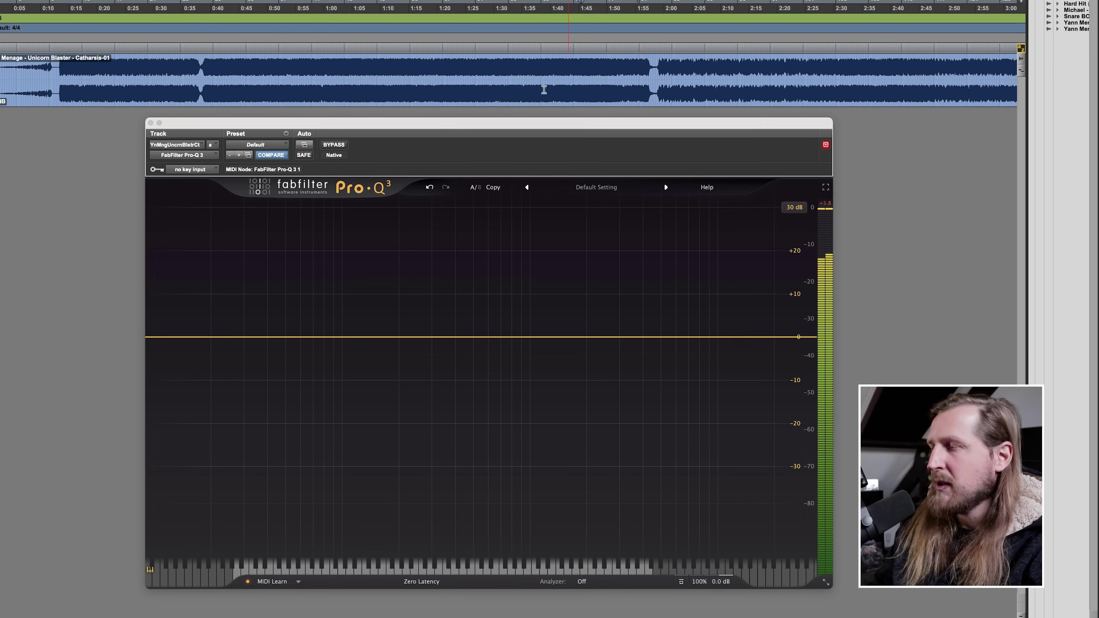
left_click(580, 67)
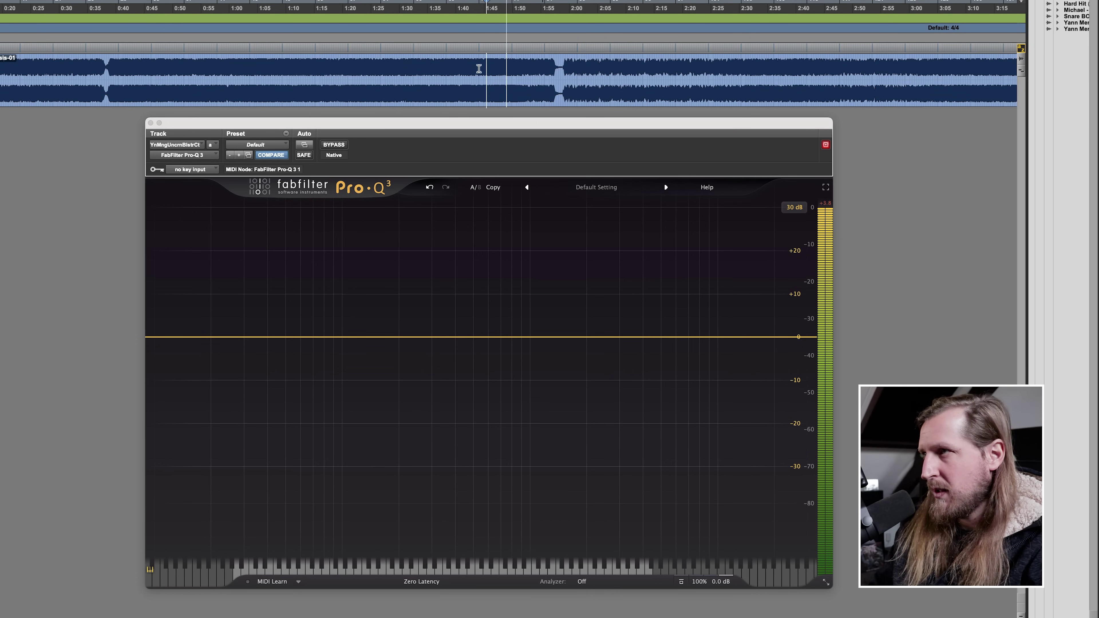
left_click(474, 68)
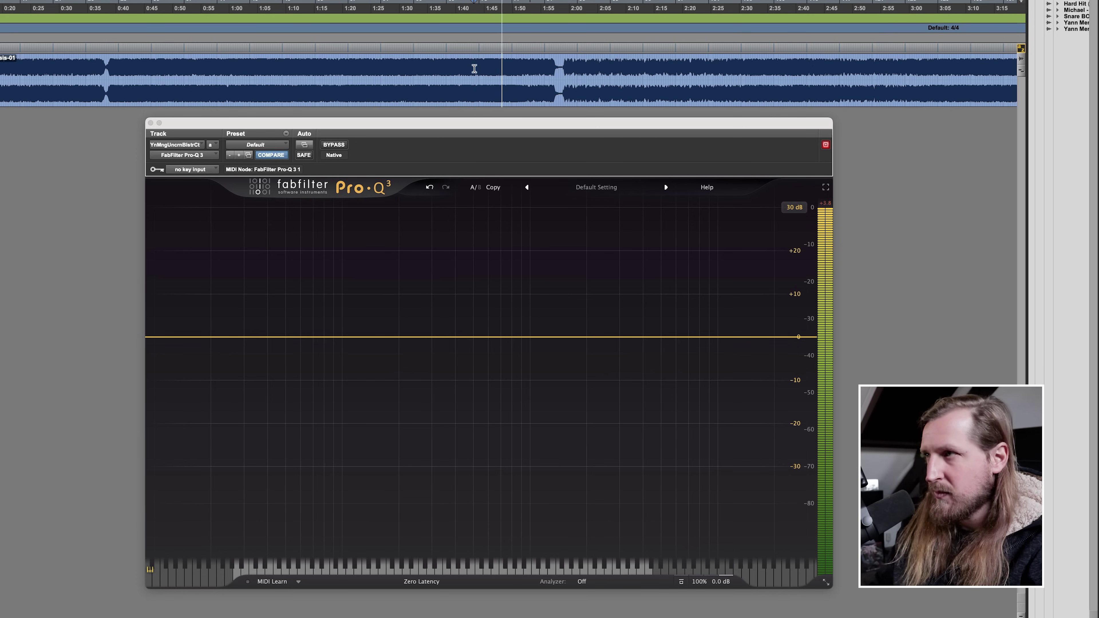
key("space")
scroll(438, 72, "up", 2)
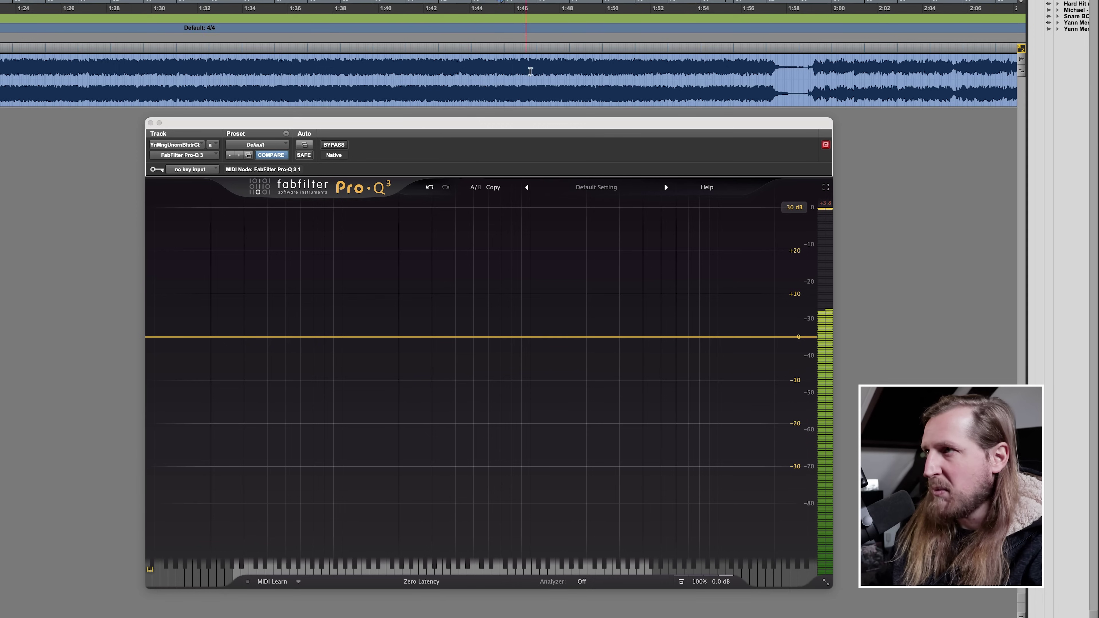
Highlight the dense passage of the song between about 1:41 and 1:53, and clear the selection.
left_click(379, 74)
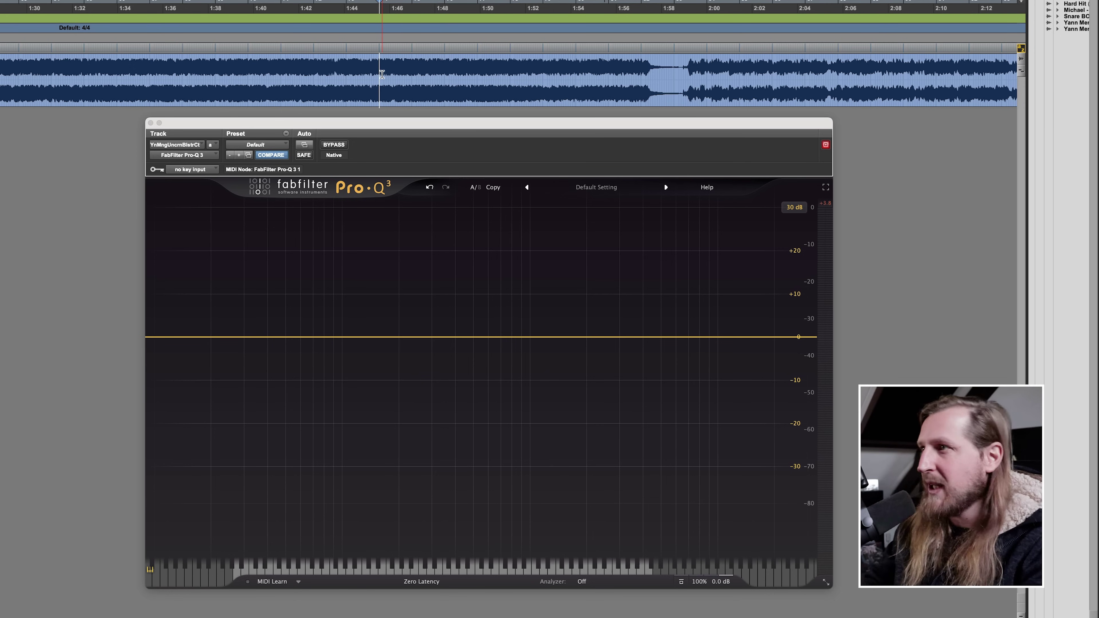
left_click_drag(350, 71, 508, 71)
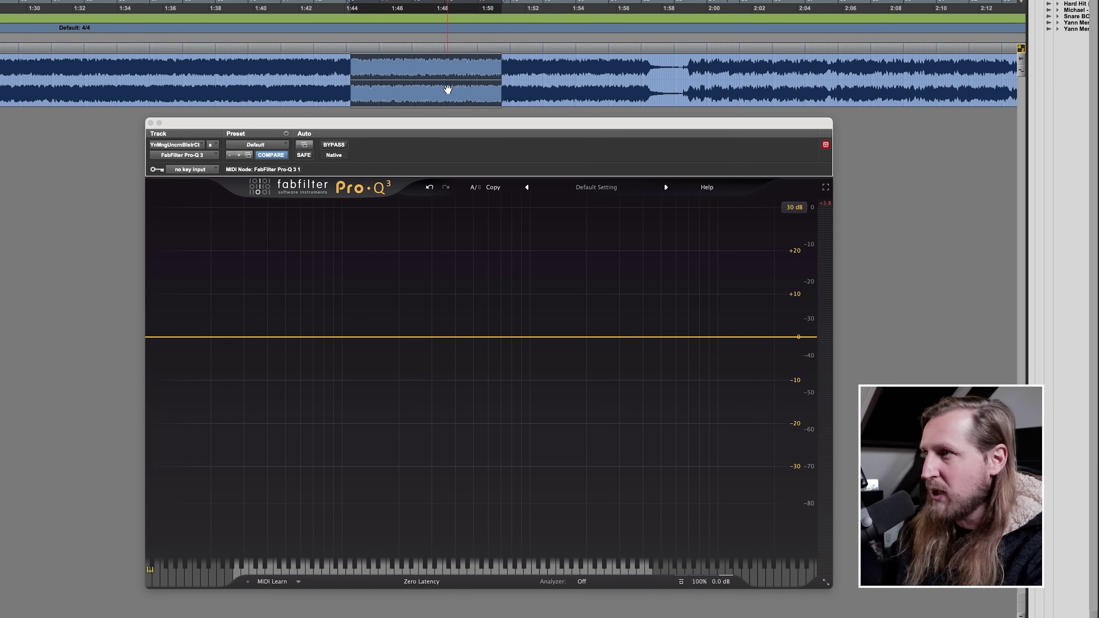
left_click(470, 78)
key("super+bracketleft")
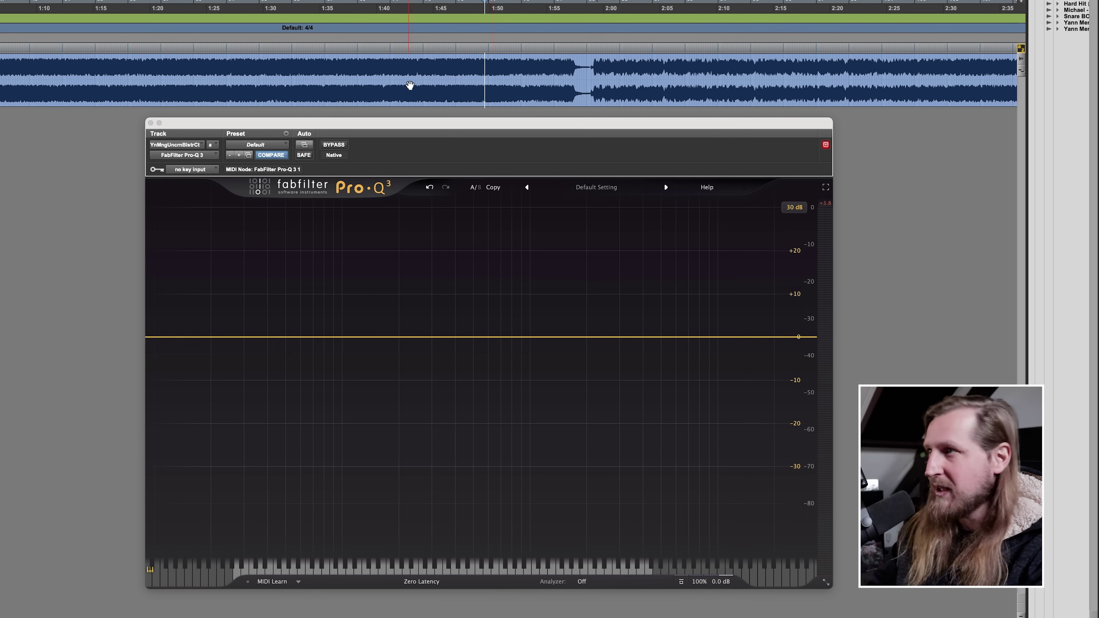
left_click_drag(404, 70, 531, 73)
left_click_drag(393, 73, 524, 70)
left_click(410, 69)
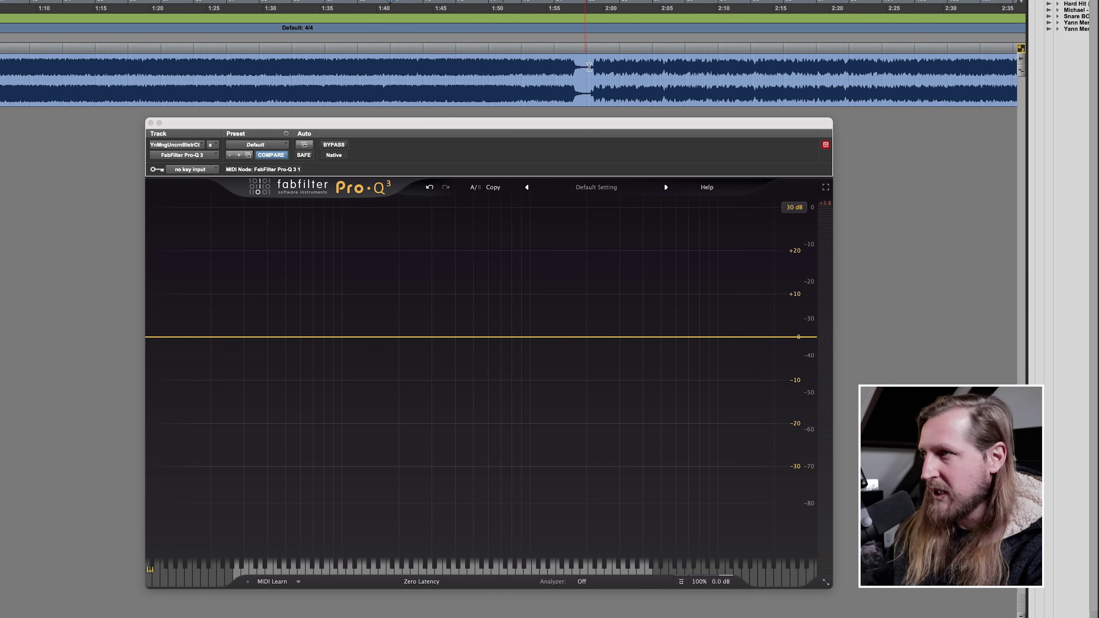
Audition passages farther into the song, including the one from about 3:25, and show the whole waveform.
key("space")
key("super+bracketleft")
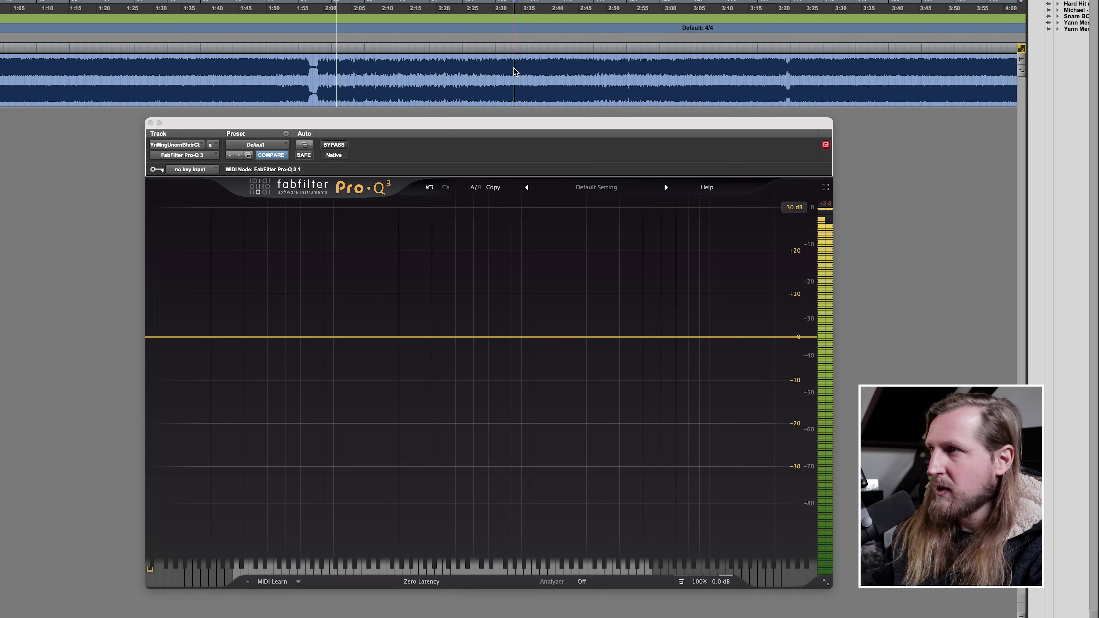
key("super+bracketleft")
key("space")
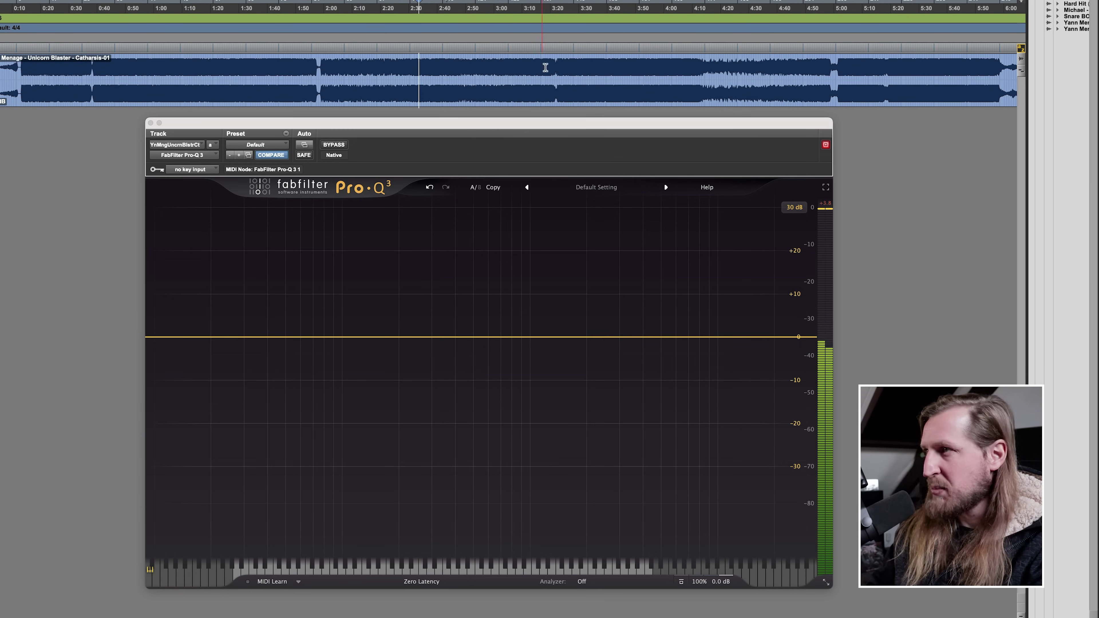
left_click(573, 69)
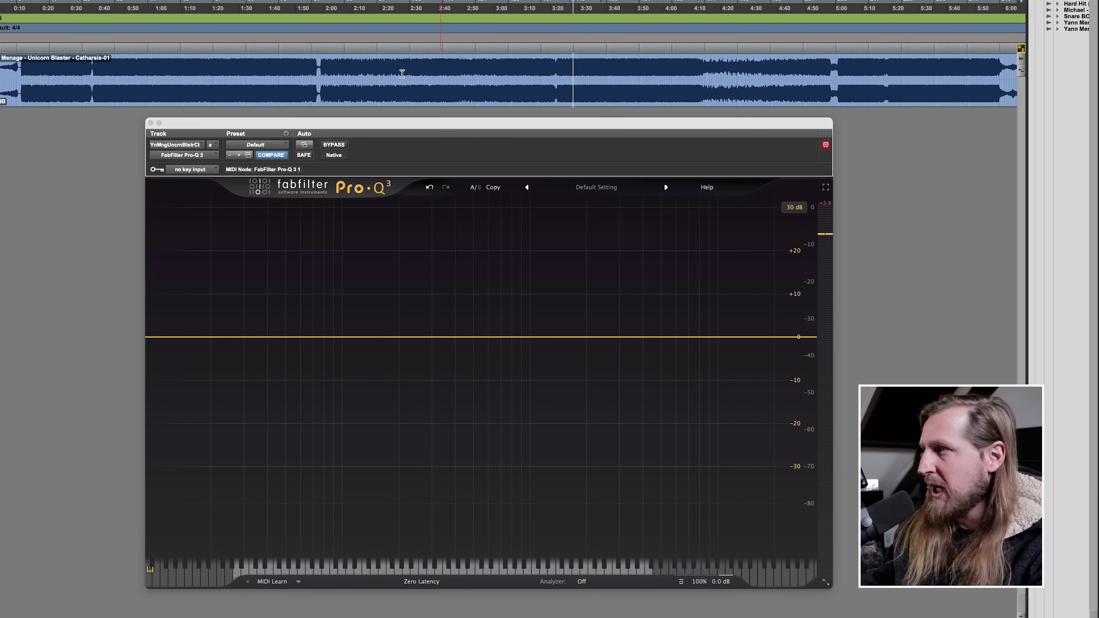
key("space")
key("super+bracketleft")
key("space")
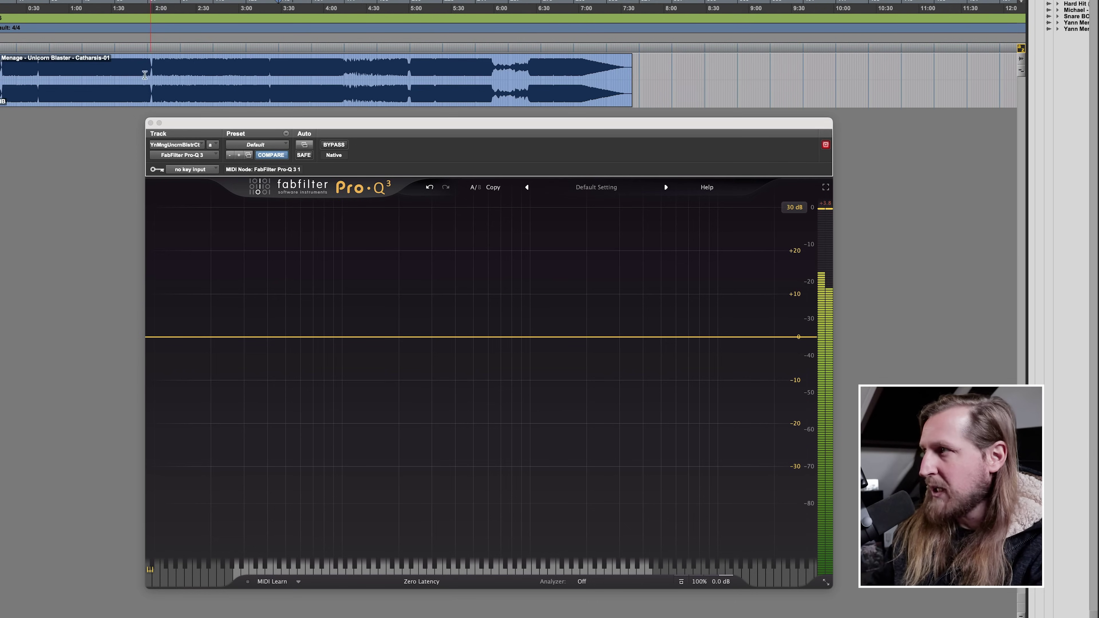
Highlight the song from near its start to its end, clear the selection and audition from about 3:45.
left_click_drag(12, 74, 647, 76)
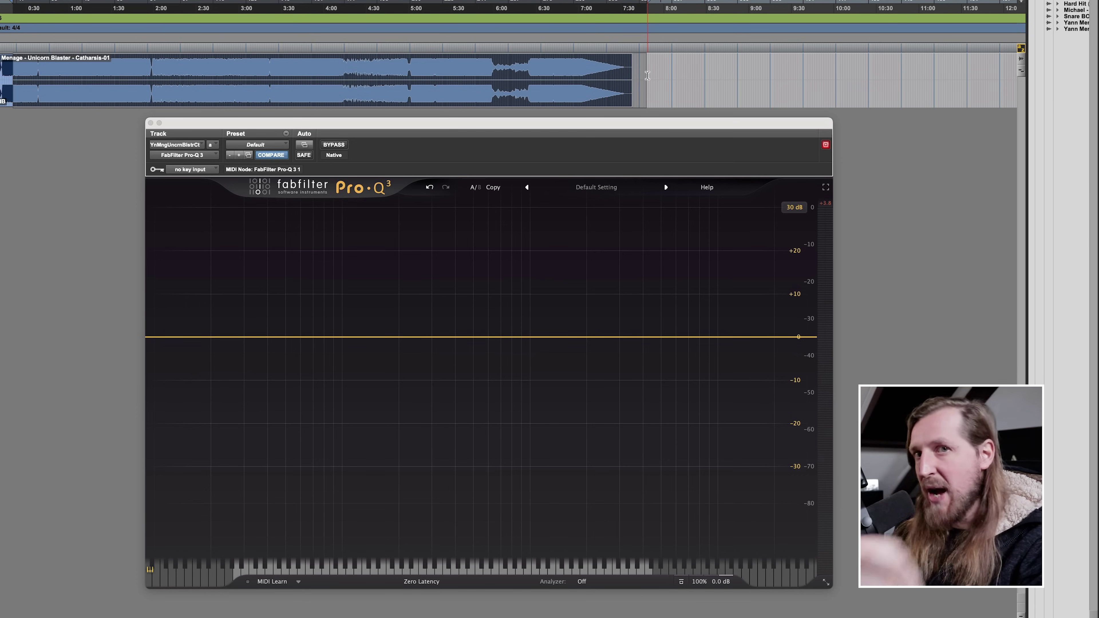
left_click(311, 76)
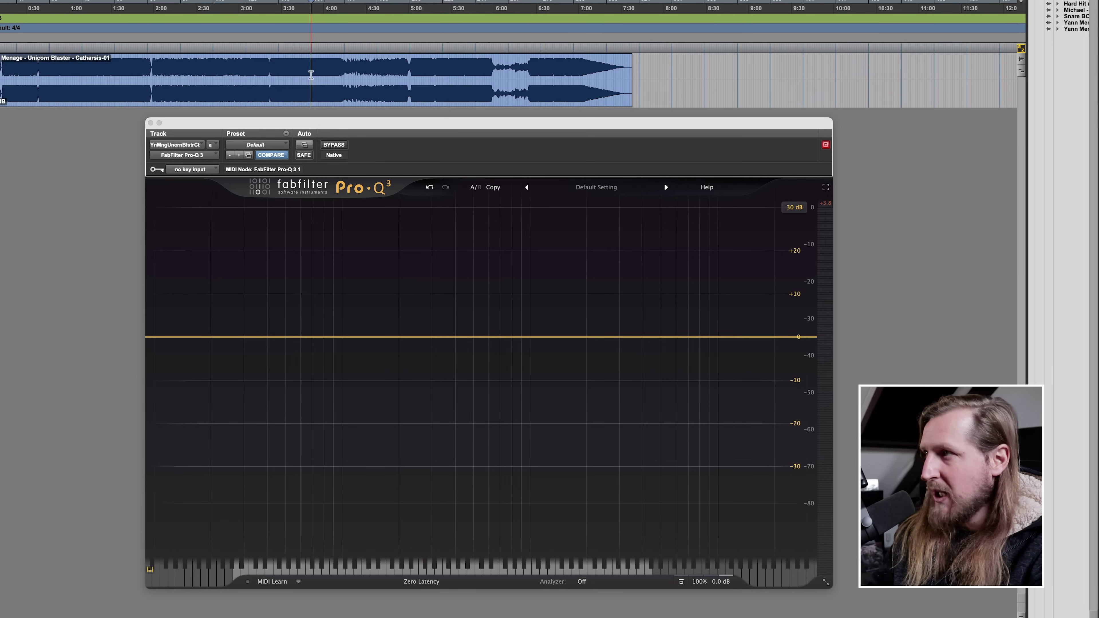
key("space")
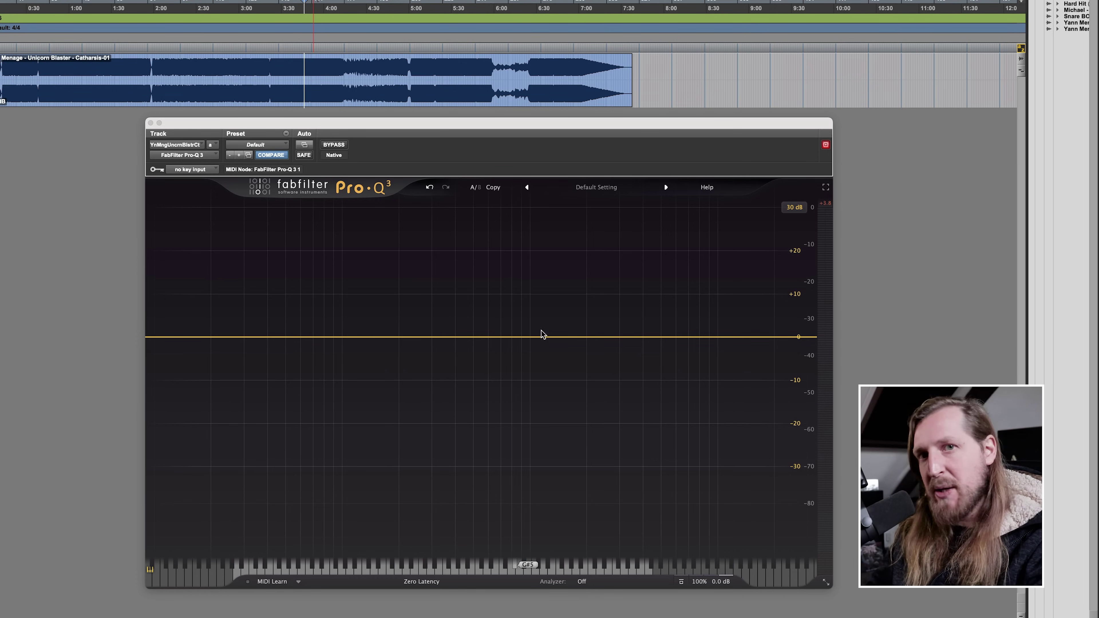
left_click(273, 28)
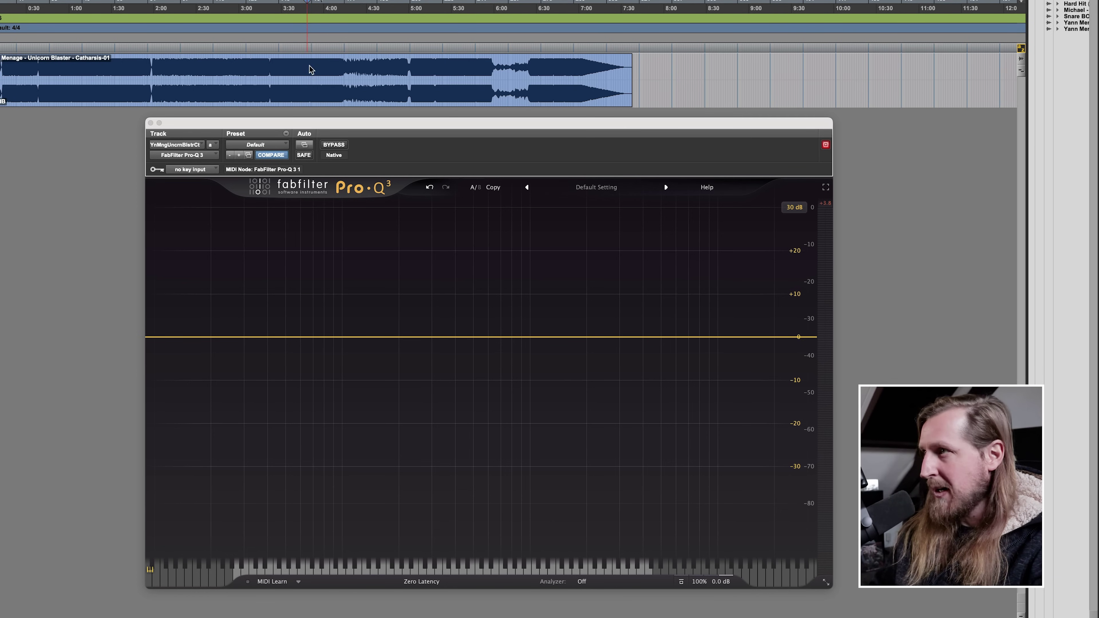
key("space")
key("super+bracketright")
key("space")
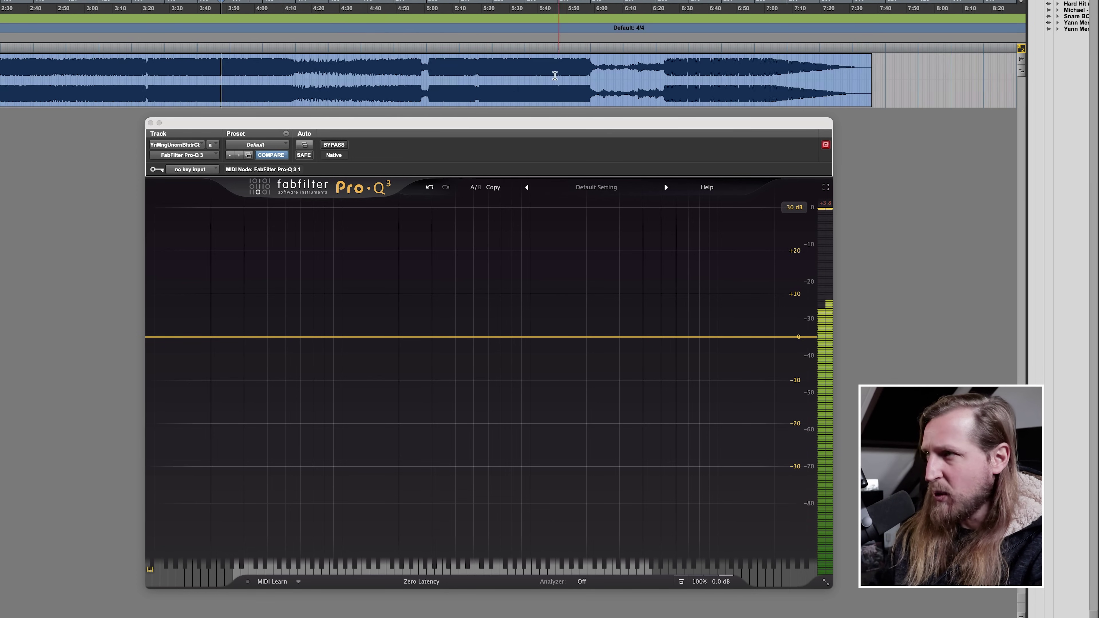
Audition the dense section of the song from about 5:00.
left_click(401, 69)
key("super+bracketright")
left_click(500, 69)
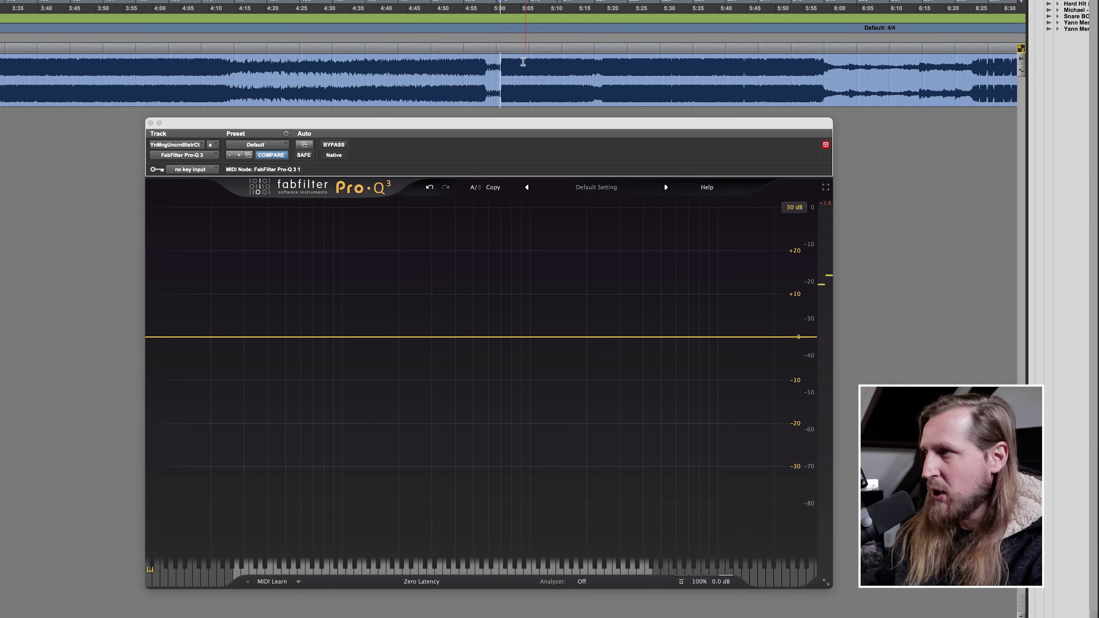
key("space")
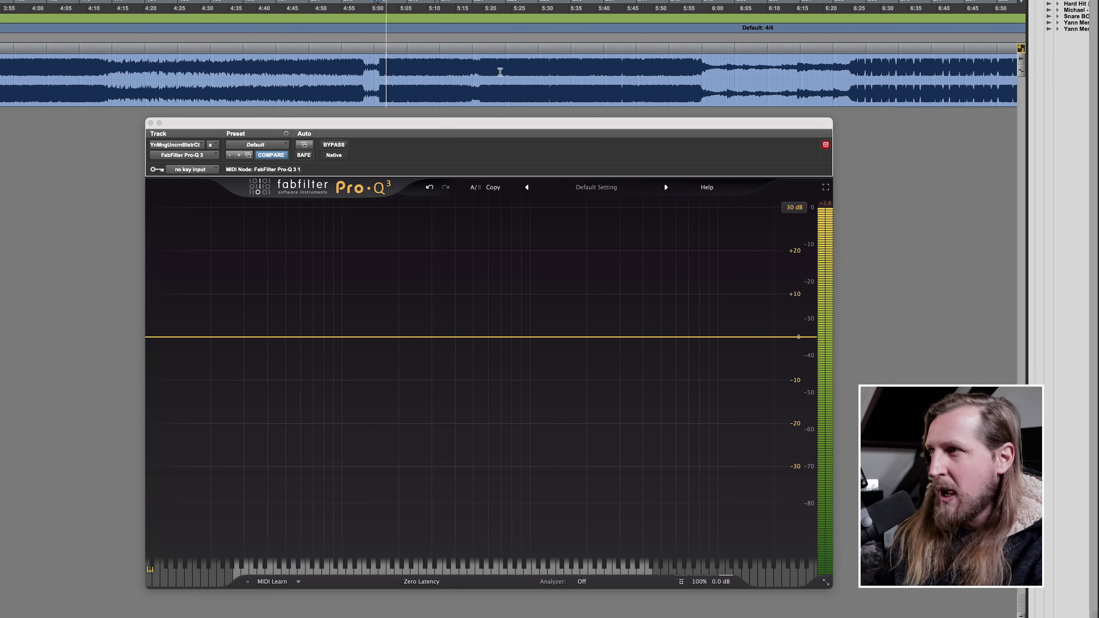
key("space")
Audition the end of the quiet break and the return of the dense section from about 5:01.
scroll(553, 77, "right", 5)
key("super+bracketleft")
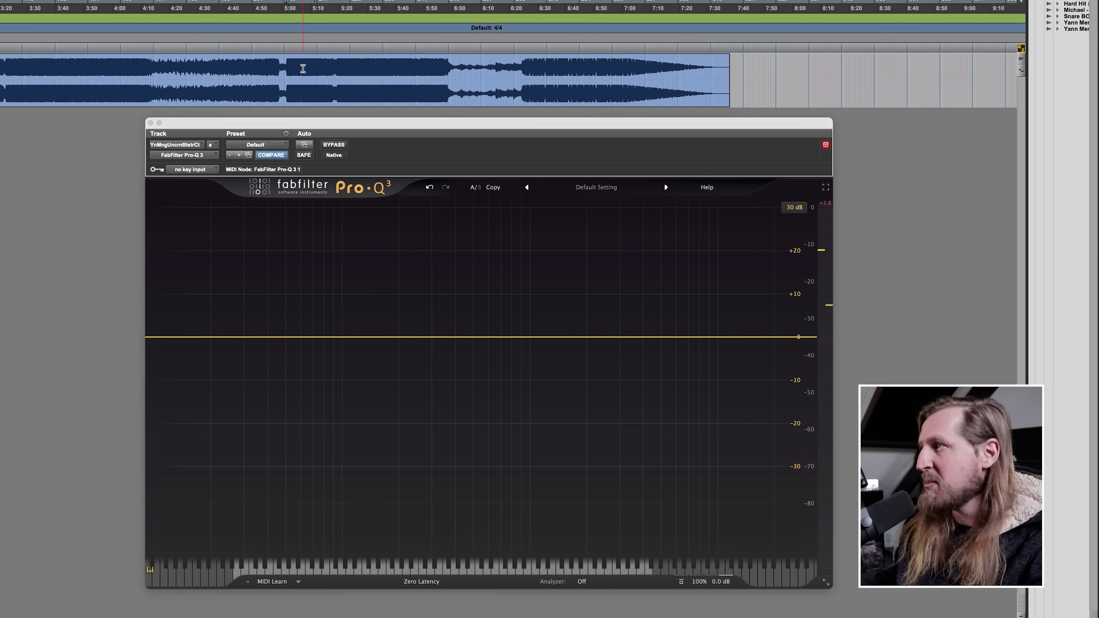
key("super+bracketright")
key("super+bracketright")
key("super+bracketright")
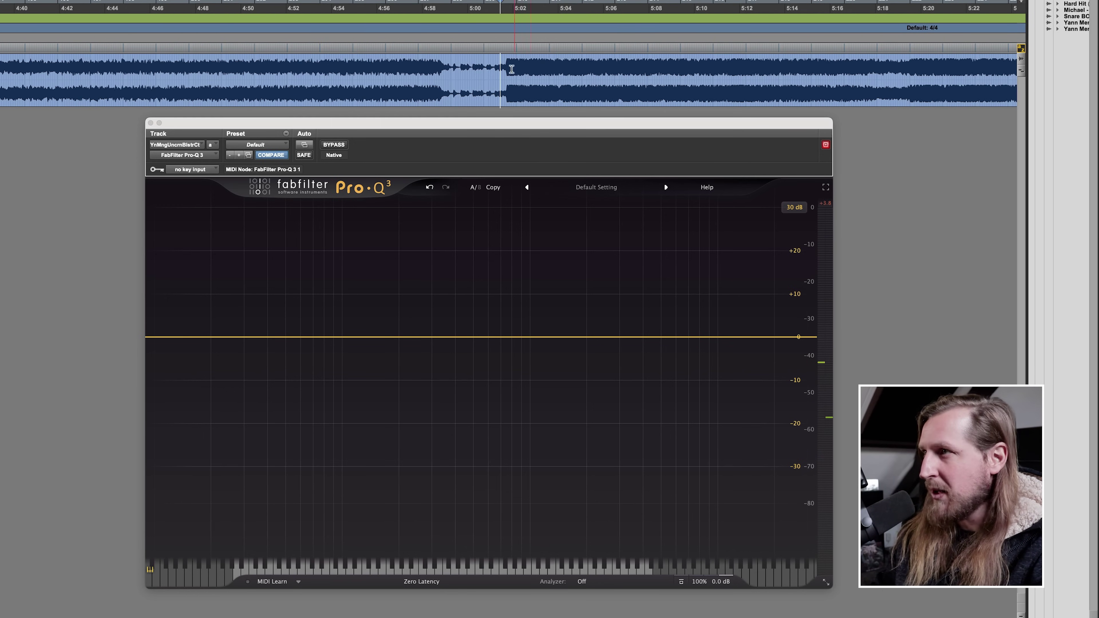
key("space")
scroll(497, 68, "right", 4)
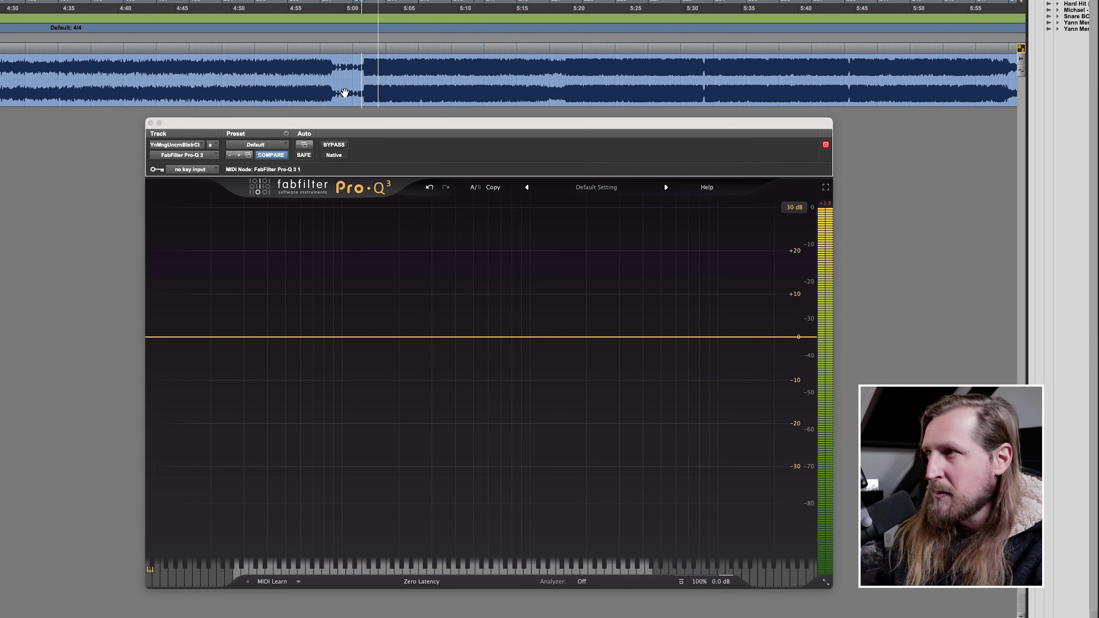
Replay the dense section's entry and highlight the passage between about 5:01 and 5:18.
key("super+bracketleft")
left_click(272, 71)
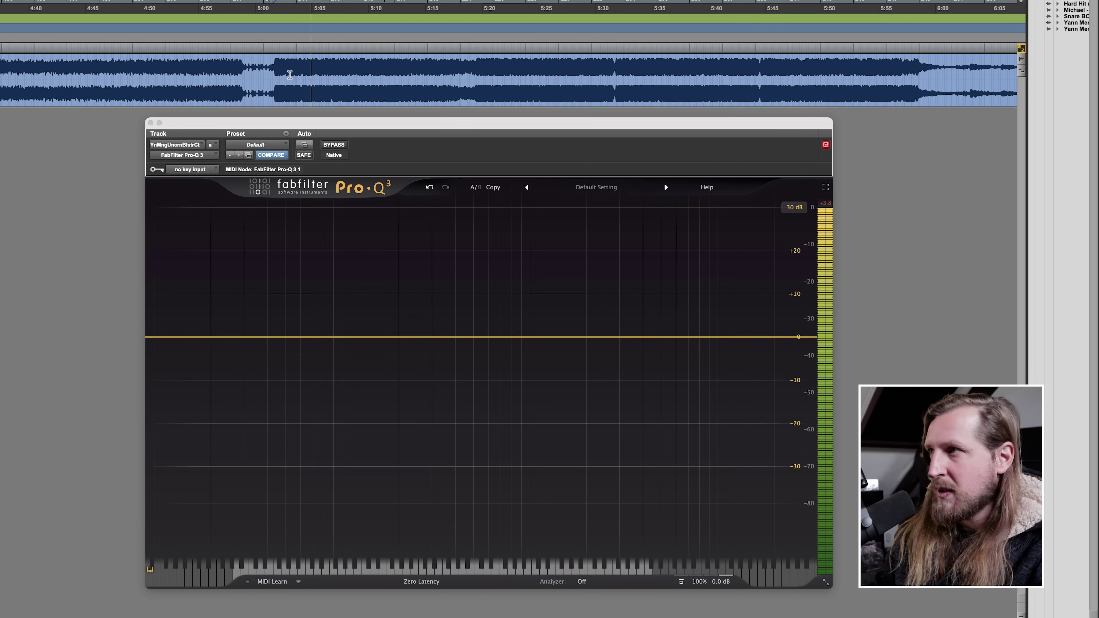
key("space")
left_click_drag(277, 70, 470, 70)
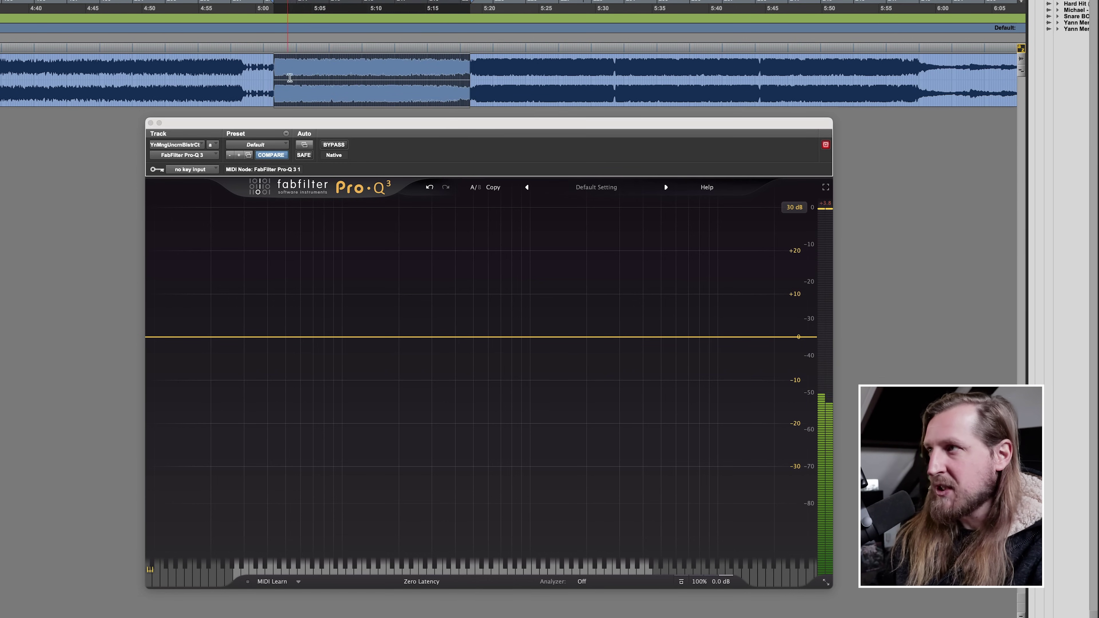
scroll(310, 72, "left", 2)
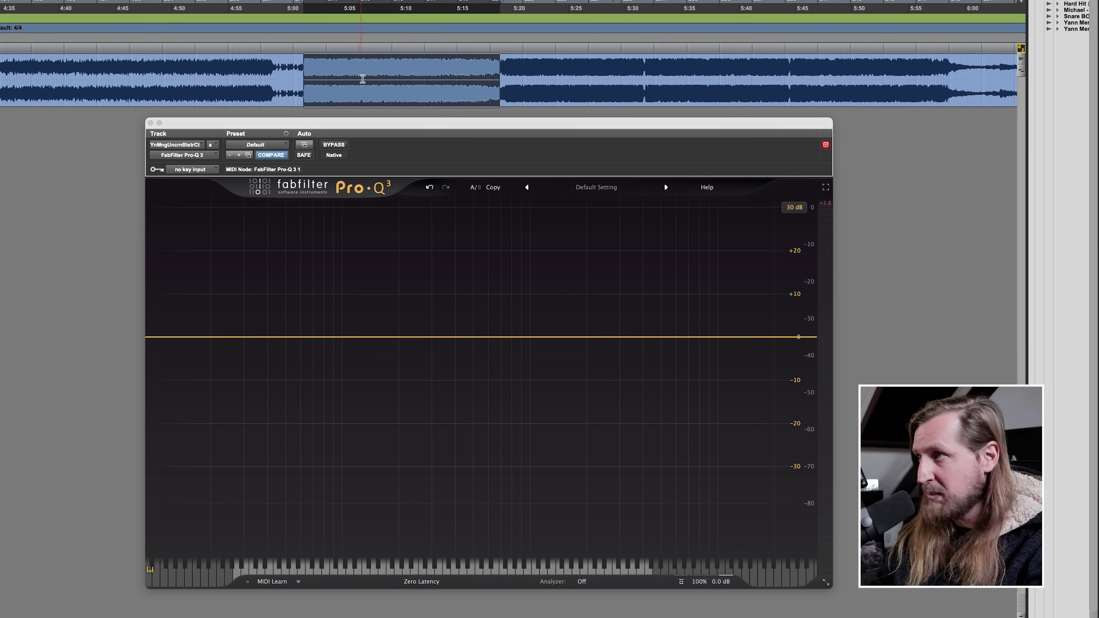
Highlight the song from about 0:47 to its end, clear the selection and highlight its main body again.
scroll(370, 88, "down", 4)
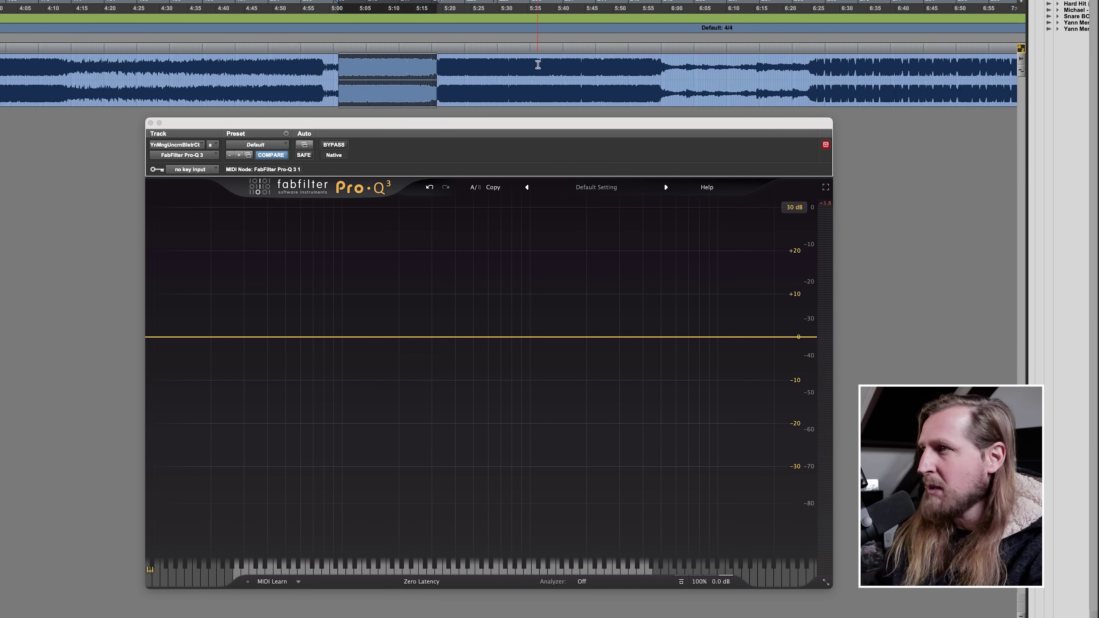
scroll(564, 80, "down", 3)
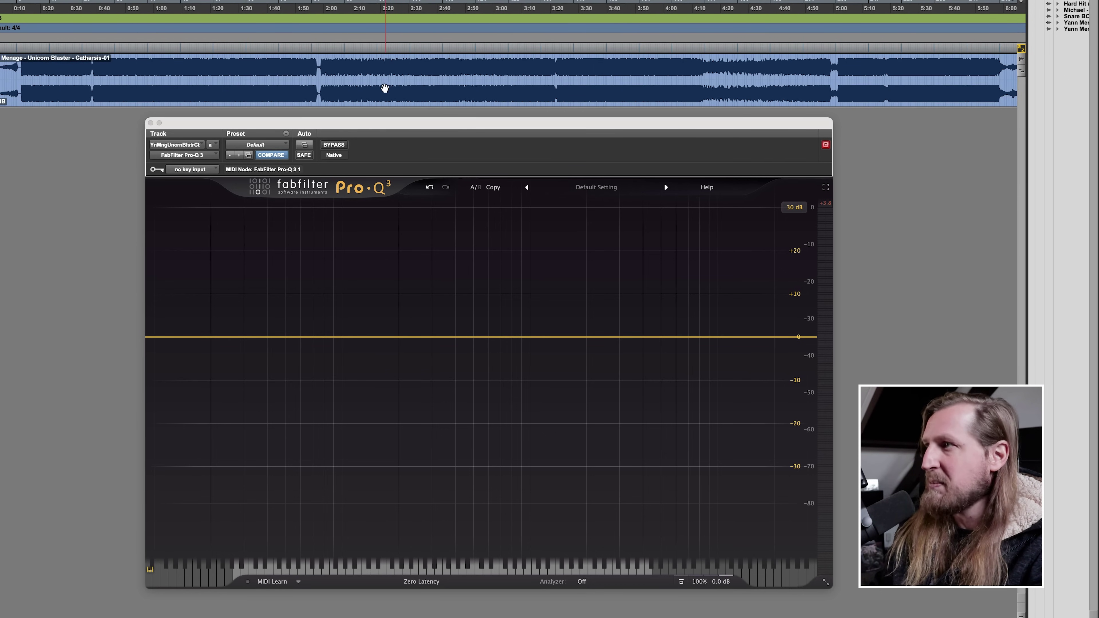
scroll(381, 87, "down", 1)
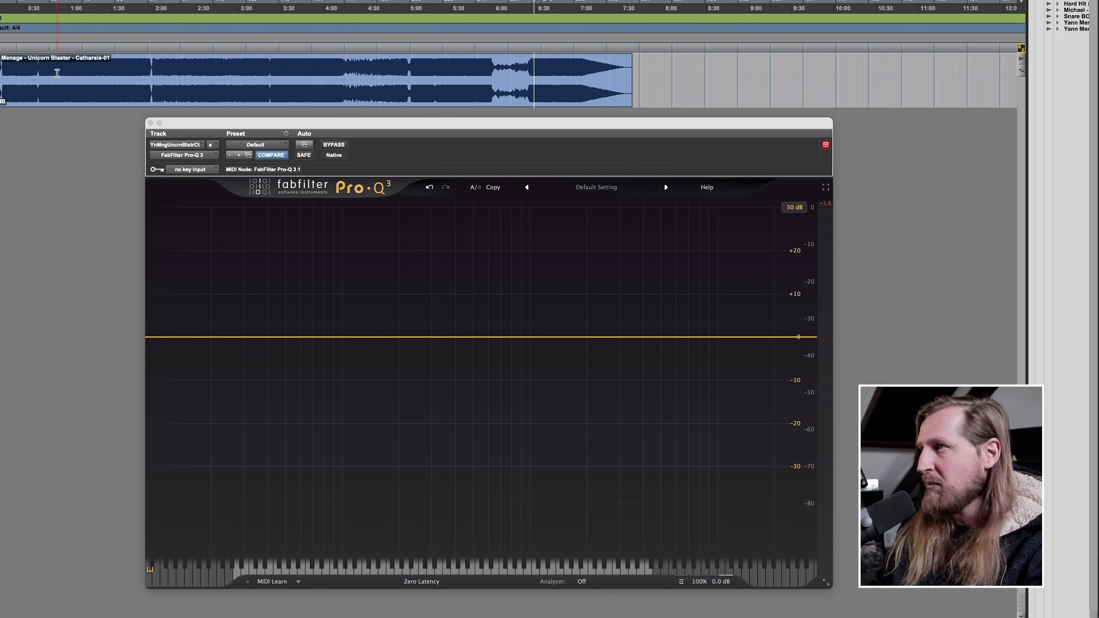
left_click_drag(57, 82, 635, 84)
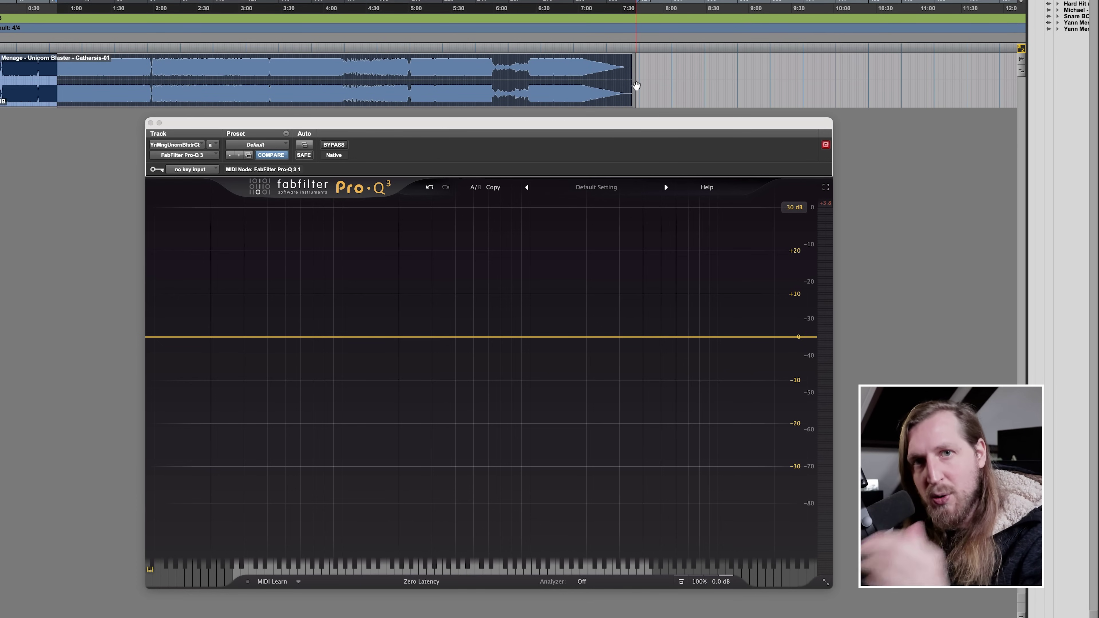
left_click(213, 93)
left_click_drag(71, 69, 525, 72)
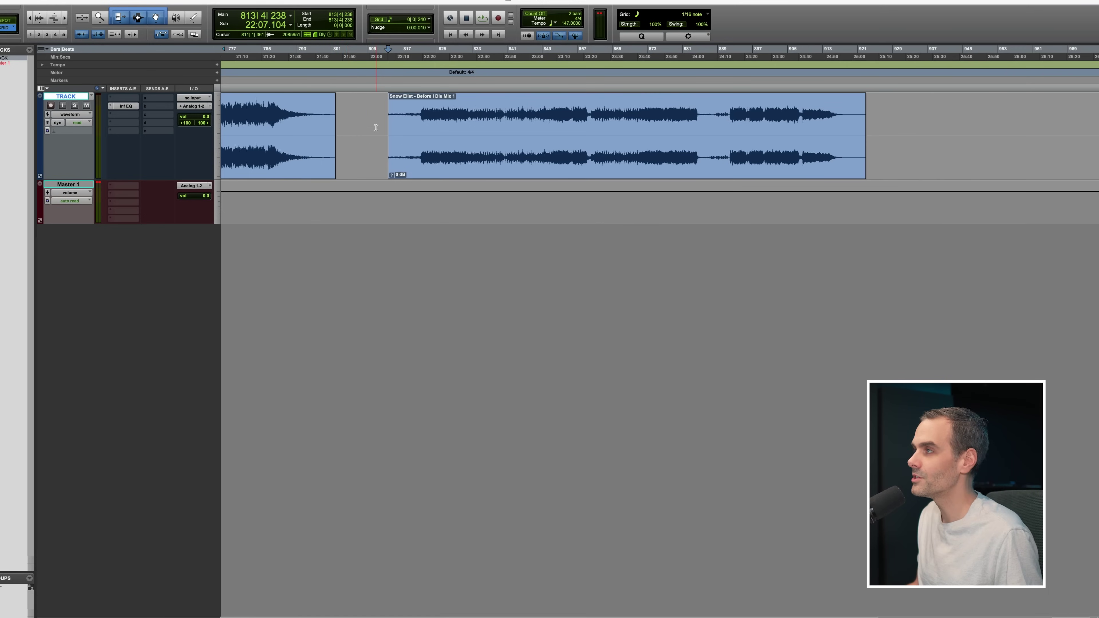
Play the "Before I Die Mix 1" clip from its start and raise its clip gain to +2.6 dB.
key("super+bracketright")
scroll(383, 133, "right", 5)
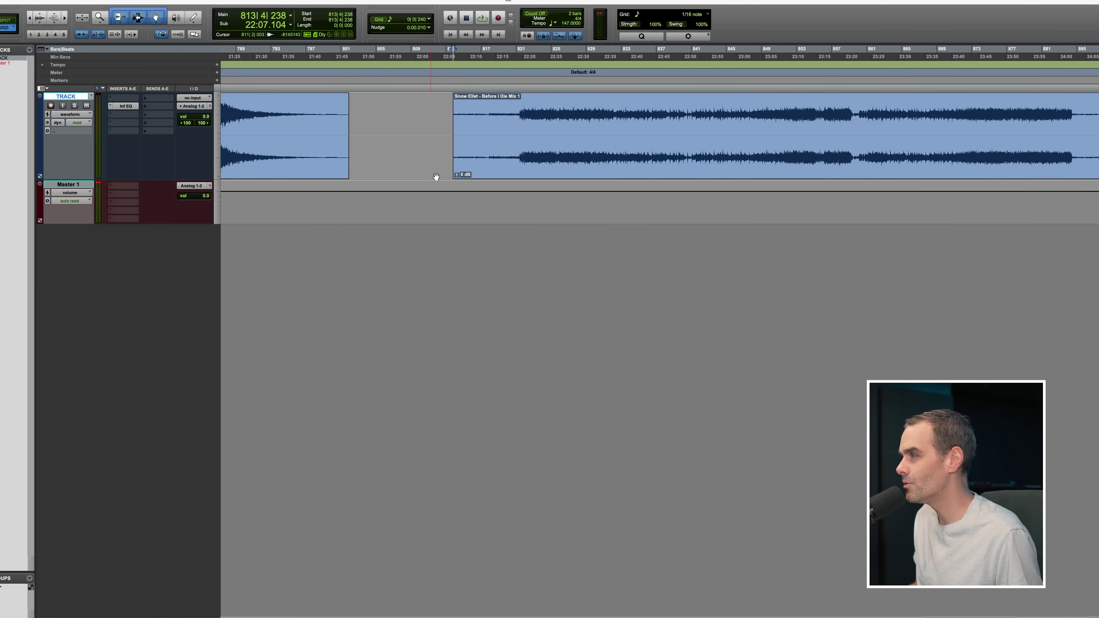
key("space")
left_click_drag(456, 174, 457, 175)
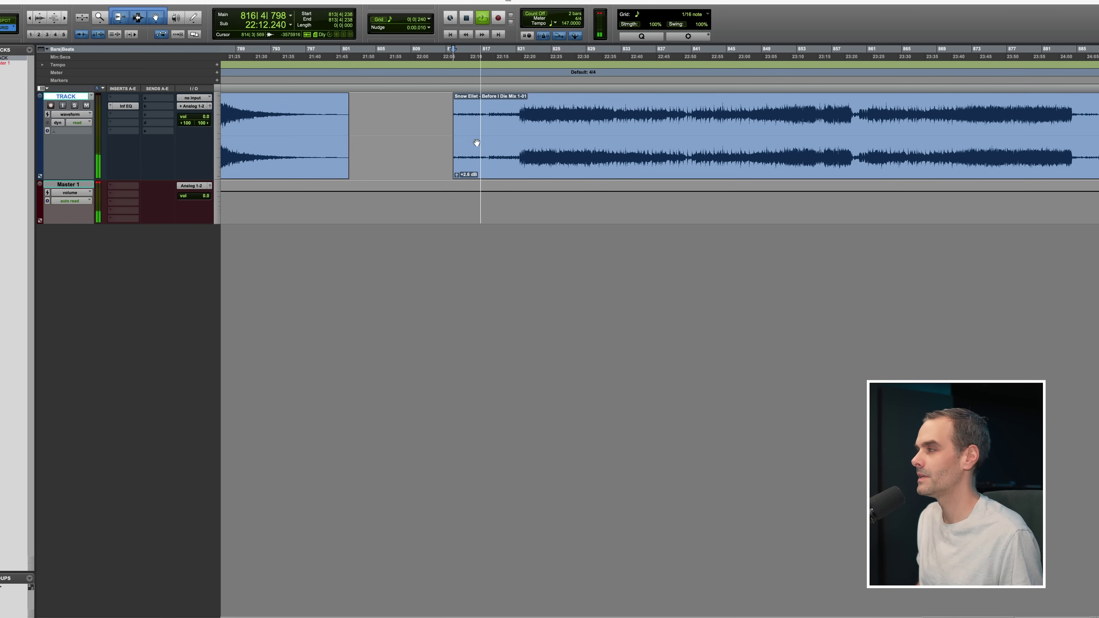
Audition the full-band entry of "Before I Die" from 821|2|480 with the track's Infinity EQ open.
key("t")
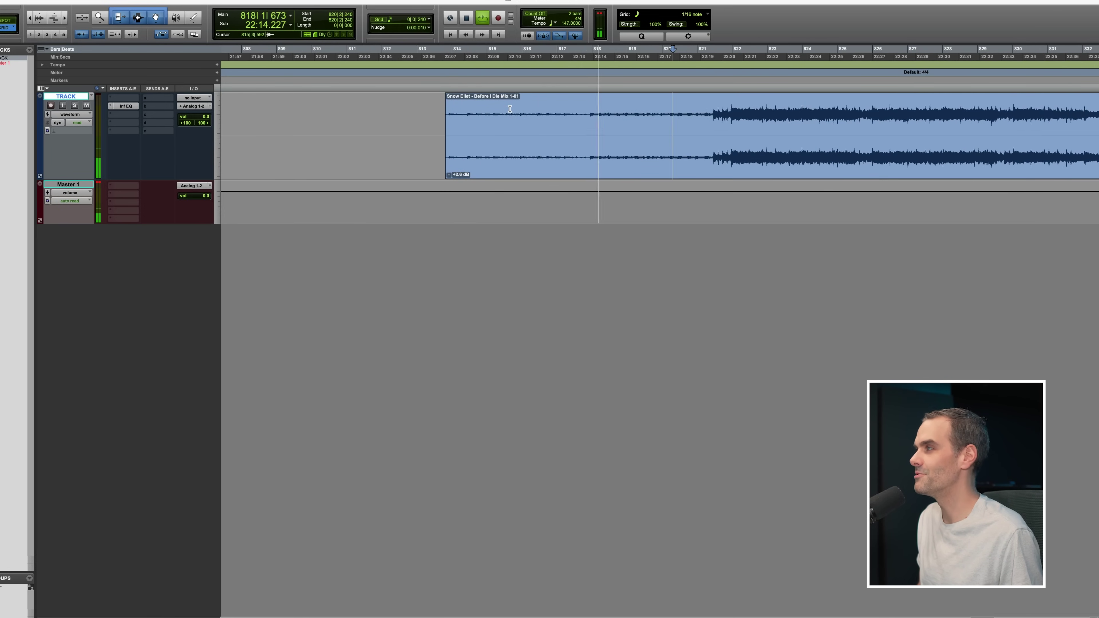
key("t")
scroll(488, 117, "right", 2)
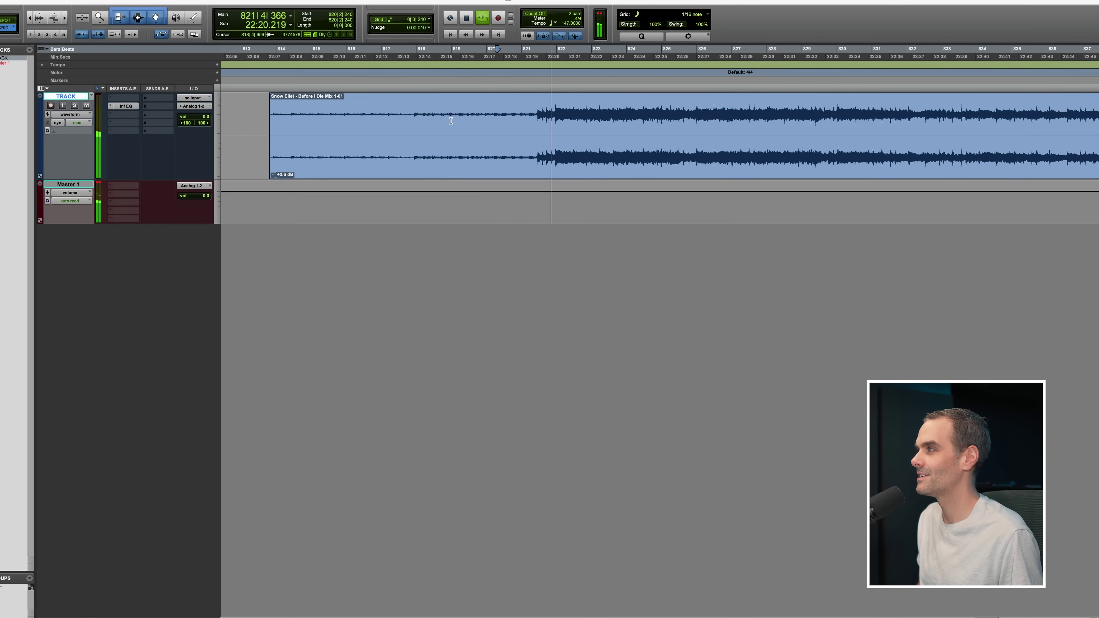
scroll(489, 137, "right", 1)
scroll(489, 136, "right", 6)
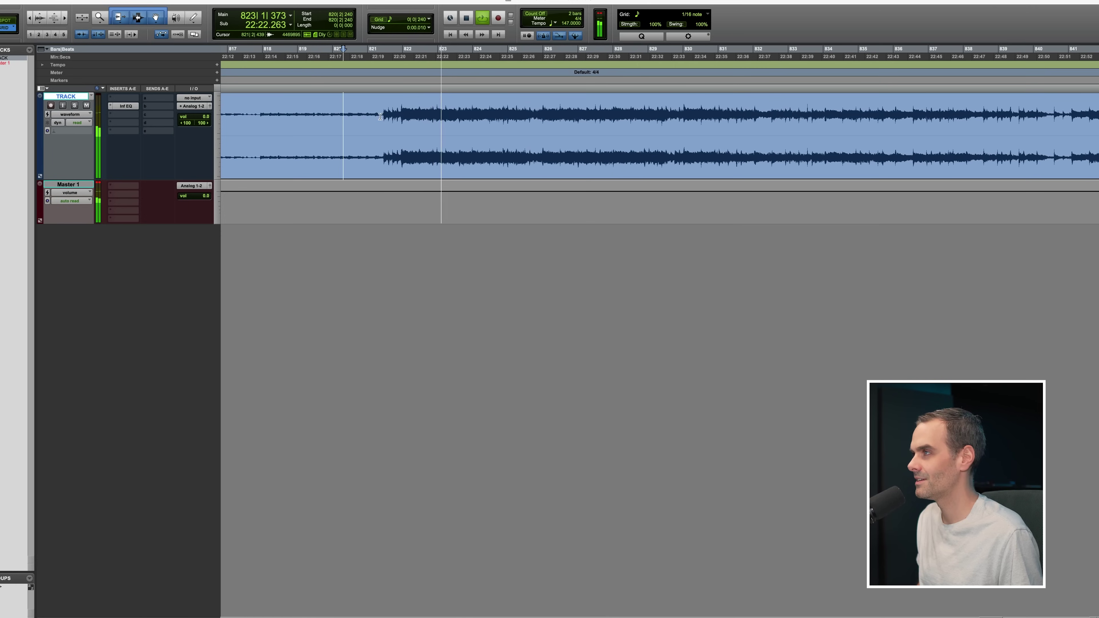
left_click(382, 117)
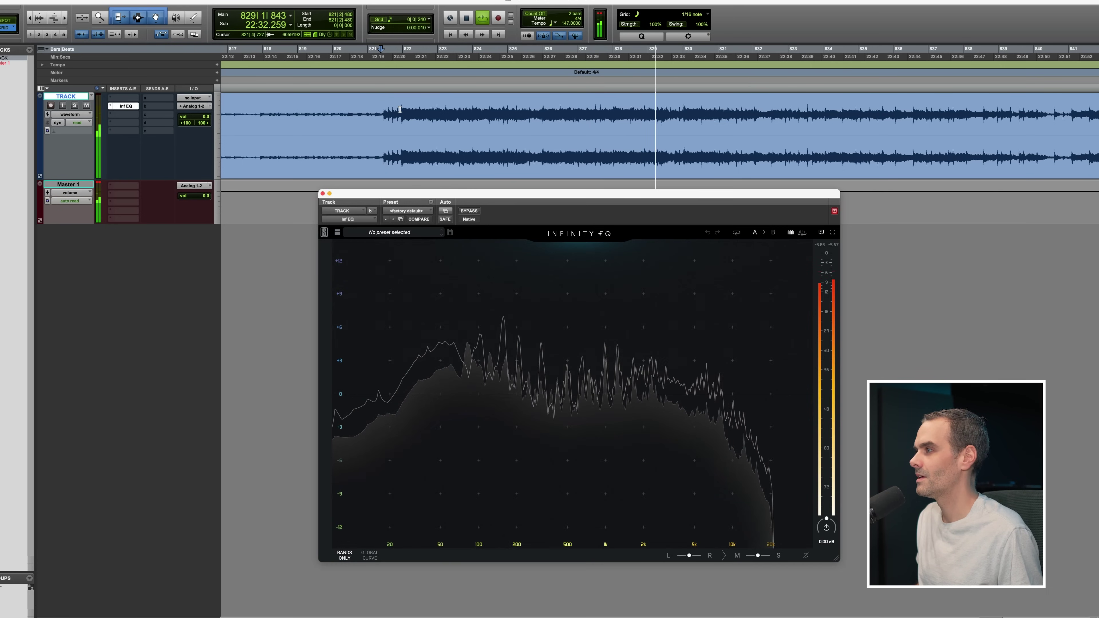
key("space")
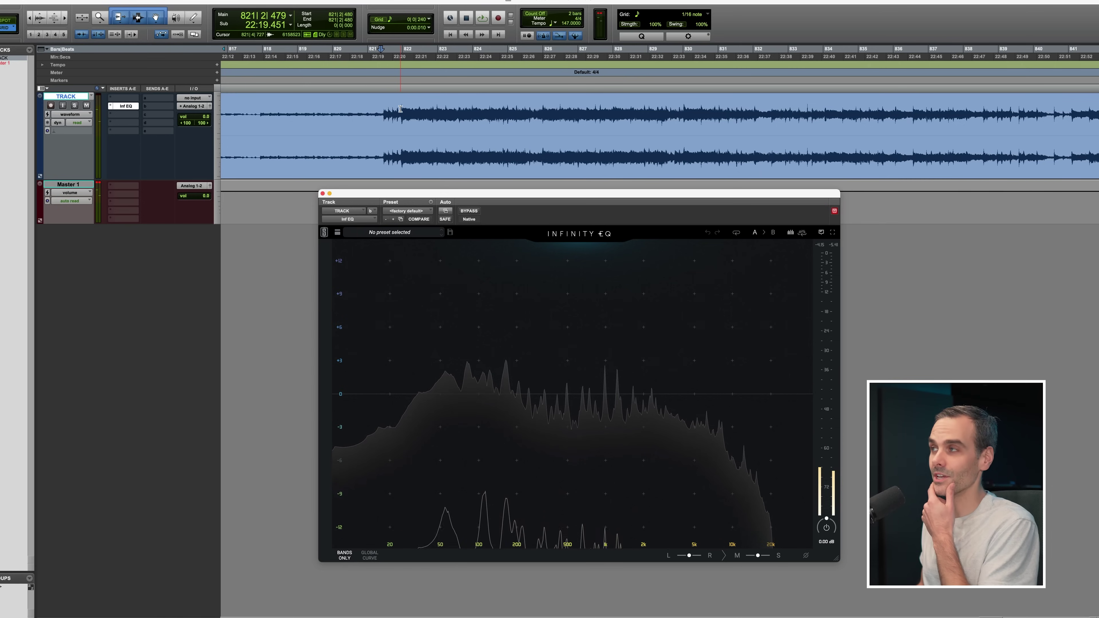
Play from 821|4|720 and add a wide bell boost of about 2.89 dB at 562 Hz in Infinity EQ.
left_click(400, 109)
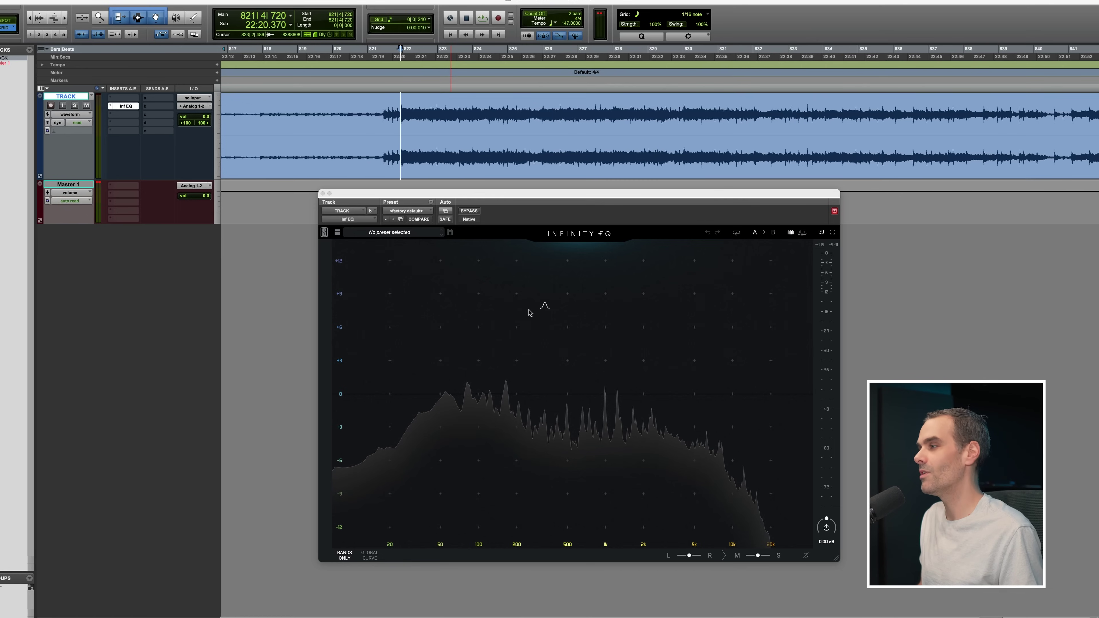
left_click(569, 396)
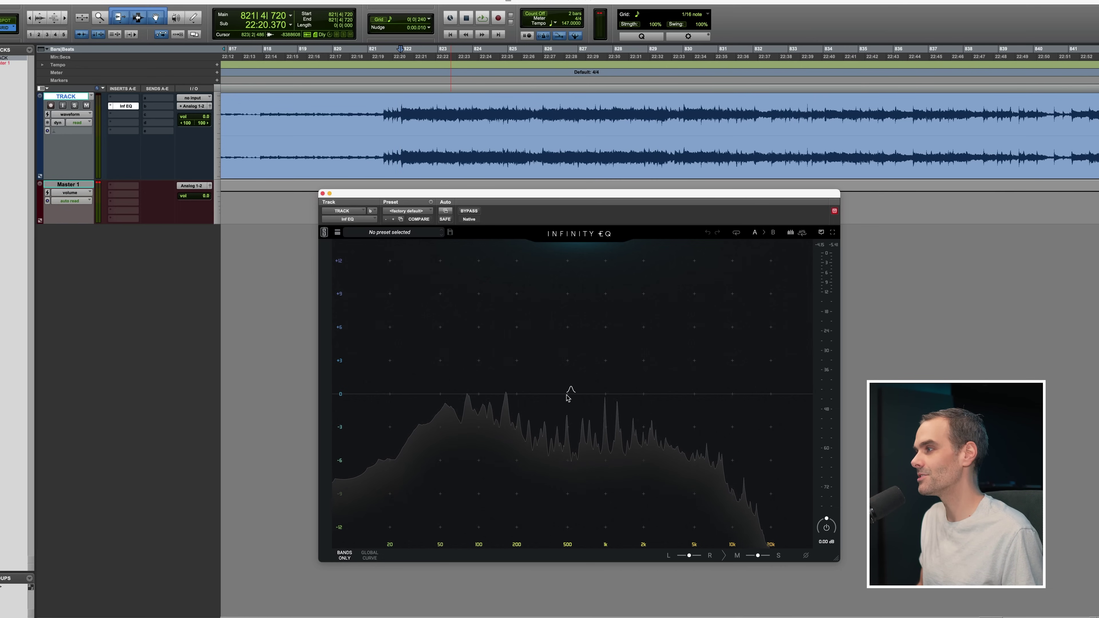
left_click(567, 395)
key("space")
left_click_drag(566, 394, 573, 362)
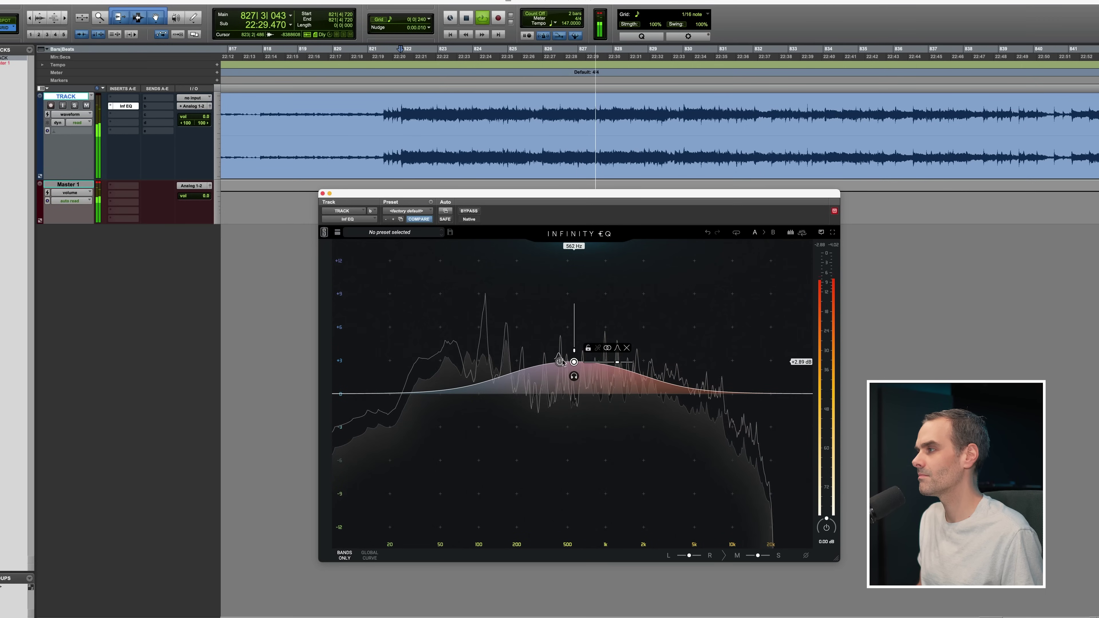
Compare the bell band switched off and on, and adjust its boost to about 2.39 dB at 571 Hz.
left_click(560, 362)
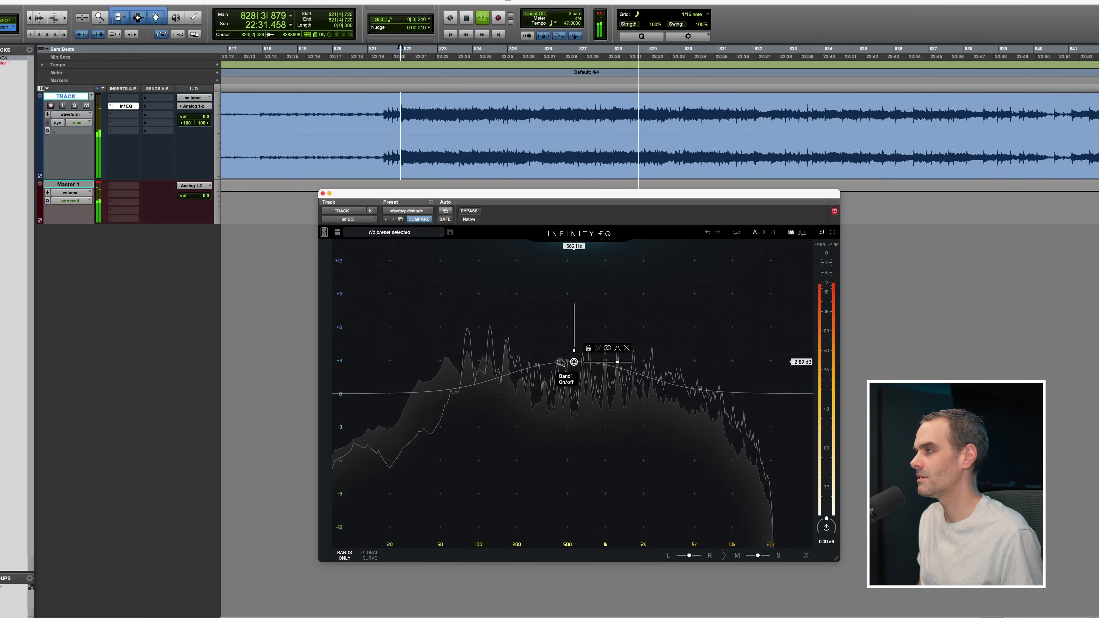
left_click(560, 362)
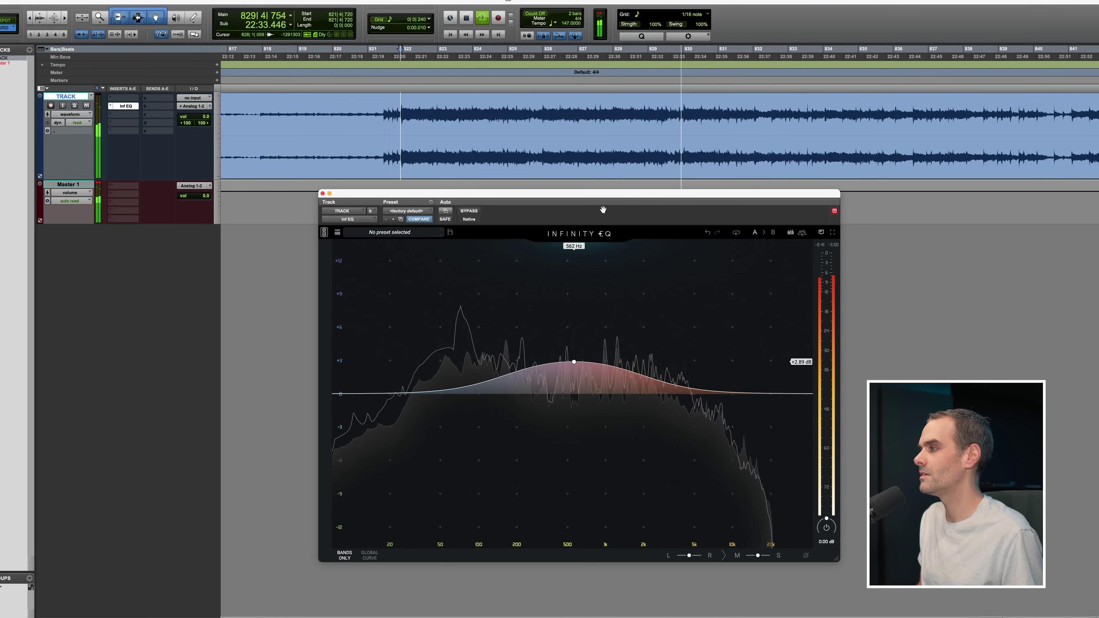
key("space")
left_click_drag(574, 362, 575, 367)
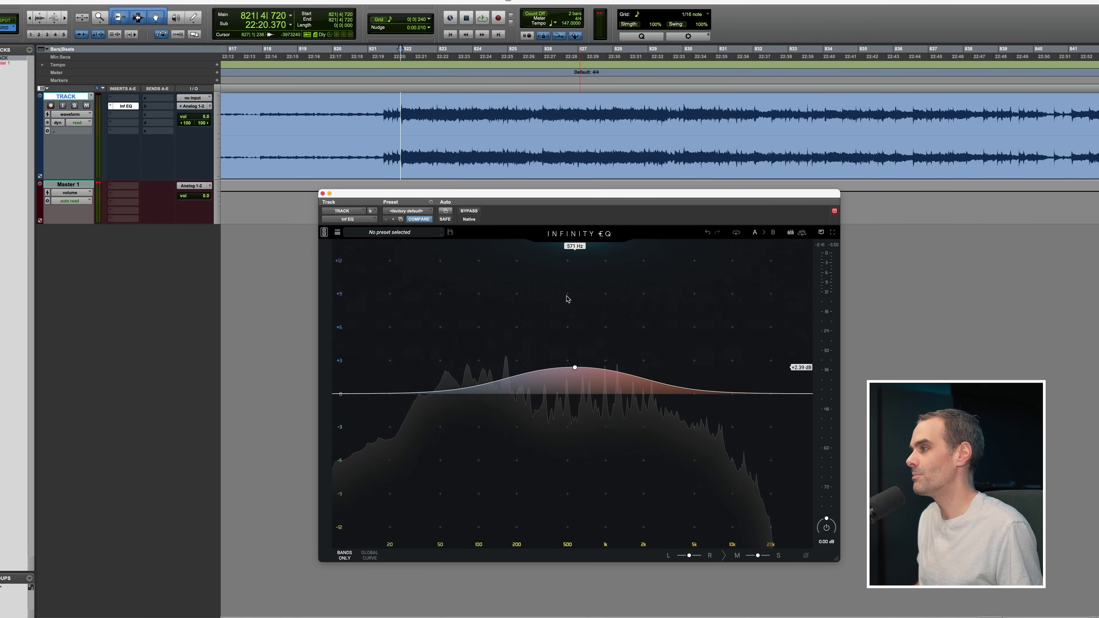
Audition the song from bar 826 while bypassing and re-enabling Infinity EQ to compare the midrange boost.
left_click(543, 120)
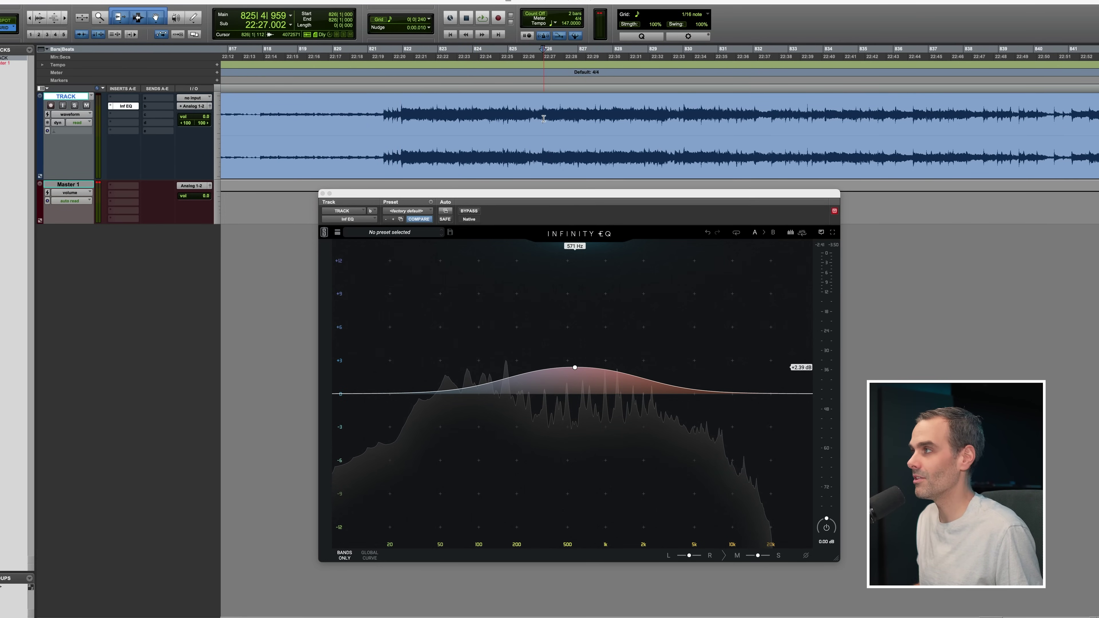
key("space")
left_click(469, 211)
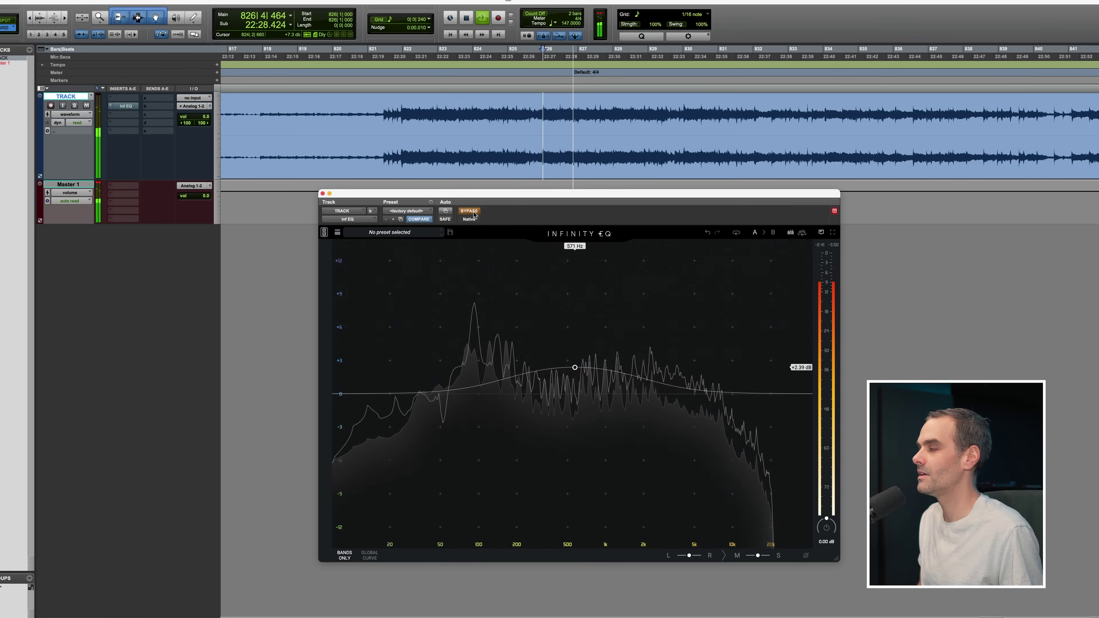
left_click(469, 211)
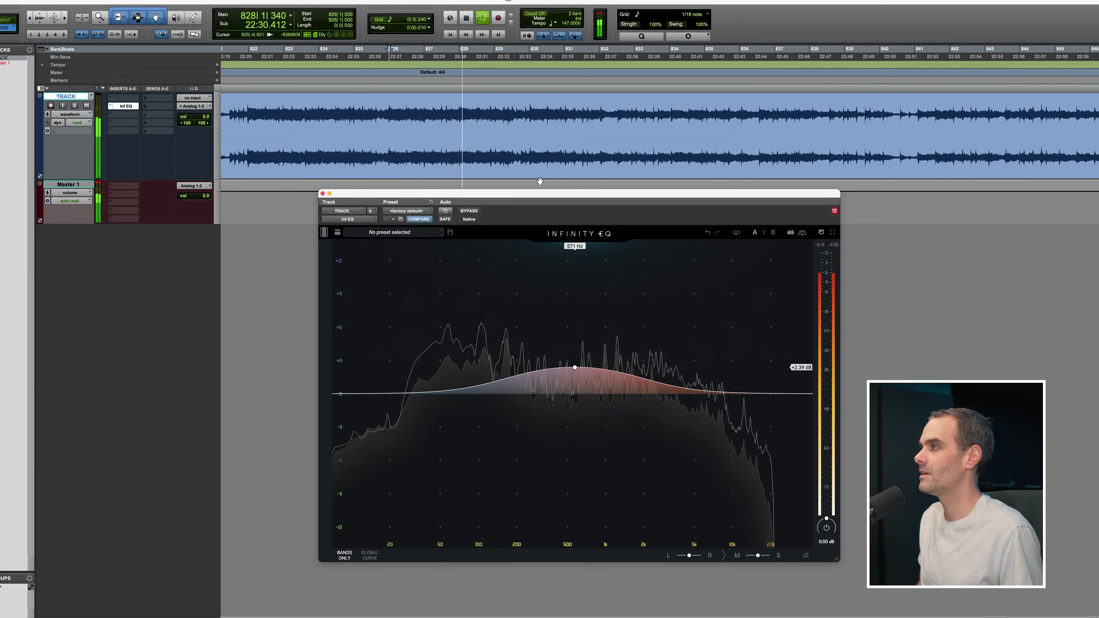
Audition the boosted passage from 829|2, stop playback and return the start point to 821|4|720.
left_click(492, 124)
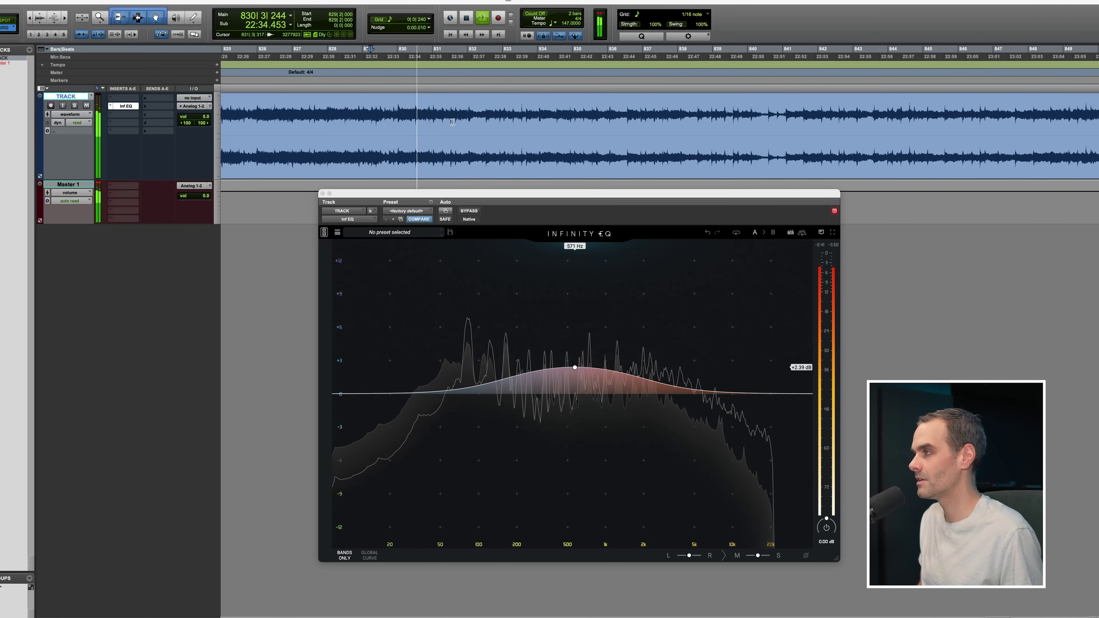
scroll(407, 124, "left", 5)
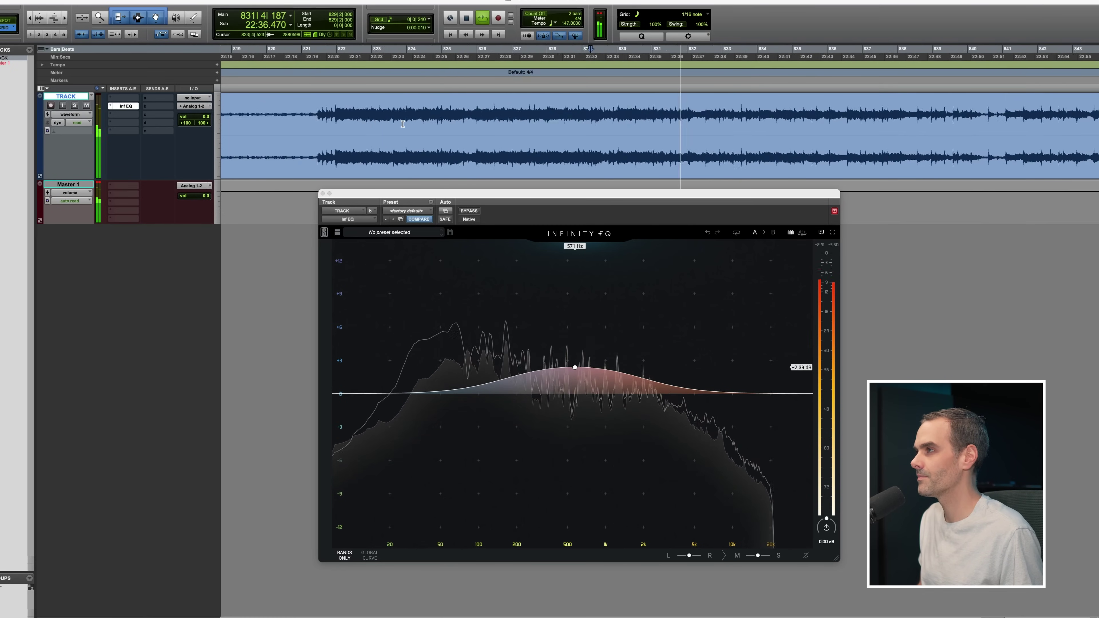
key("space")
left_click(335, 116)
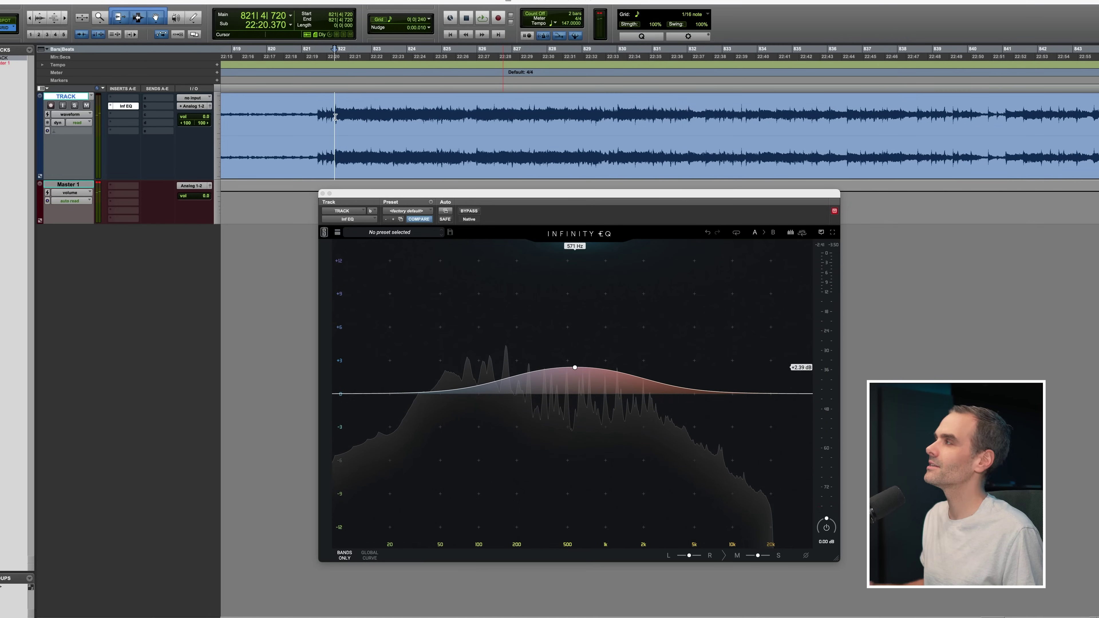
Audition the preceding song, "We'll Overcome", from near its beginning with the midrange boost active.
key("r")
key("r")
key("r")
key("r")
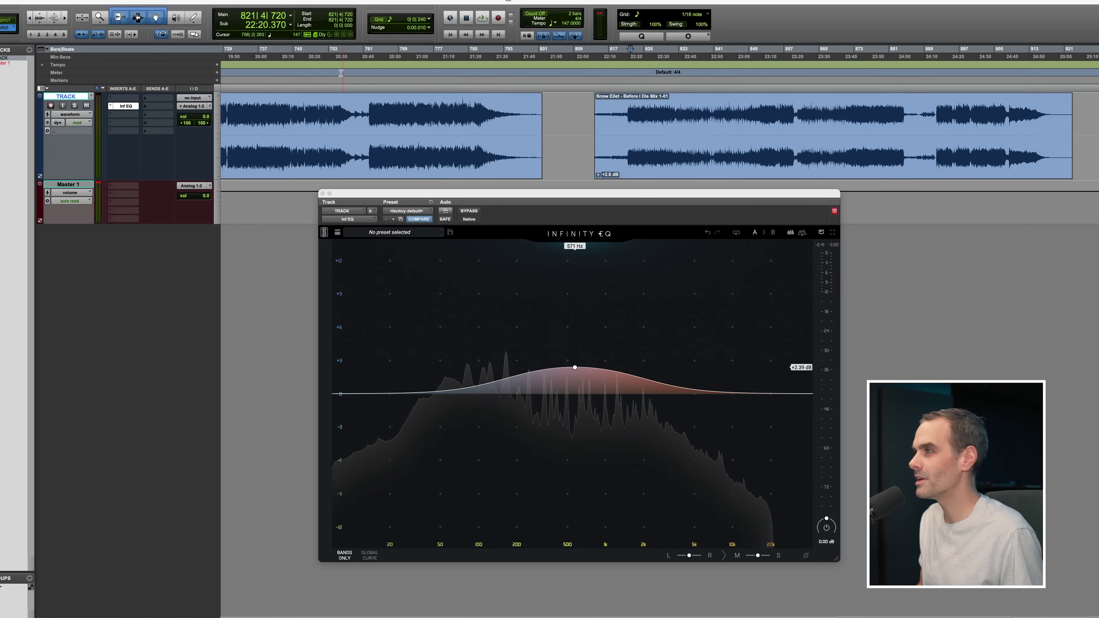
key("space")
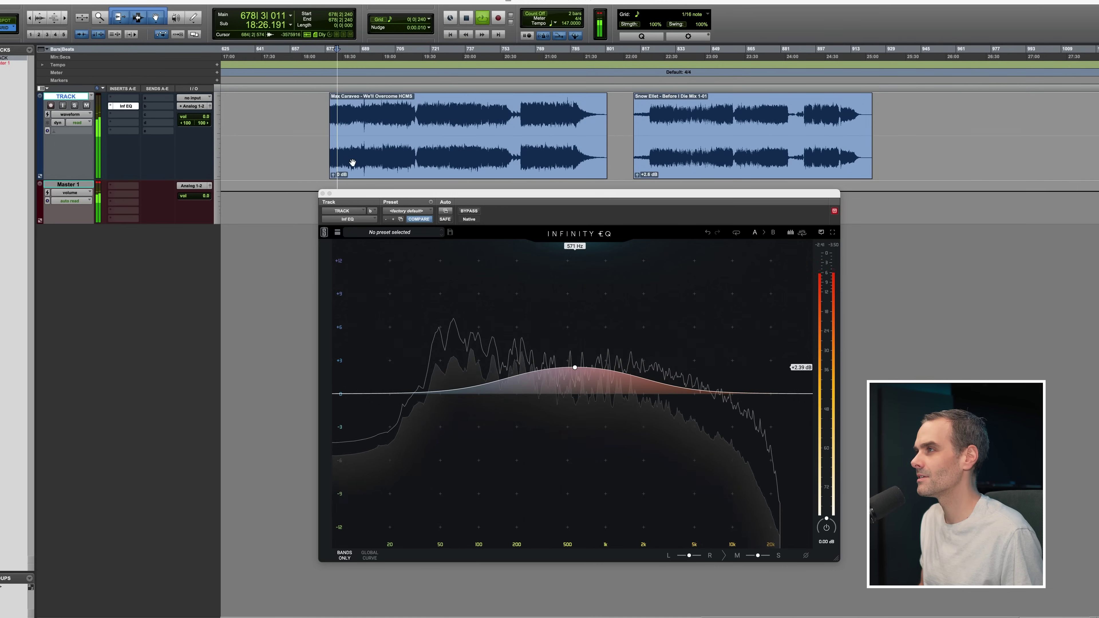
Return to "Before I Die" and audition its full-band section from 821|4|720 with the same midrange boost.
left_click(650, 113)
key("t")
key("t")
key("t")
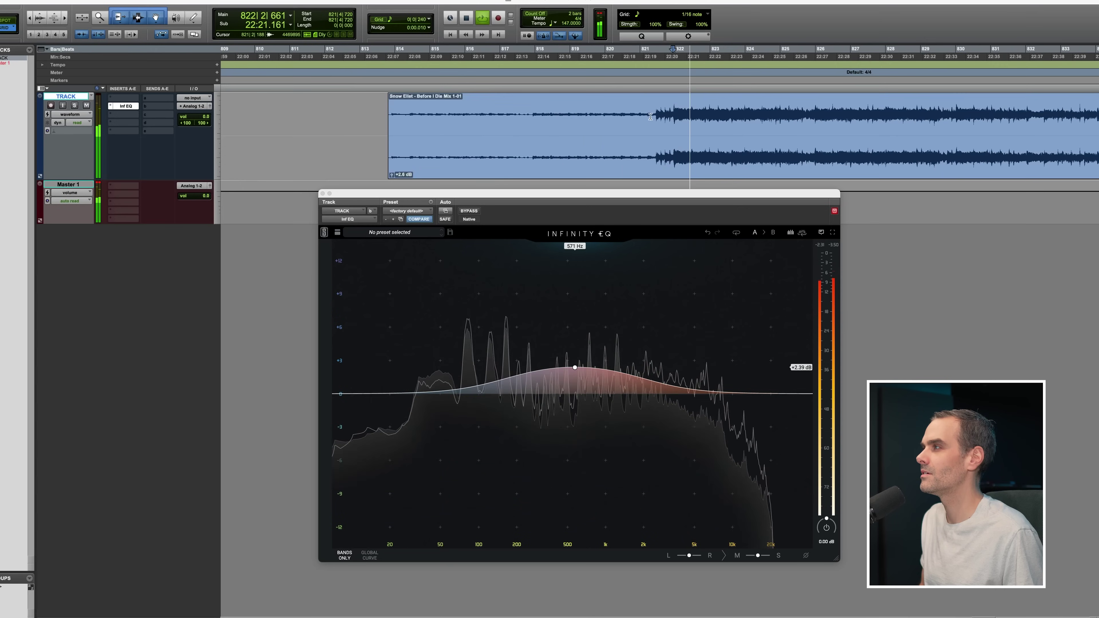
Audition the full-band section from 821|4|720 and again from about bar 828 with the midrange boost active.
scroll(647, 118, "right", 5)
scroll(519, 118, "right", 2)
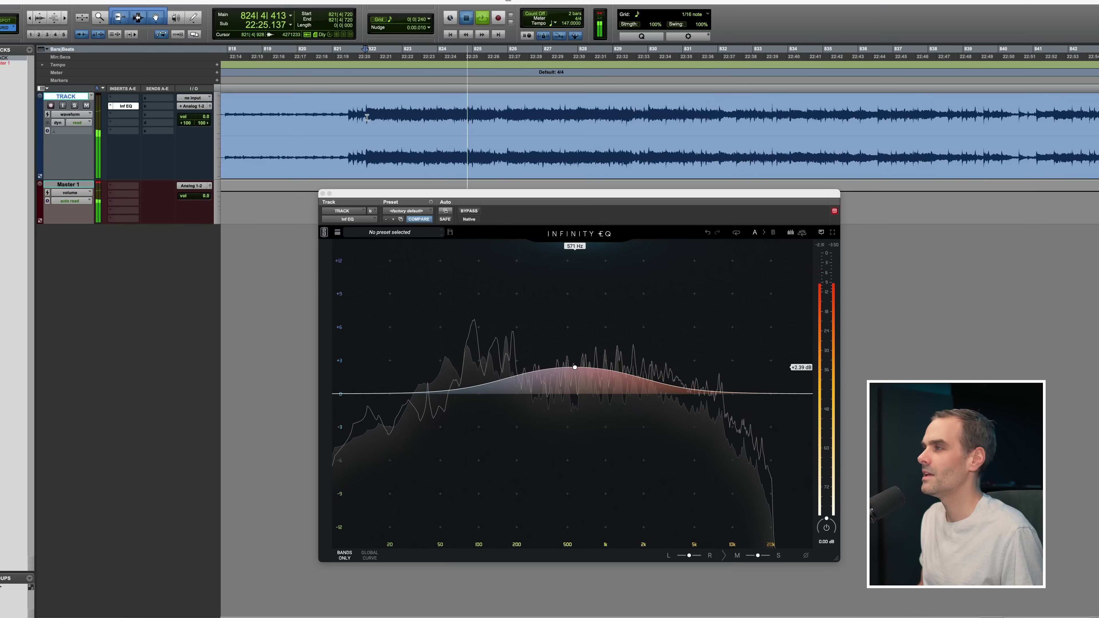
key("space")
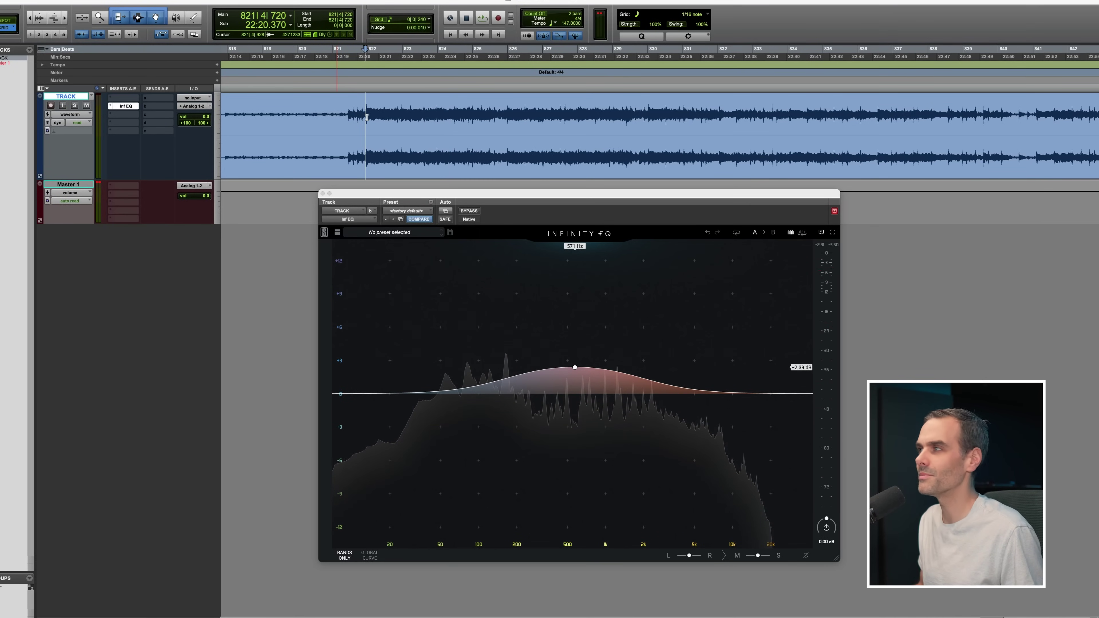
key("space")
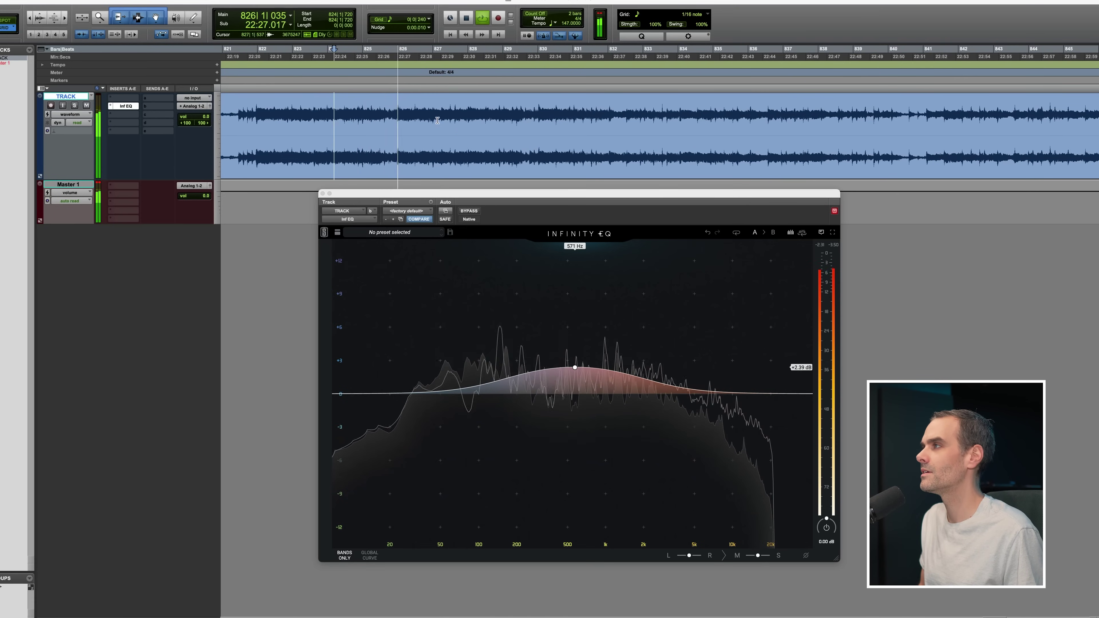
left_click(469, 119)
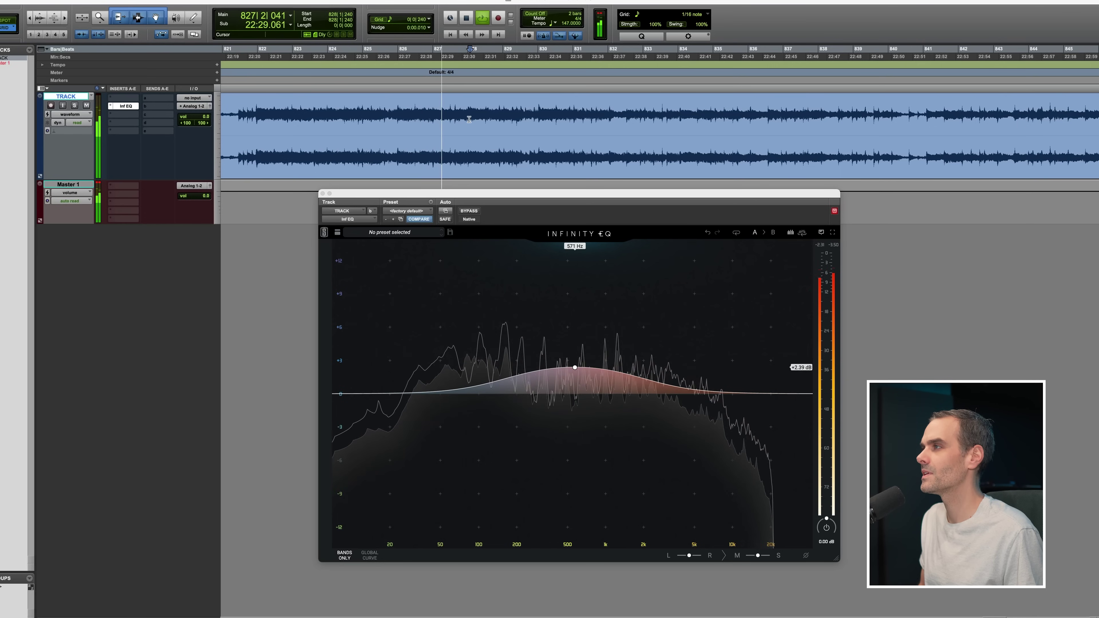
key("space")
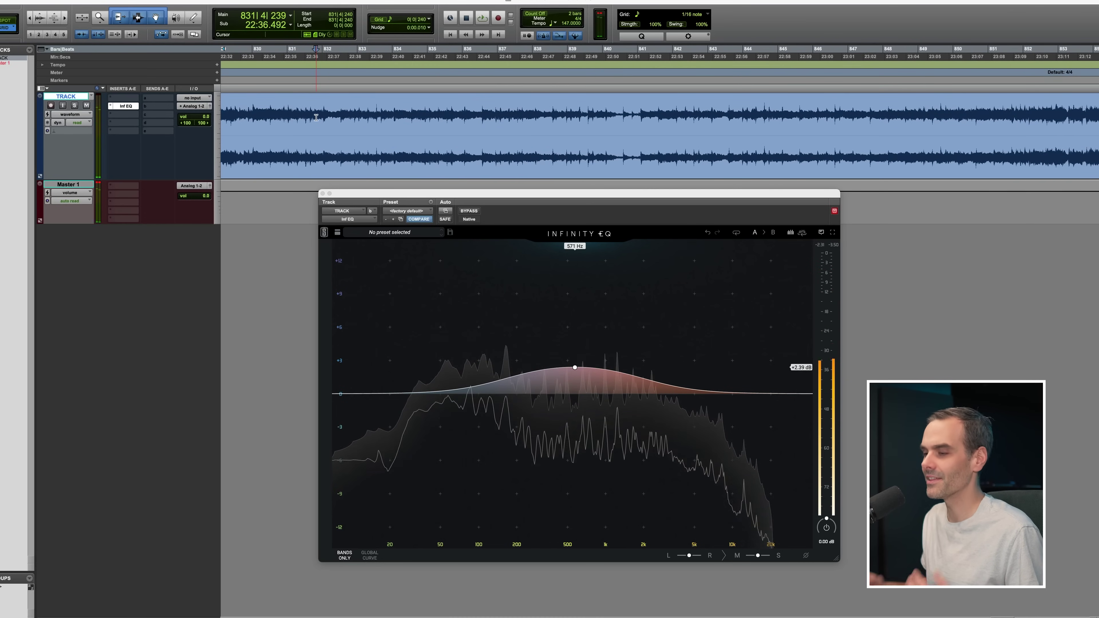
Audition the passages from 831|4 and 834|1|480, turning Band 1 off and back on to compare the 571 Hz boost.
left_click(313, 118)
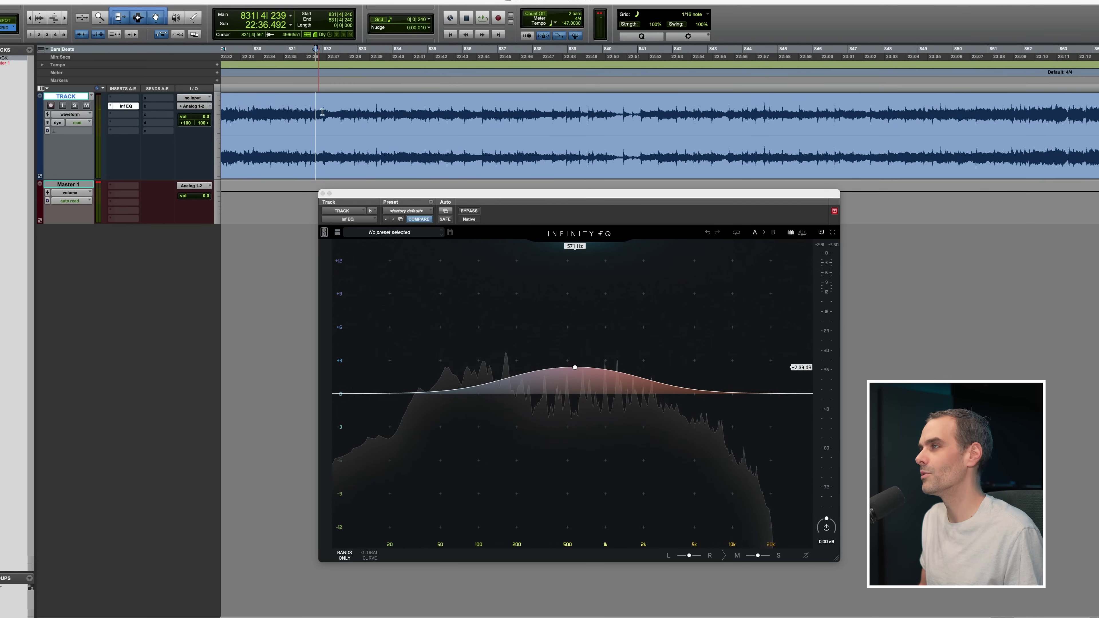
key("space")
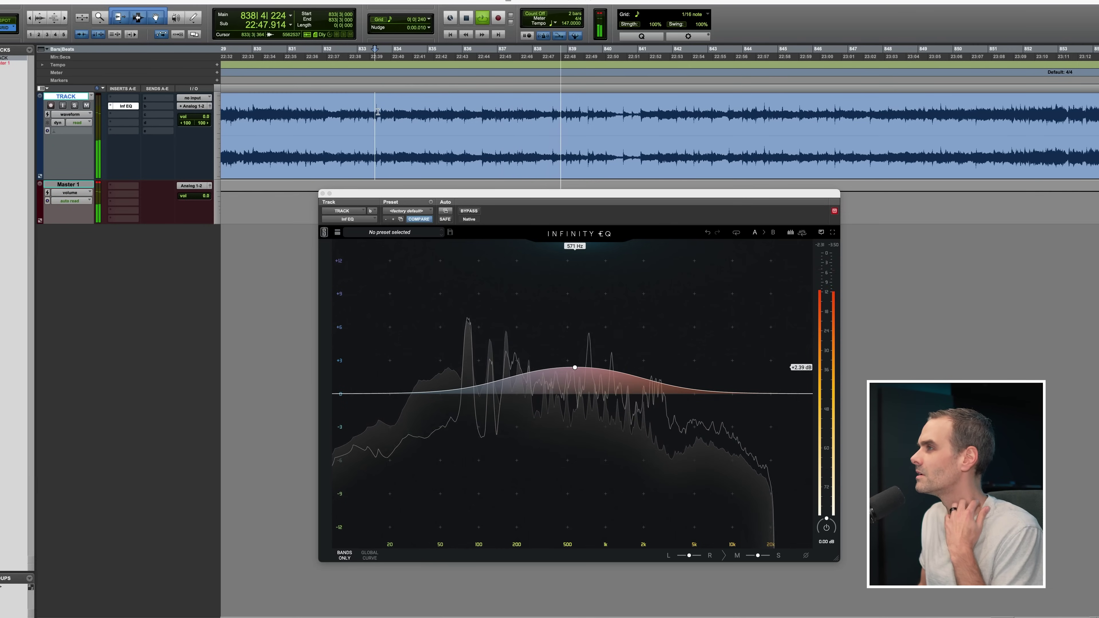
left_click(396, 118)
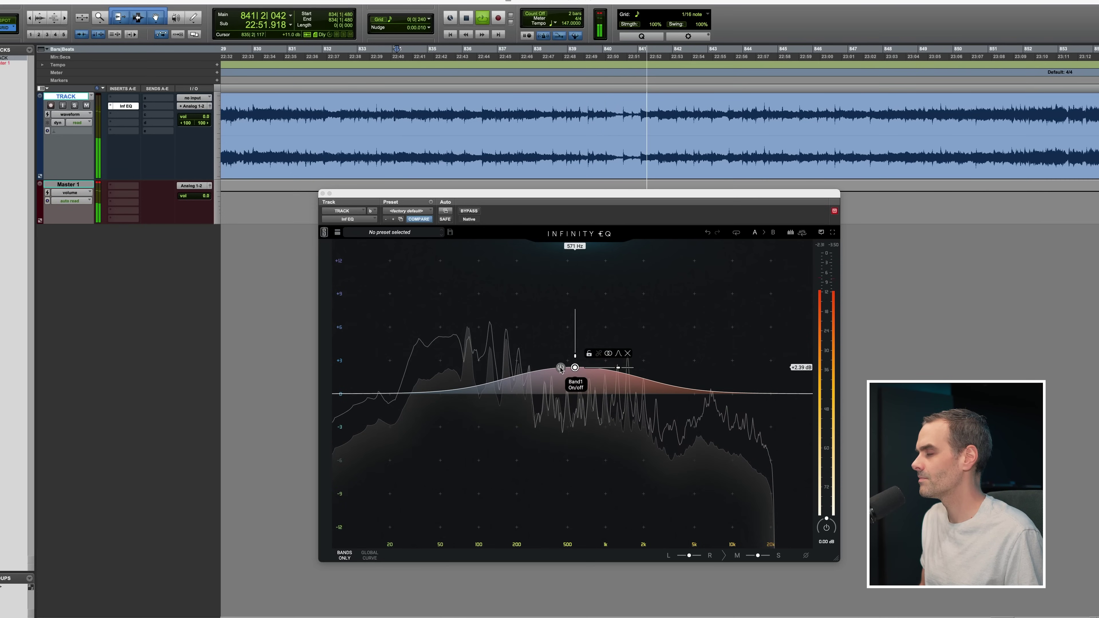
left_click(560, 368)
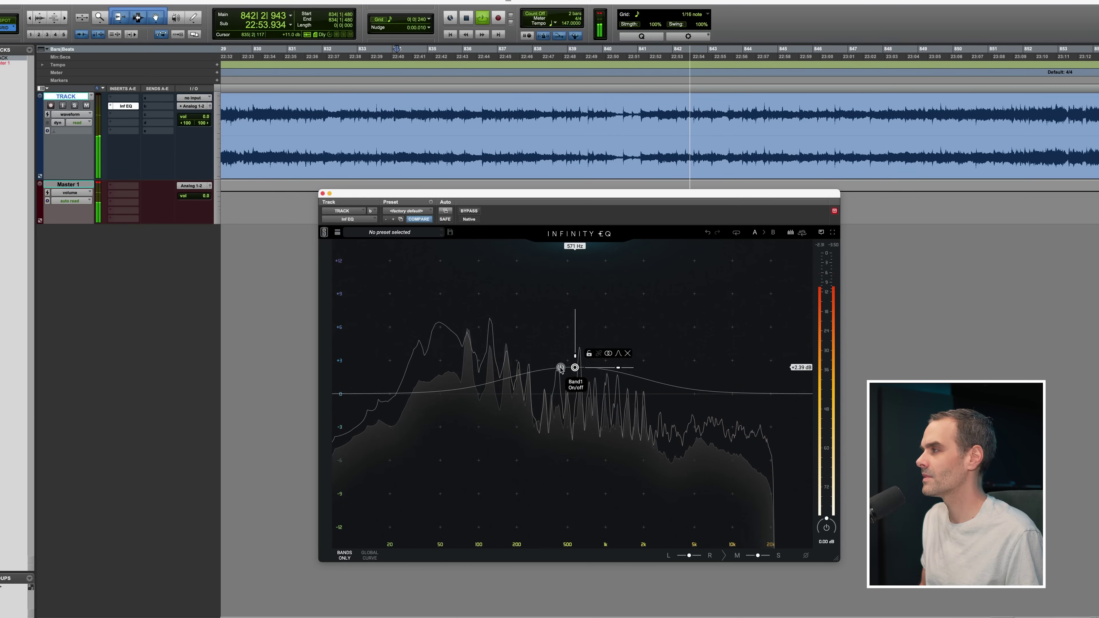
left_click(560, 368)
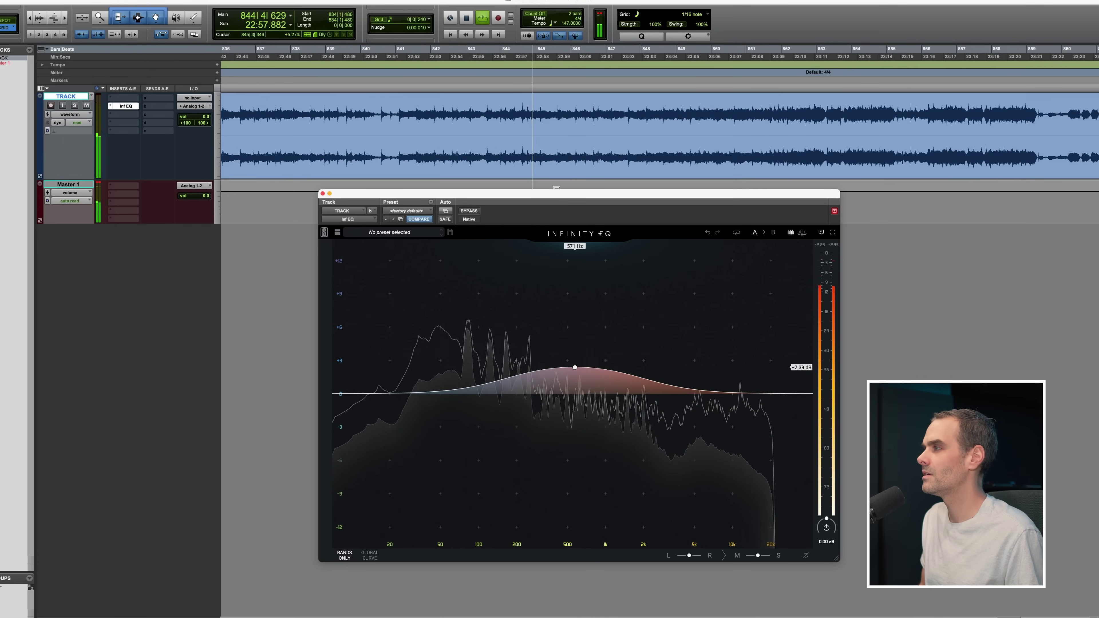
Audition the boosted song from 841|1|480, 839|4 and 846|3|000 with Band 1 active.
left_click(399, 126)
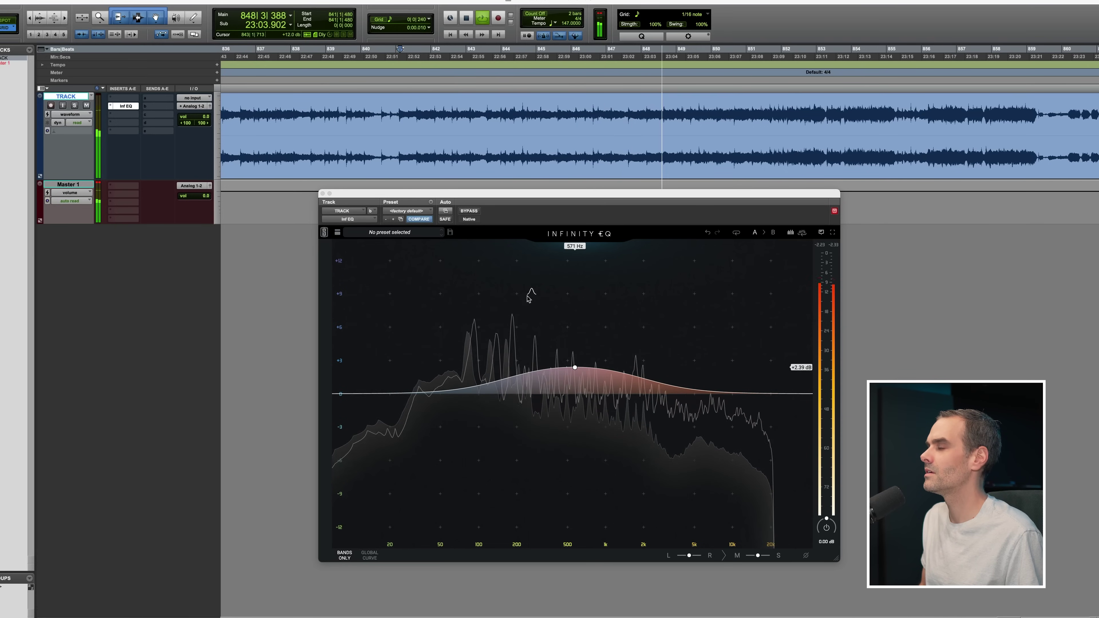
key("space")
left_click(574, 368)
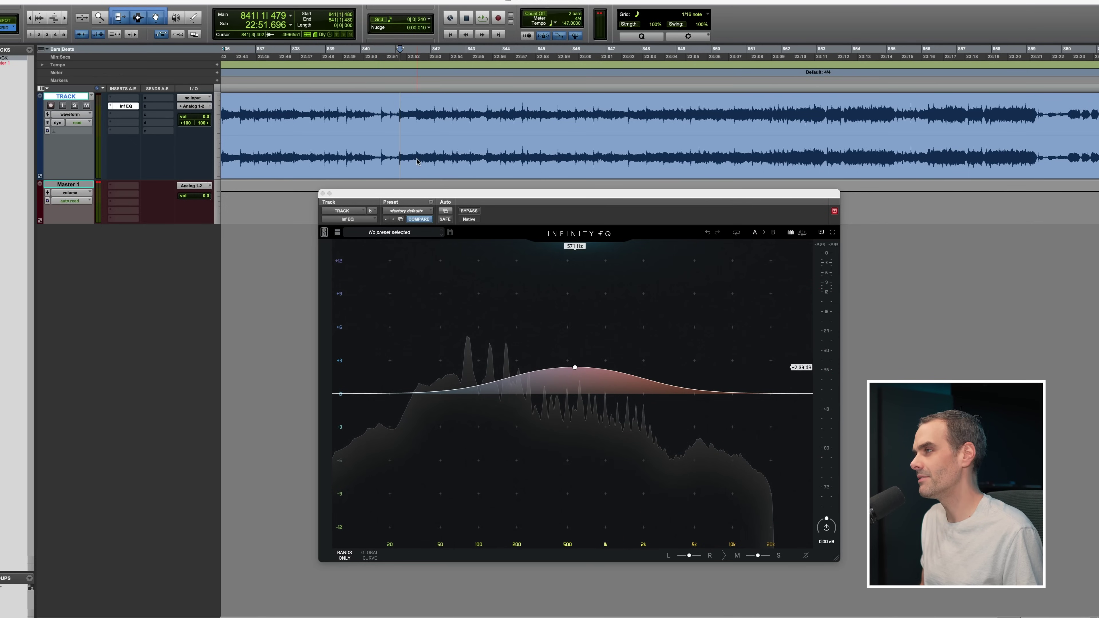
left_click(354, 113)
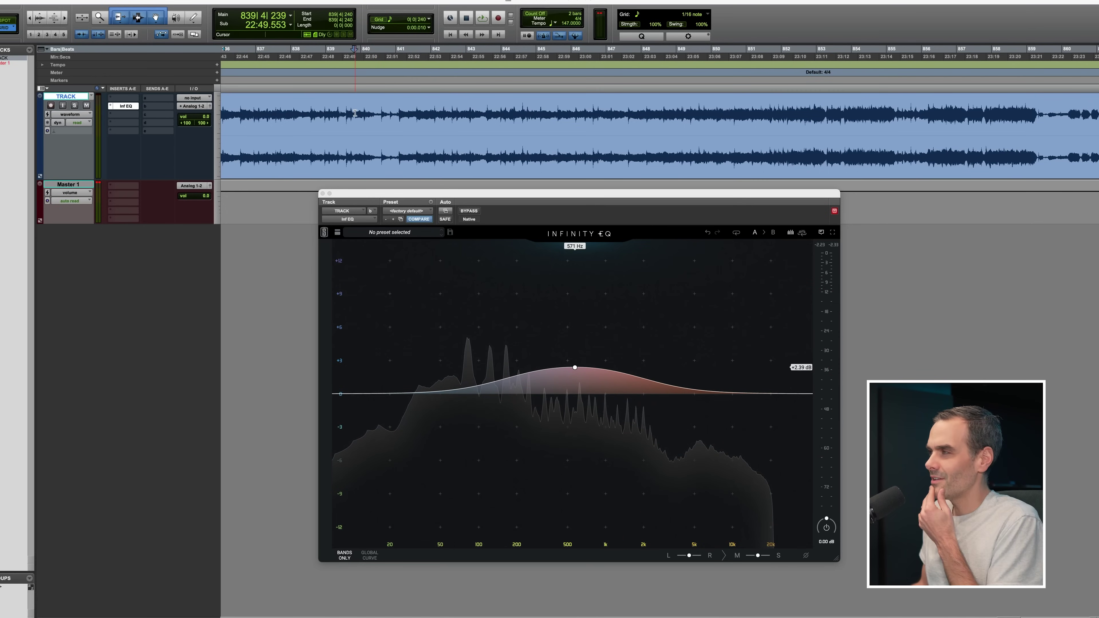
key("space")
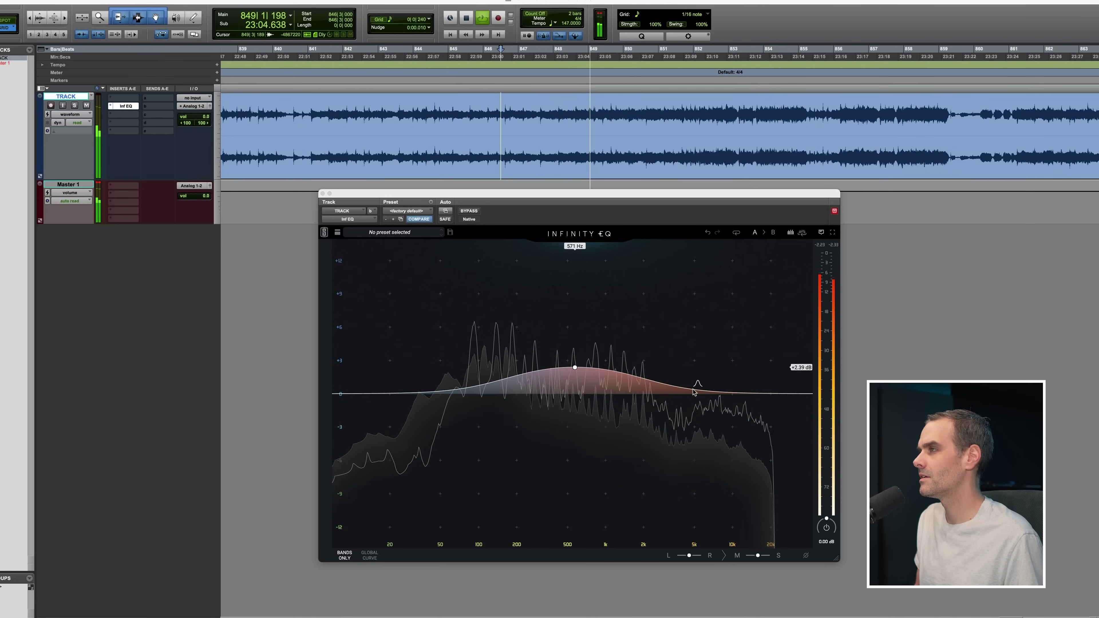
key("r")
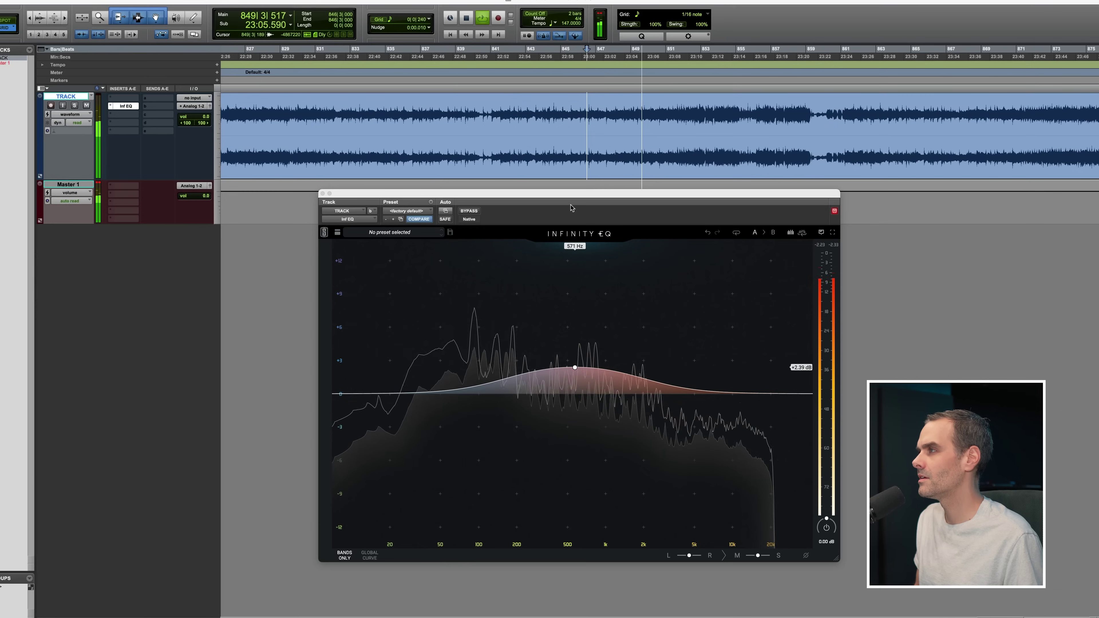
Play from 837|2|720 and add a second Infinity EQ band boosting 3.18 dB at 3.27 kHz.
left_click(427, 116)
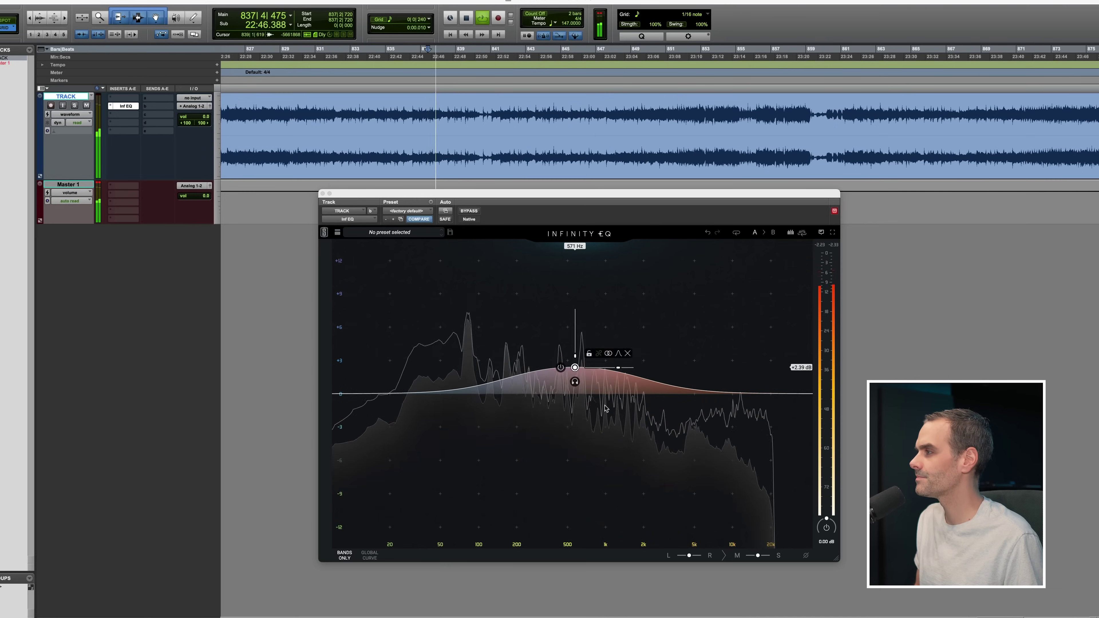
left_click(685, 386)
left_click_drag(685, 386, 672, 360)
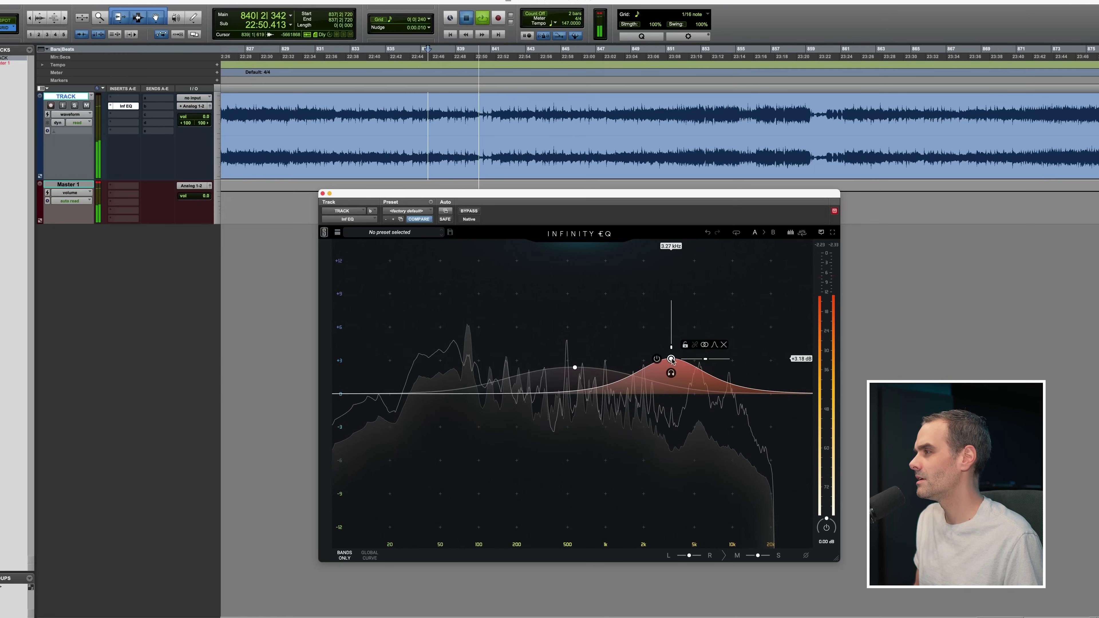
key("space")
Switch Band 2 to mid/side processing and move it to 1.78 kHz at +2.39 dB, toggling it during playback to compare.
mouse_move(705, 344)
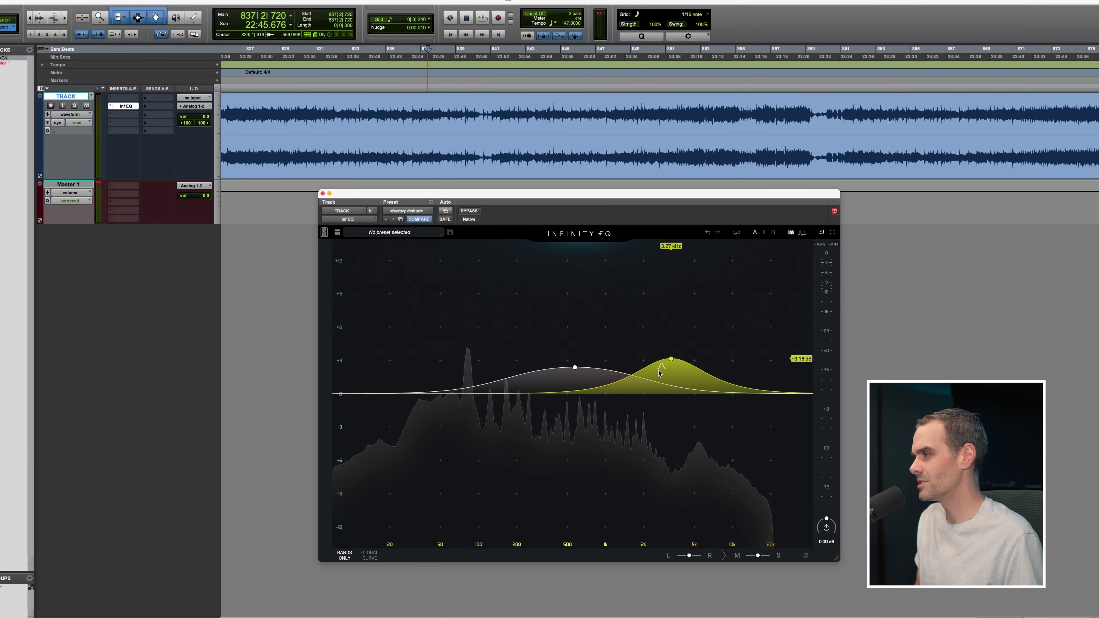
left_click_drag(671, 360, 638, 367)
key("space")
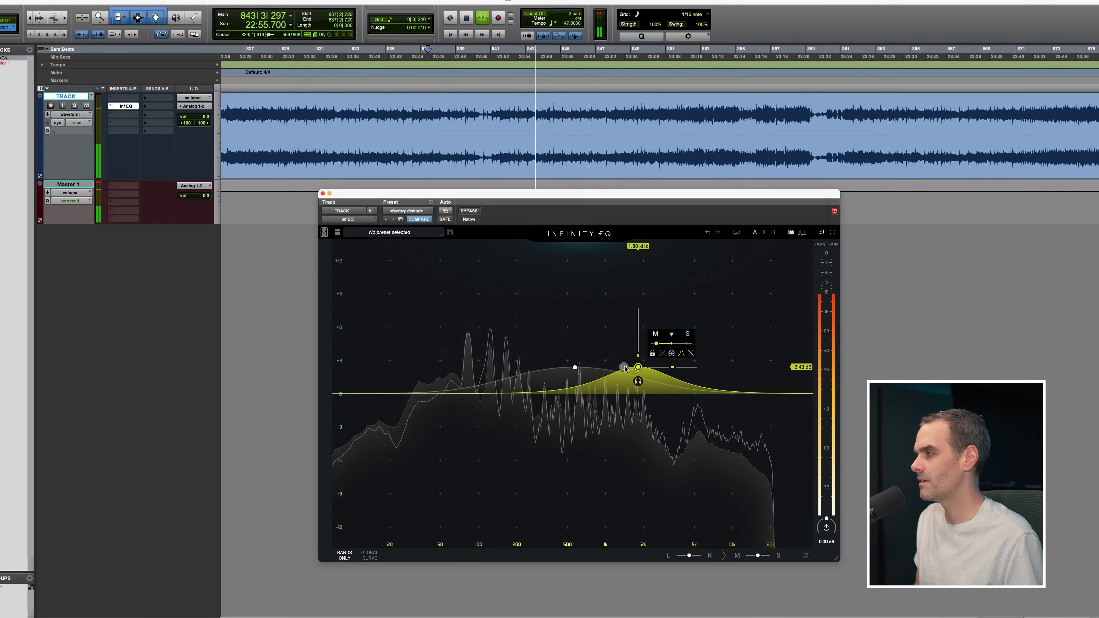
left_click(624, 368)
left_click(624, 368)
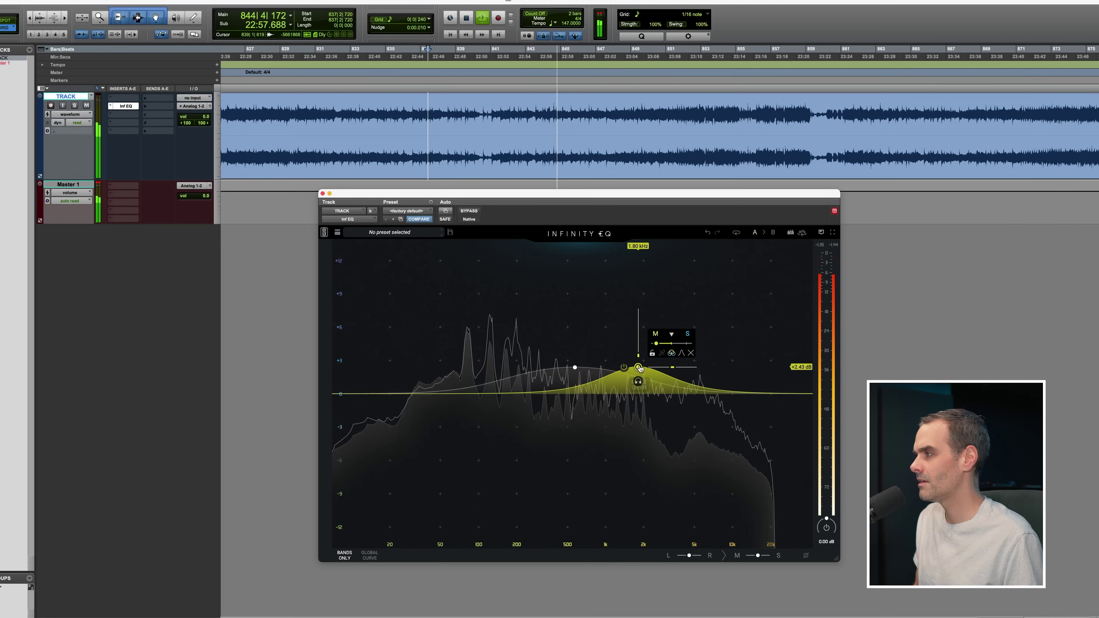
left_click_drag(639, 369, 638, 370)
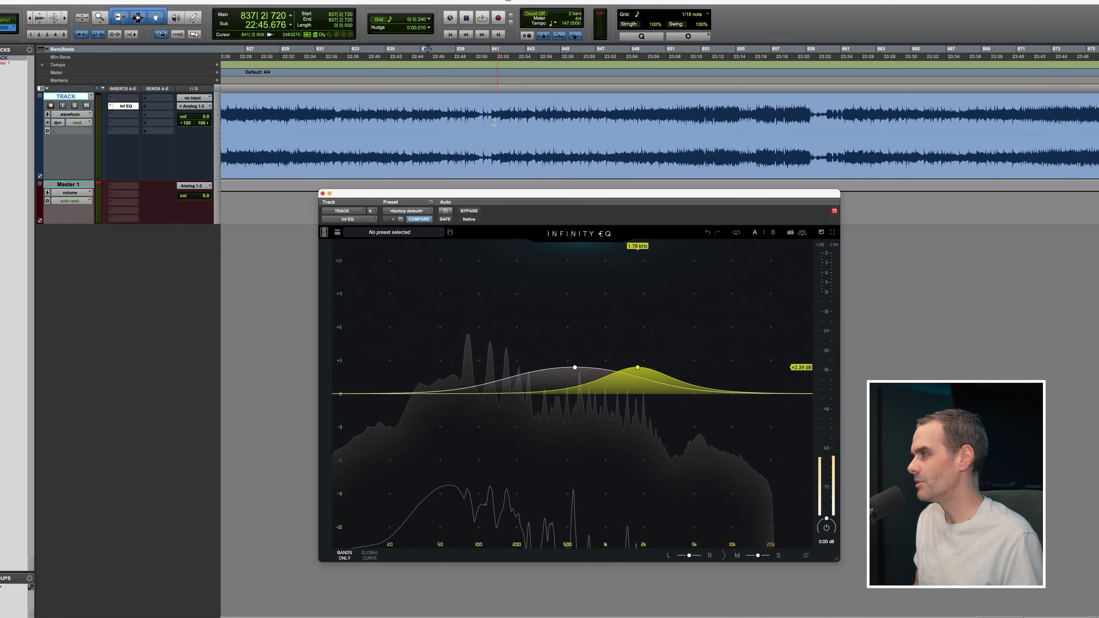
Audition the song from about bar 840 and from 845|3|720 with both EQ boosts active.
left_click(480, 115)
key("space")
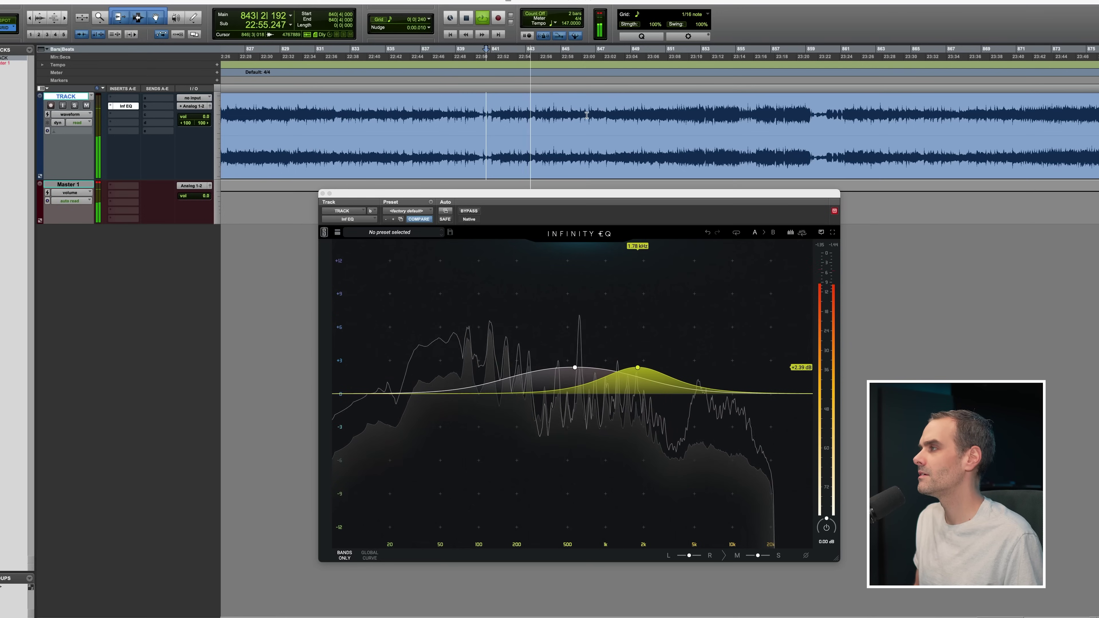
key("space")
left_click(558, 117)
left_click(572, 115)
key("space")
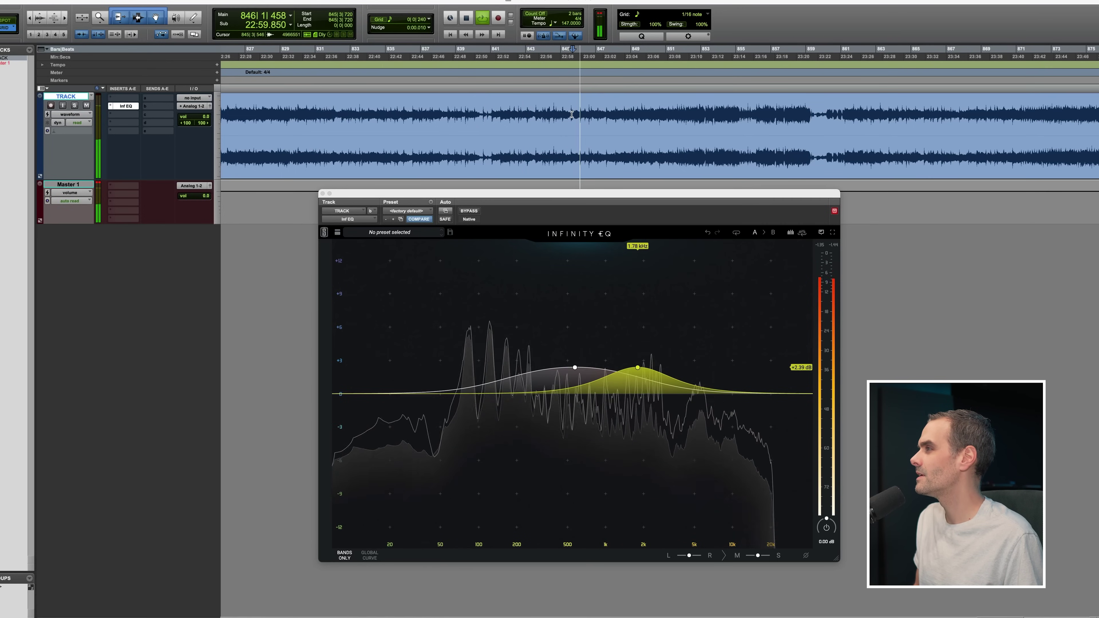
Bypass and re-enable Infinity EQ during playback, and toggle Band 2 to compare the upper-midrange boost.
scroll(578, 120, "right", 5)
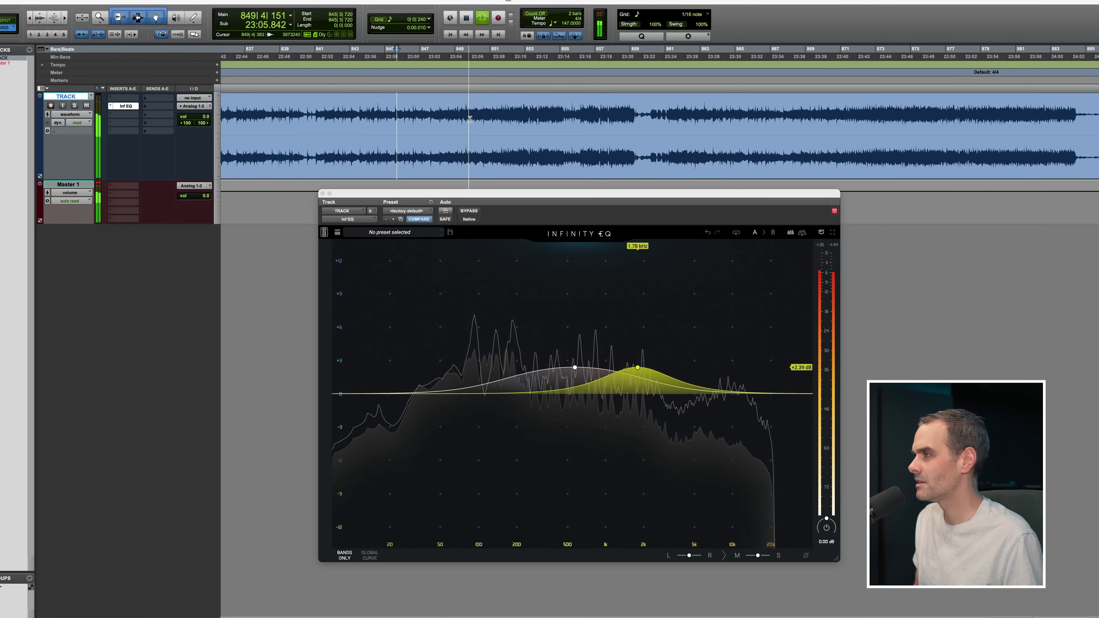
left_click(469, 211)
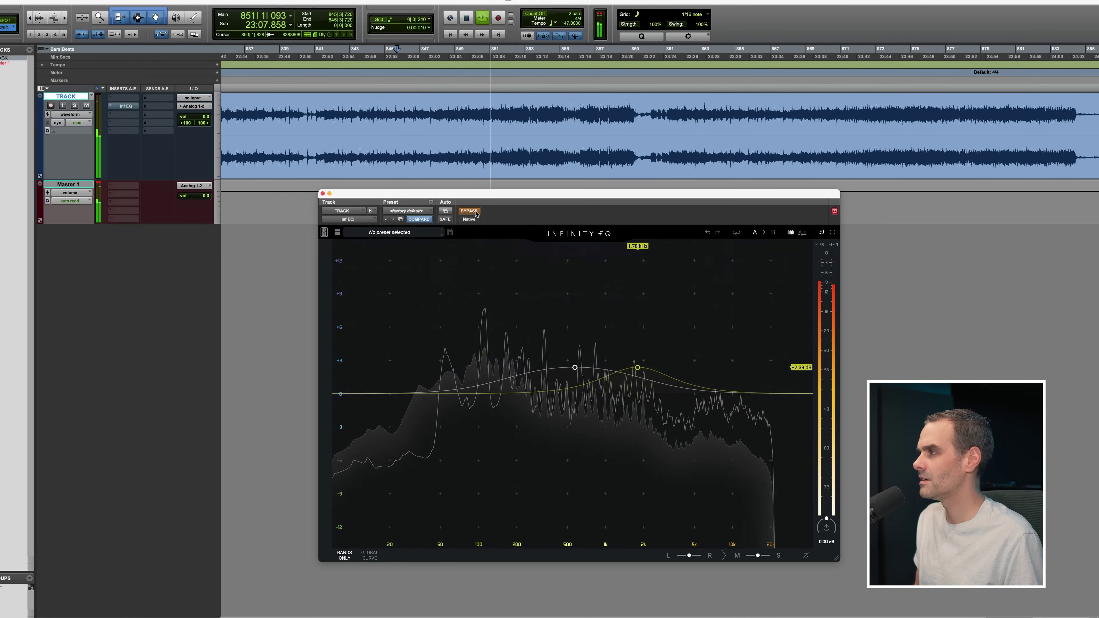
left_click(469, 210)
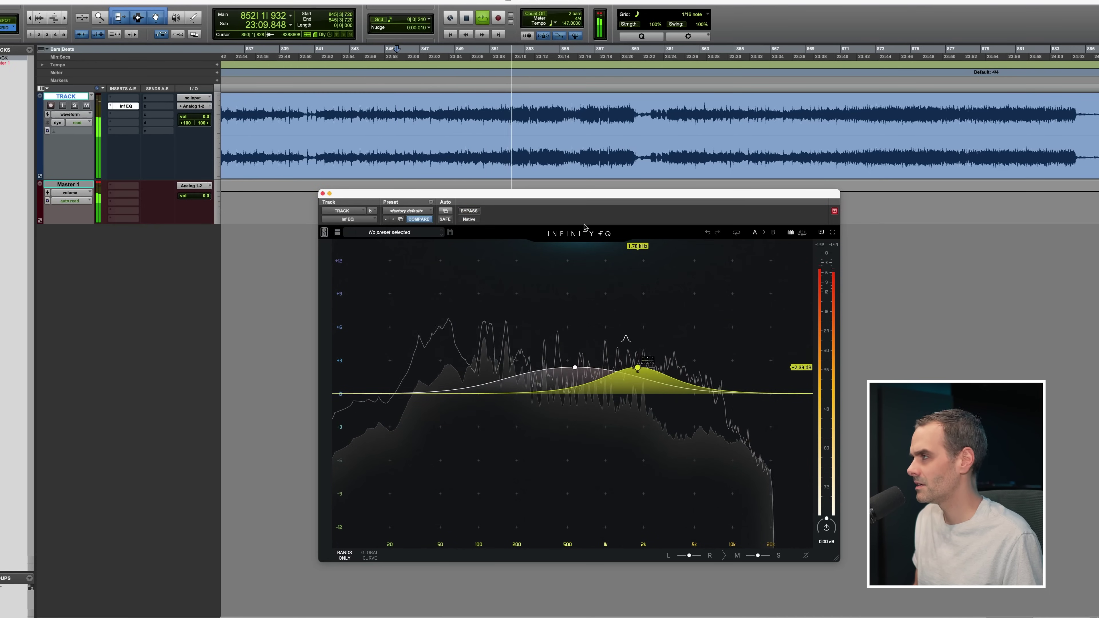
mouse_move(638, 370)
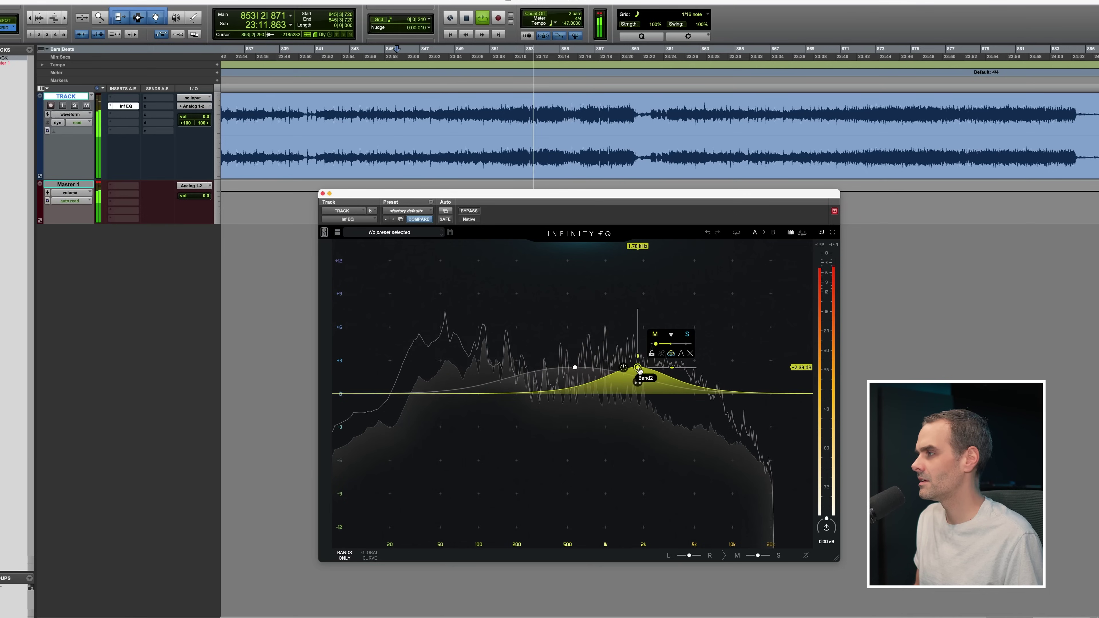
mouse_move(560, 367)
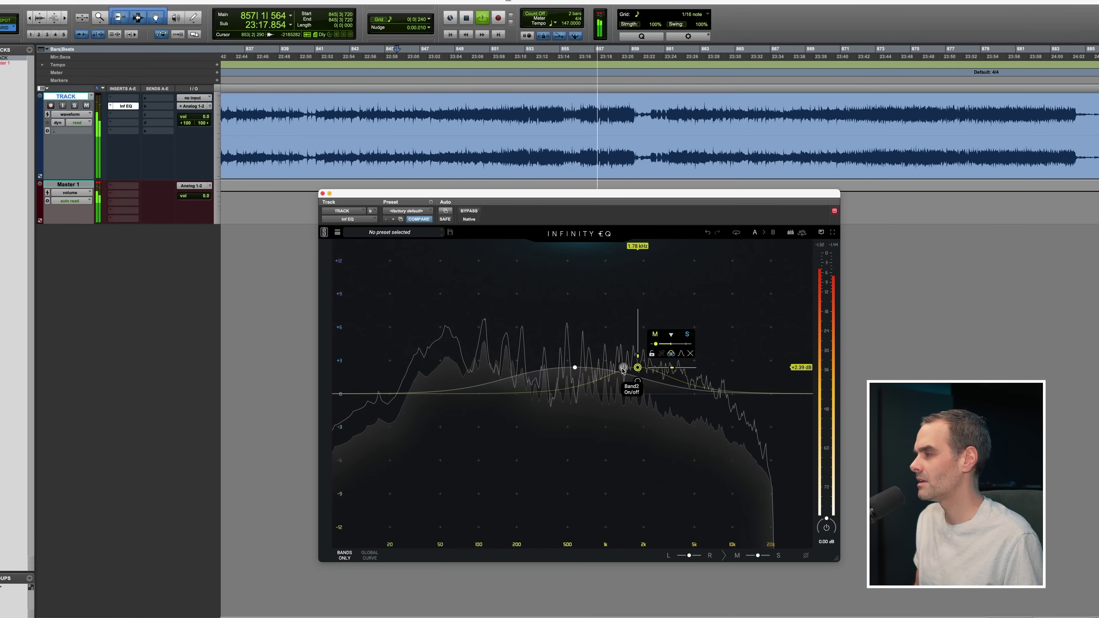
Stop playback, set the start point to 857|2|000 and lower Band 2's gain to +1.65 dB.
key("space")
left_click_drag(587, 118, 598, 118)
left_click(598, 118)
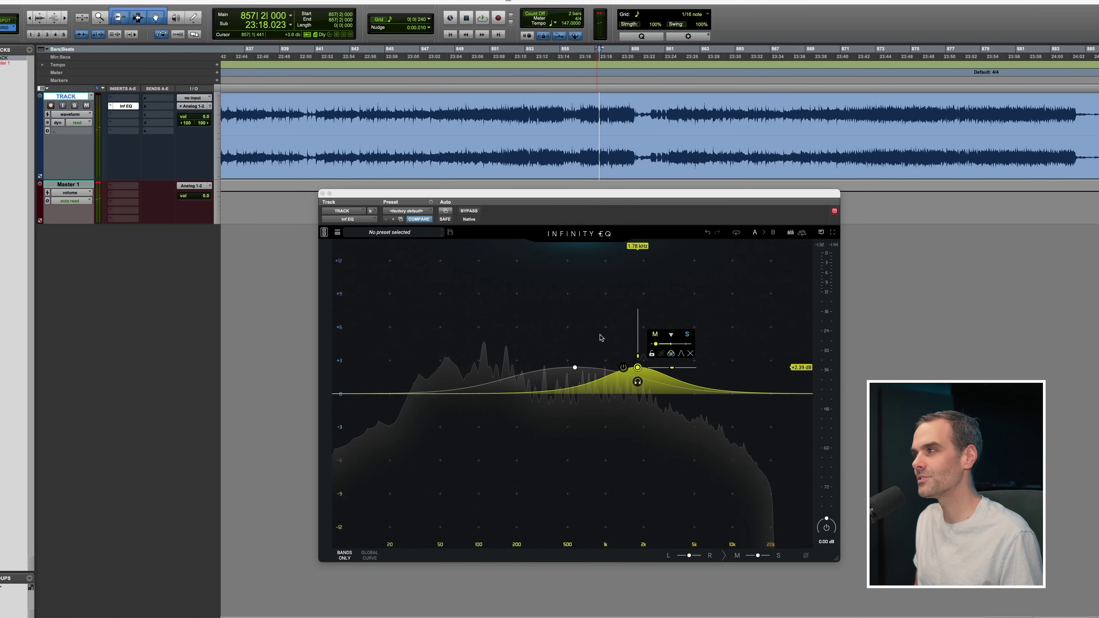
left_click_drag(632, 363, 639, 377)
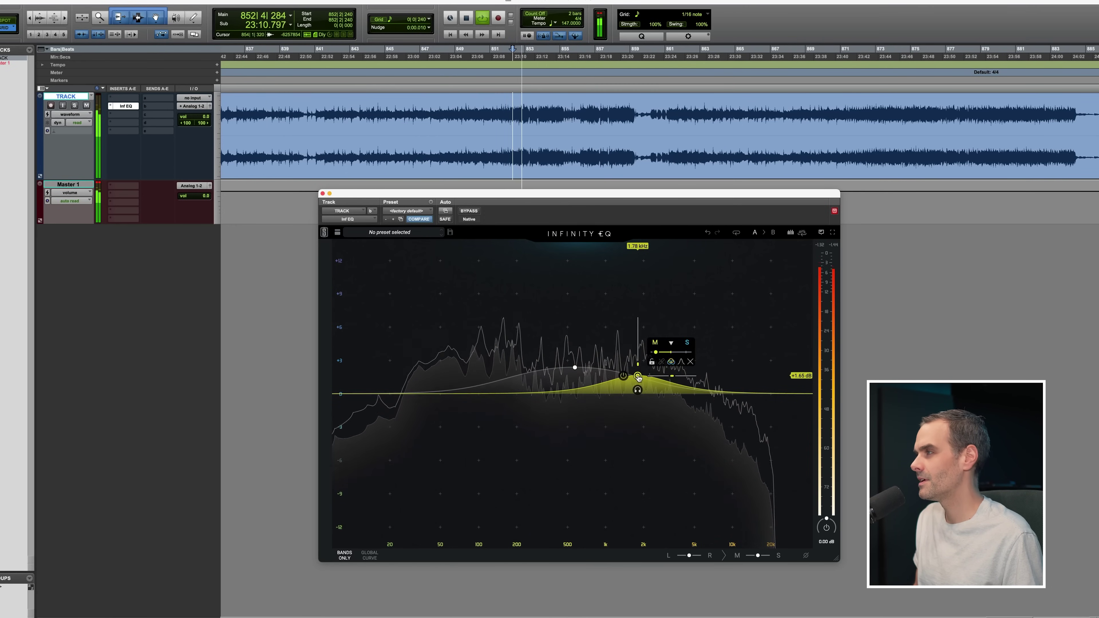
Audition the passages from 856|2|720 and 859|1|720 with Band 2's reduced boost.
left_click(593, 130)
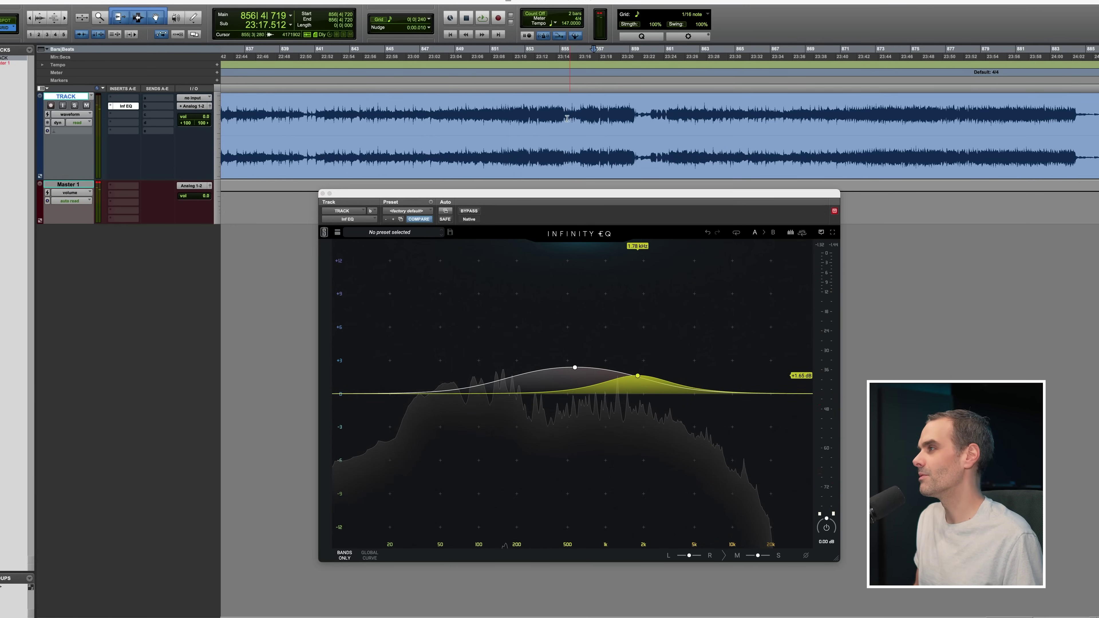
left_click(585, 126)
key("space")
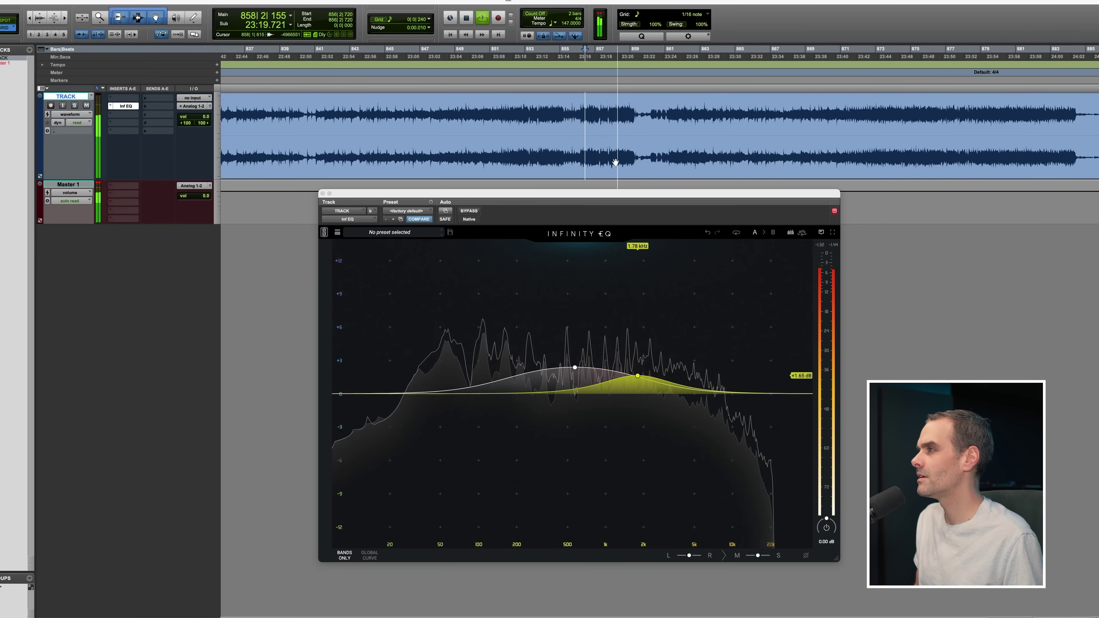
key("space")
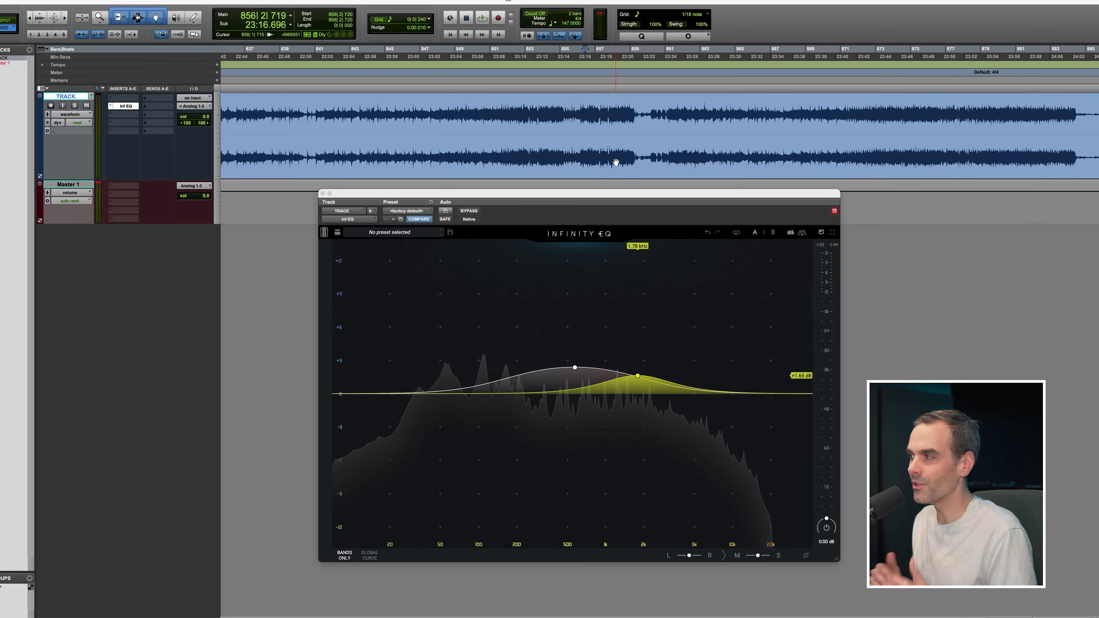
key("space")
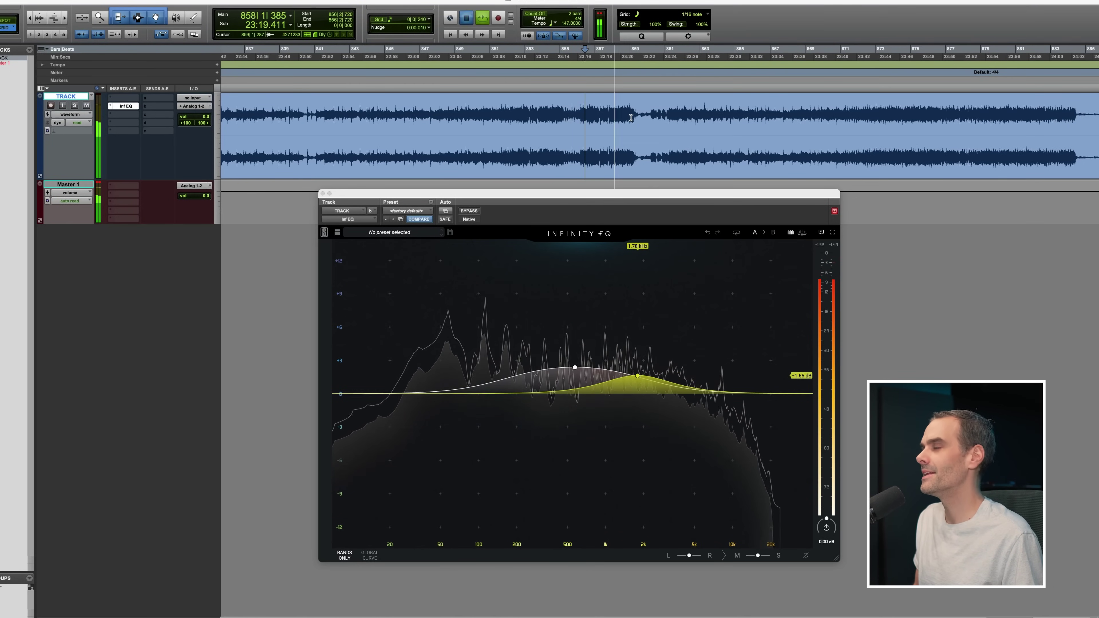
key("space")
left_click(632, 117)
key("space")
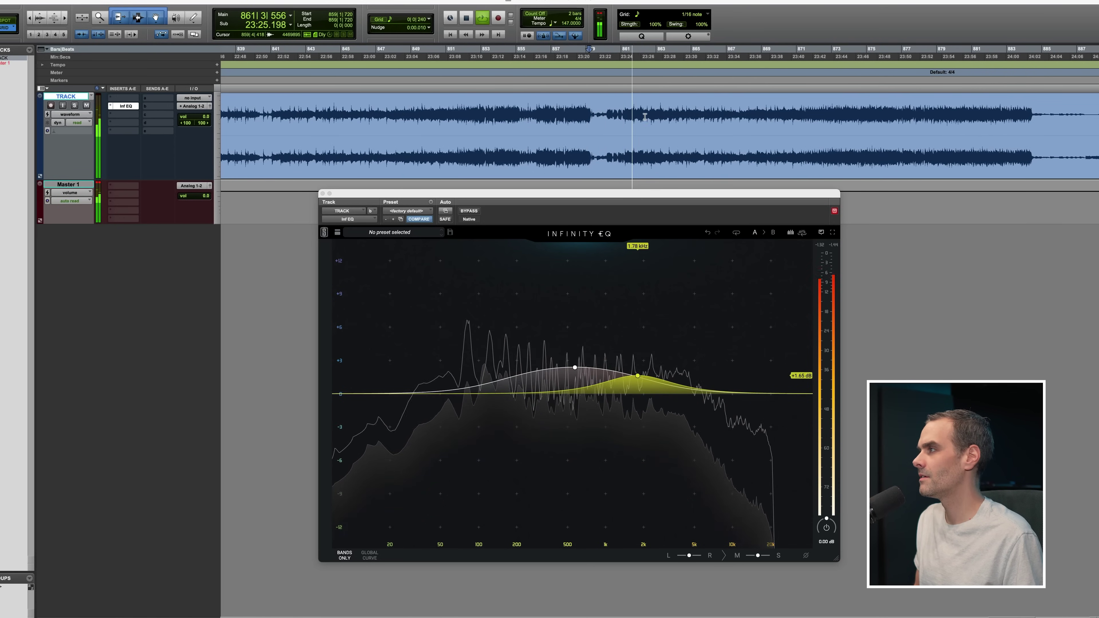
Set Band 2 to 1.71 kHz and +2.23 dB, and stop playback with the start point at 868|2|480.
left_click_drag(637, 376, 635, 362)
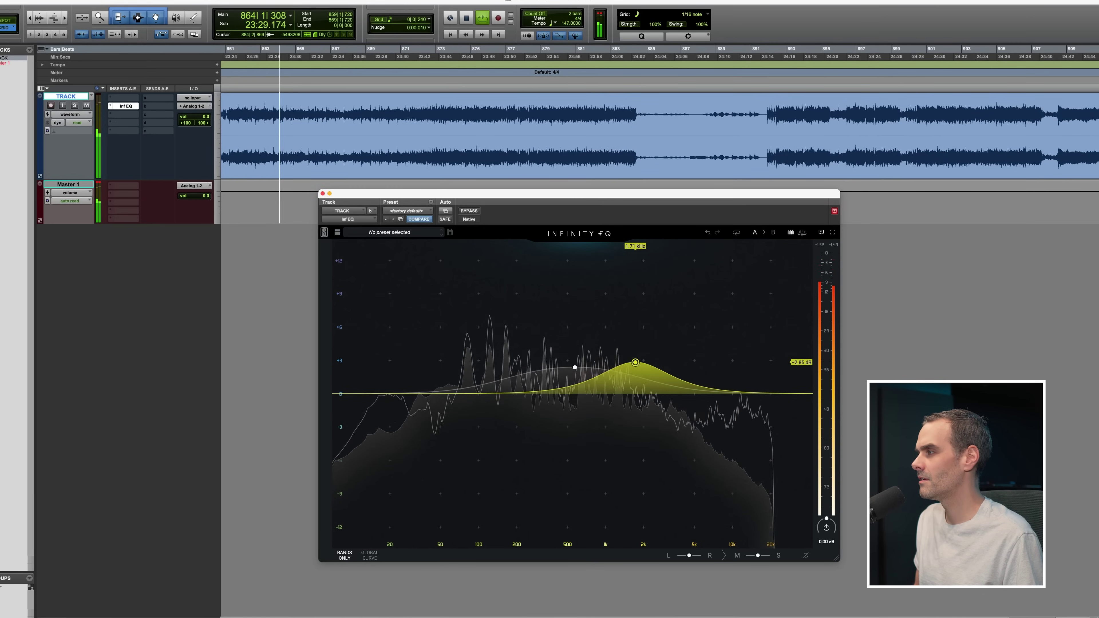
left_click_drag(635, 362, 635, 369)
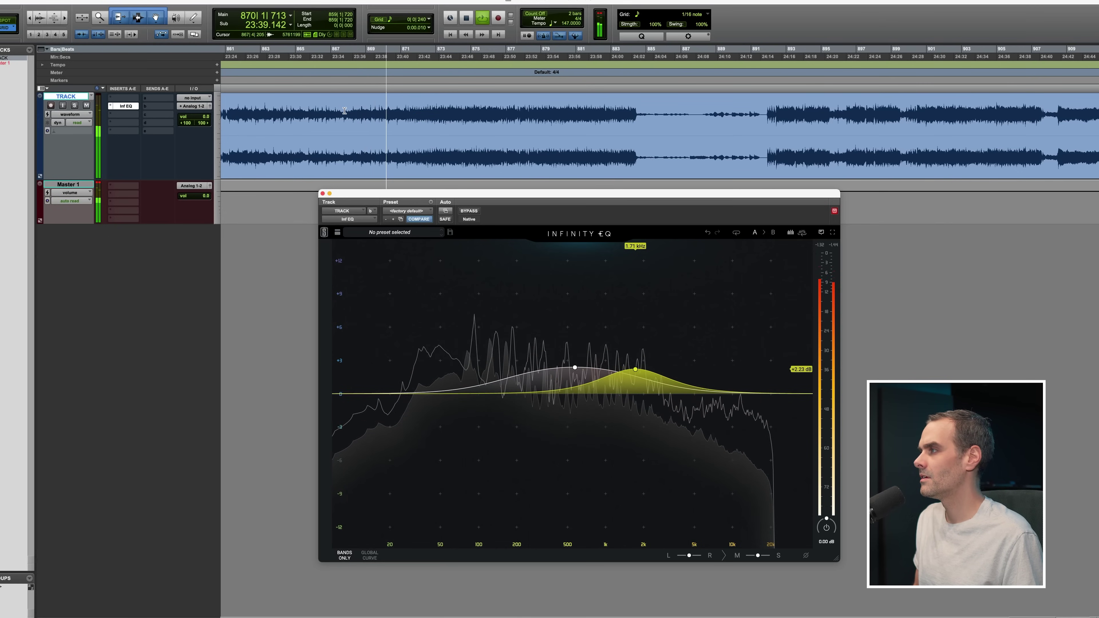
key("space")
left_click(355, 112)
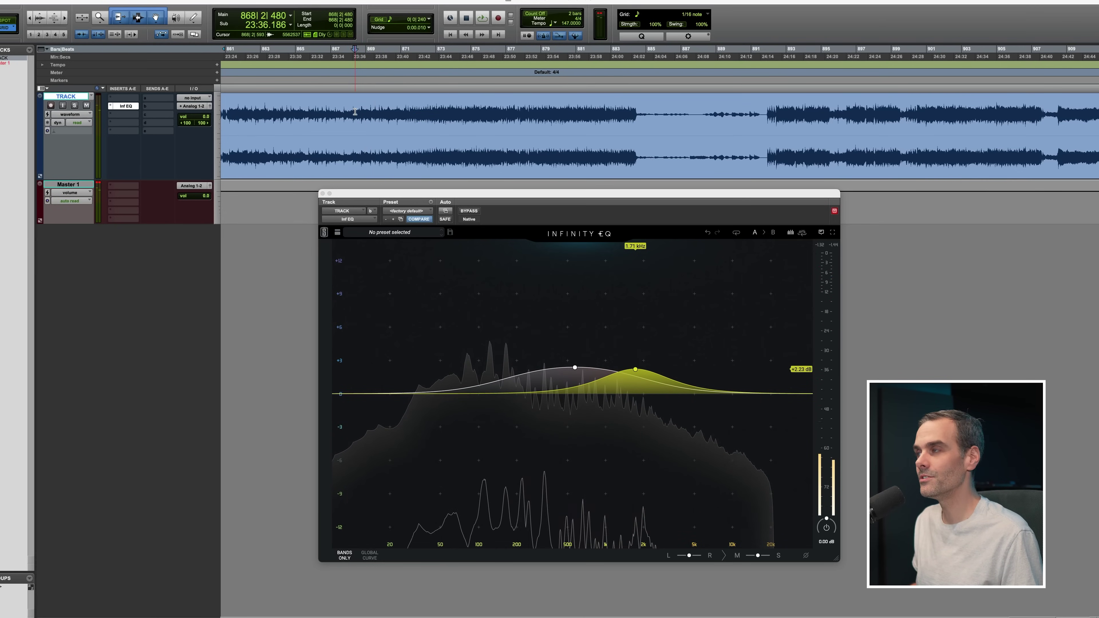
Audition the song from 868|2|480 and 872|2|240, switching Band 2 off to compare without its boost.
key("r")
key("r")
key("t")
key("t")
key("t")
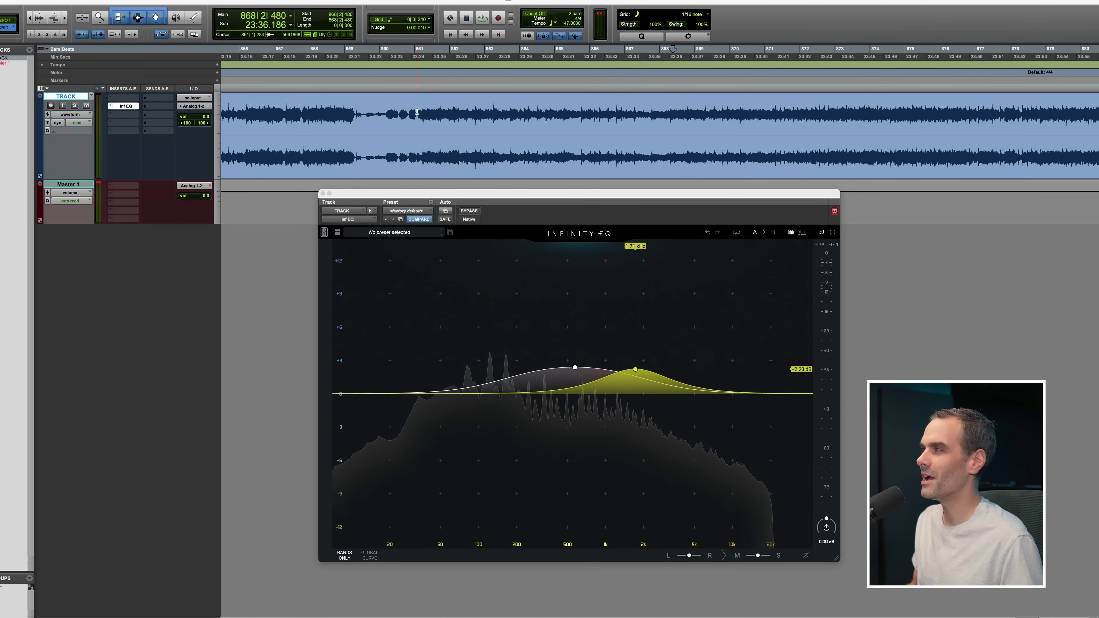
key("space")
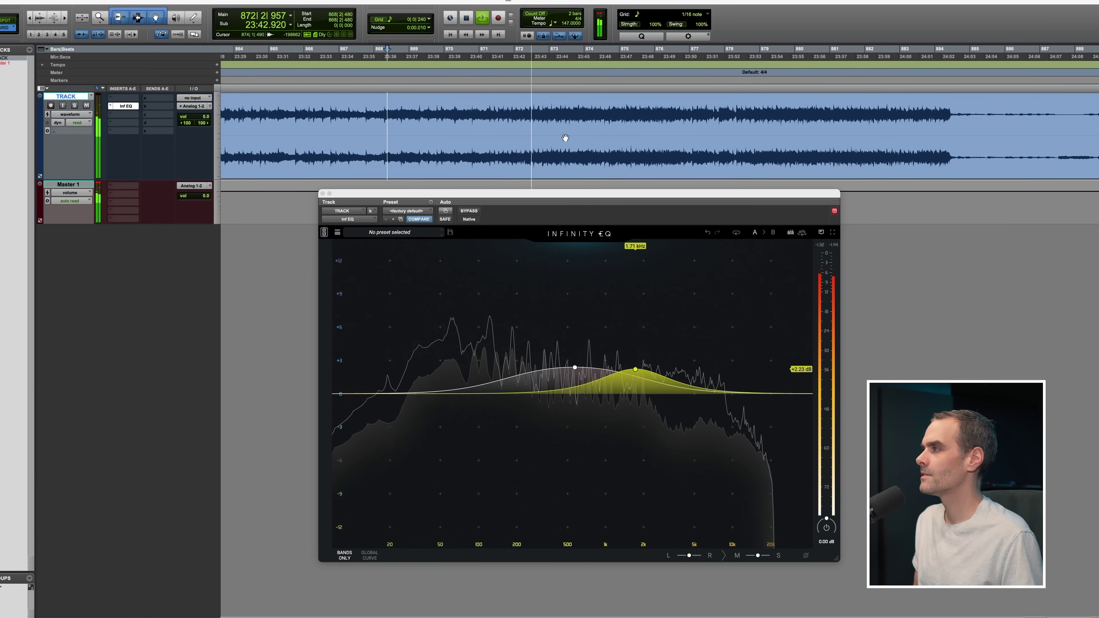
left_click(525, 108)
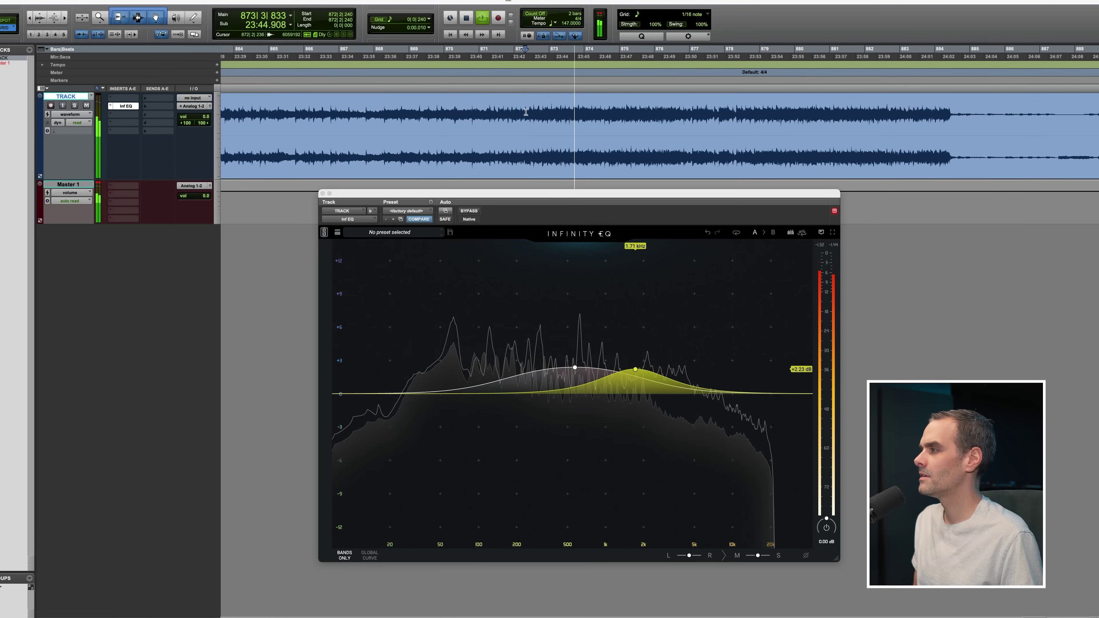
left_click(623, 363)
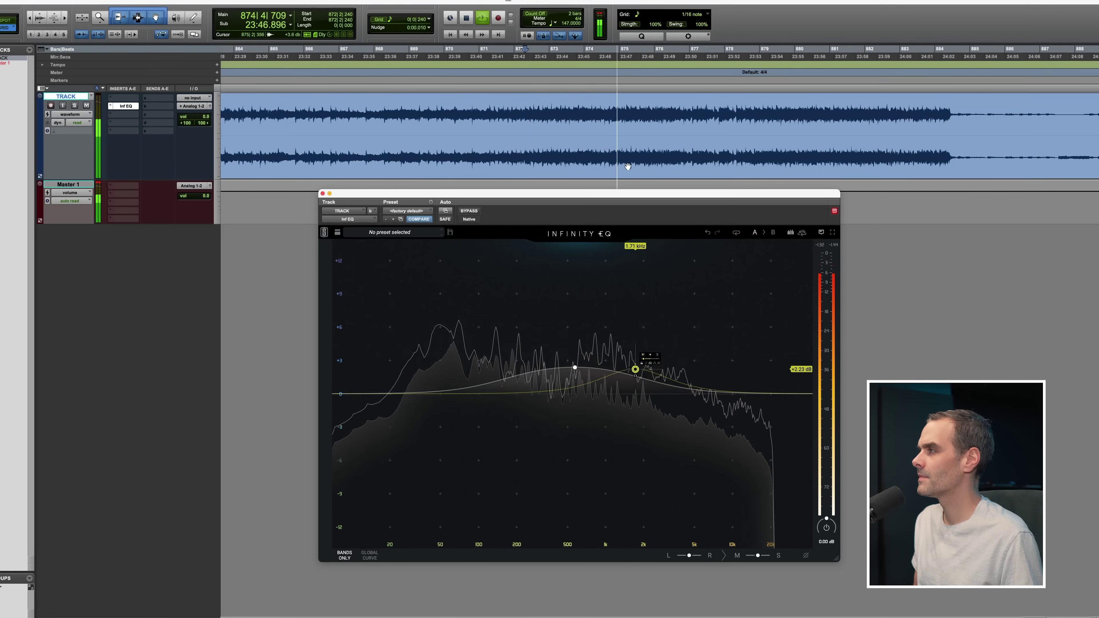
key("space")
Add a narrow side-channel cut at about 4 kHz with -2.23 dB of gain while playing from 872|2|240.
left_click(673, 386)
left_click(709, 374)
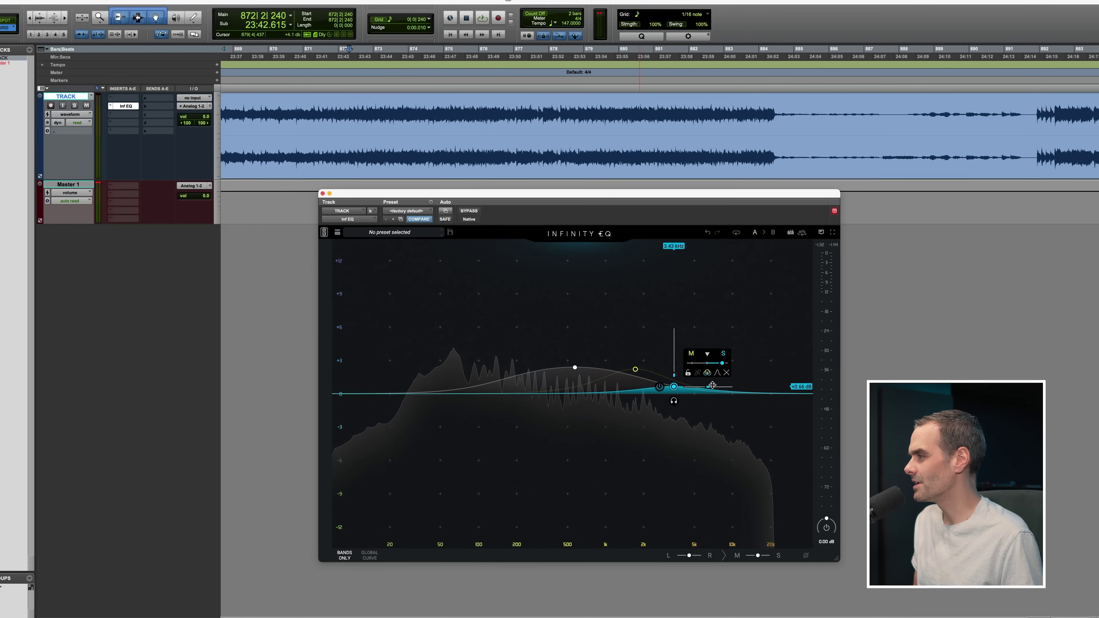
key("space")
mouse_move(673, 387)
left_mouse_down()
mouse_move(673, 335)
mouse_move(682, 336)
mouse_move(682, 392)
left_mouse_up()
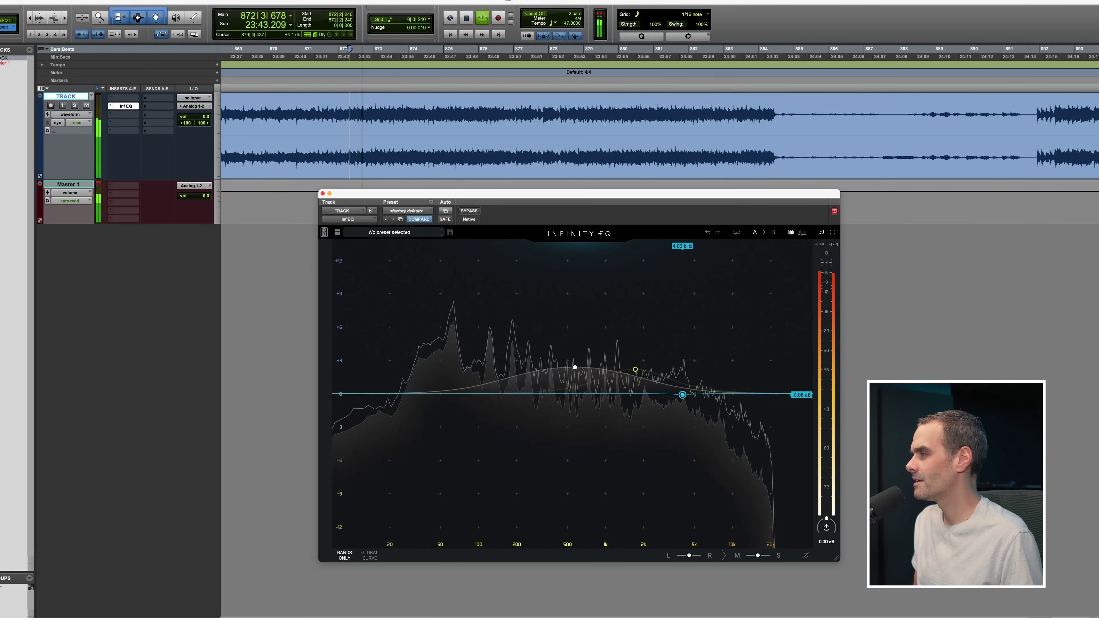
left_click_drag(683, 418, 682, 419)
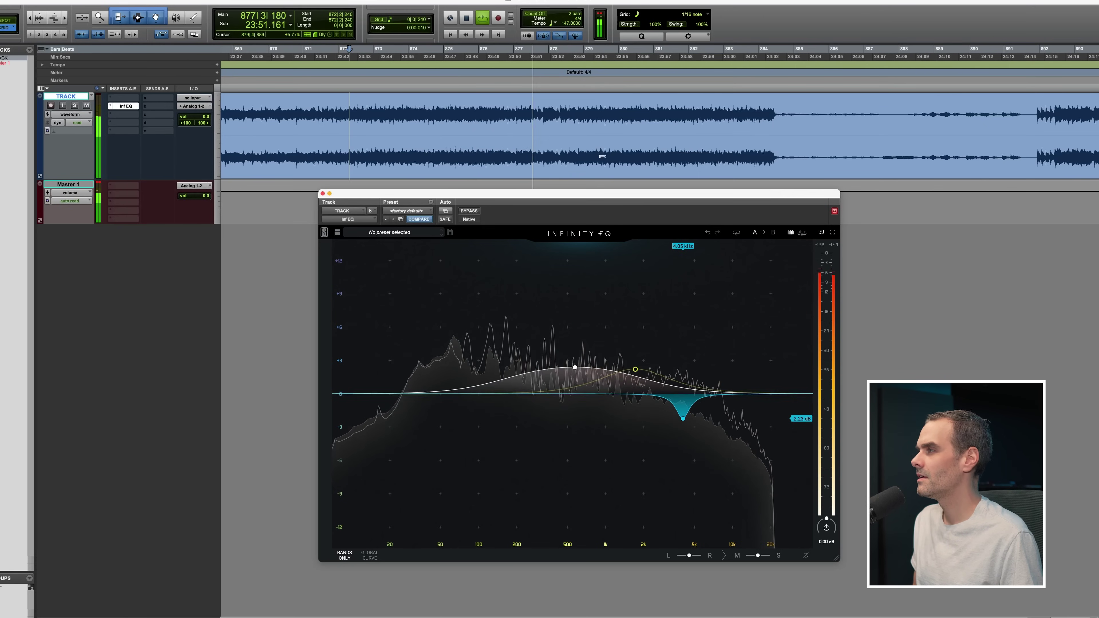
Audition the passage from 878|2|240 and the quiet break at the end of bar 884 with the new cut.
left_click(564, 117)
key("space")
left_click(563, 117)
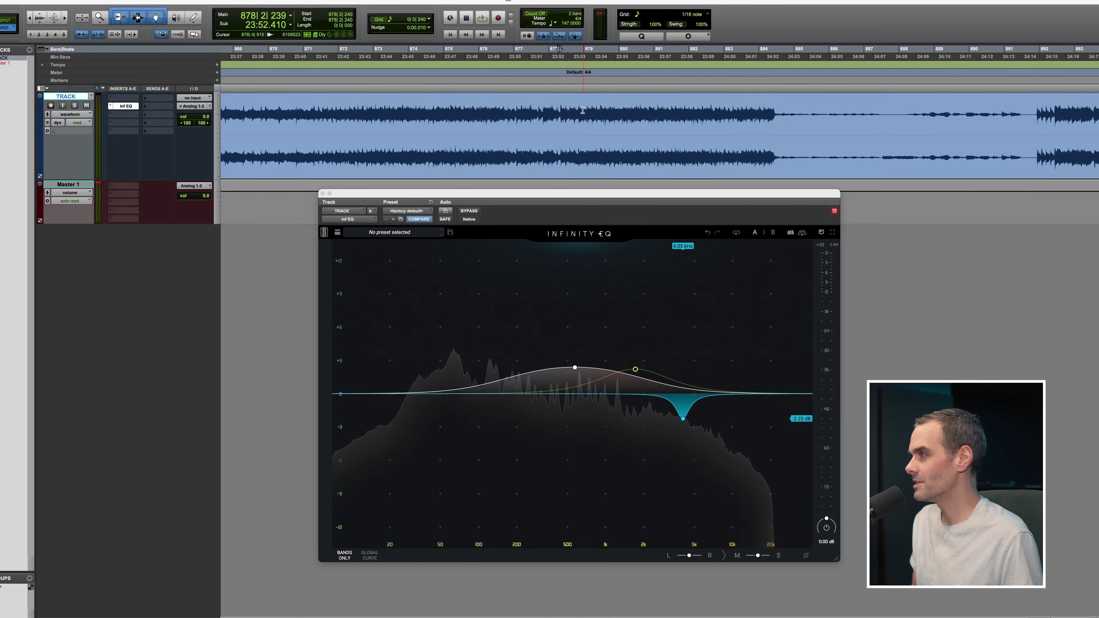
key("space")
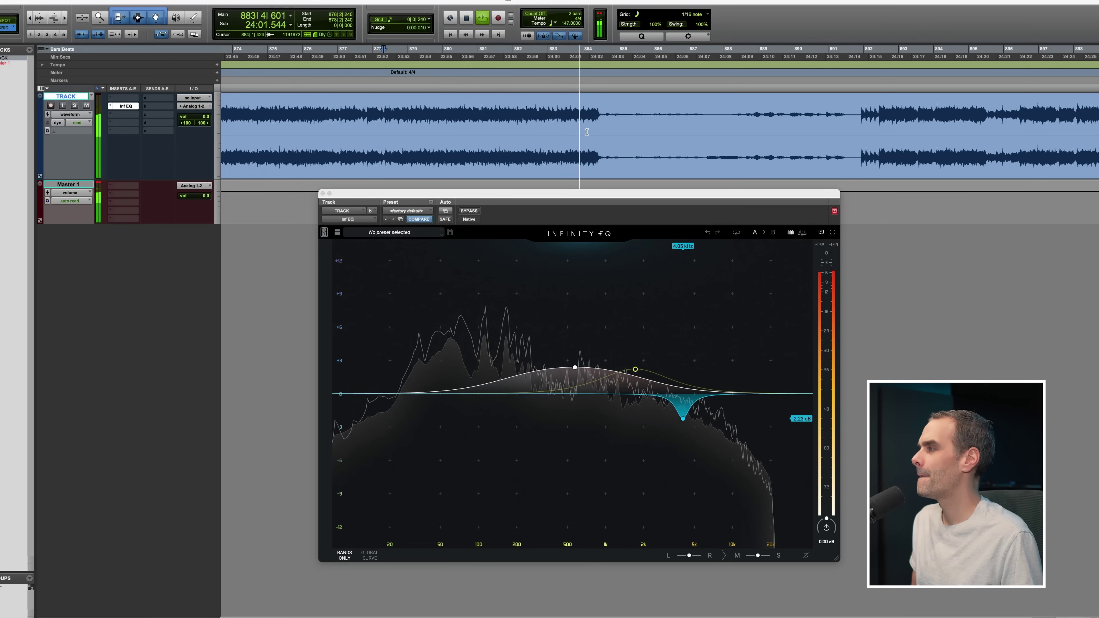
left_click(599, 120)
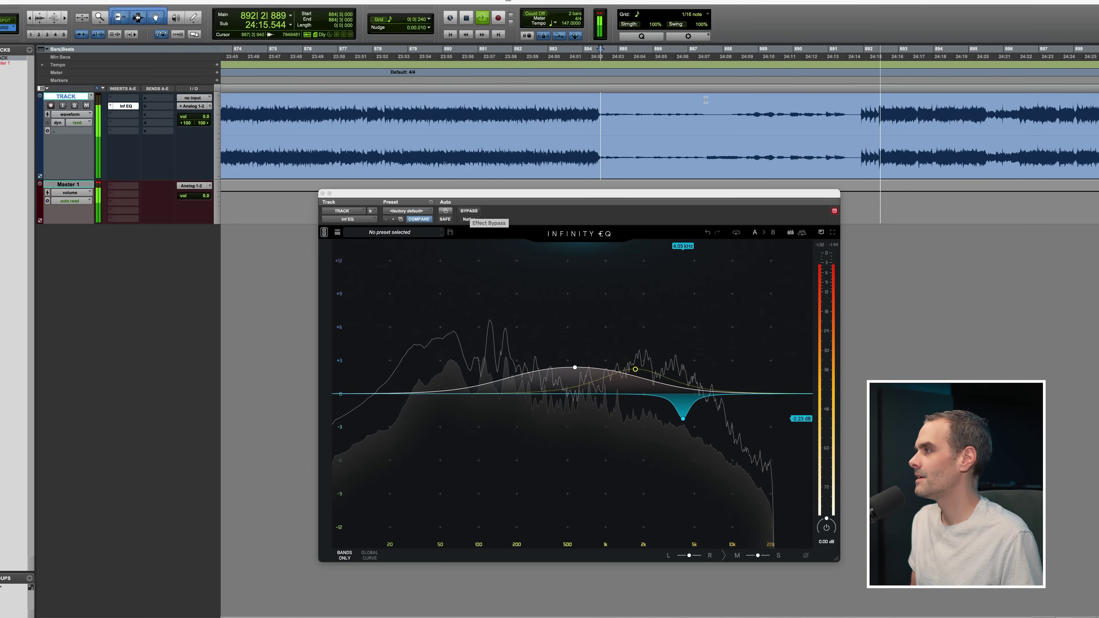
Separate the quiet break between 884|2|960 and the loud re-entry into its own clip, and play the transition into it.
key("space")
key("space")
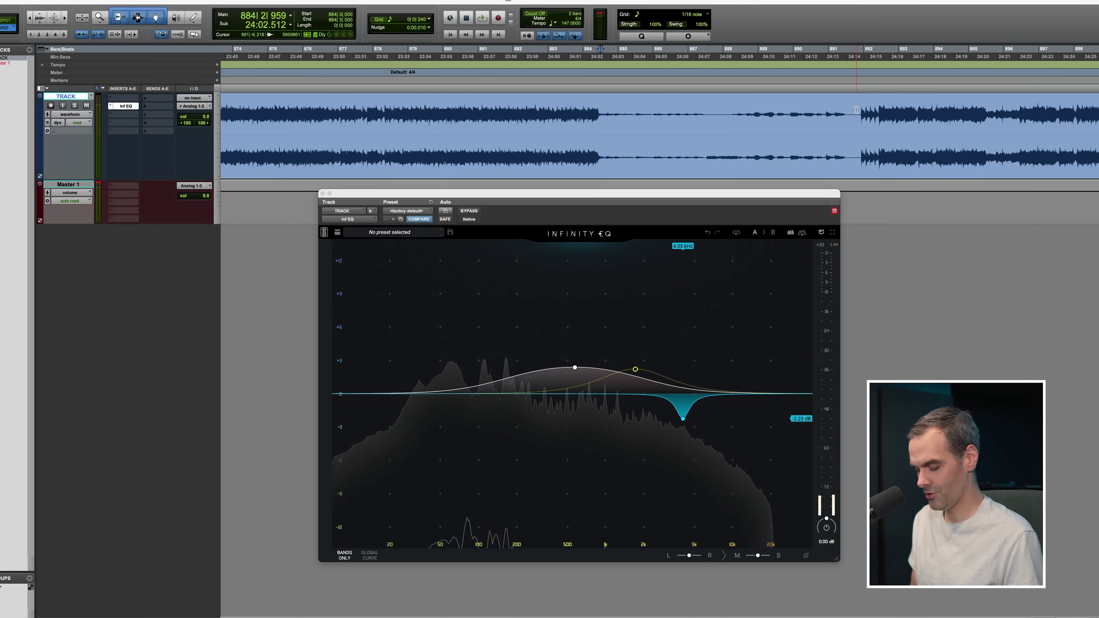
left_click(856, 110, "shift")
left_click(607, 121)
key("space")
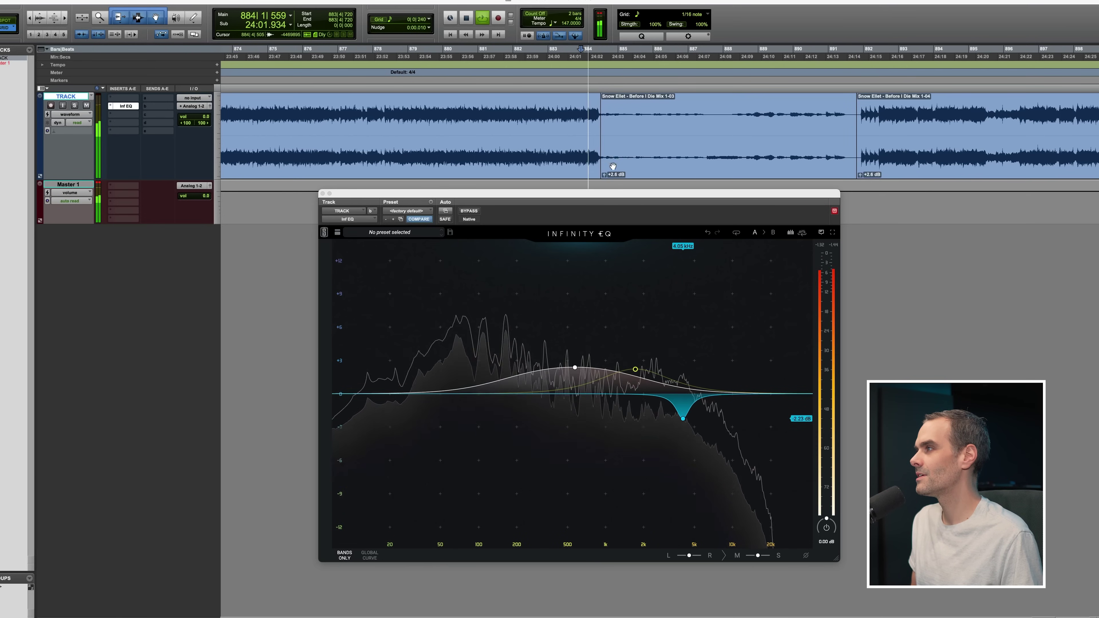
Raise the quiet clip's gain to +11.2 dB, audition it from 883|4|720, and reduce the gain by a few decibels.
left_click_drag(601, 173, 604, 172)
key("space")
left_click(584, 106)
key("space")
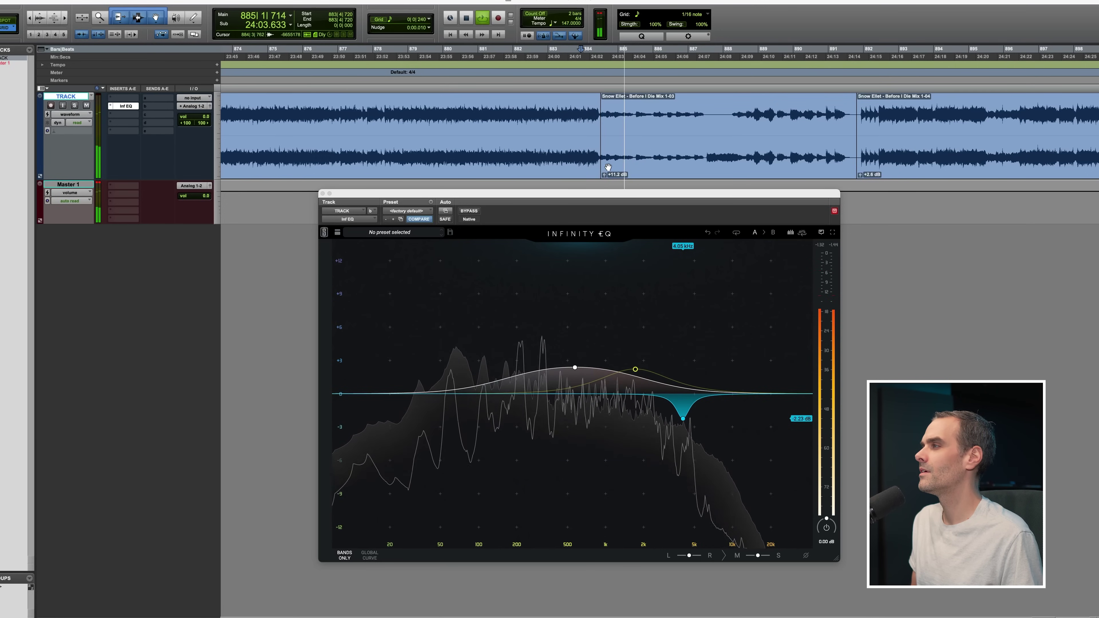
left_click_drag(605, 174, 605, 177)
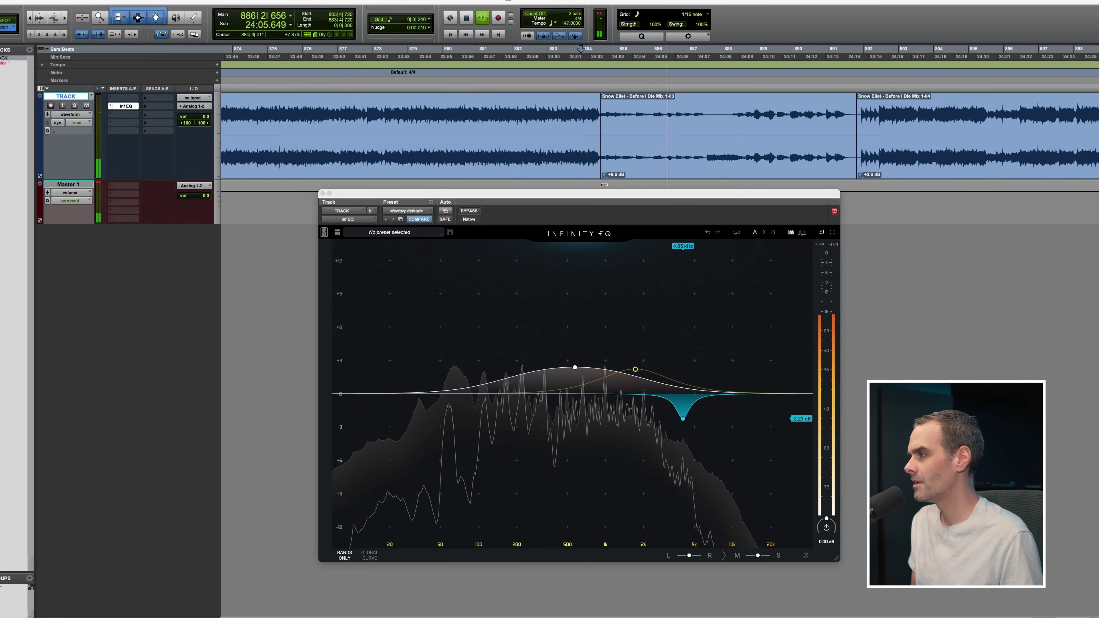
Play the quiet clip from 885|1|240 and re-enable Band 2 with a +3.22 dB boost at 1.80 kHz.
left_click(621, 164)
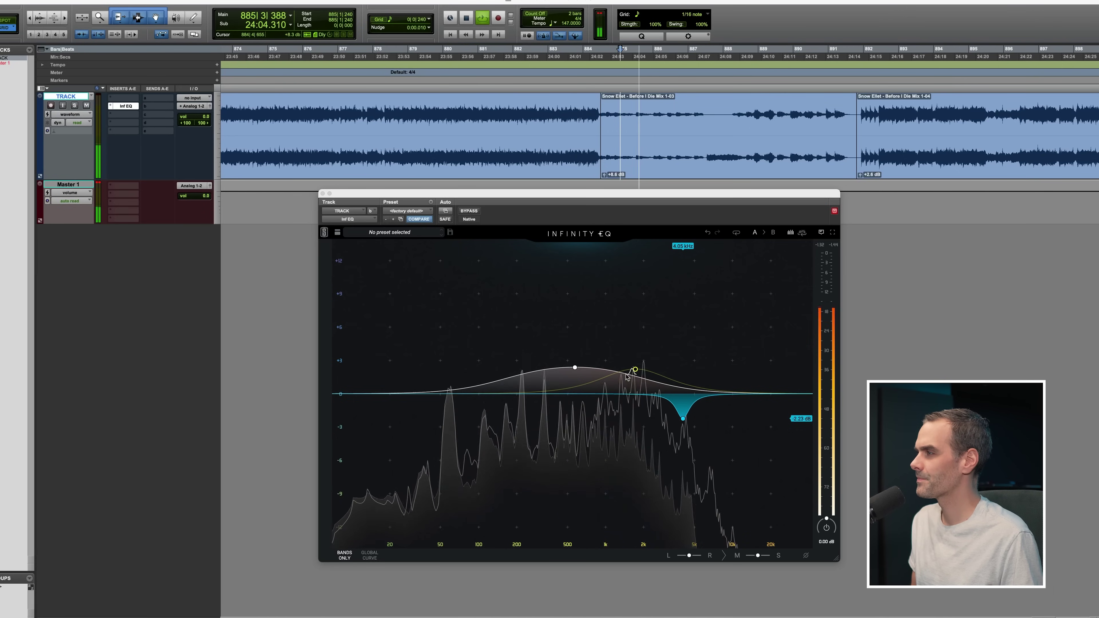
mouse_move(623, 371)
left_click_drag(635, 371, 636, 369)
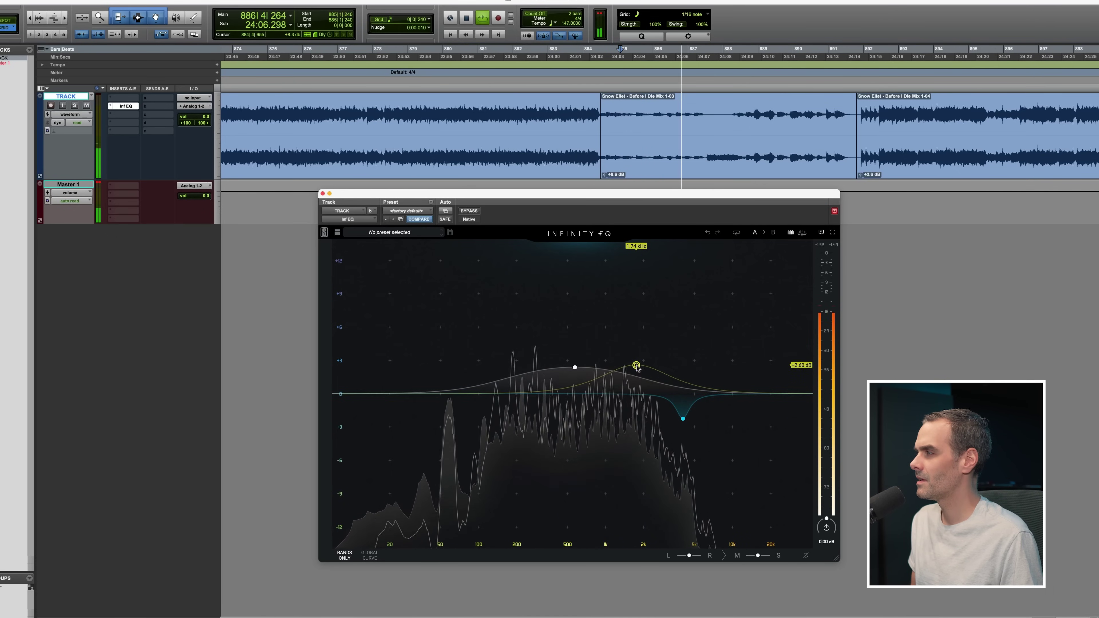
mouse_move(638, 365)
left_mouse_down()
mouse_move(731, 342)
mouse_move(735, 328)
mouse_move(681, 351)
mouse_move(602, 328)
mouse_move(638, 359)
left_mouse_up()
key("space")
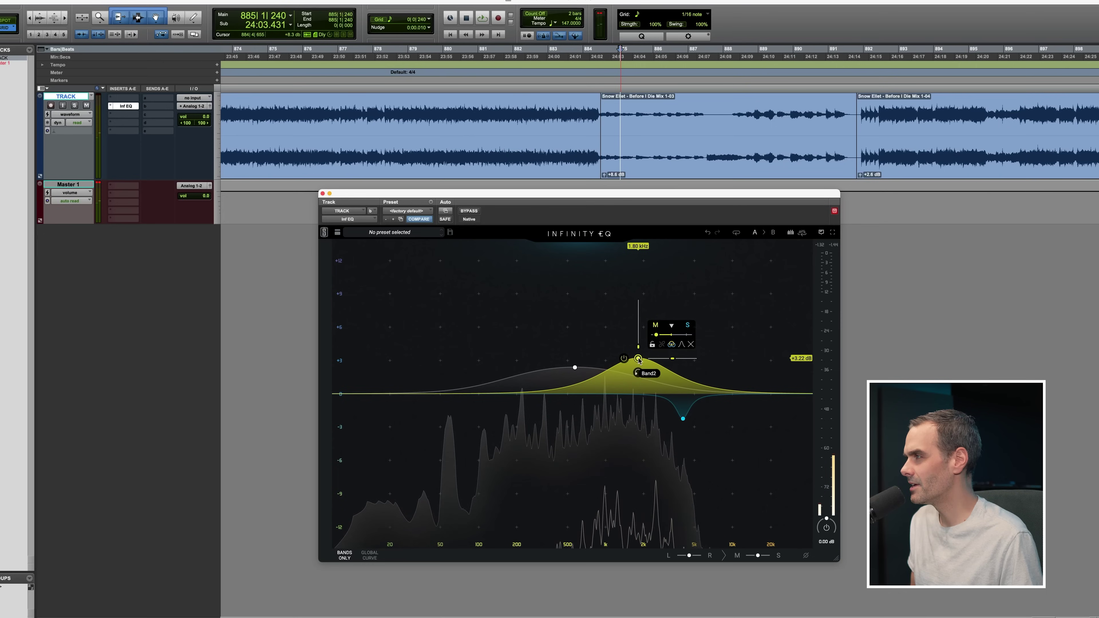
Audition the quiet clip from 885|1|240 through the loud re-entry, comparing Band 2 off and on.
key("space")
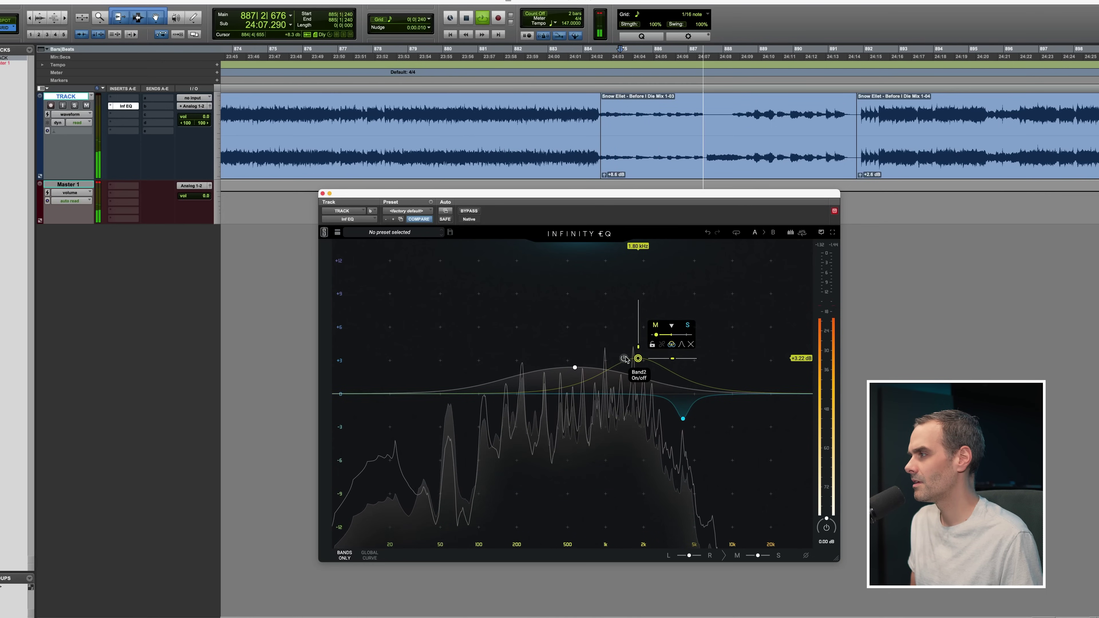
key("space")
key("space")
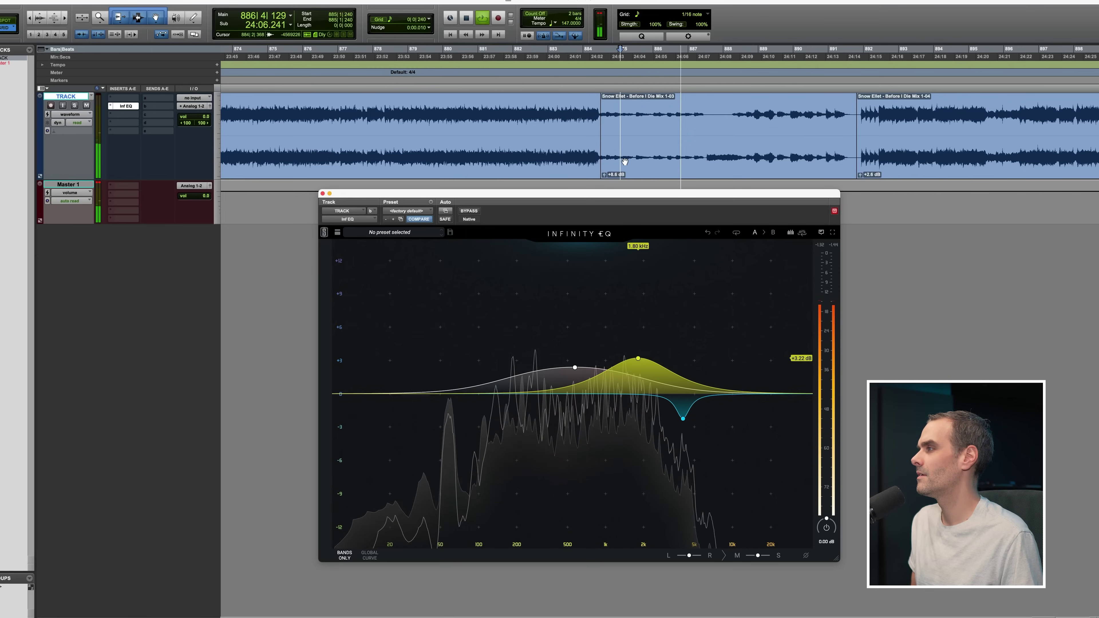
scroll(637, 109, "right", 3)
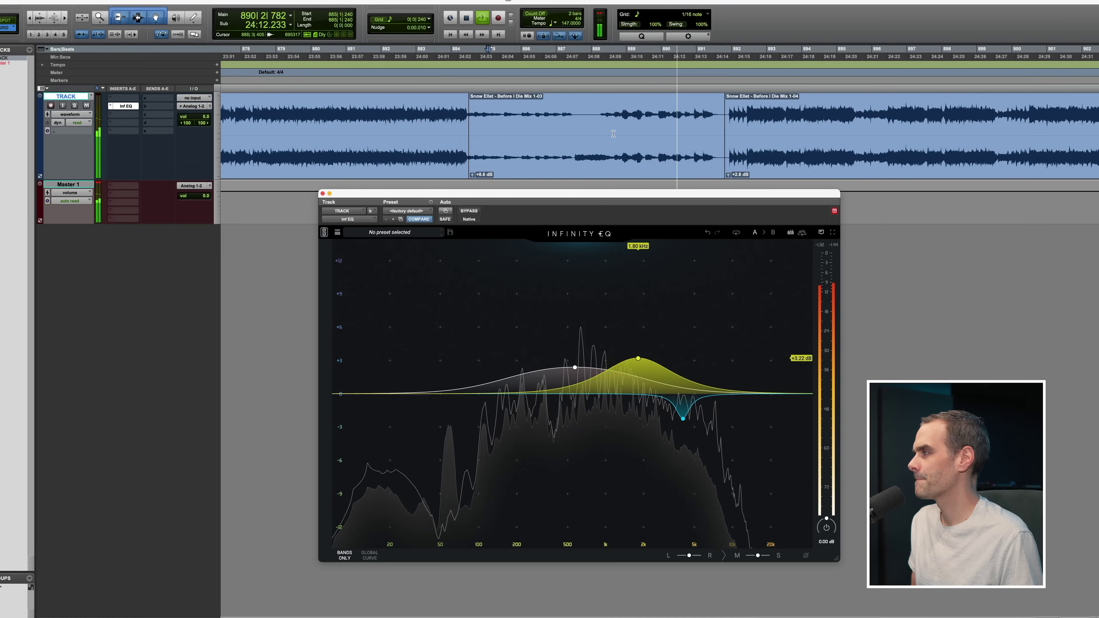
scroll(618, 133, "right", 4)
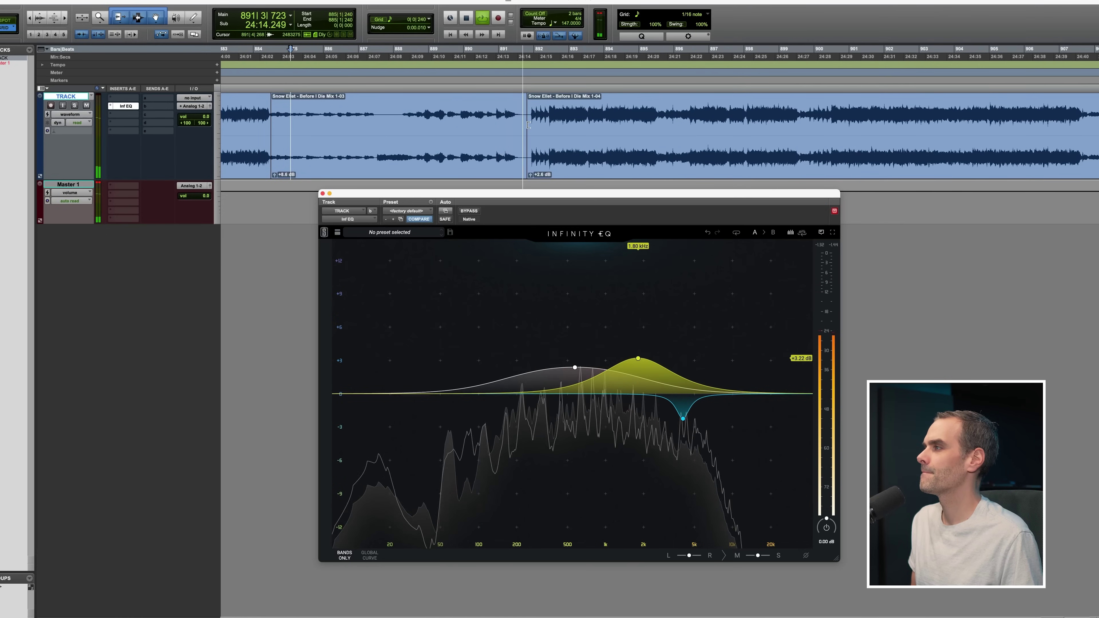
key("space")
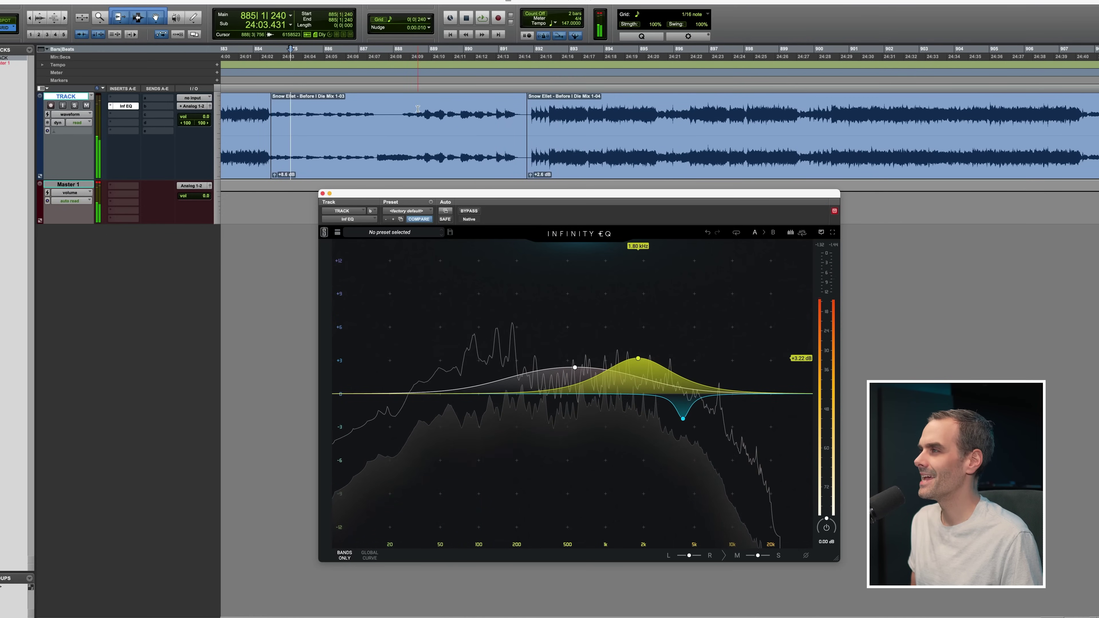
Play the transition into the loud section from 889|4|720 and lower the quiet clip's gain to +7.8 dB.
left_click_drag(418, 109, 493, 111)
left_click(460, 112)
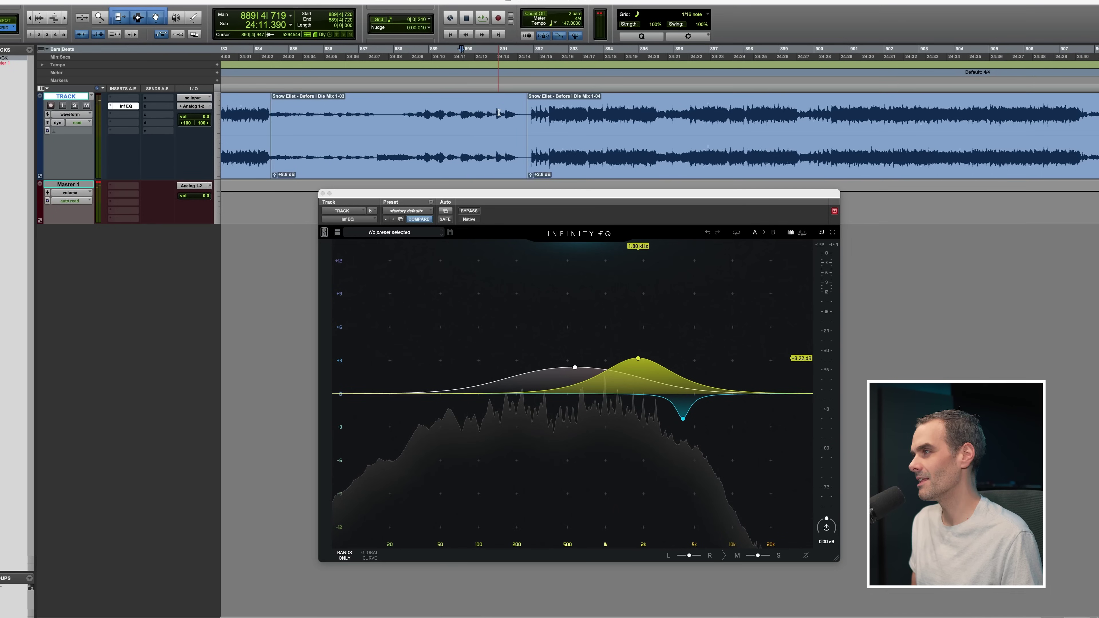
key("space")
left_click_drag(271, 176, 272, 178)
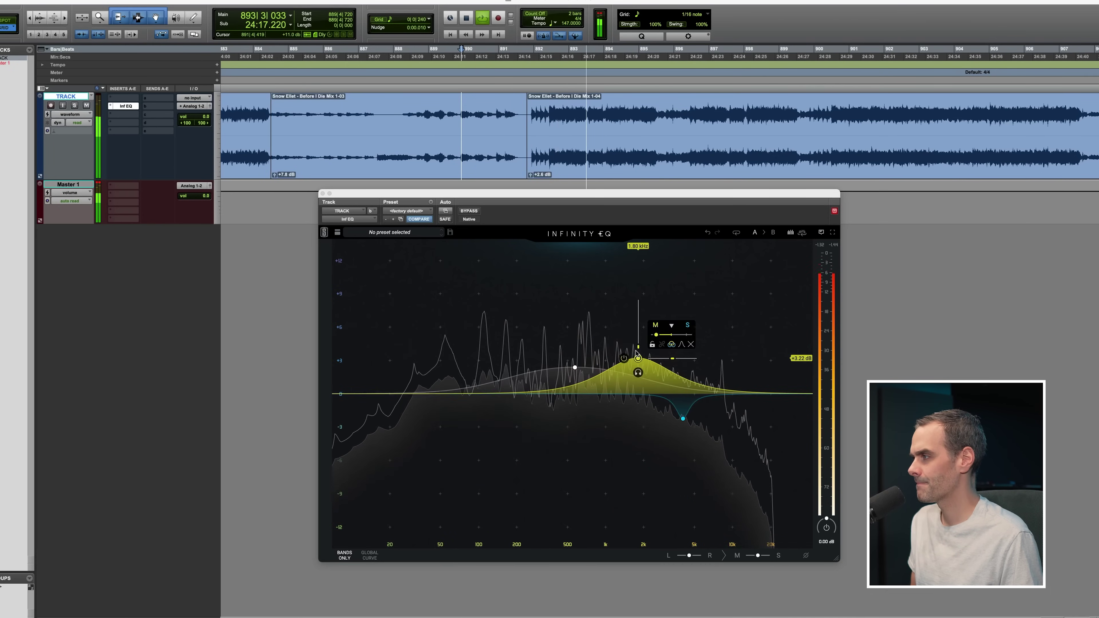
Lower Band 2 to +0.78 dB at 1.72 kHz and audition the final section from about bar 904.
left_click_drag(638, 359, 635, 385)
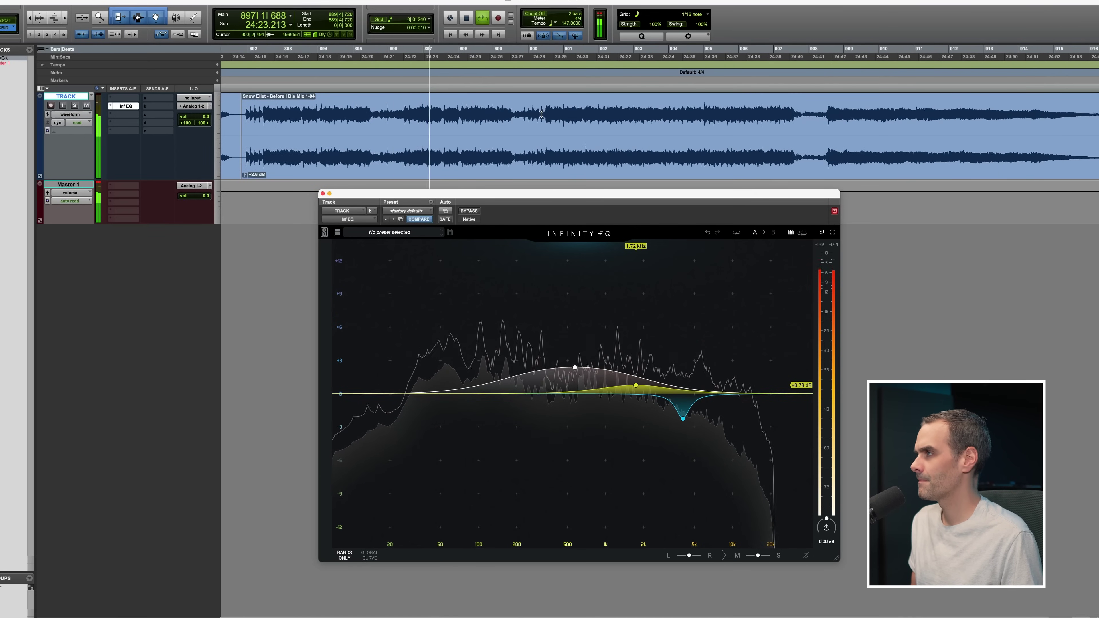
left_click(691, 111)
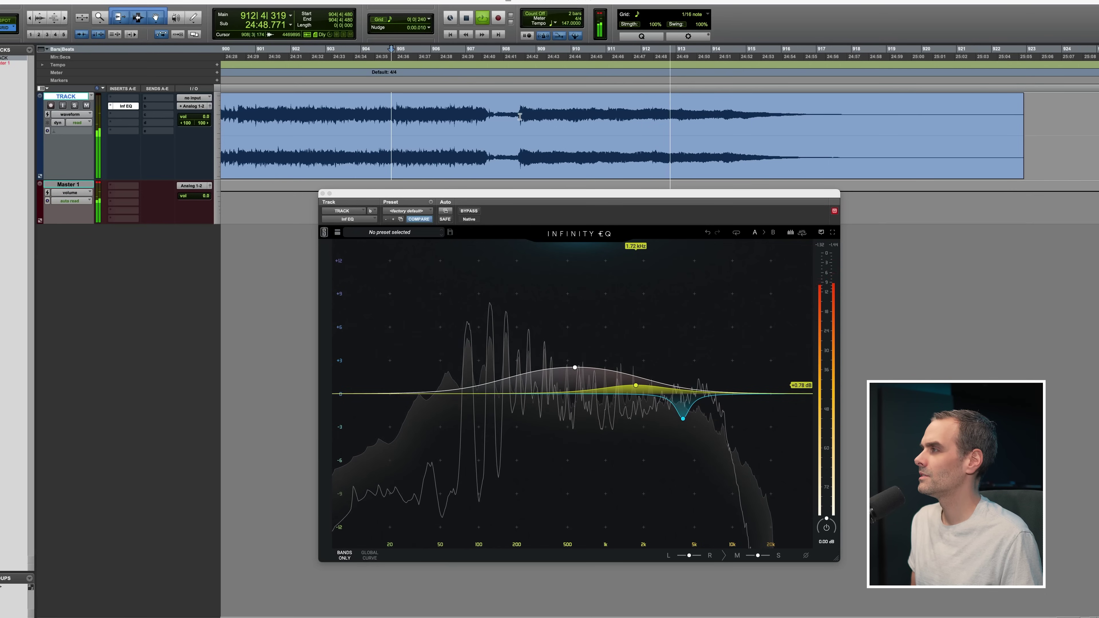
Highlight the ending from 908|3|240 to 915|1|480 and review the song's loud and quiet sections on the timeline.
left_click_drag(520, 117, 751, 120)
key("super+bracketleft")
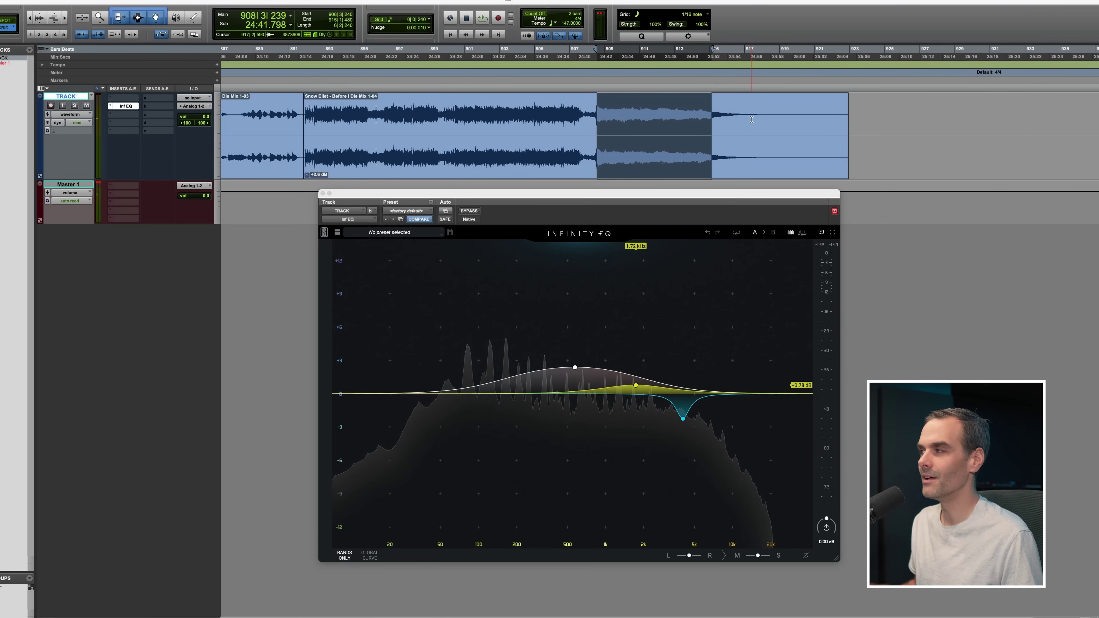
key("super+bracketleft")
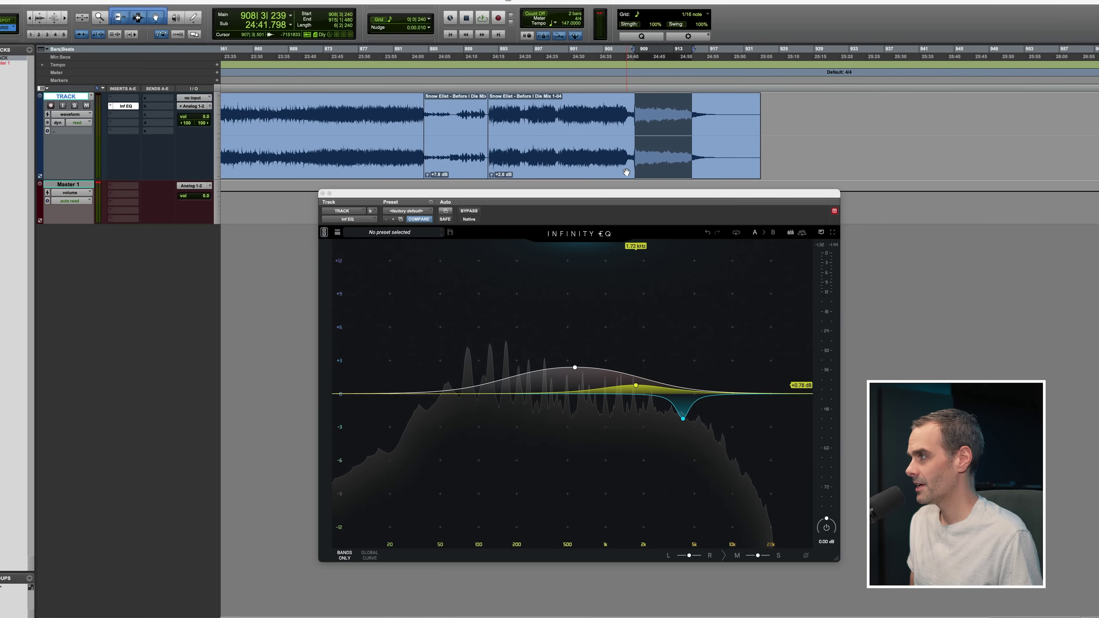
left_click(565, 125)
key("super+bracketright")
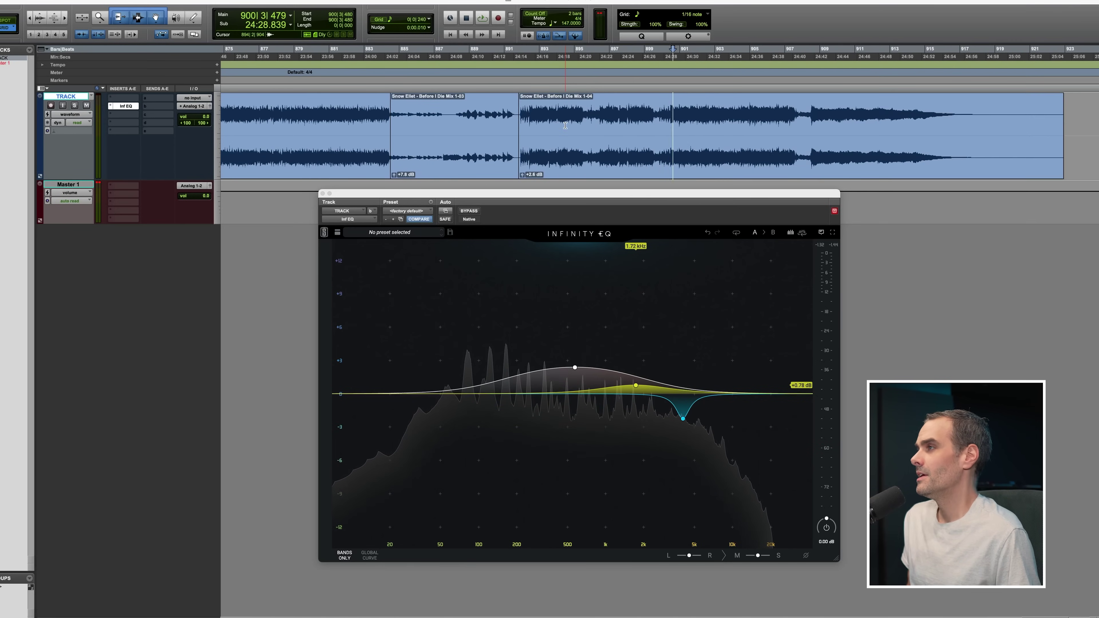
key("super+bracketleft")
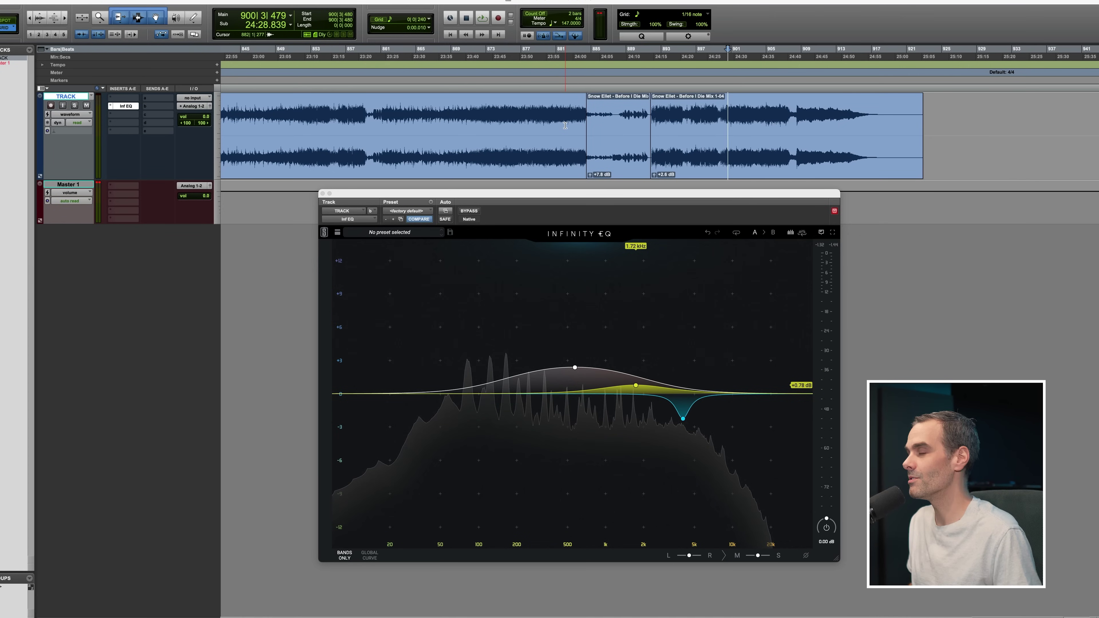
scroll(612, 118, "up", 3)
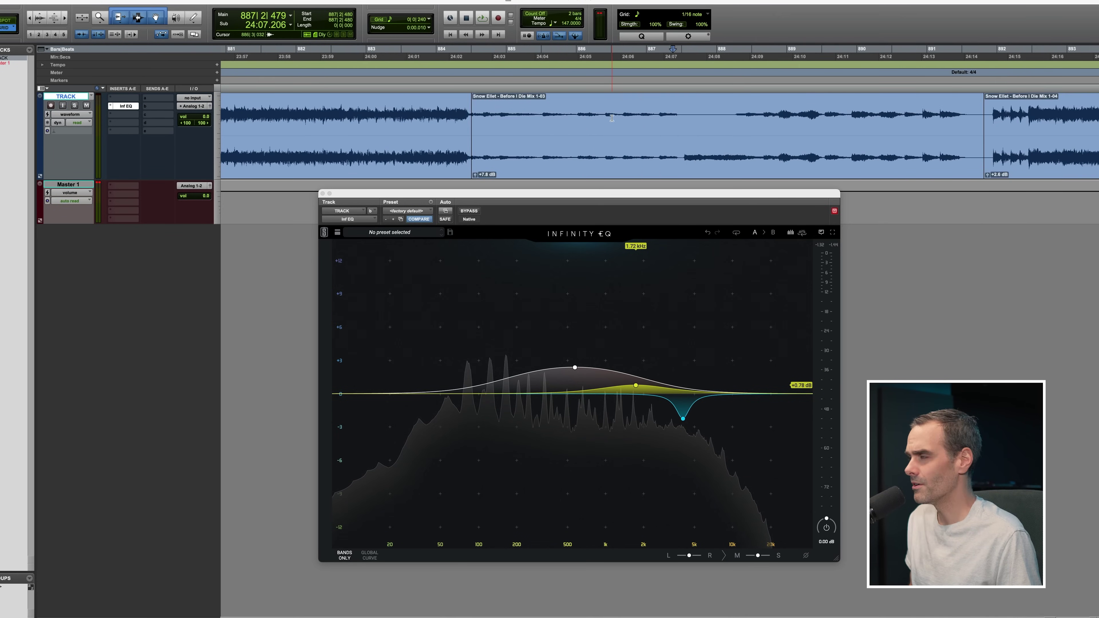
scroll(611, 118, "down", 5)
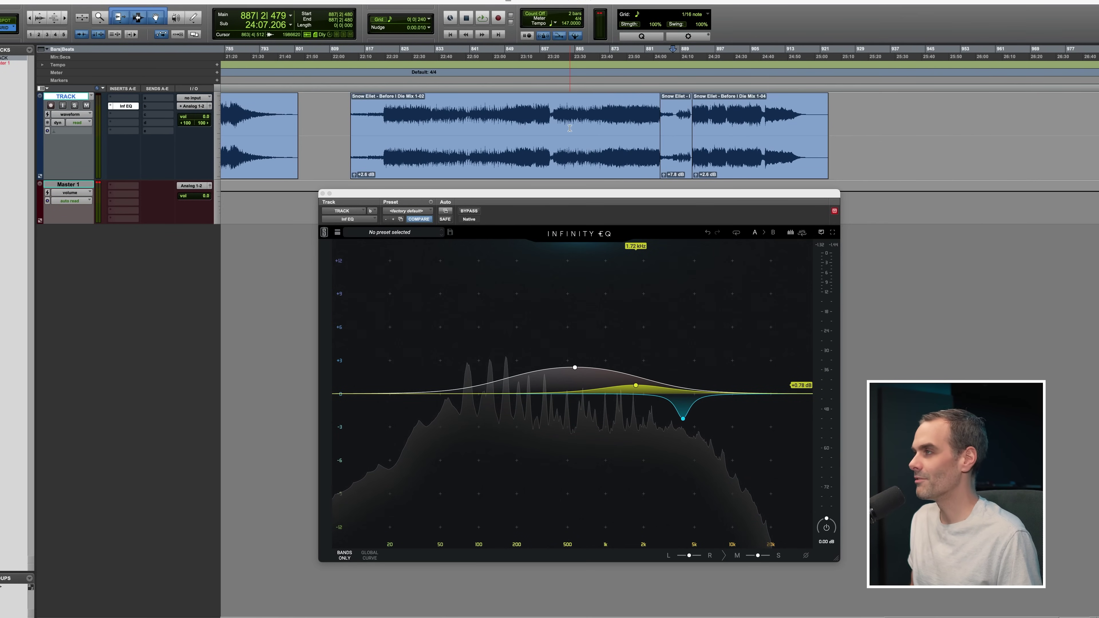